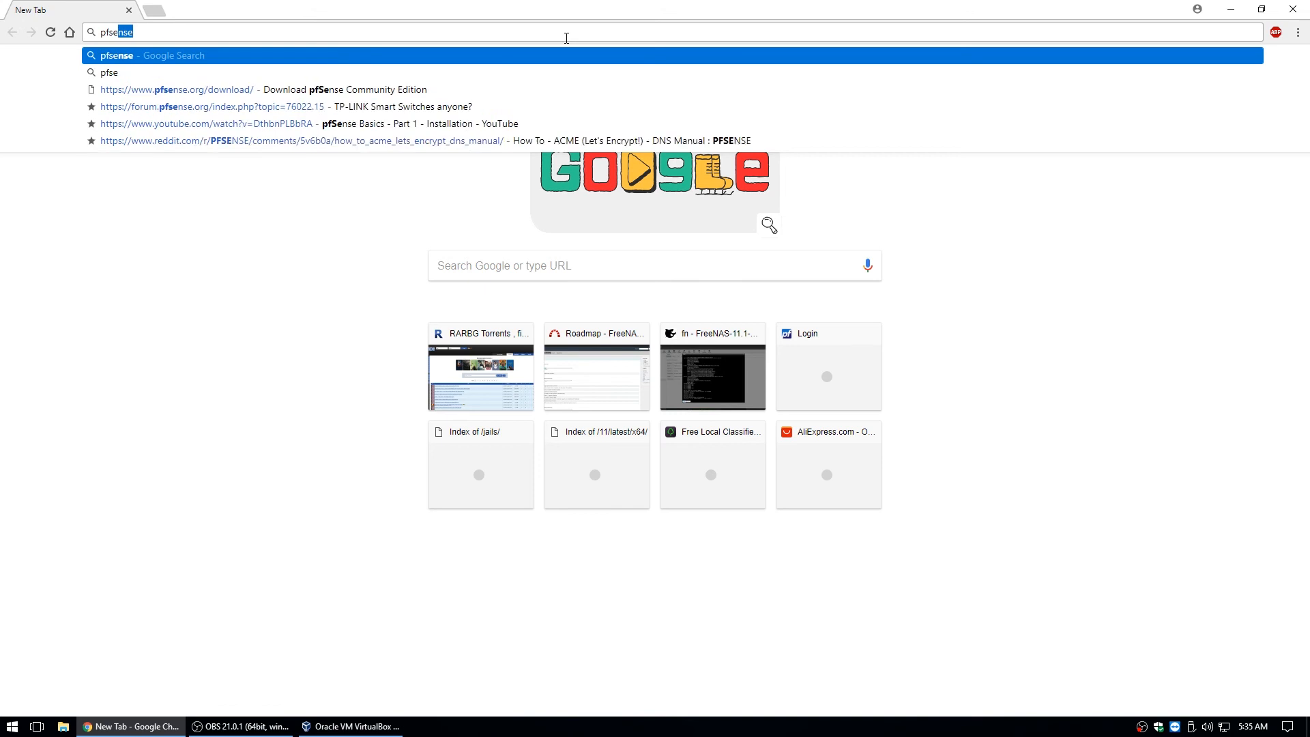
Search the web for pfsense and go to the Download page on pfsense.org.
key(Return)
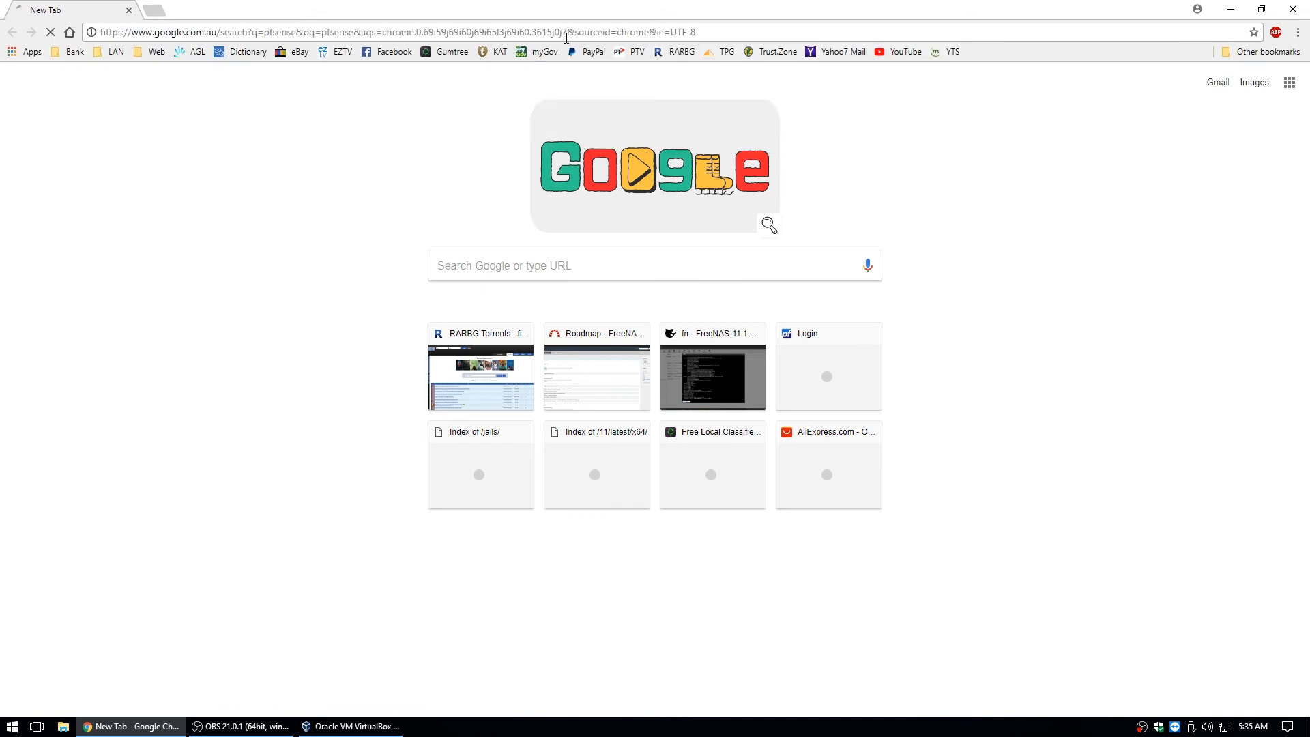
click(198, 188)
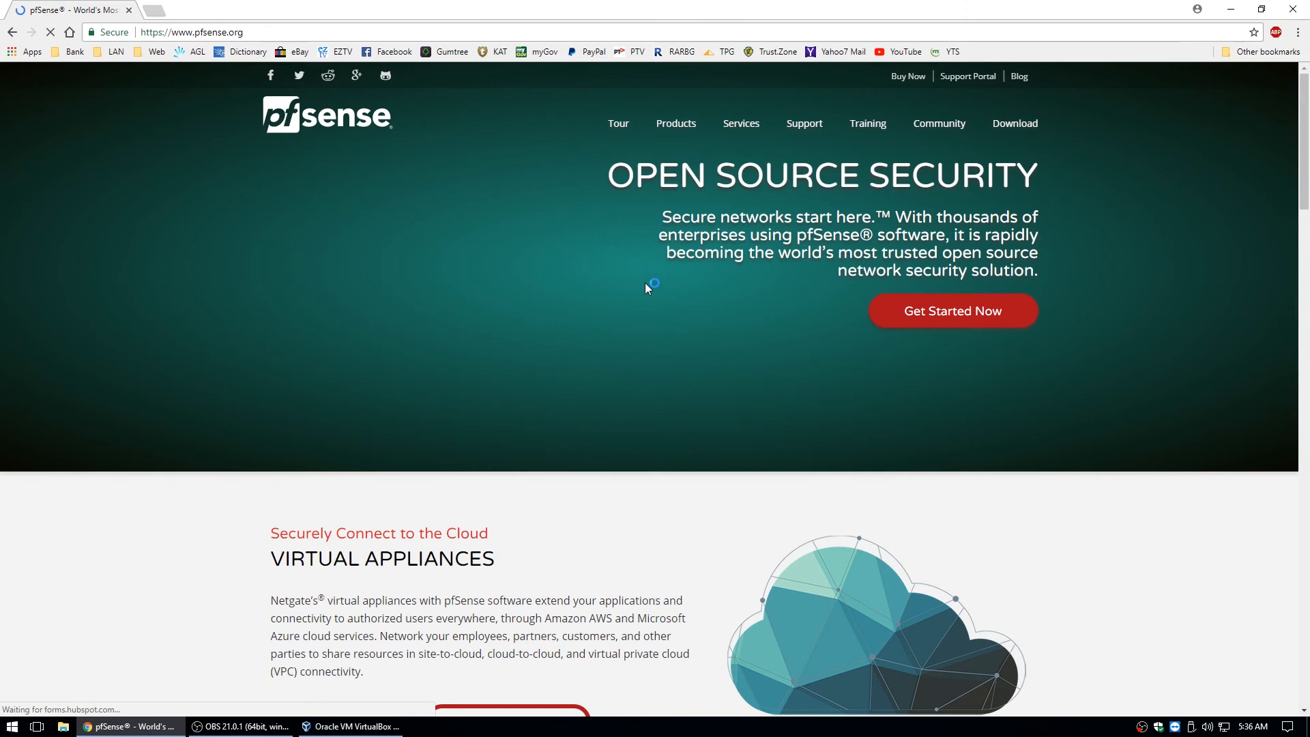
click(1027, 127)
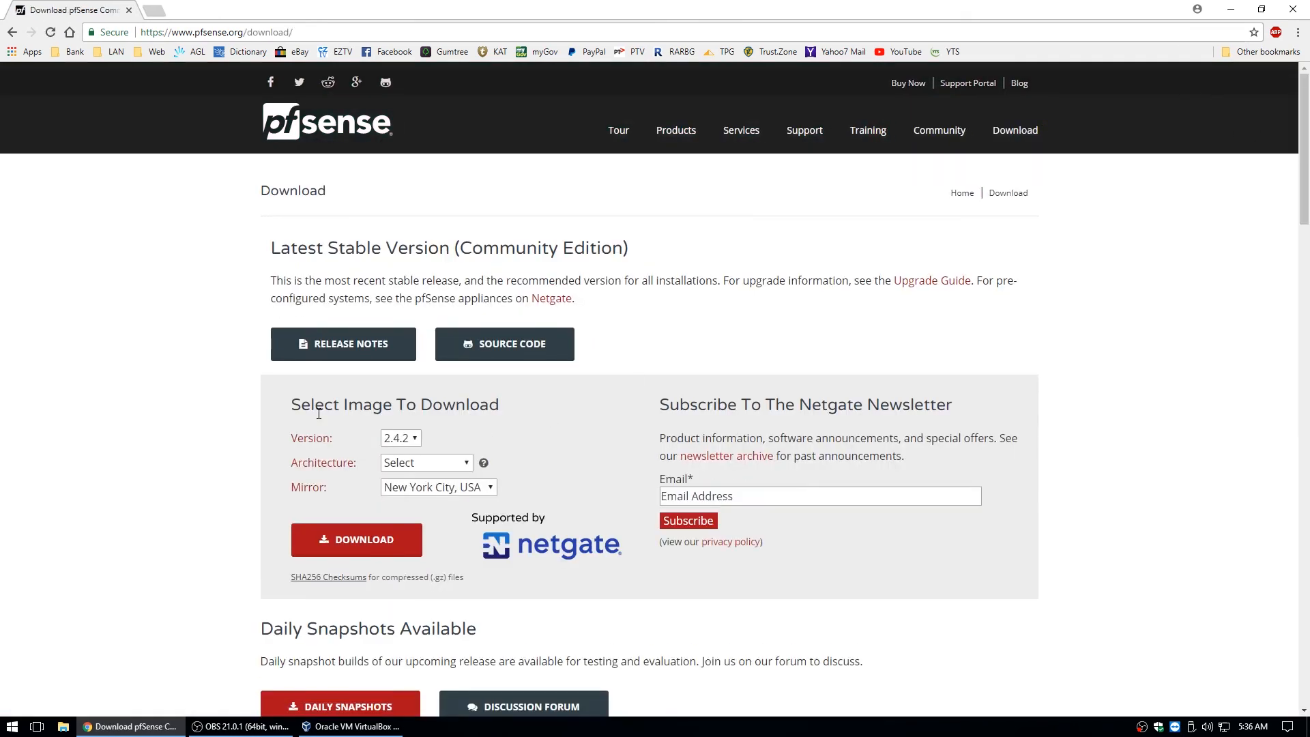
scroll(277, 361, down, 2)
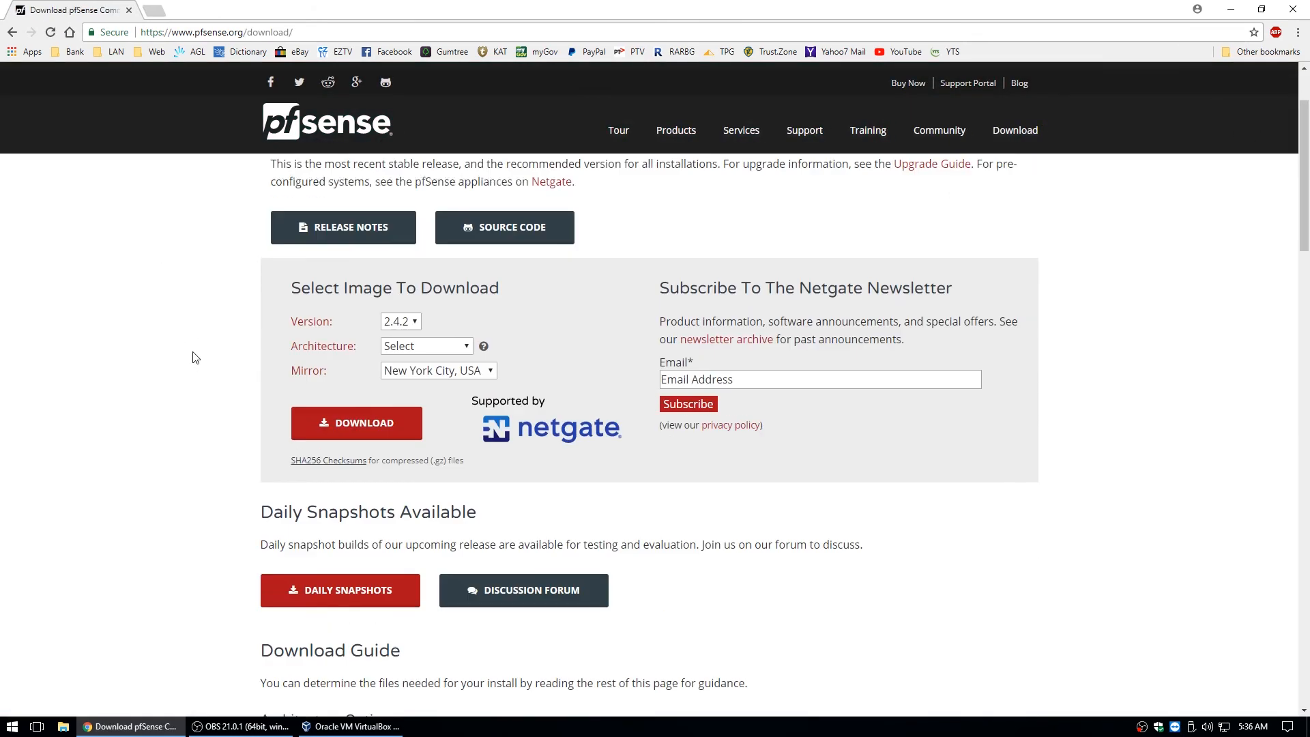
Choose version 2.4.2, AMD64 (64-bit), CD Image (ISO) Installer and the Singapore mirror.
click(403, 301)
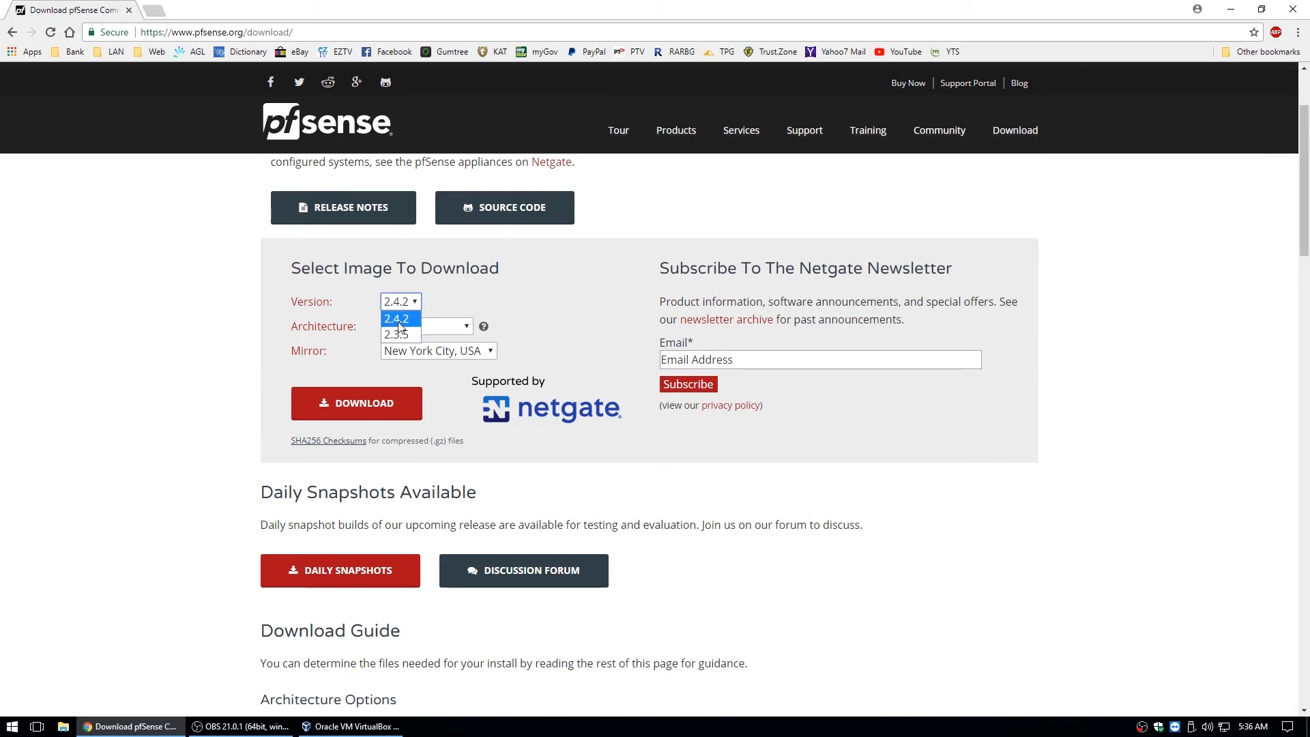
click(400, 319)
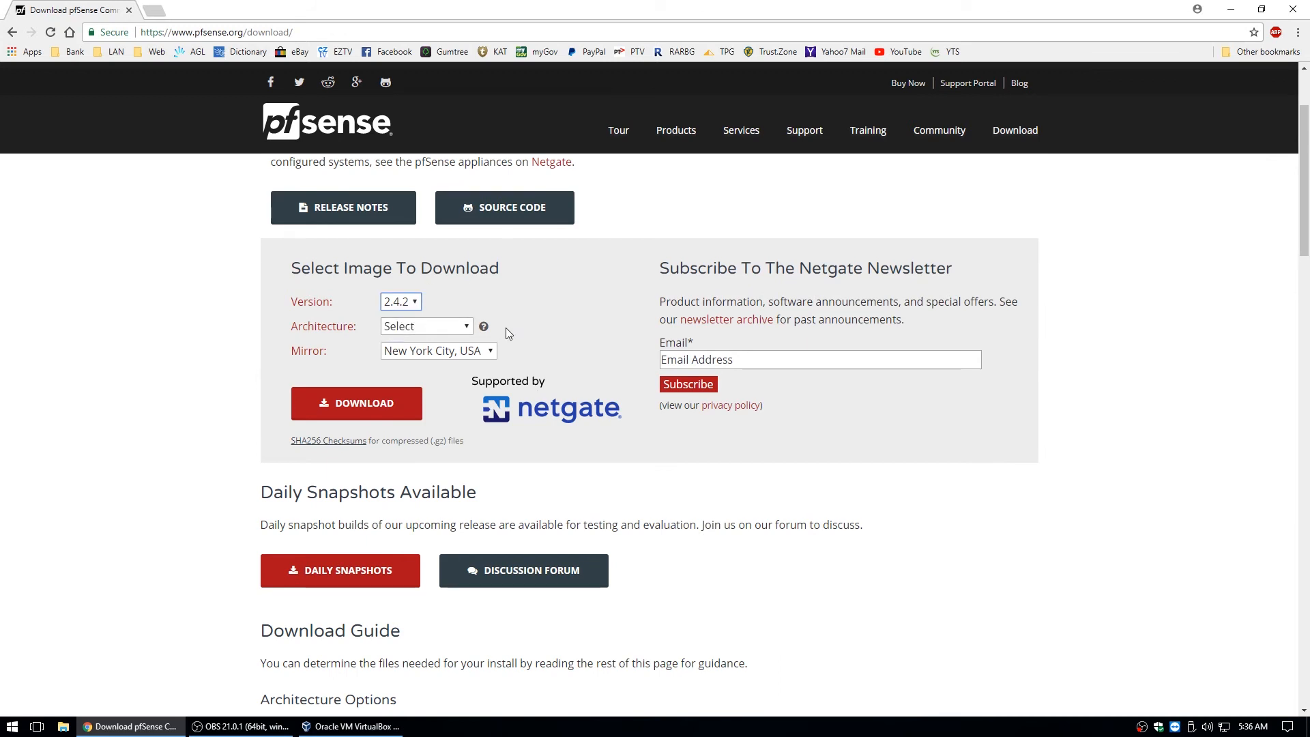
click(450, 329)
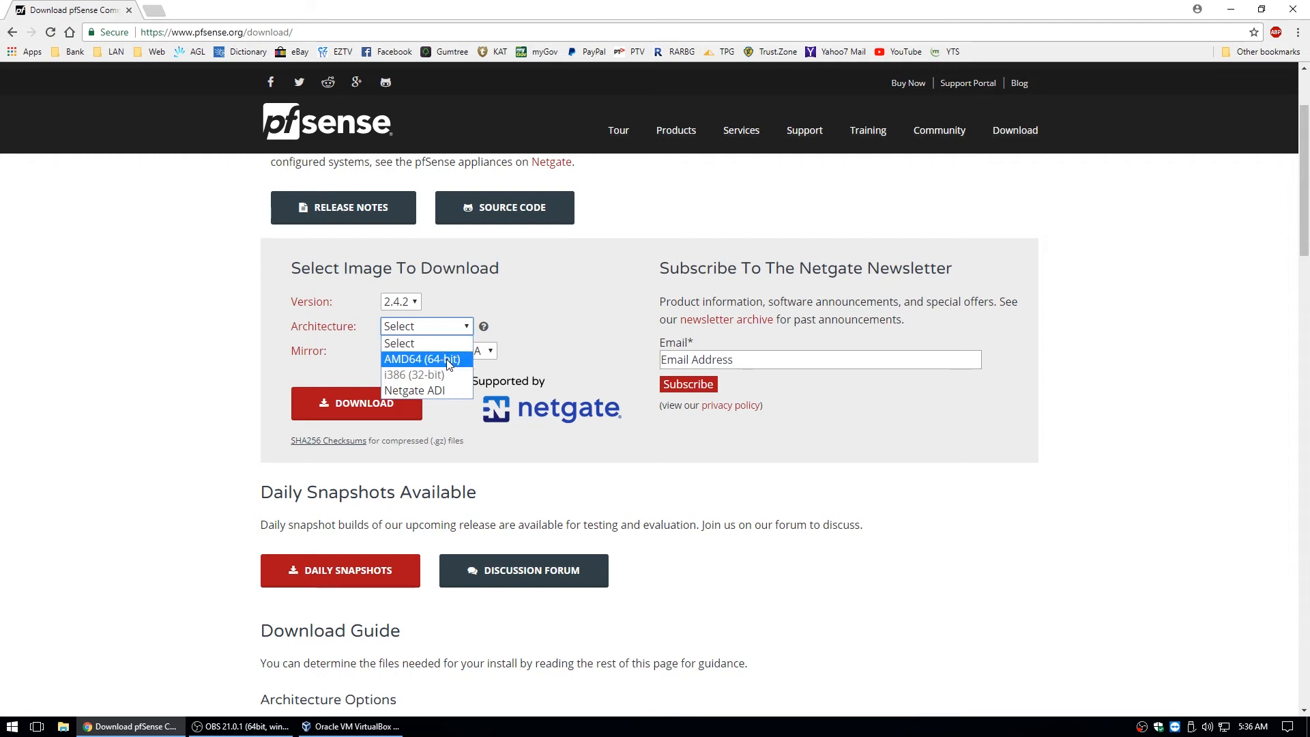
click(447, 360)
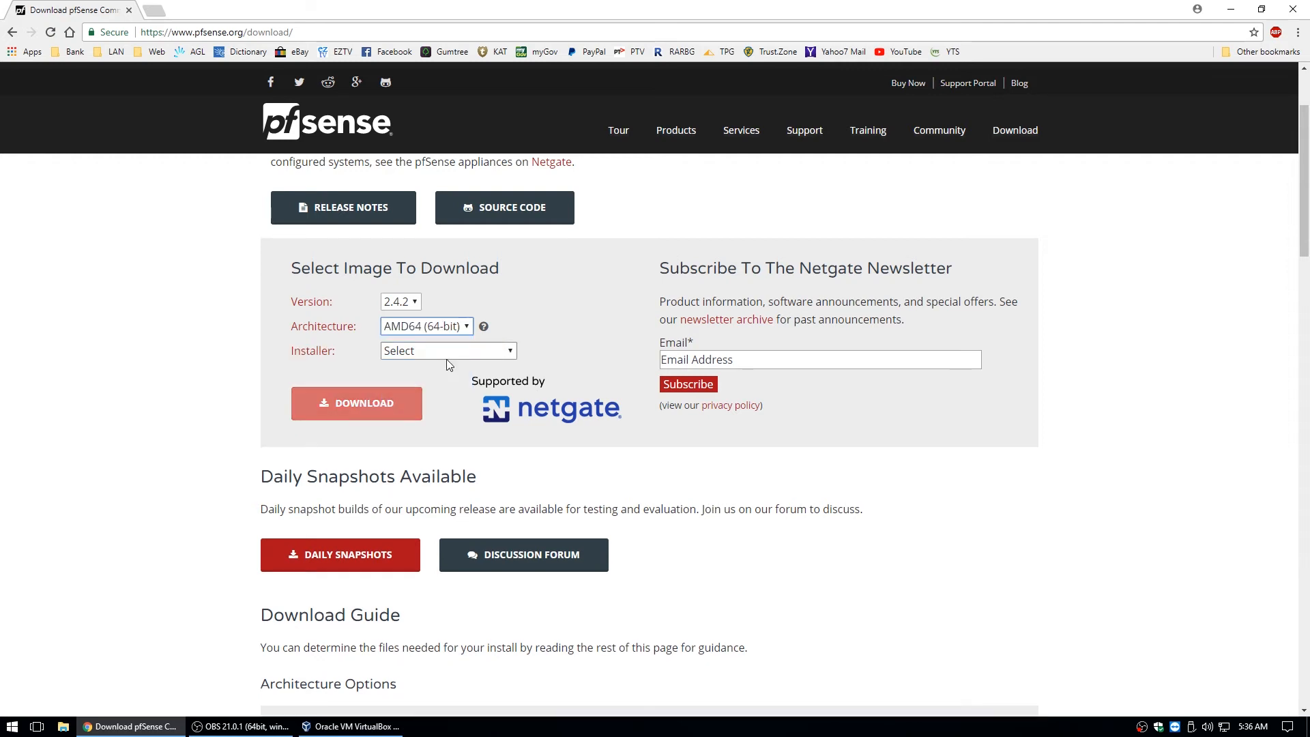
click(503, 349)
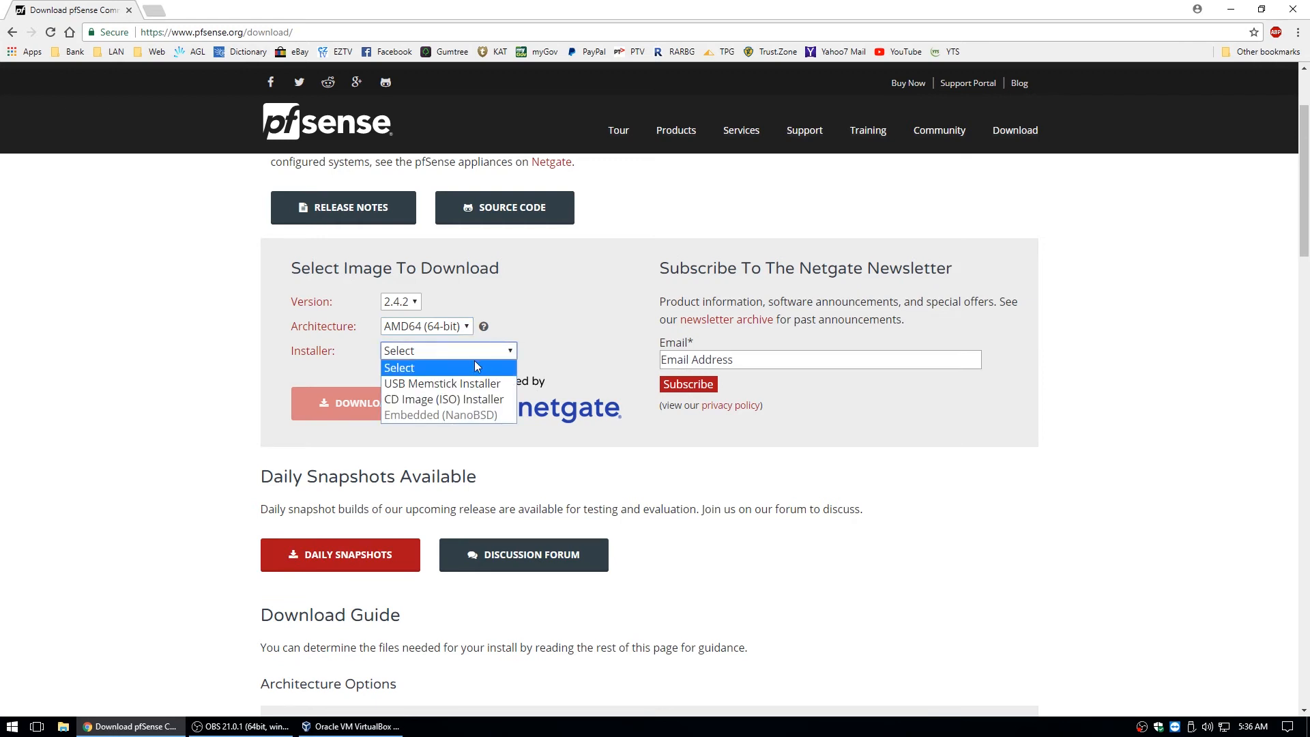
click(473, 405)
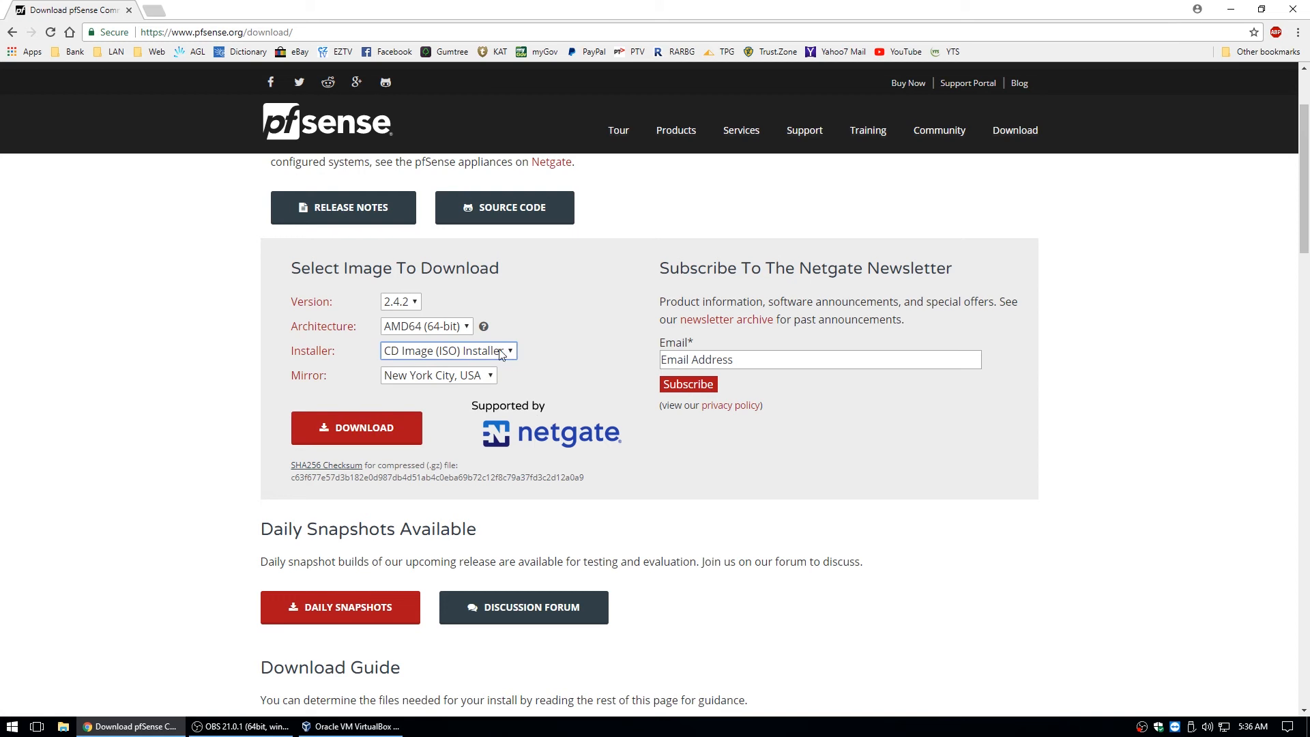
click(453, 376)
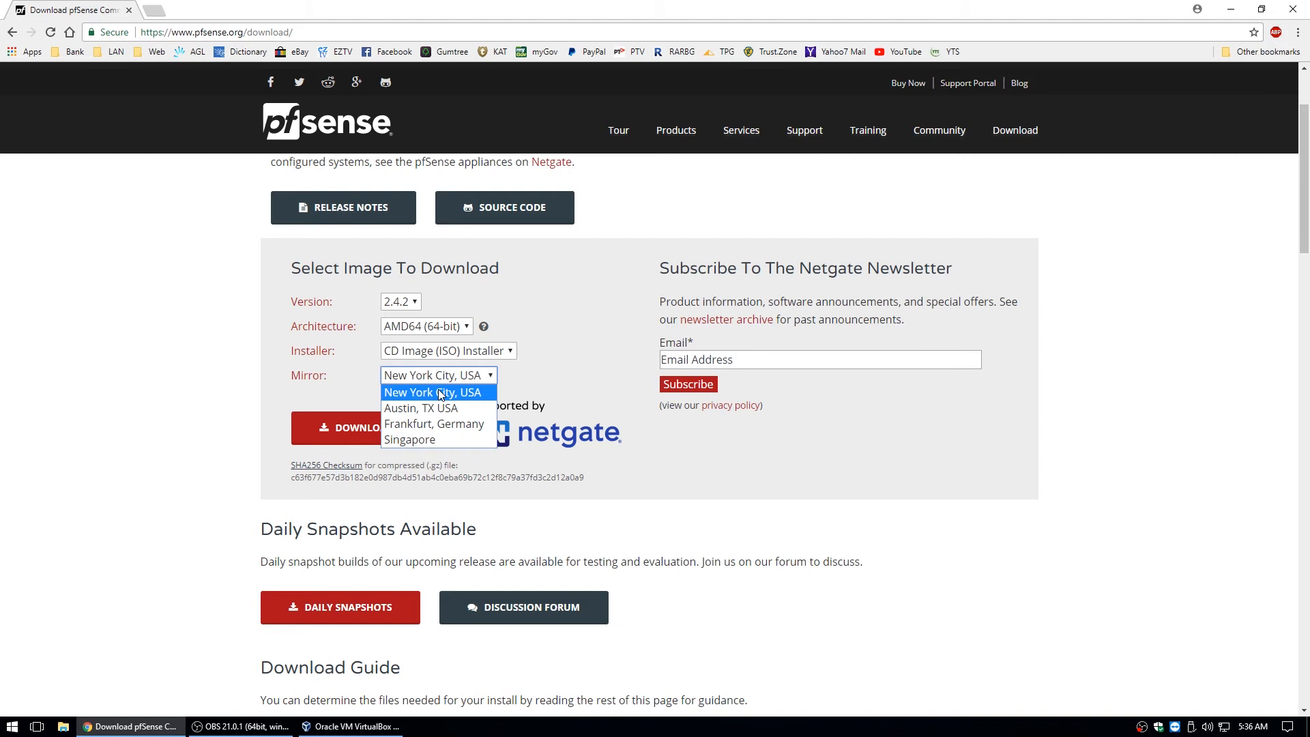
click(426, 442)
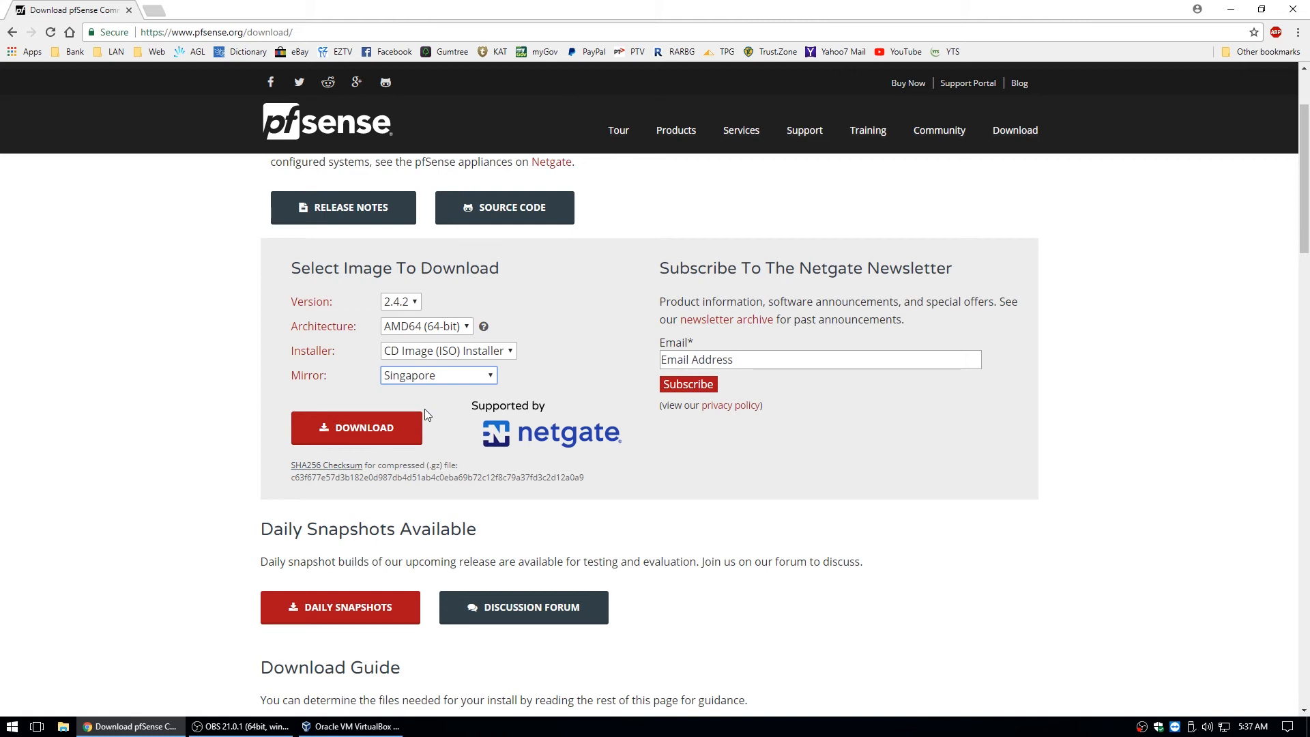
Leave the version at 2.4.2, then close the Chrome window.
click(405, 303)
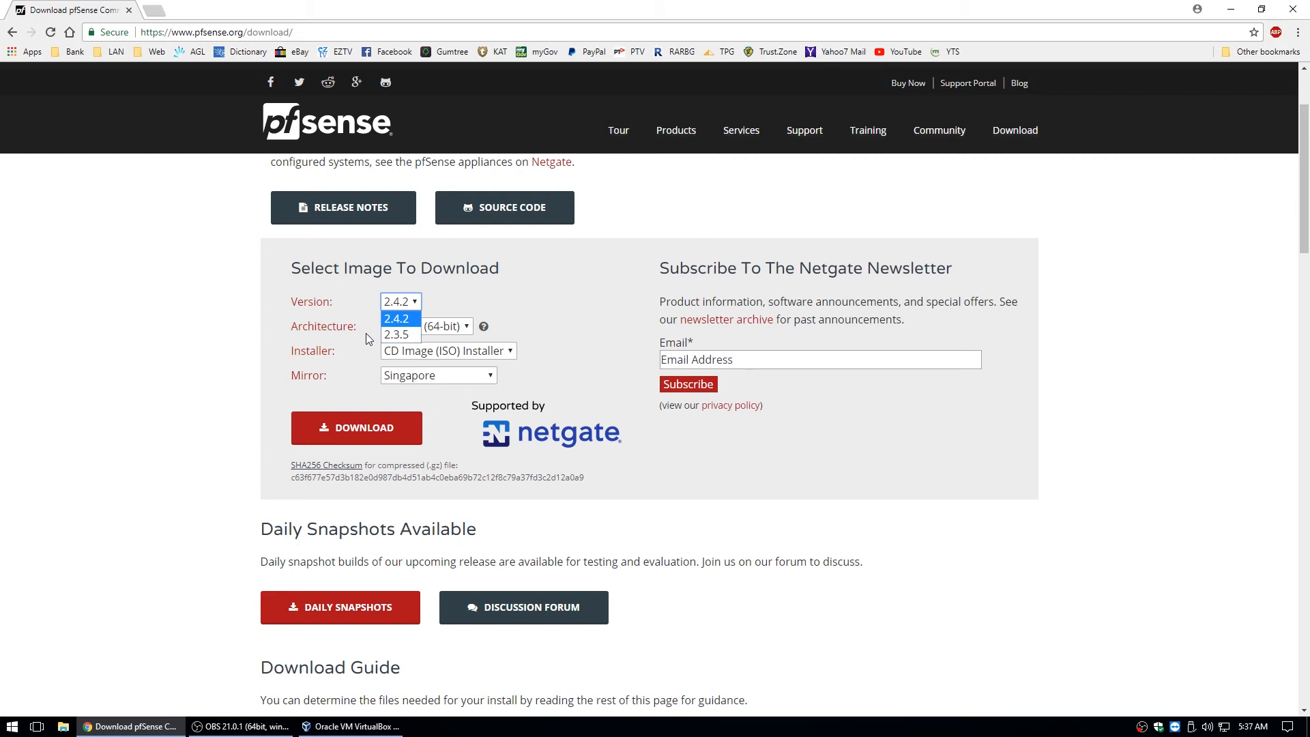
click(403, 321)
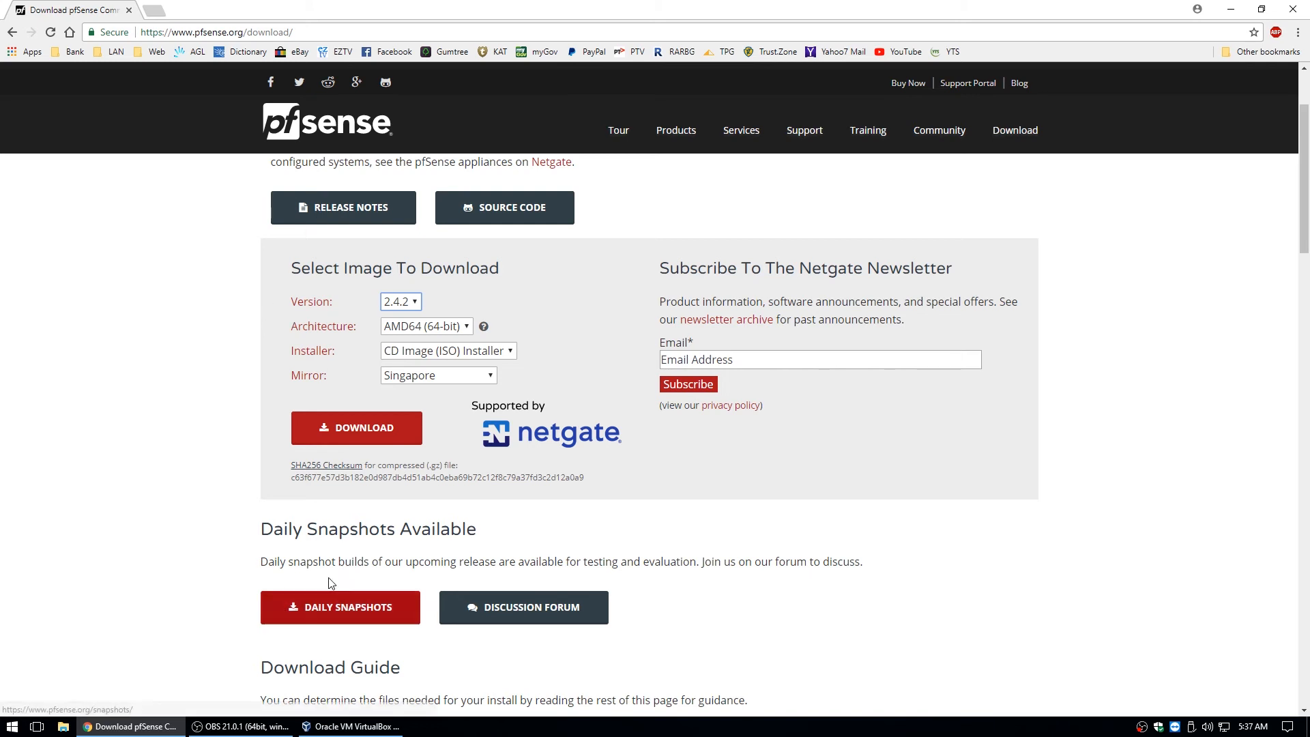
click(127, 9)
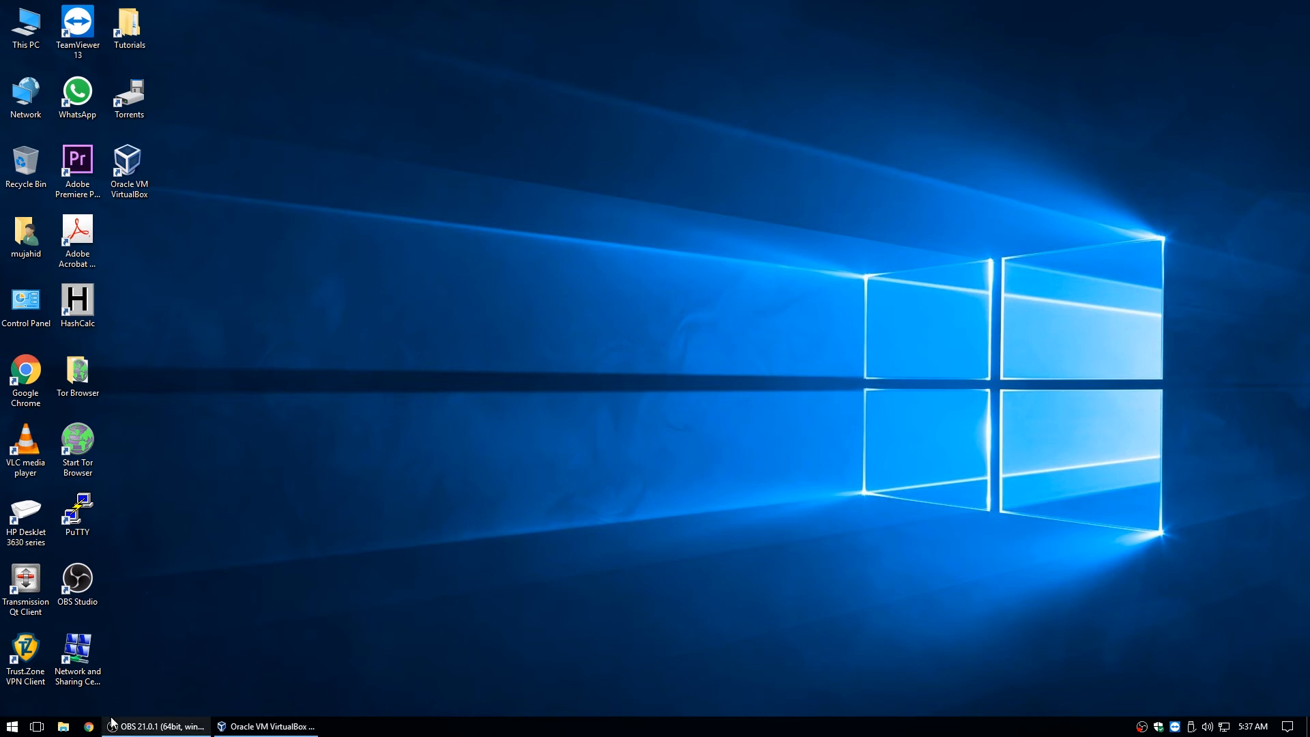
Relaunch Chrome and reopen the closed pfSense download tab, discarding the empty new tab.
click(89, 726)
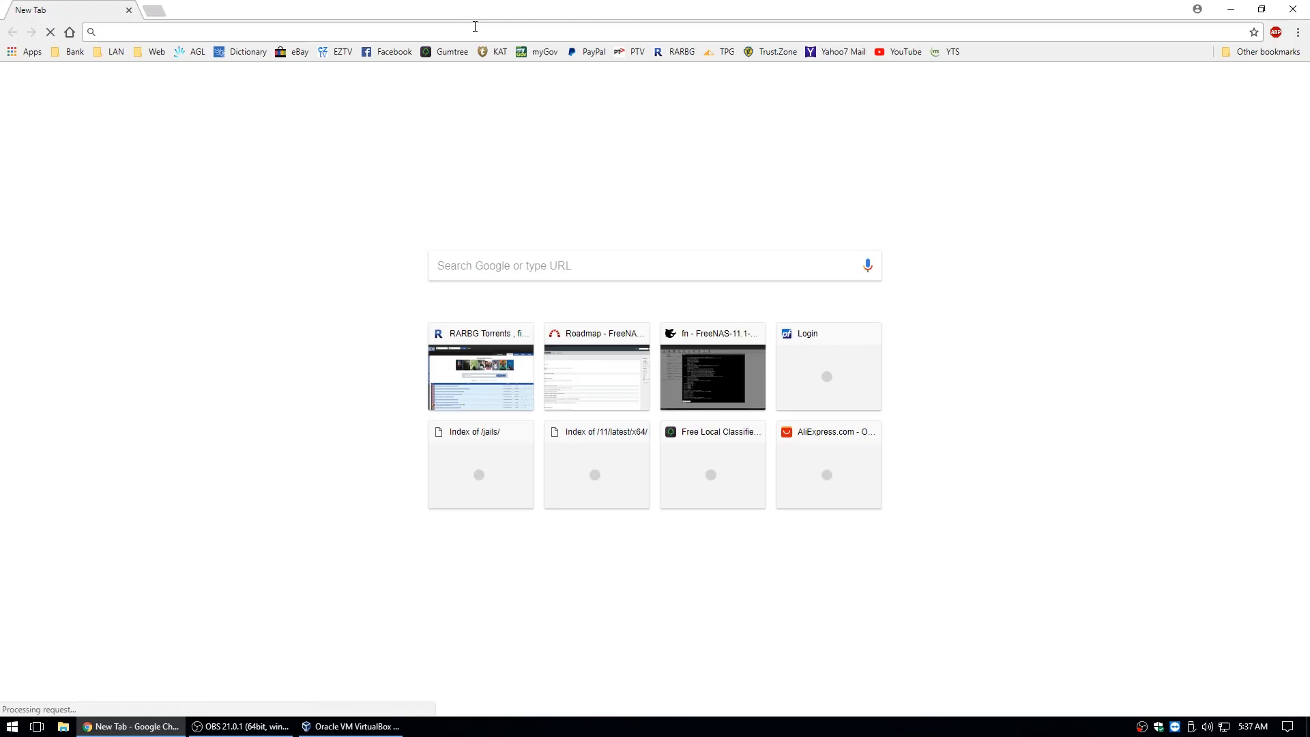
right_click(468, 11)
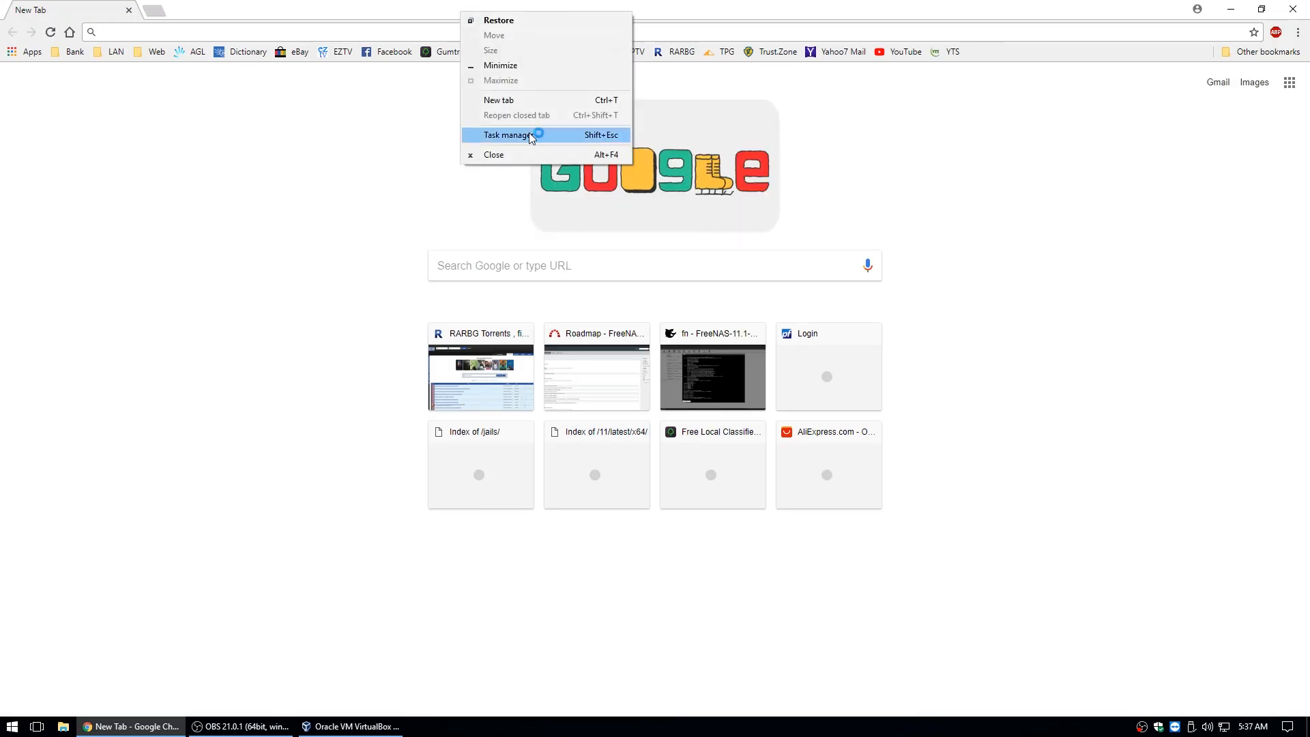
click(426, 11)
right_click(423, 17)
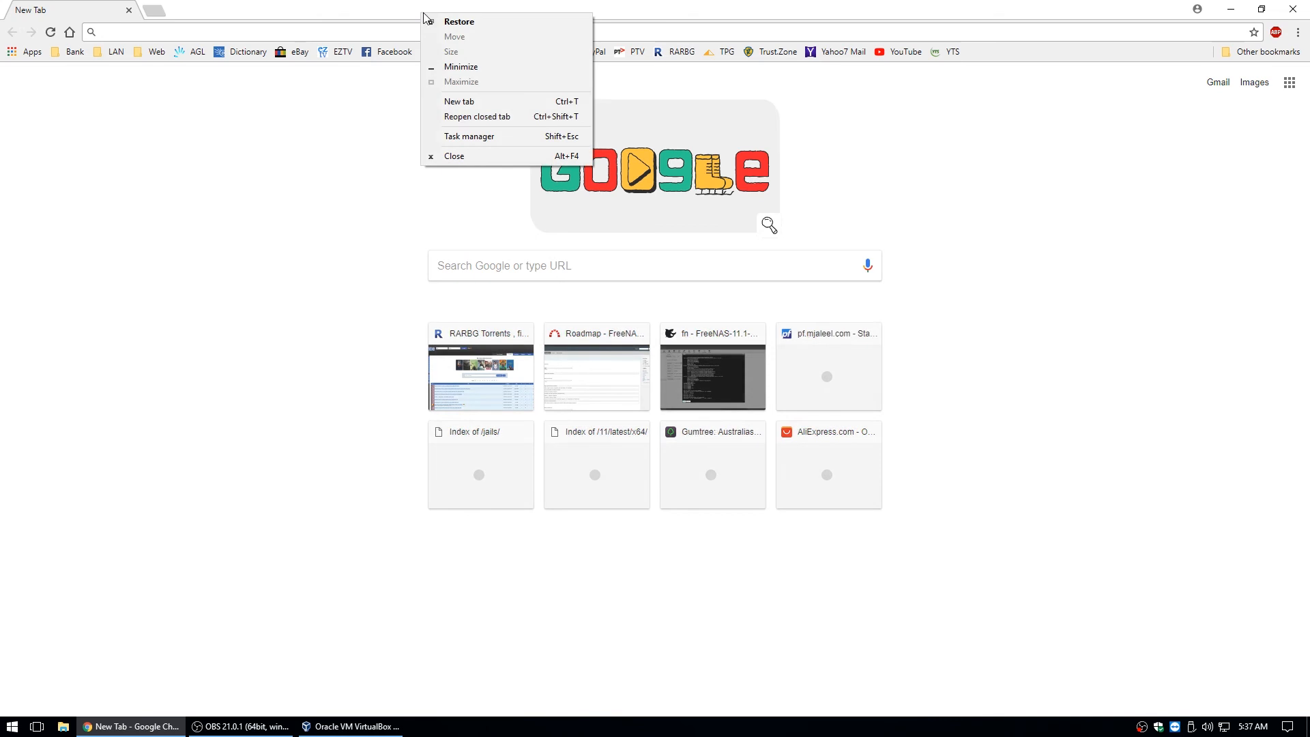
click(453, 116)
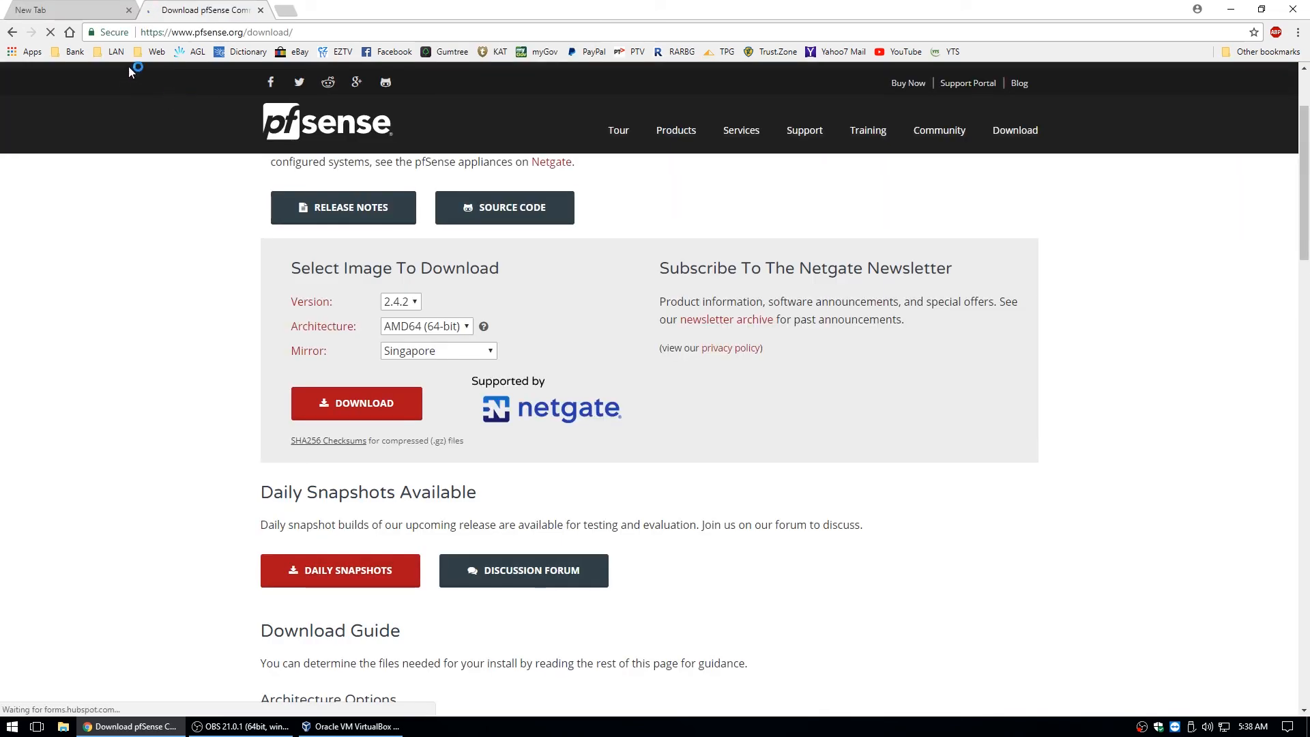
click(128, 10)
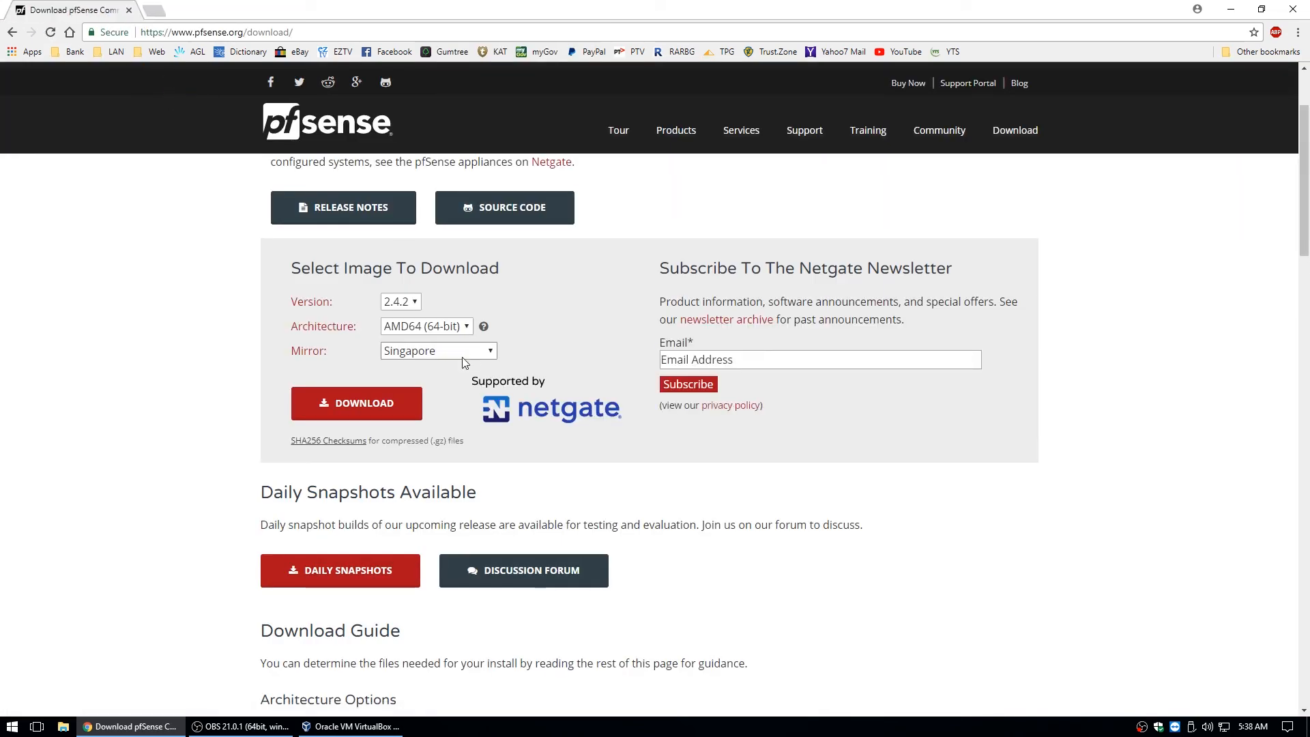
Reselect version 2.4.2, AMD64 (64-bit) and the CD Image (ISO) Installer.
click(488, 352)
click(467, 328)
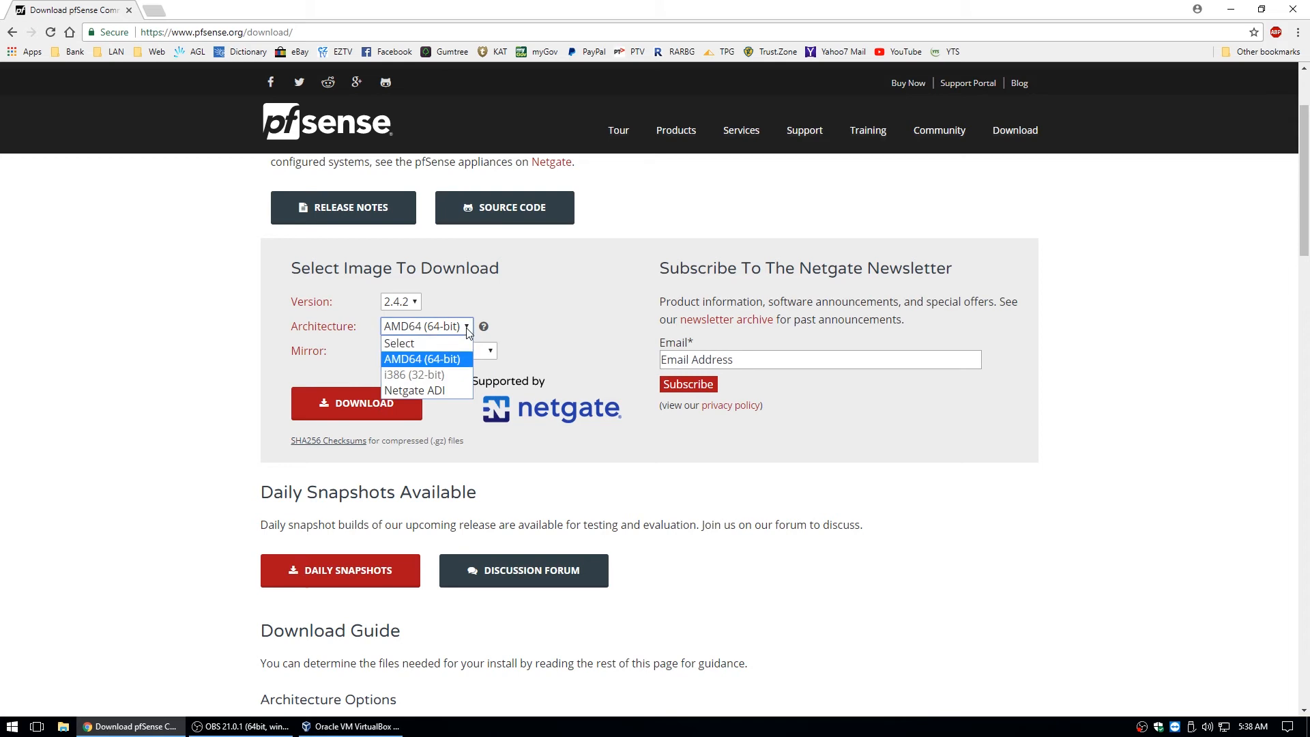
click(421, 344)
click(409, 303)
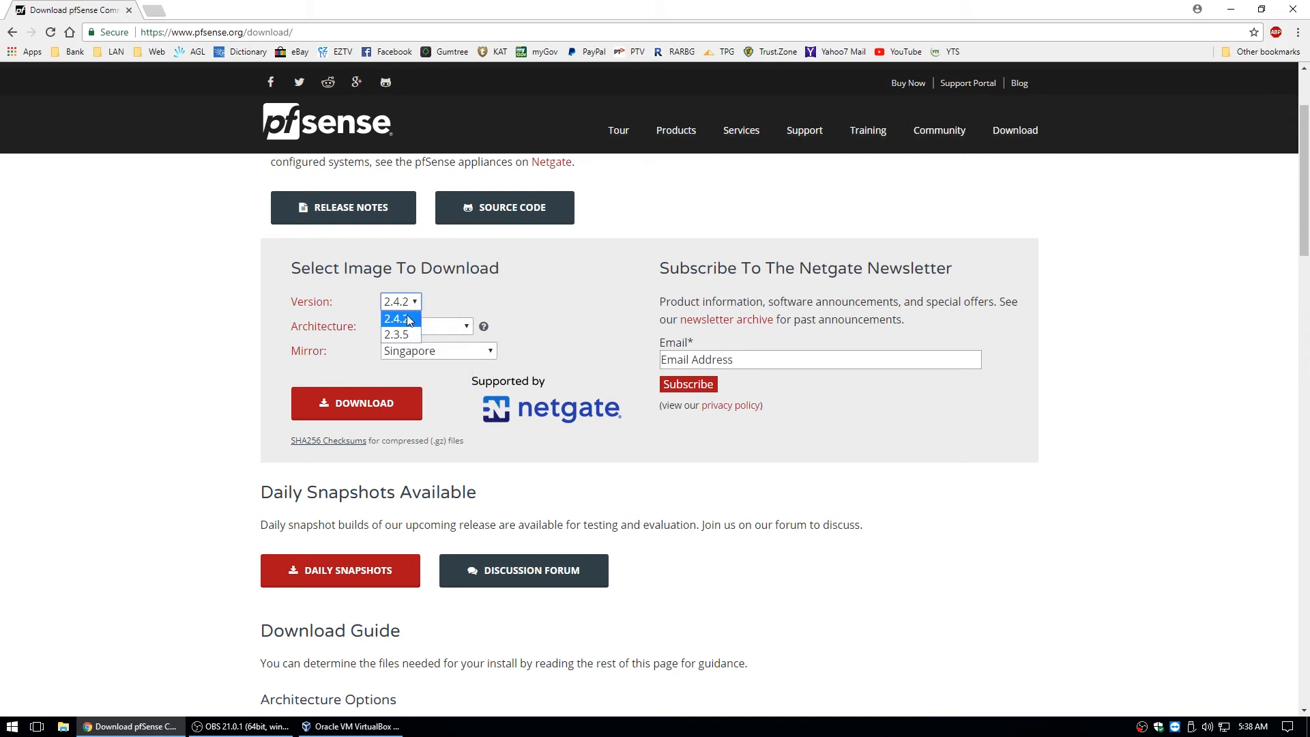
click(399, 334)
click(410, 326)
click(410, 303)
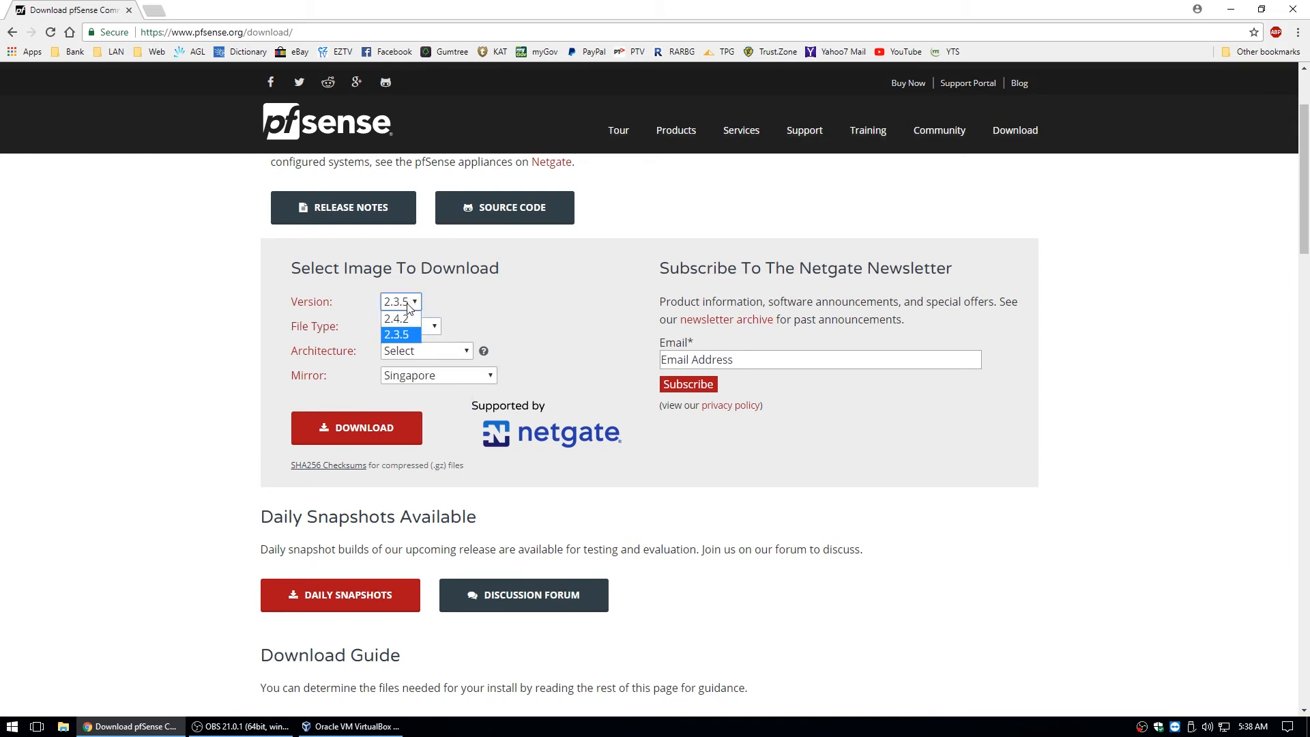
click(399, 319)
click(442, 327)
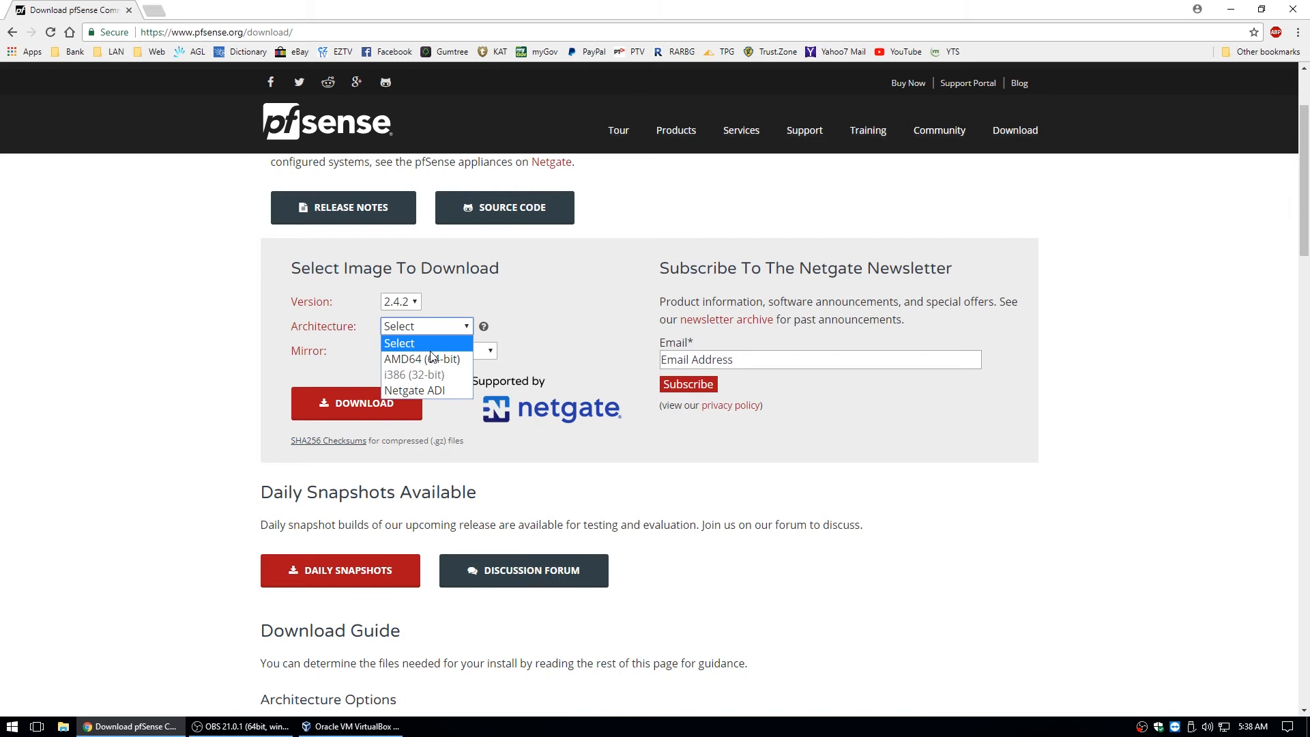
click(432, 358)
click(439, 349)
click(439, 401)
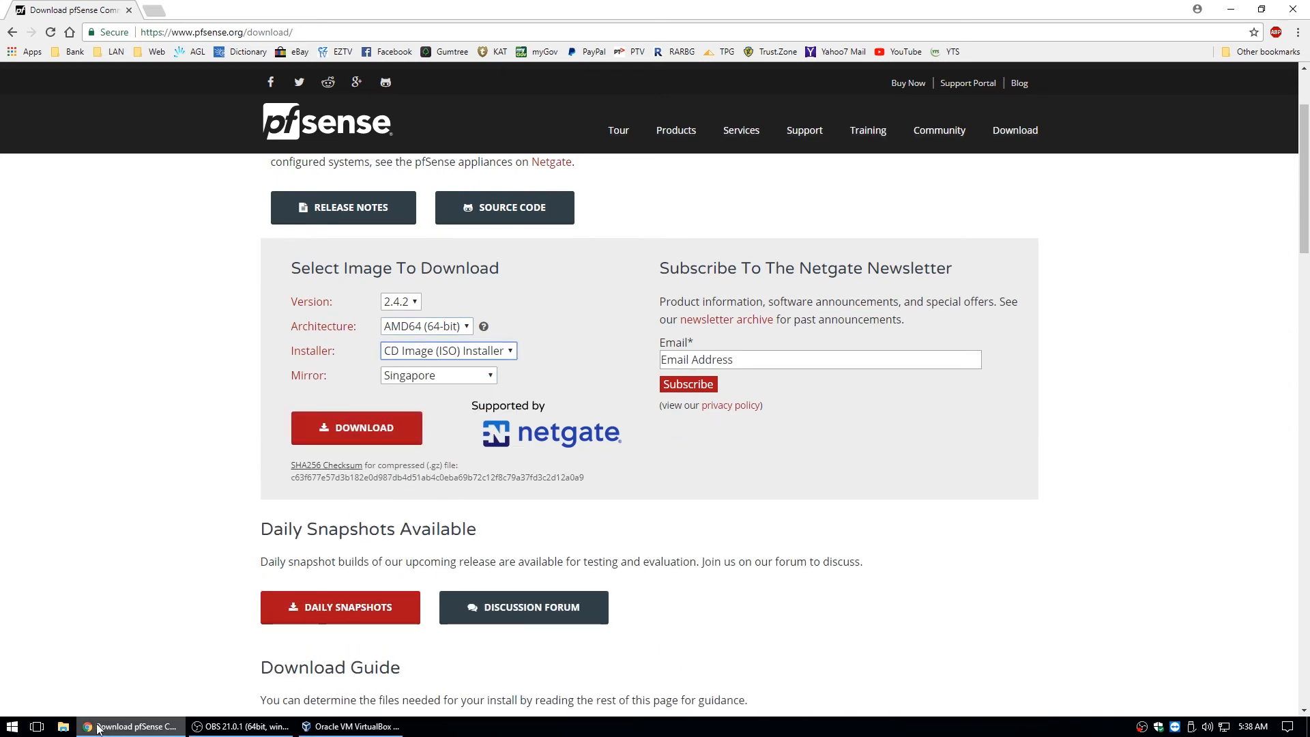
Select the published SHA256 checksum string and minimise Chrome.
drag(588, 475, 269, 474)
click(269, 474)
double_click(295, 477)
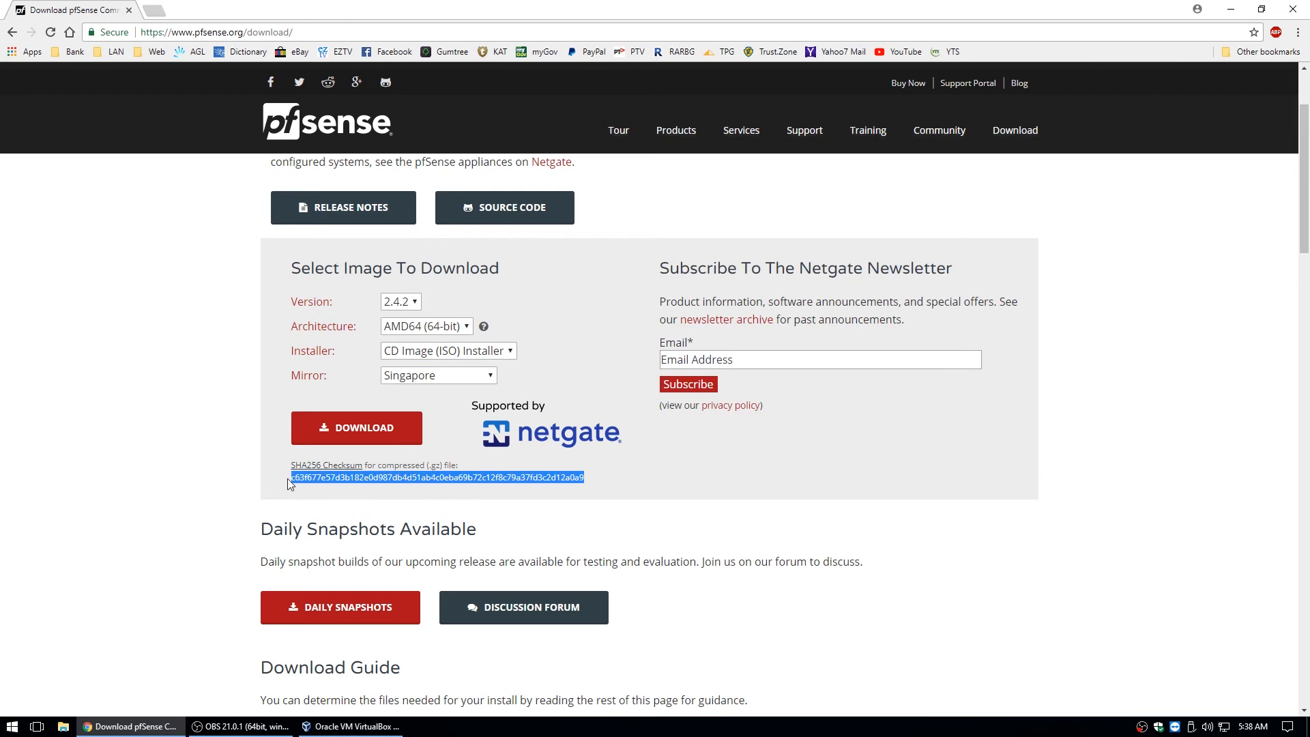
click(143, 731)
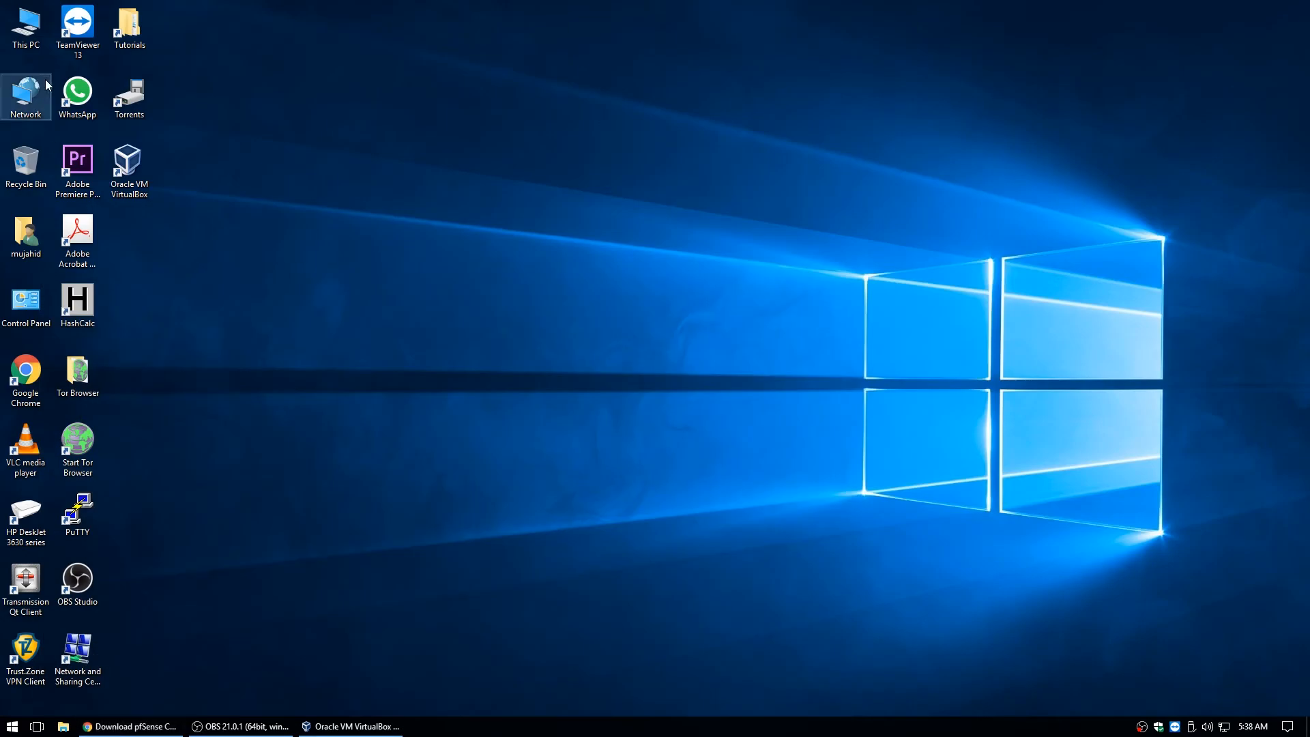
In HashCalc, pick the pfSense ISO from its download folder and calculate its SHA256.
double_click(80, 306)
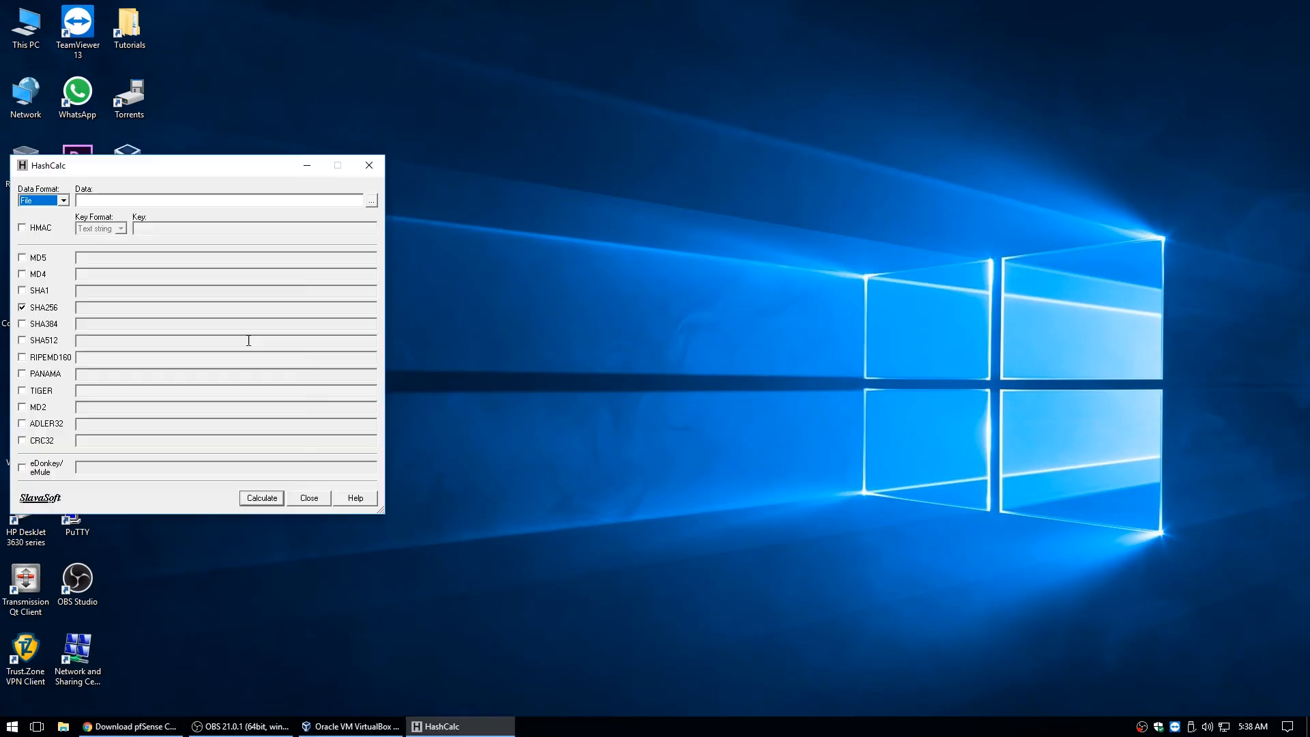
drag(218, 160, 601, 181)
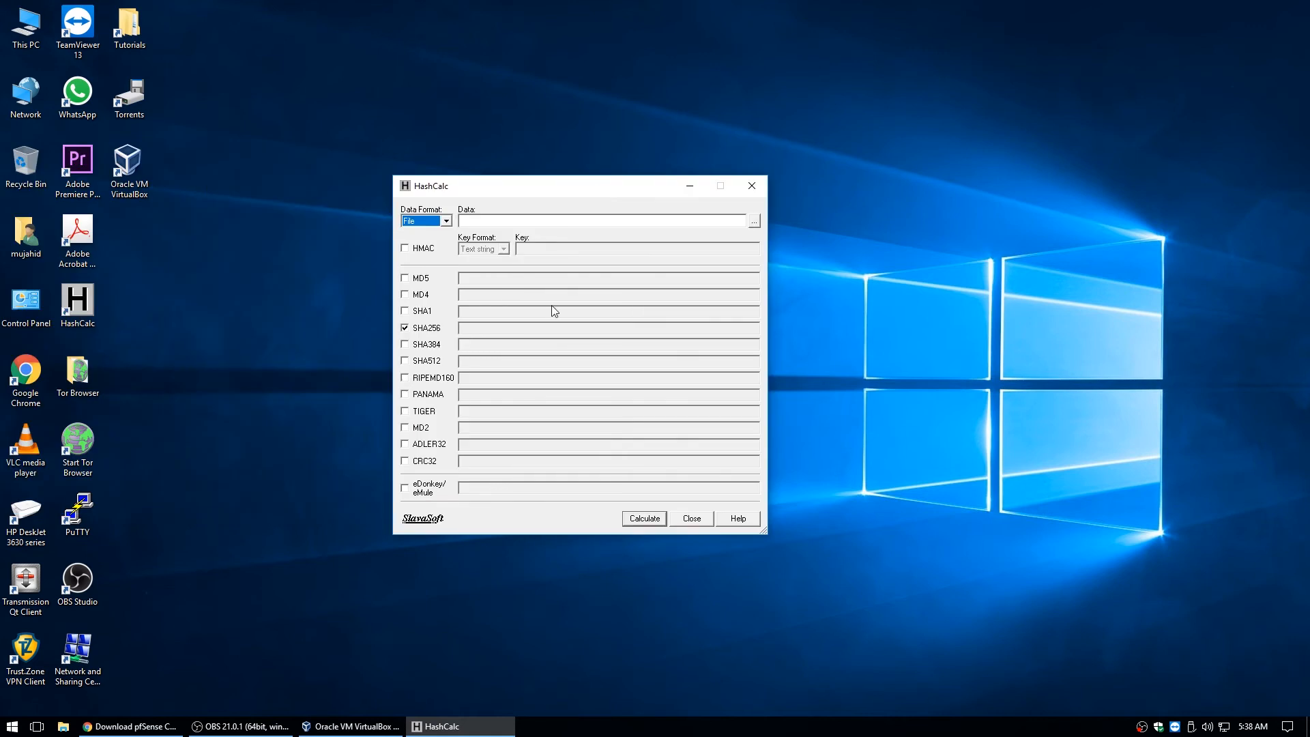
click(754, 221)
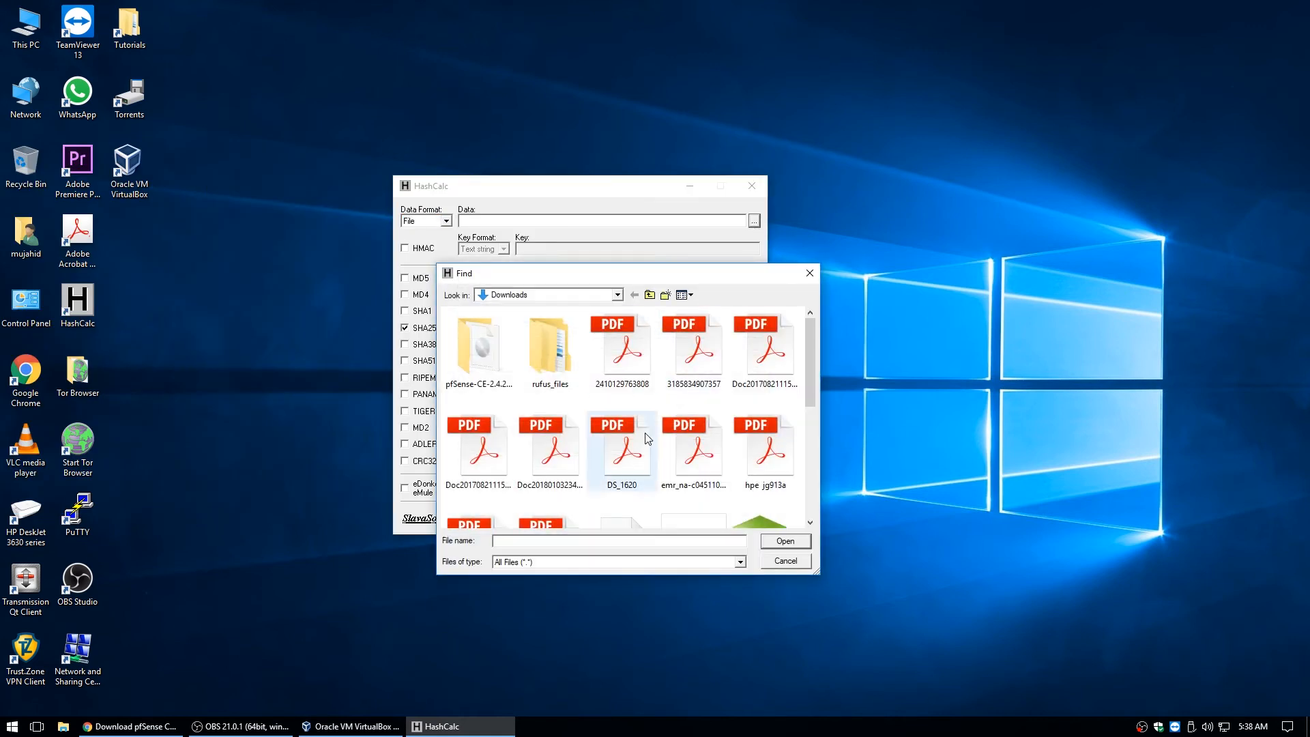
double_click(476, 359)
double_click(549, 330)
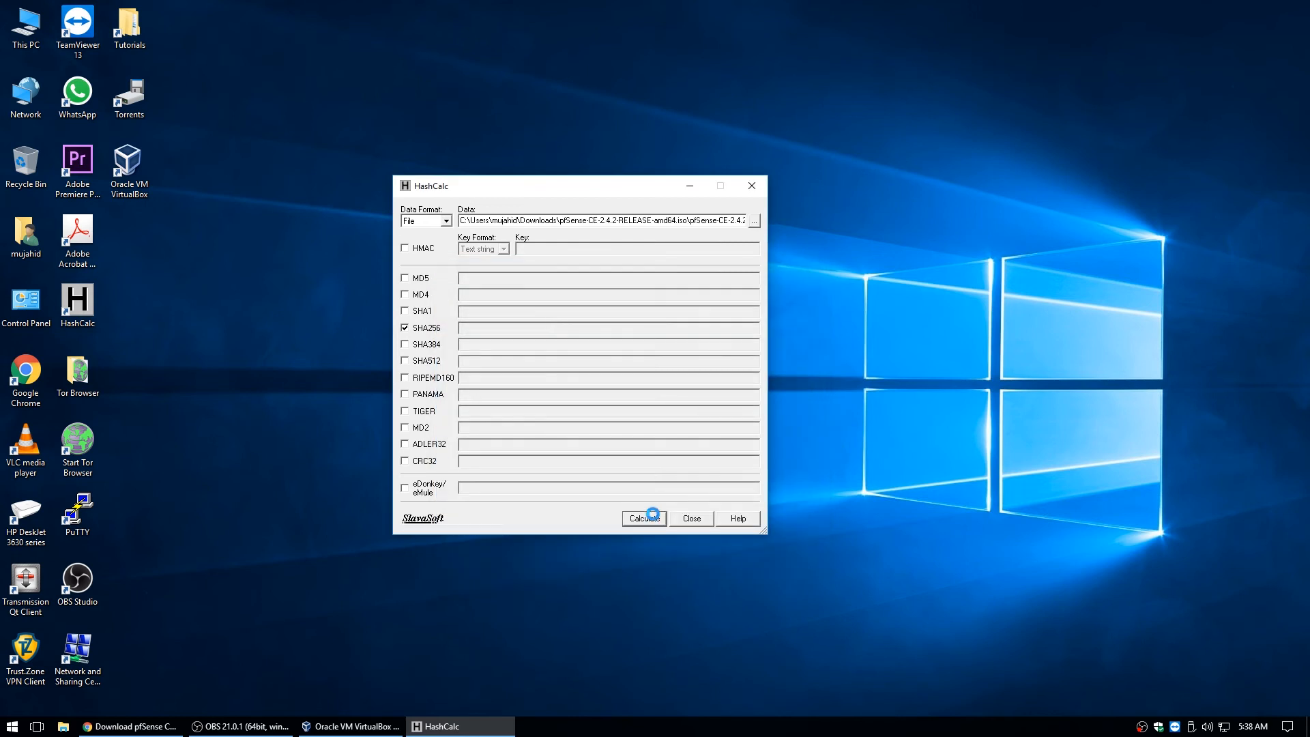
click(646, 516)
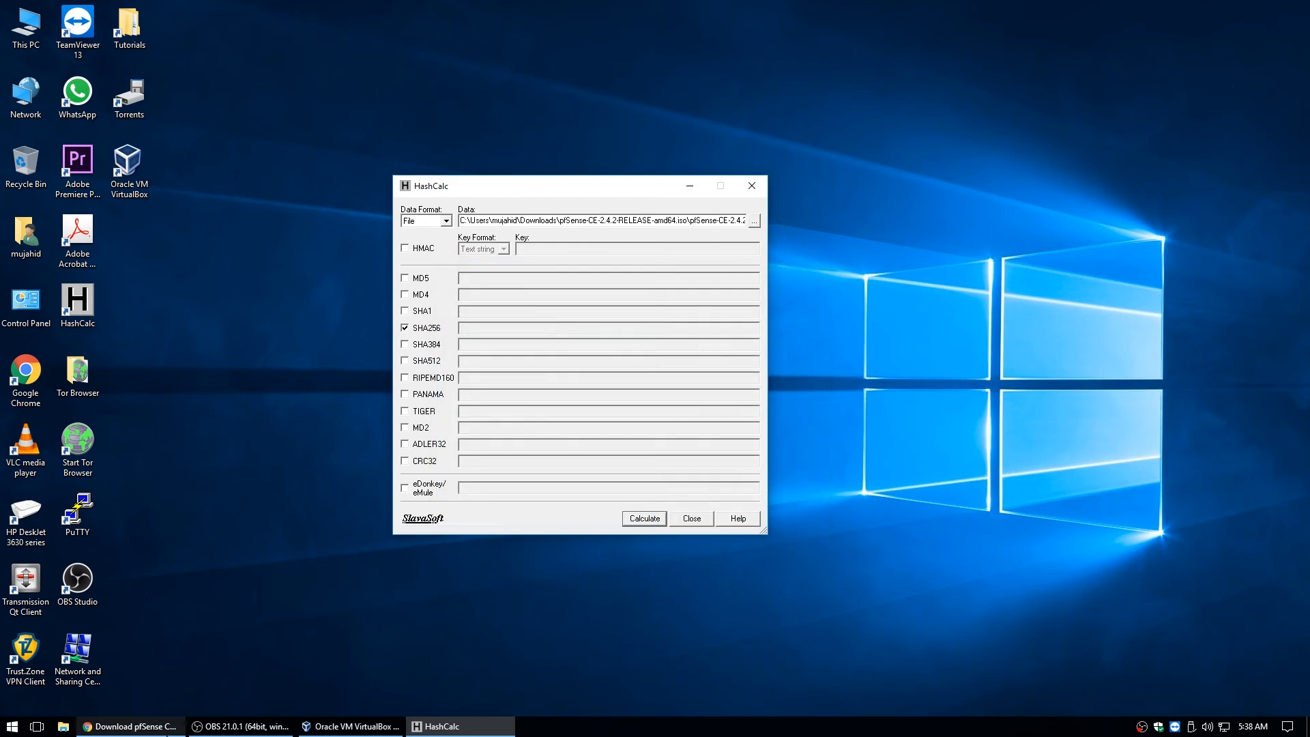
Position the HashCalc window so the page's published checksum stays visible.
click(130, 726)
click(440, 727)
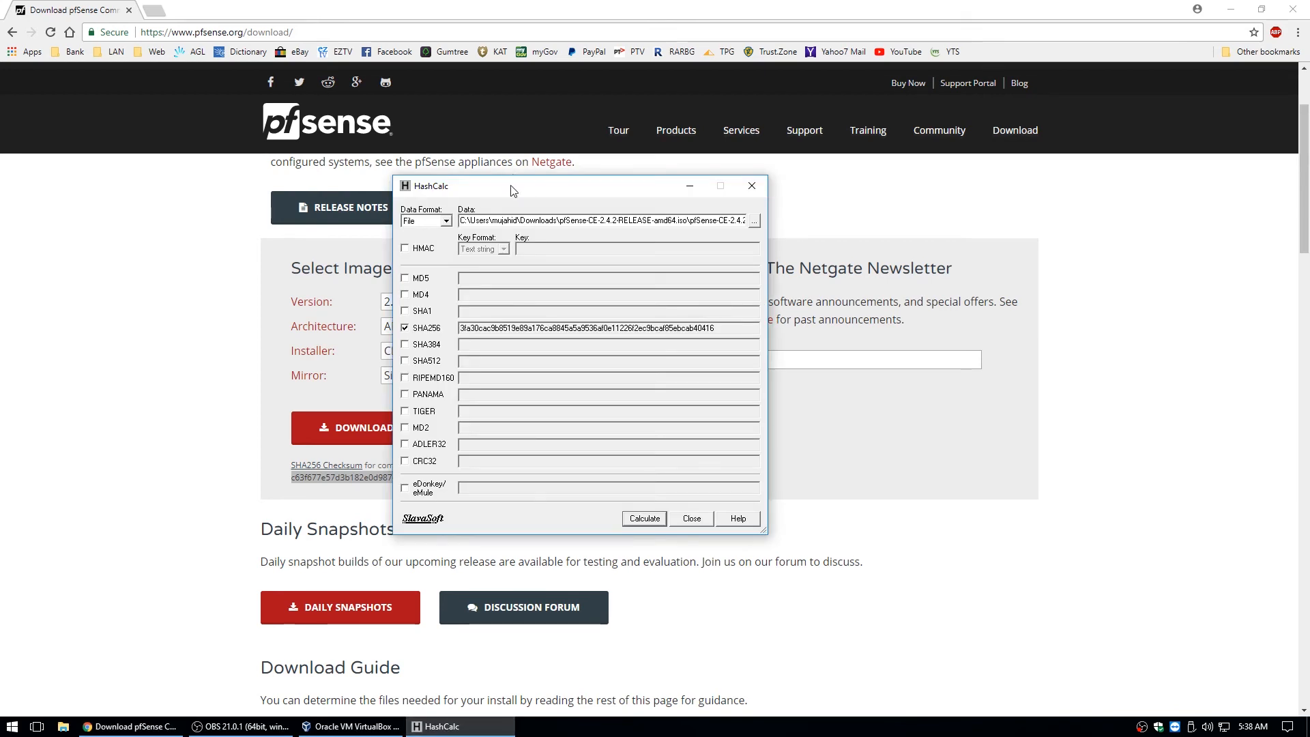
drag(513, 191, 393, 94)
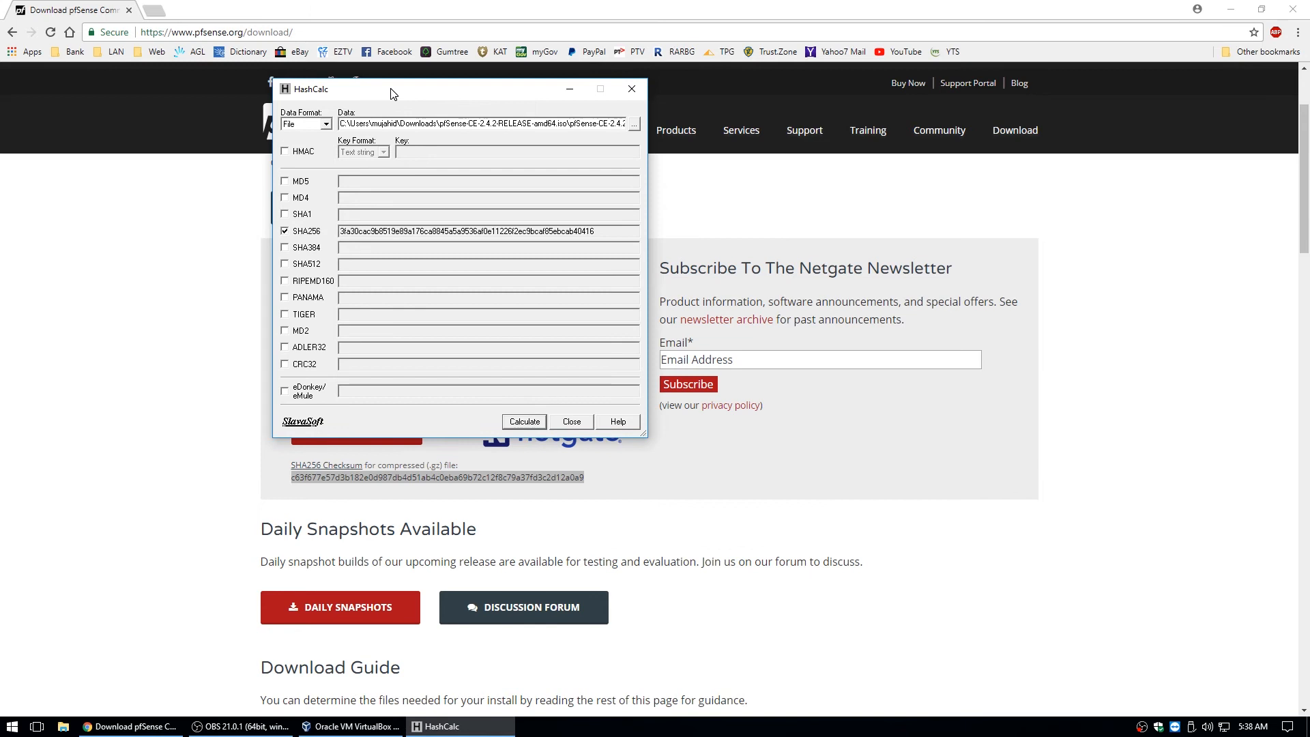
drag(394, 93, 603, 95)
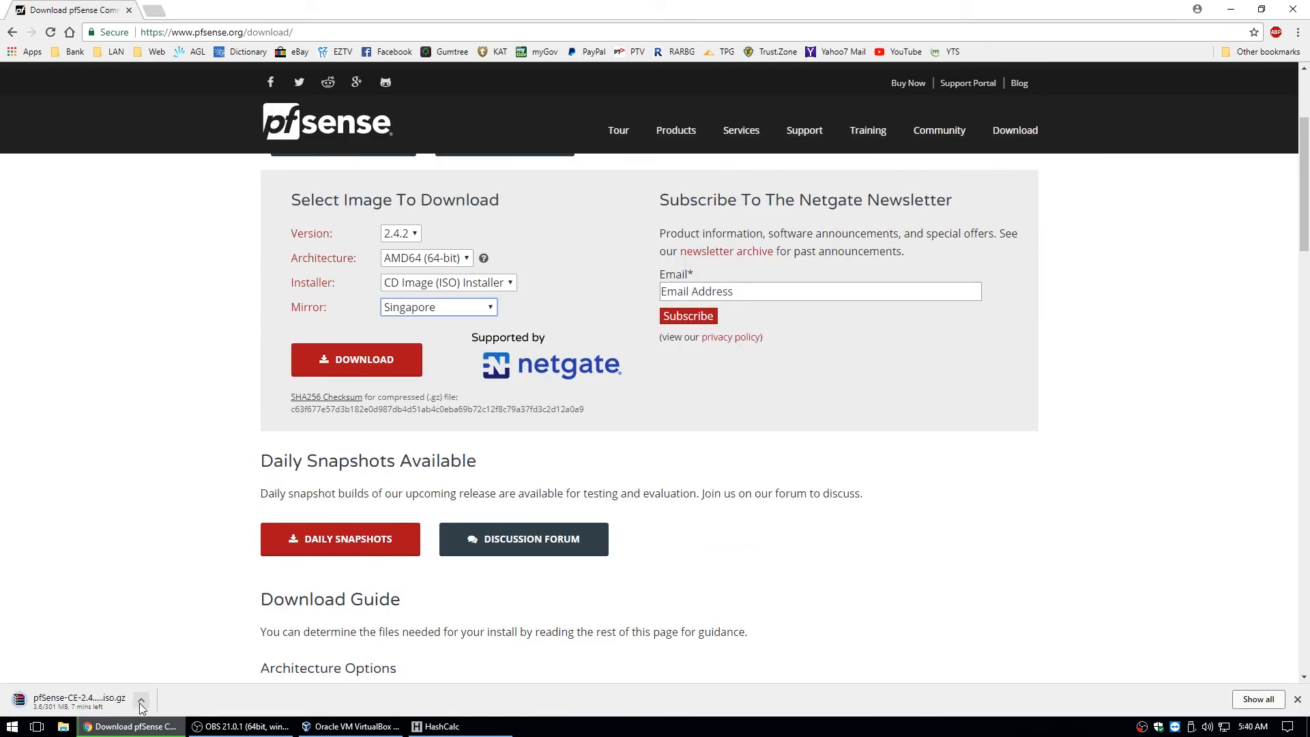
Cancel the running pfSense download and choose the compressed pfSense .iso.gz in HashCalc.
click(140, 699)
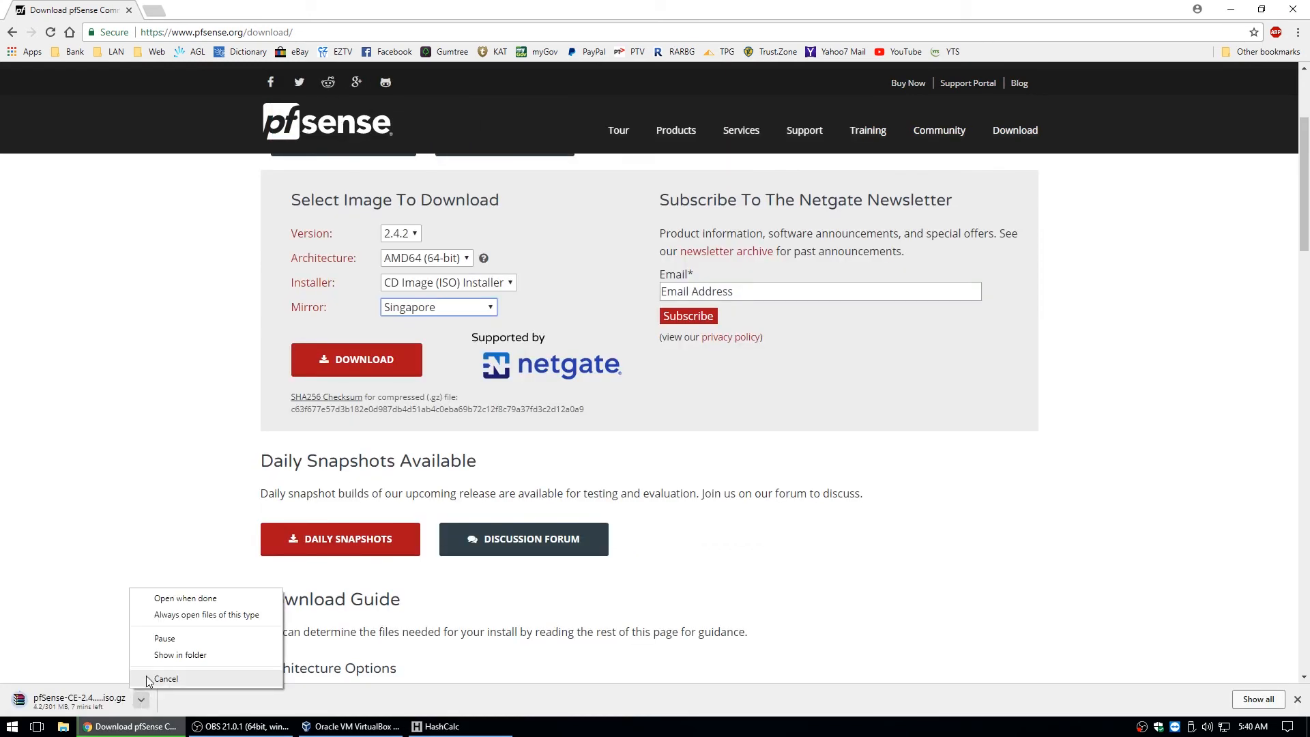
click(148, 679)
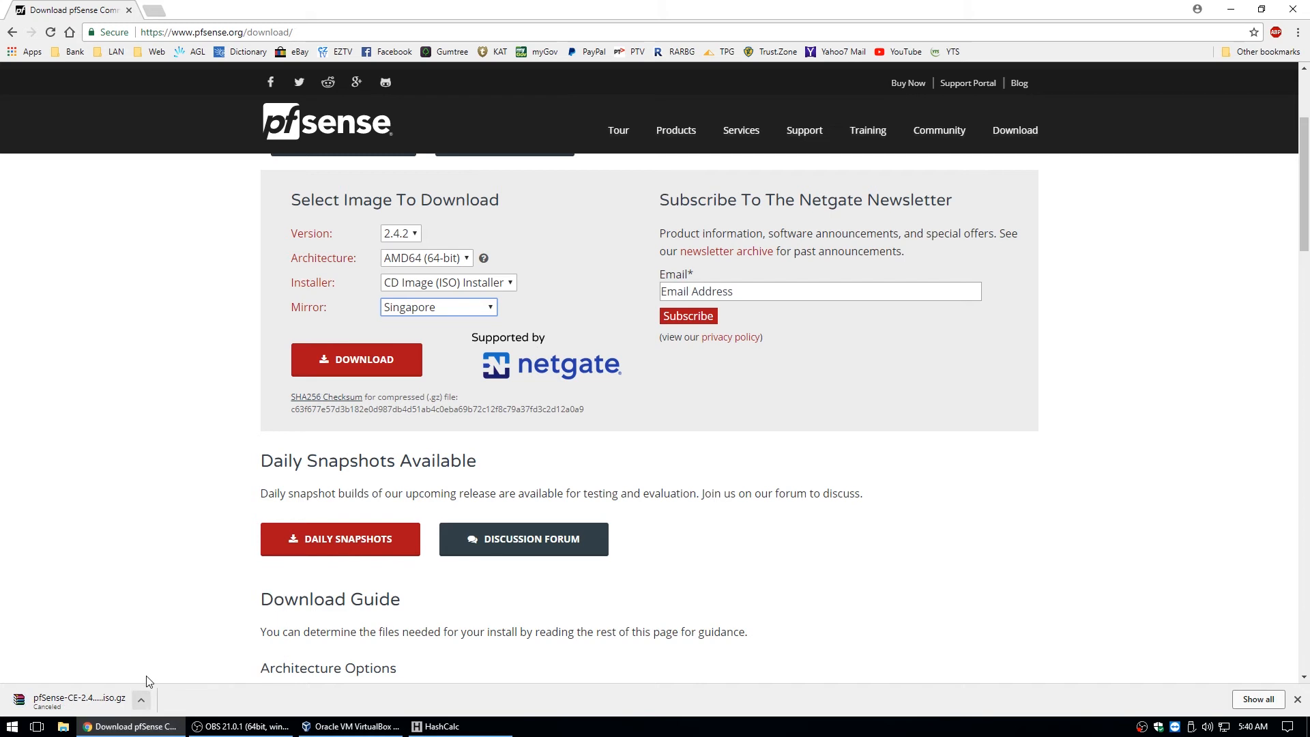
click(440, 726)
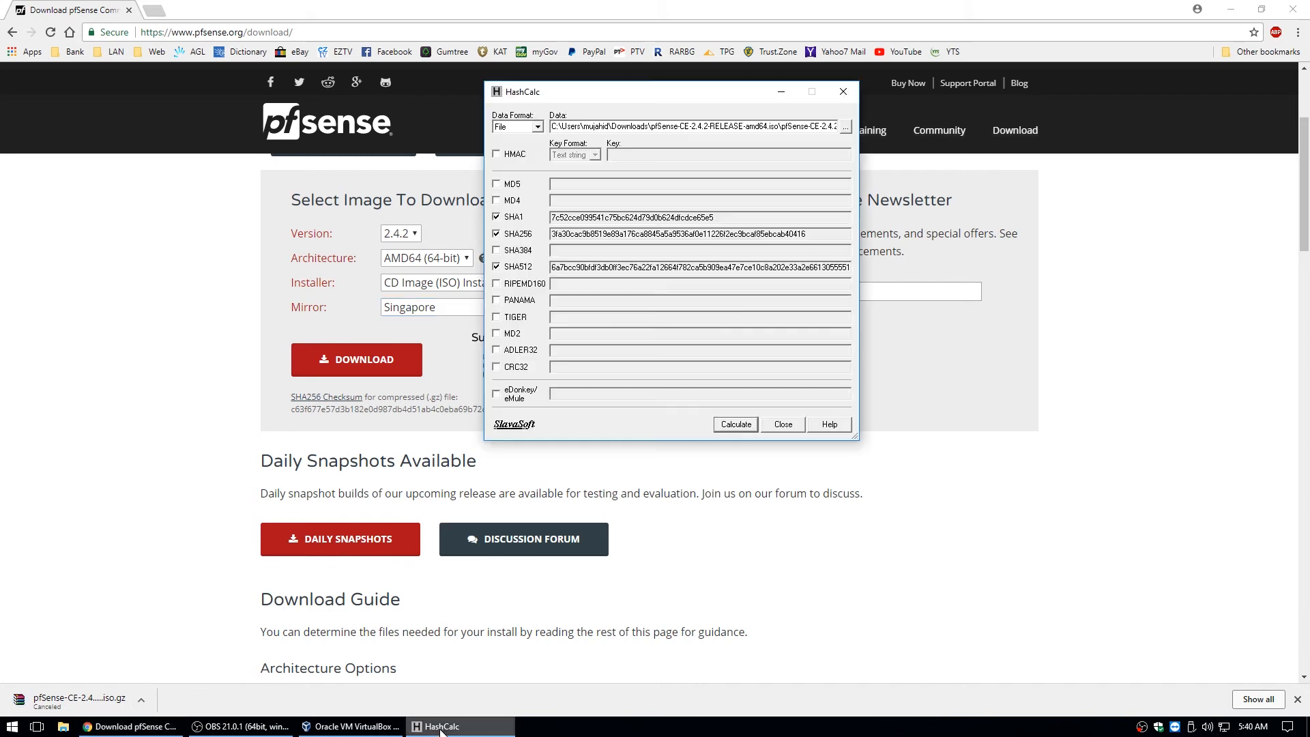
click(846, 127)
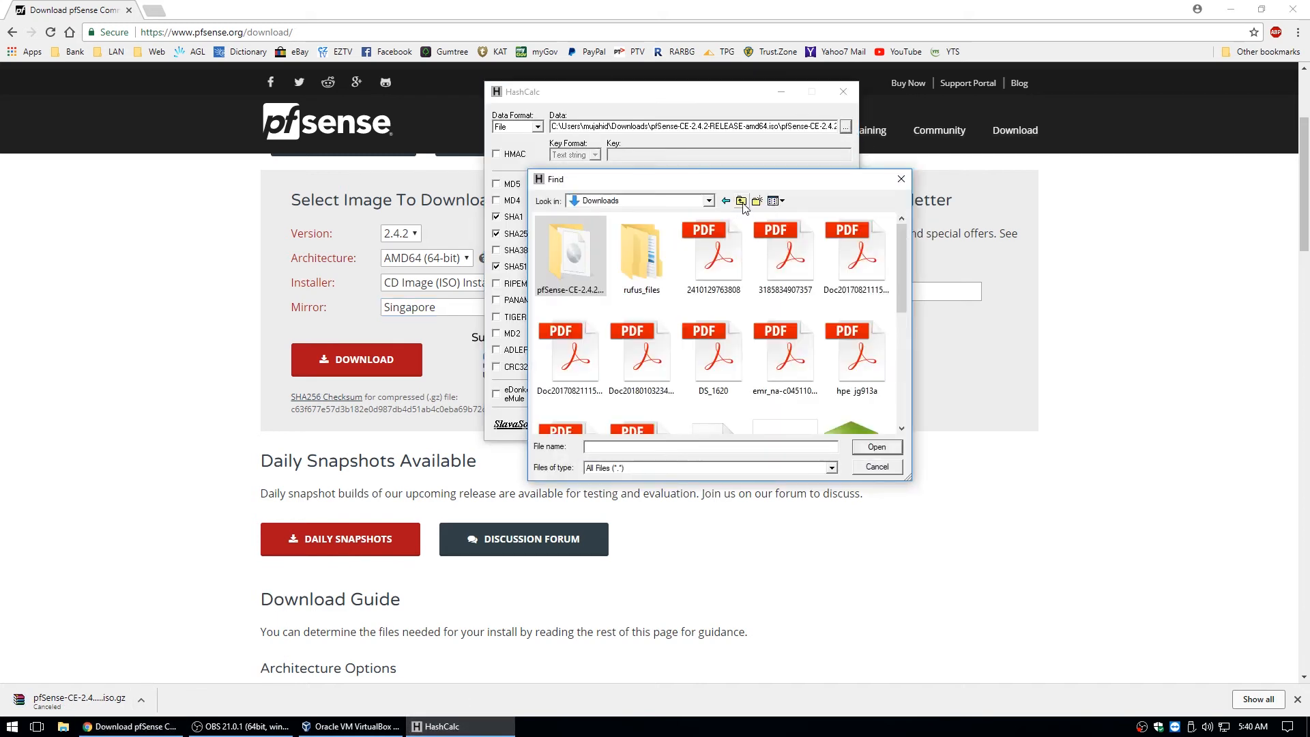
drag(903, 239, 893, 370)
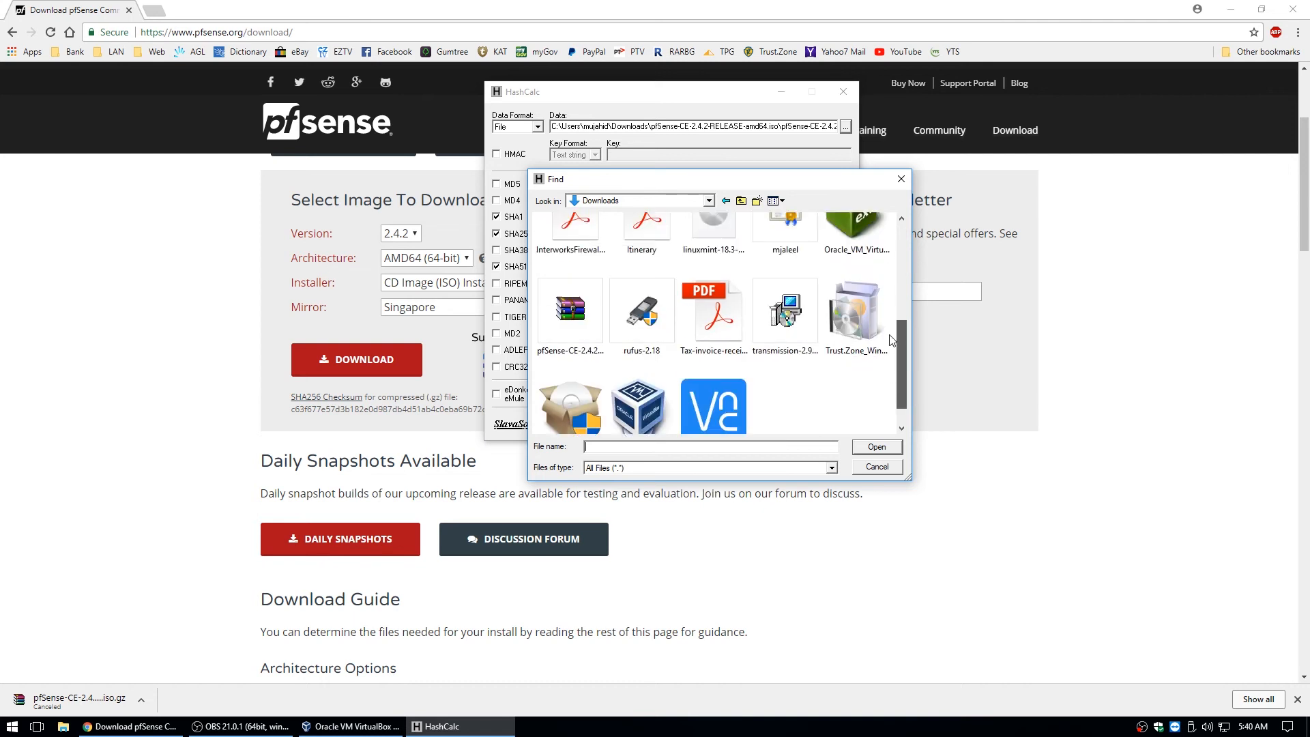
click(563, 323)
click(876, 447)
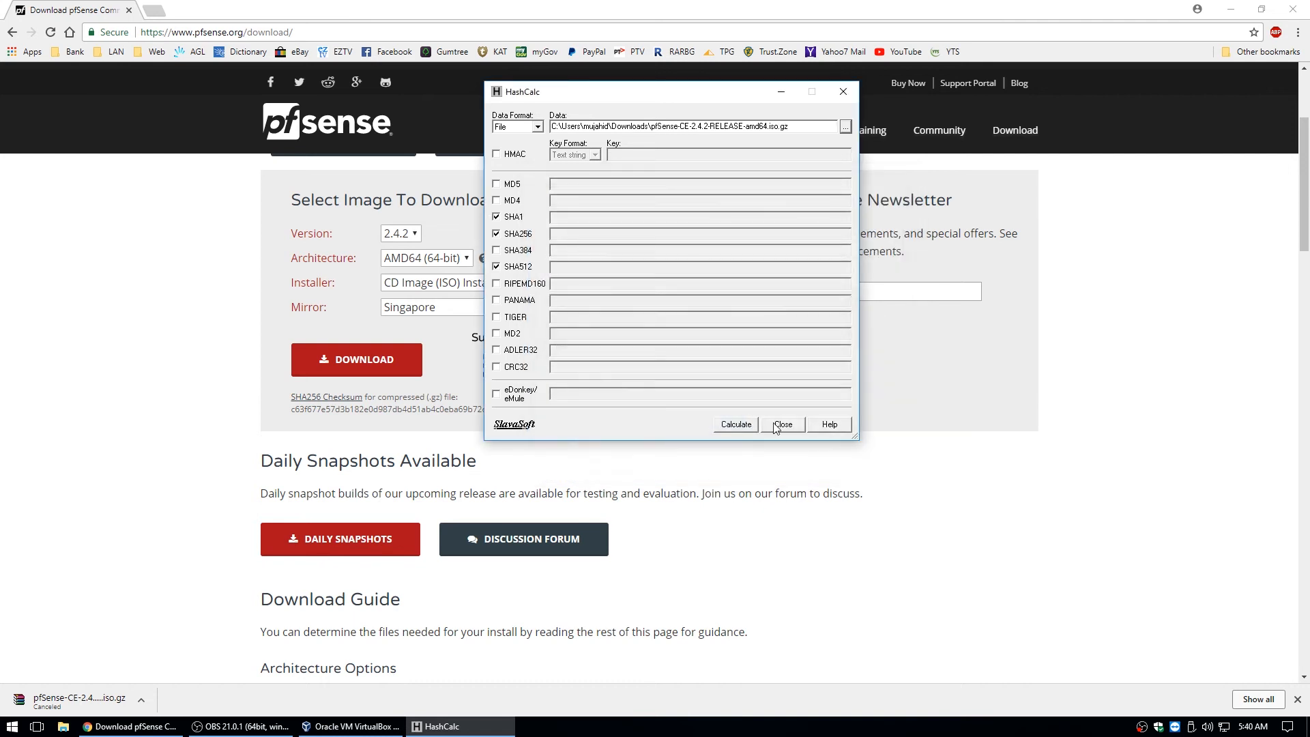
Calculate only the SHA256 hash and line it up under the published checksum.
click(496, 266)
click(496, 267)
click(736, 424)
drag(585, 86, 362, 429)
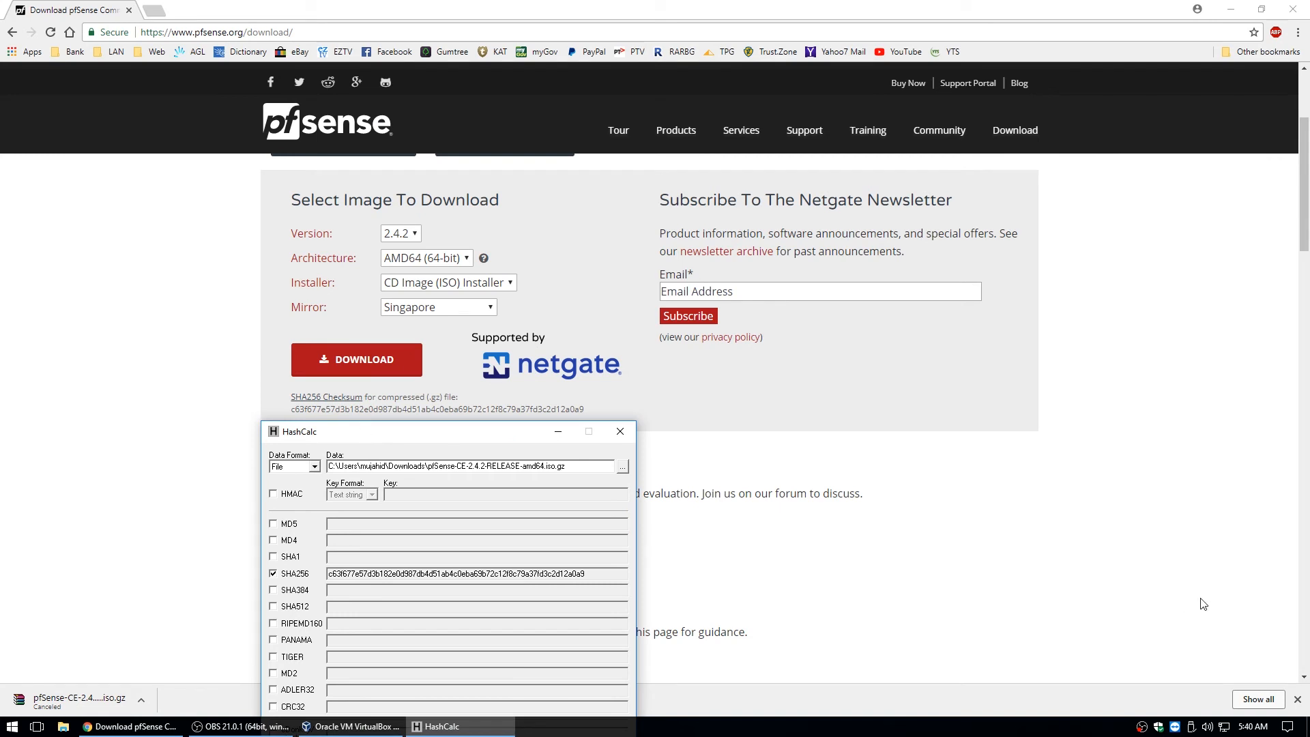
Dismiss the downloads bar, then close HashCalc and Chrome.
click(1298, 701)
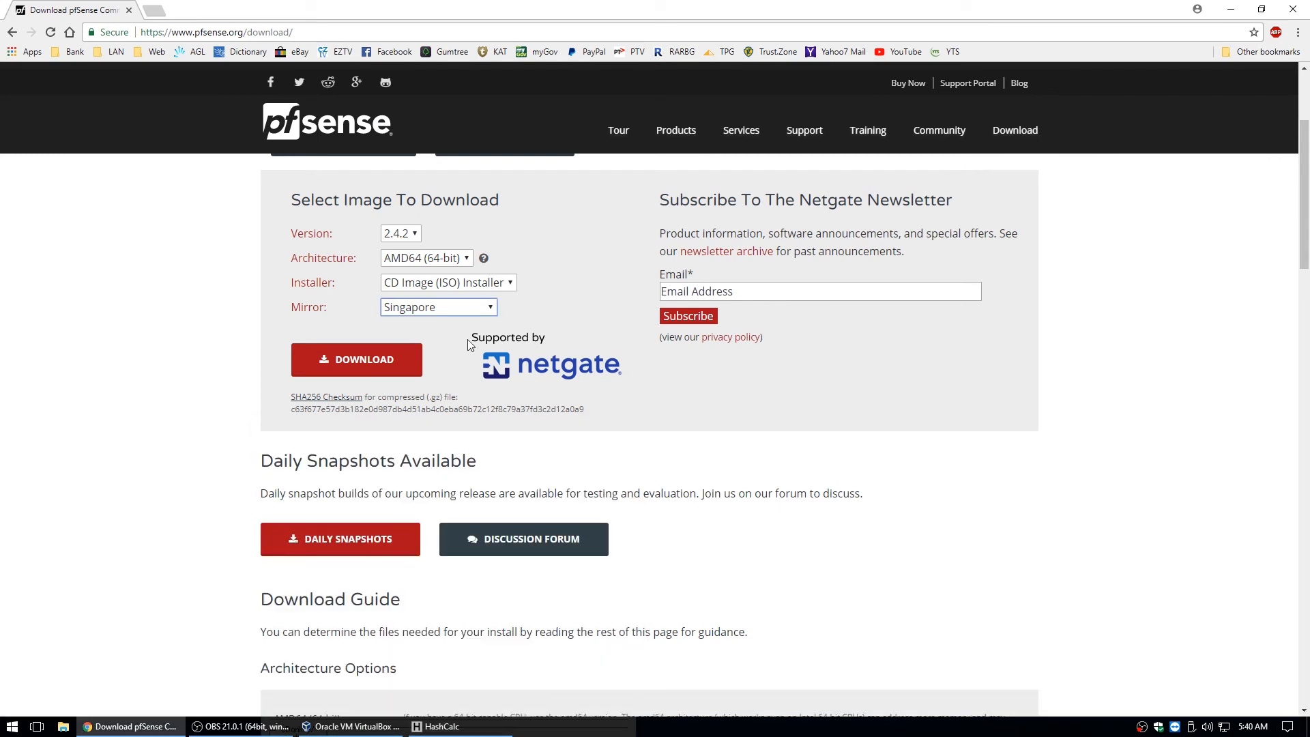
click(442, 726)
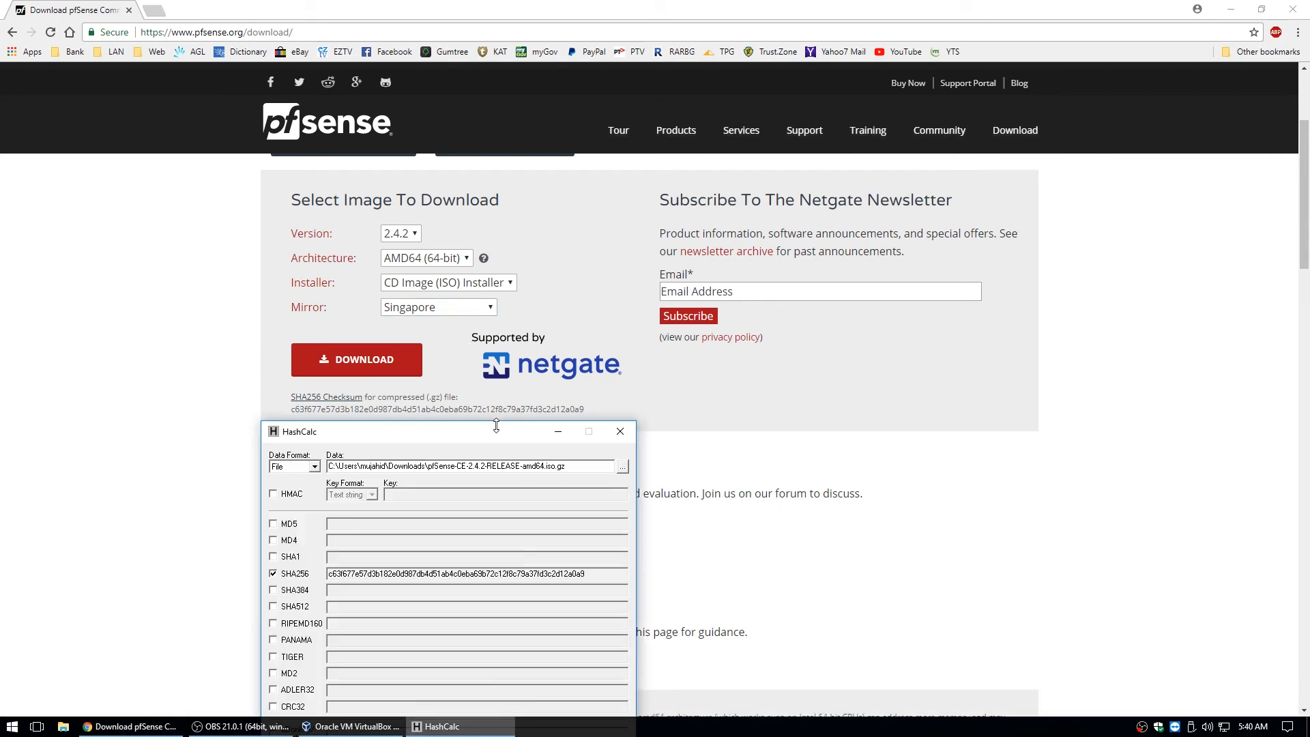
drag(496, 425, 634, 129)
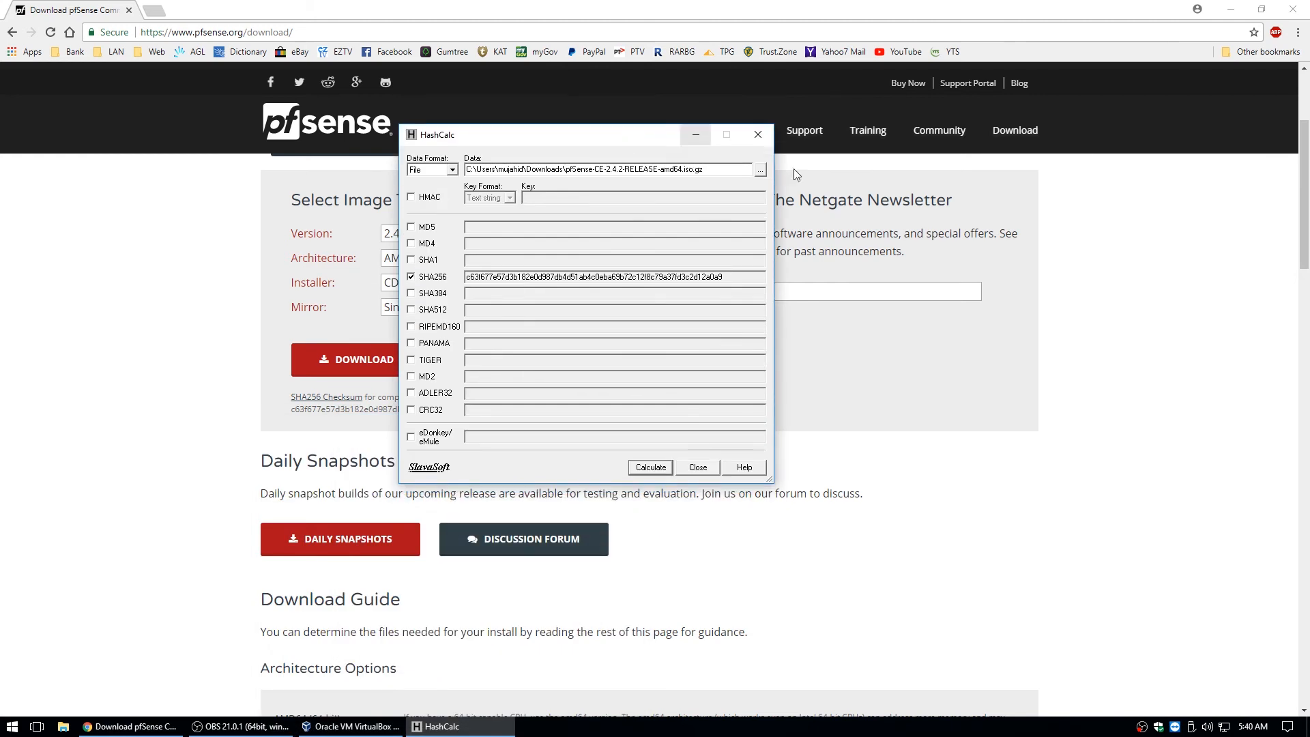
click(696, 469)
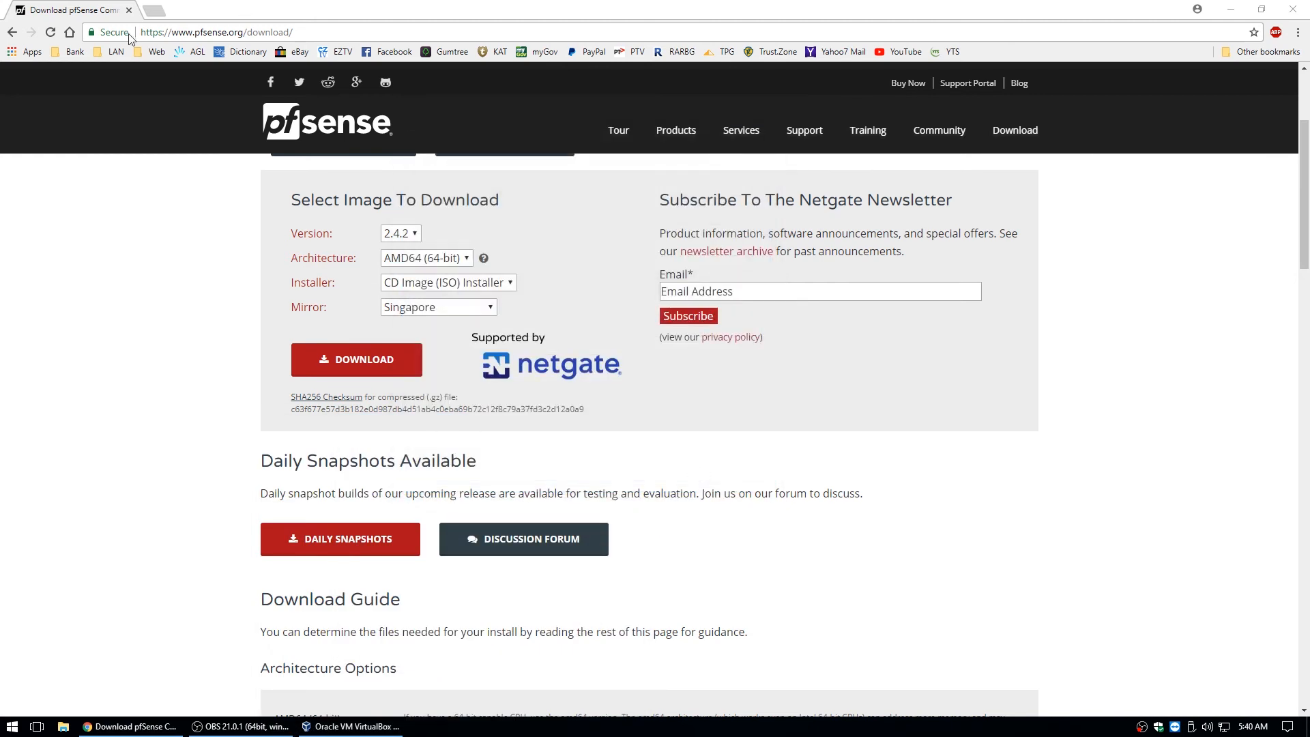
click(128, 11)
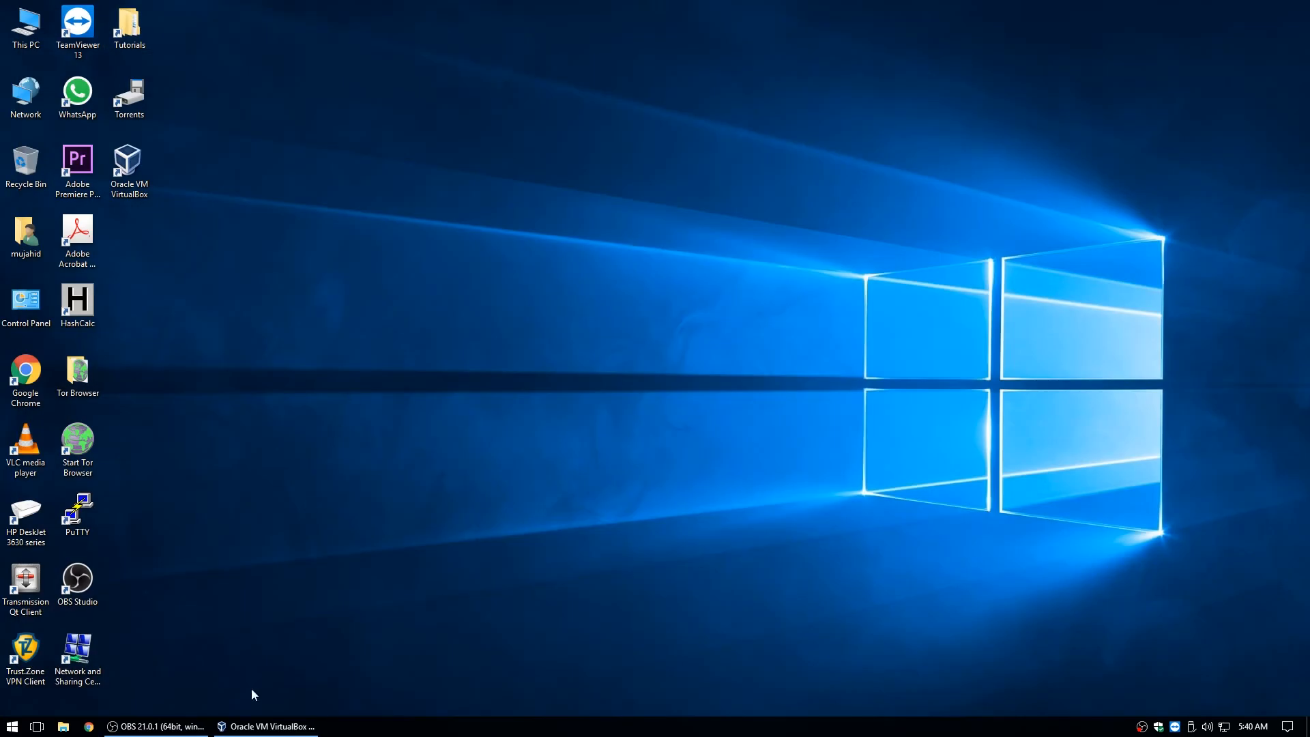
Create a new virtual machine named ps with type BSD and version FreeBSD (64-bit).
click(263, 726)
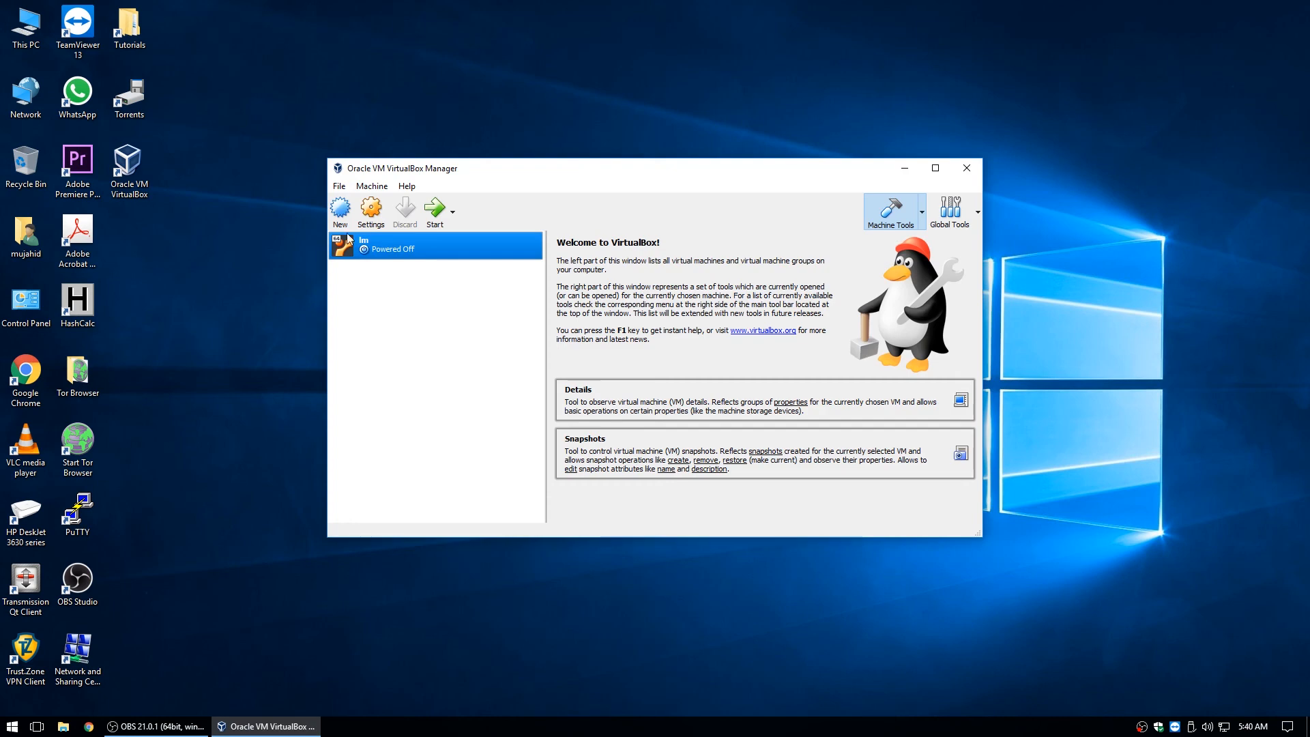
click(341, 213)
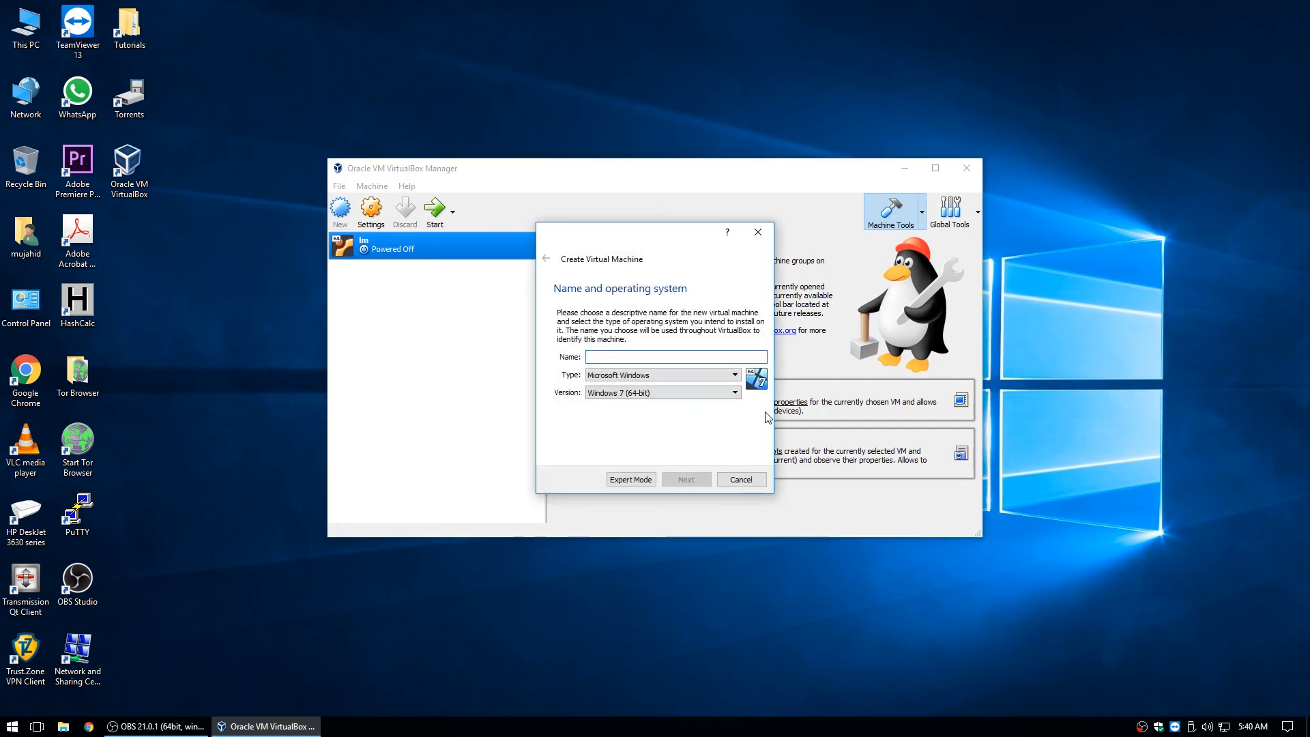
click(682, 359)
click(683, 375)
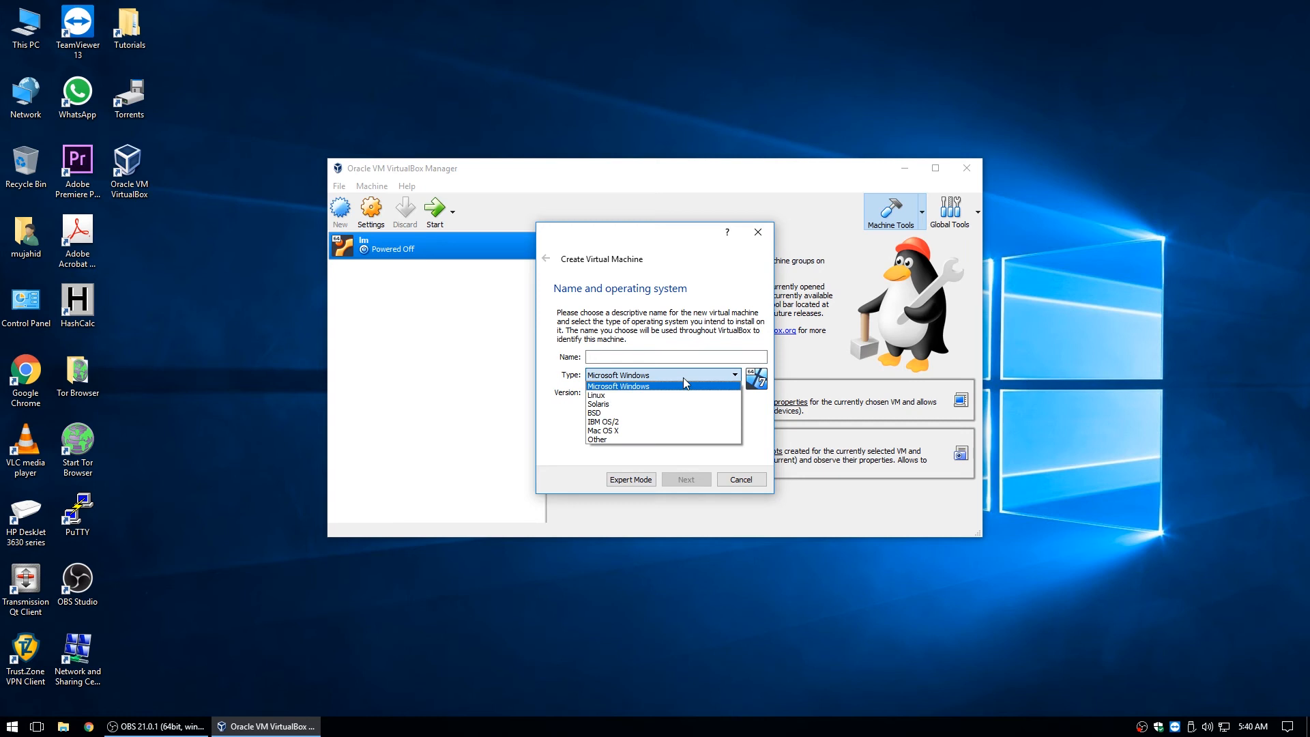
click(605, 414)
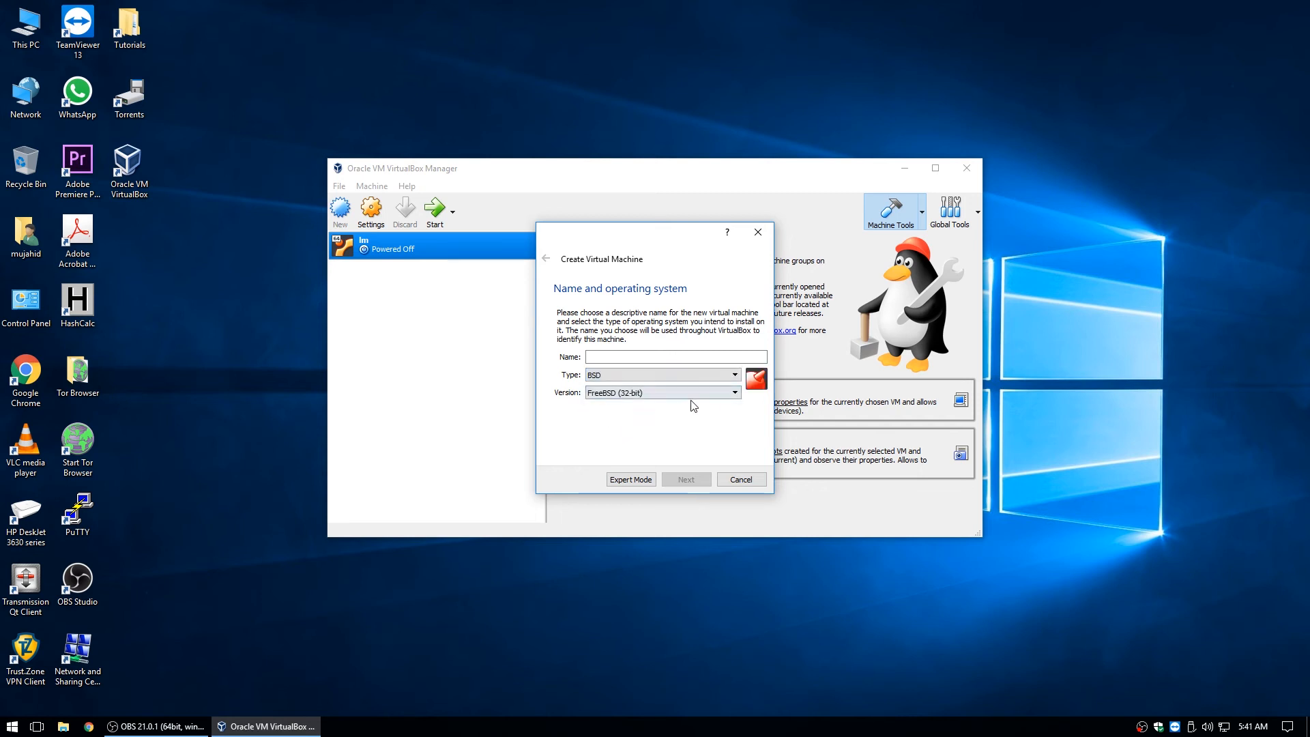
click(713, 394)
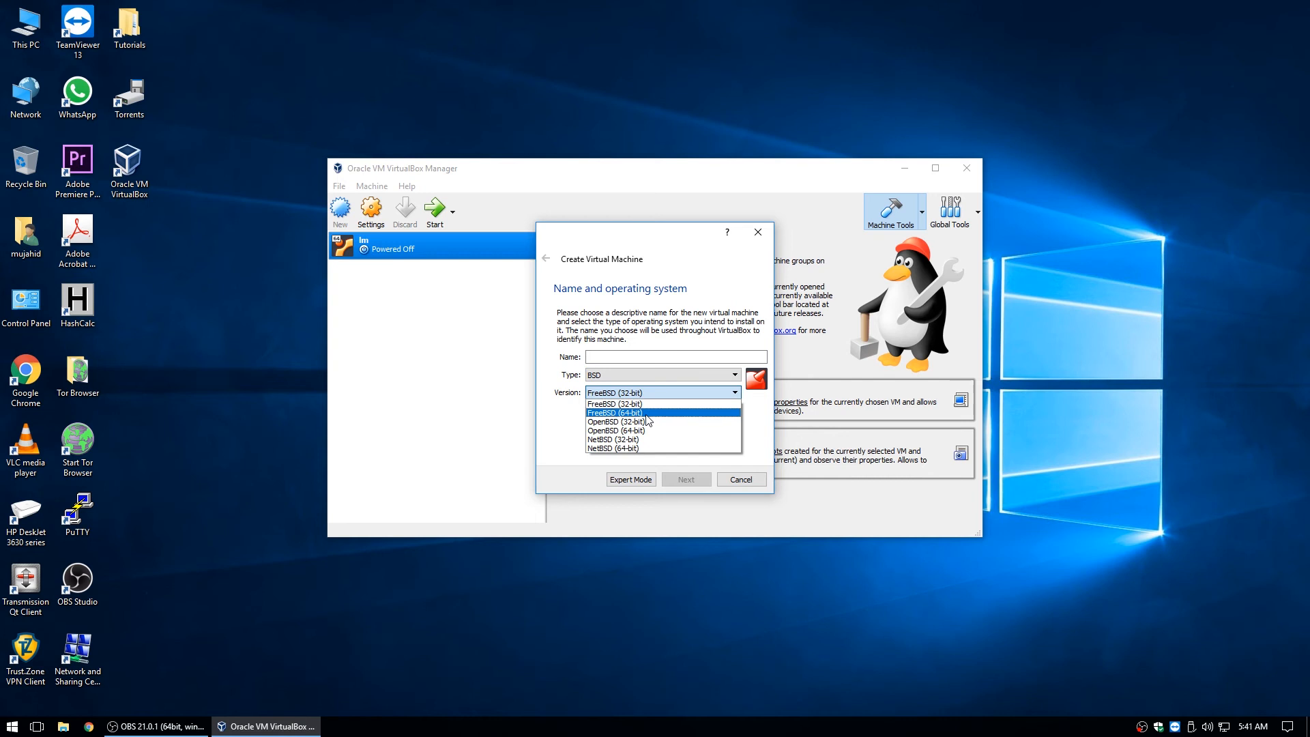
click(639, 412)
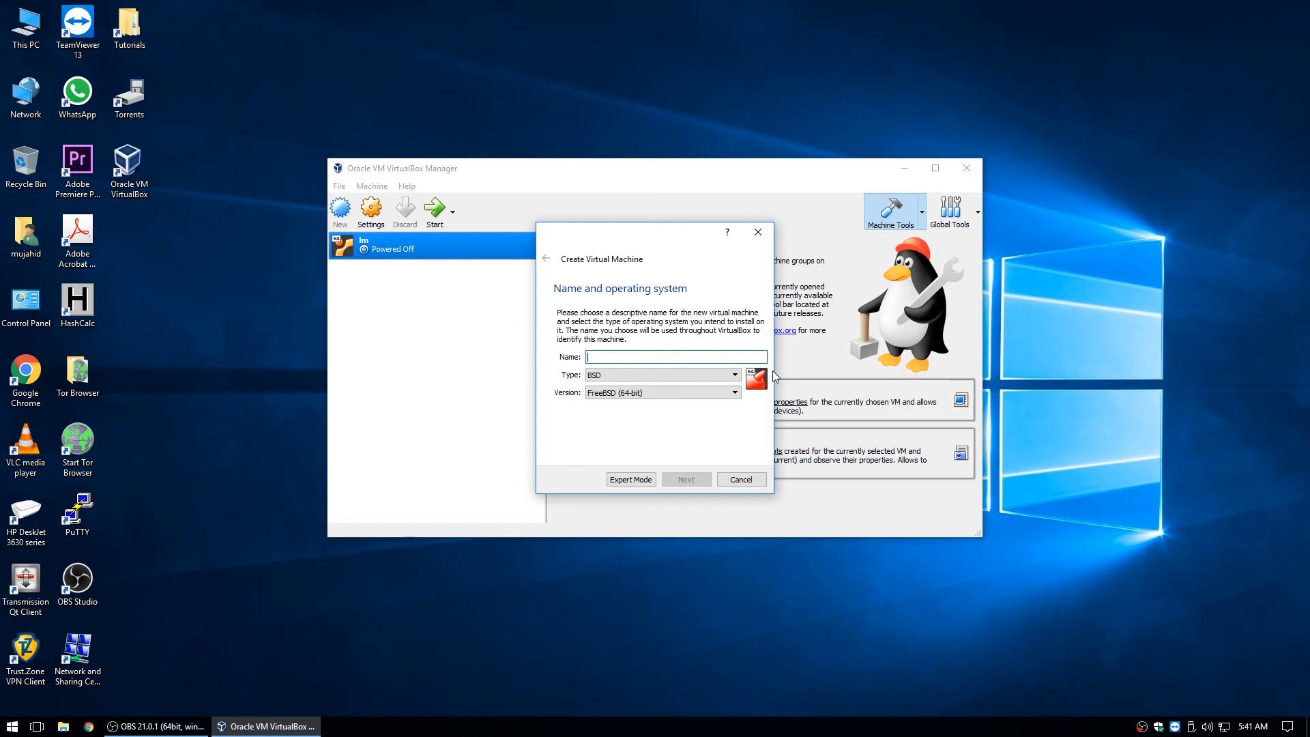
text(ps)
click(692, 481)
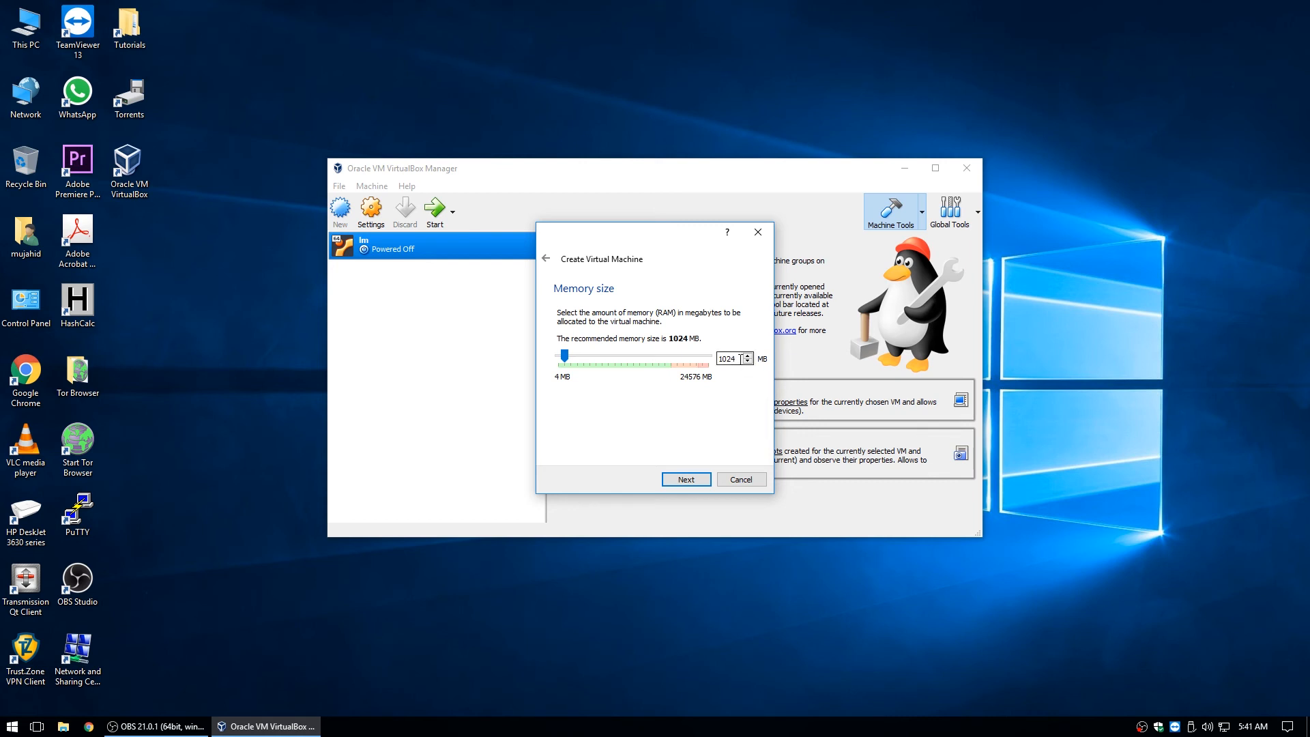
Keep 1024 MB memory and create a fixed-size 2 GB VDI hard disk.
click(675, 481)
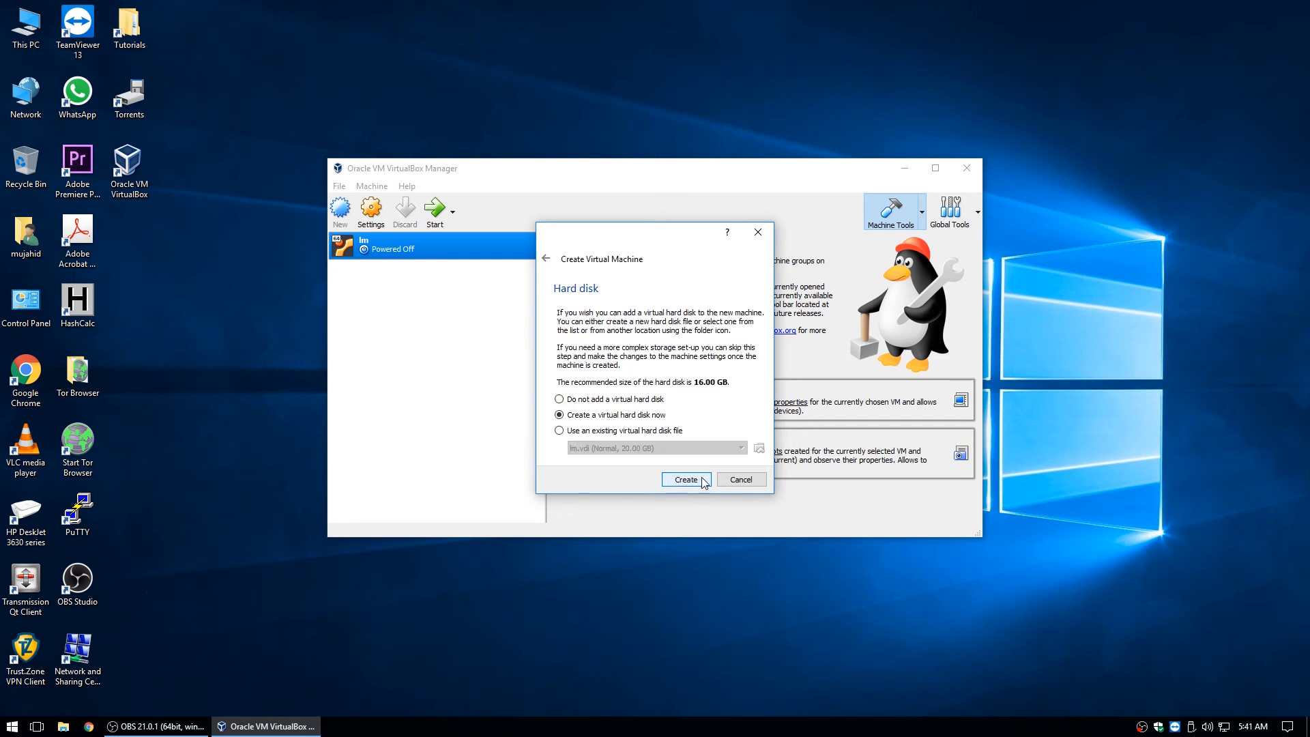
click(699, 481)
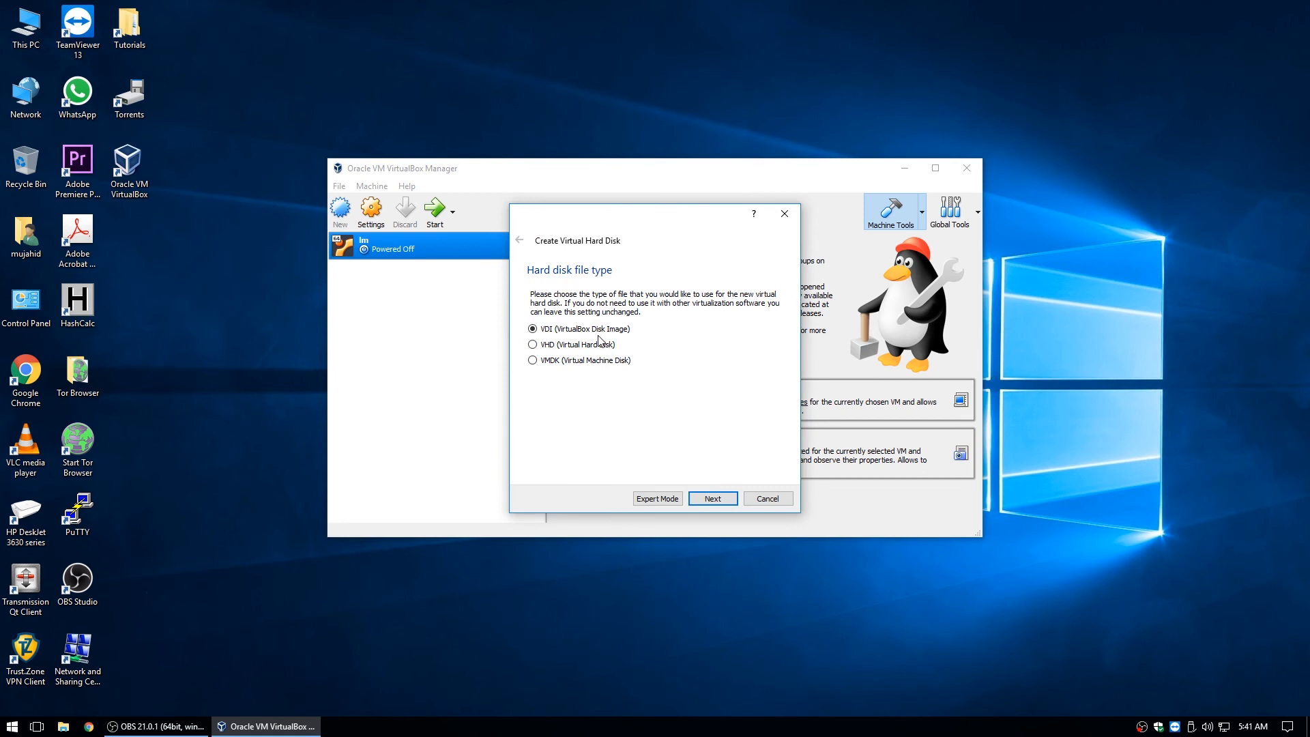
click(712, 498)
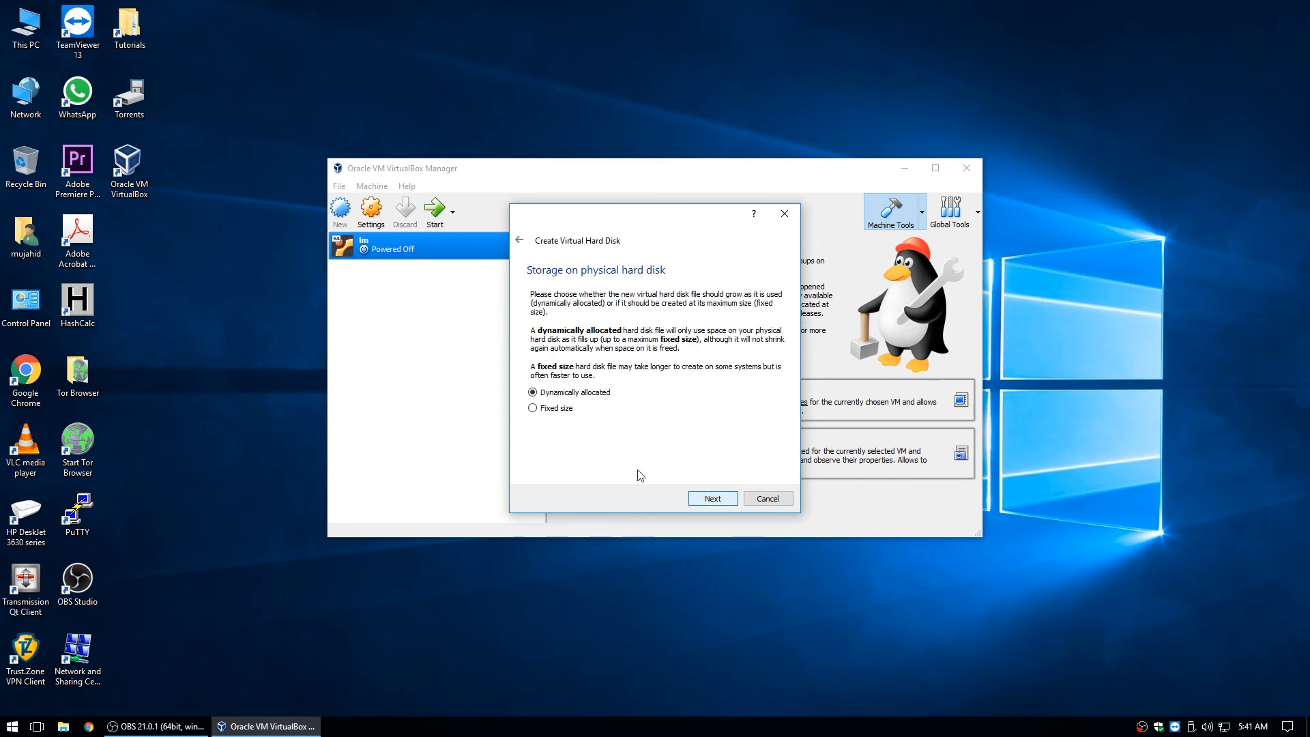
click(547, 407)
click(702, 498)
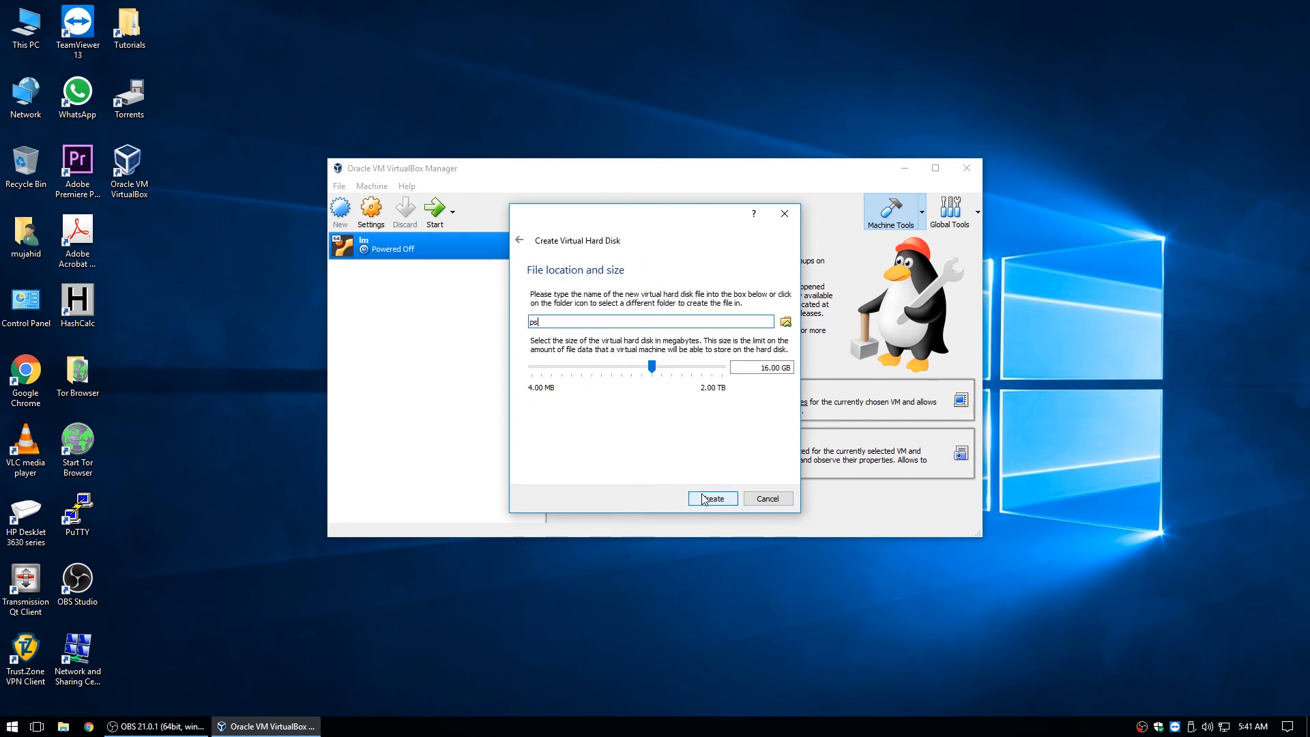
drag(762, 368, 769, 368)
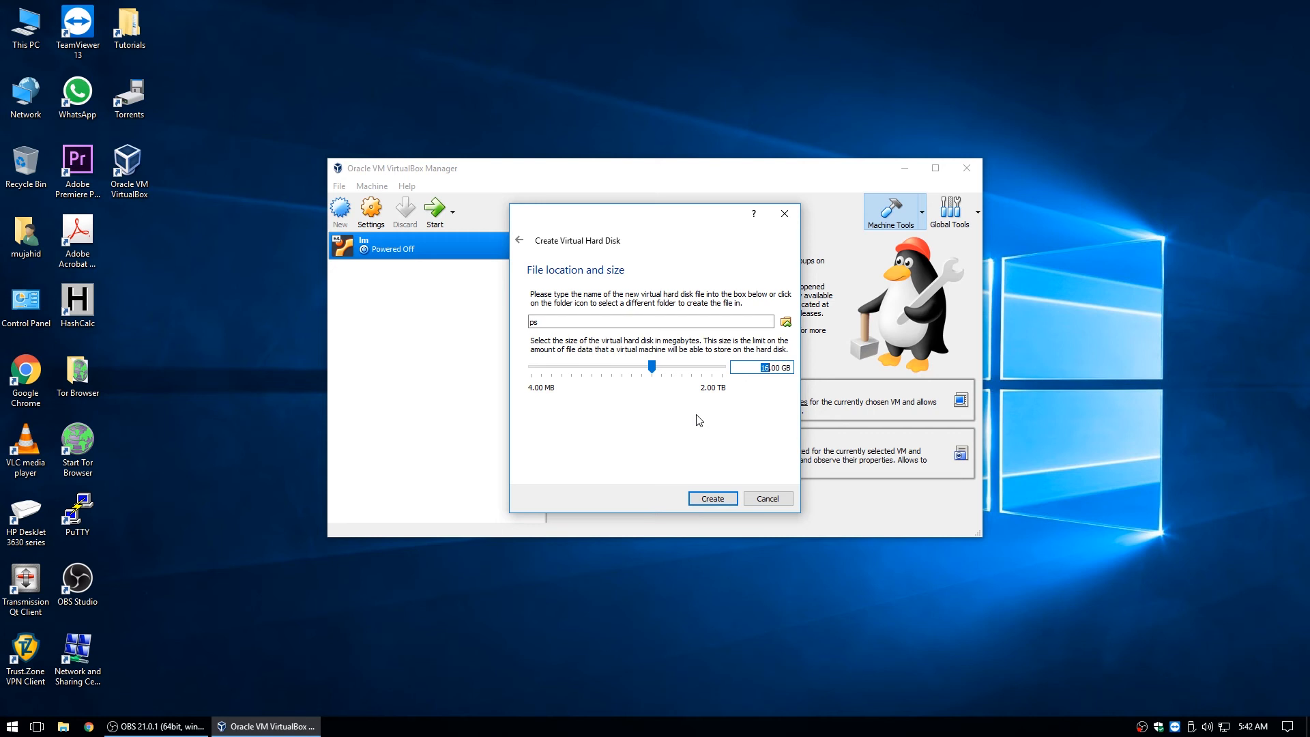
text(2)
click(724, 503)
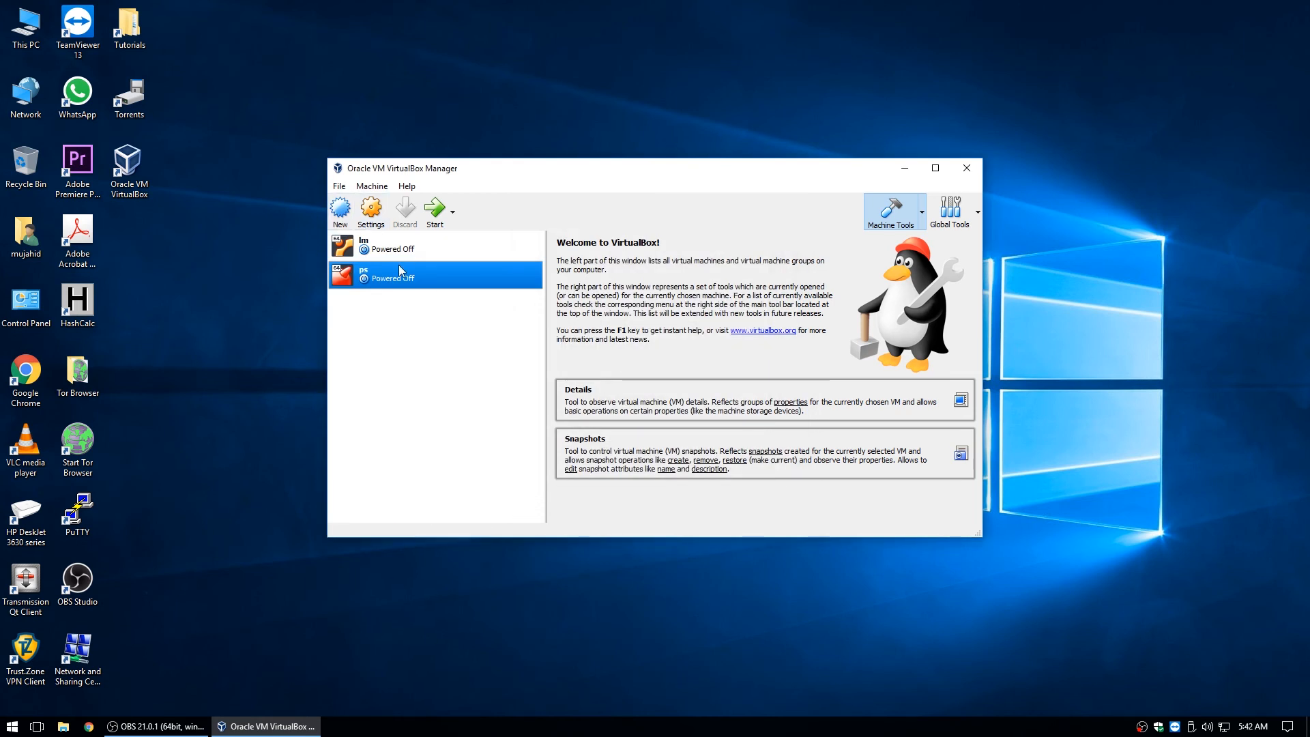
In ps System settings, uncheck Floppy and move it below Hard Disk in Boot Order.
click(382, 213)
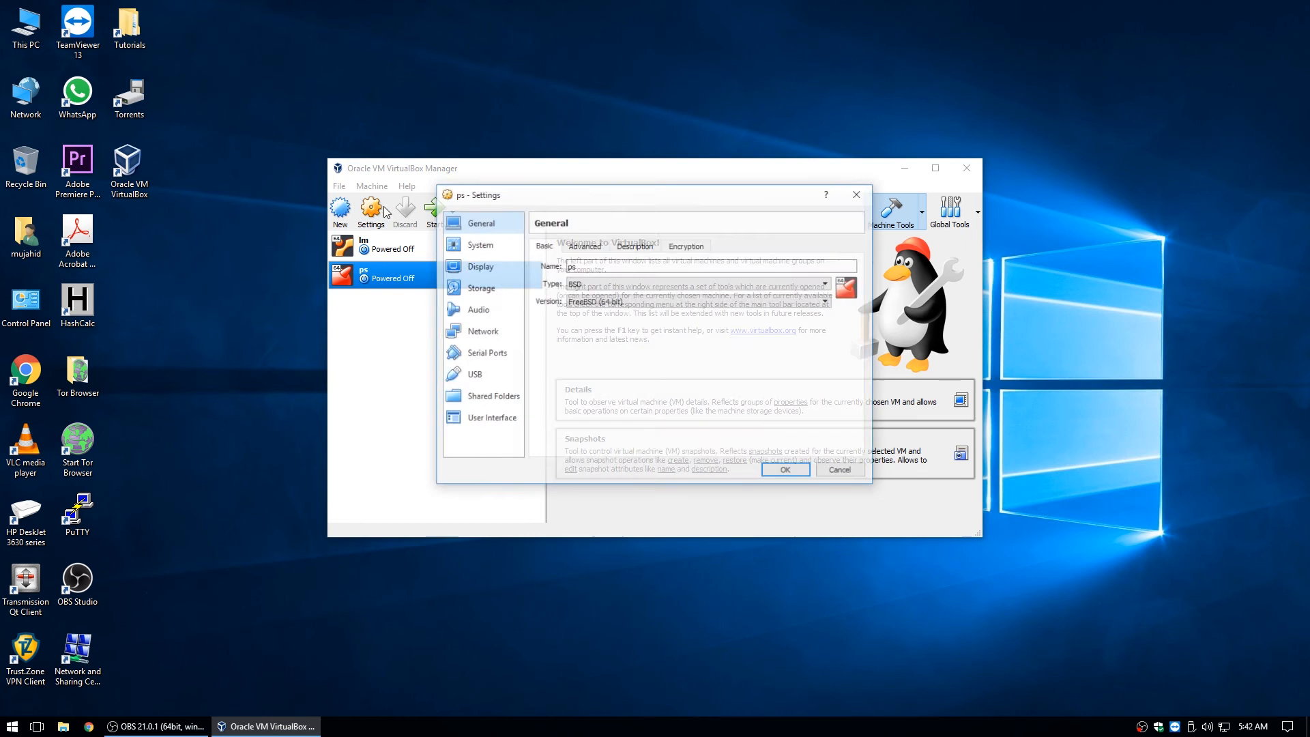
click(592, 247)
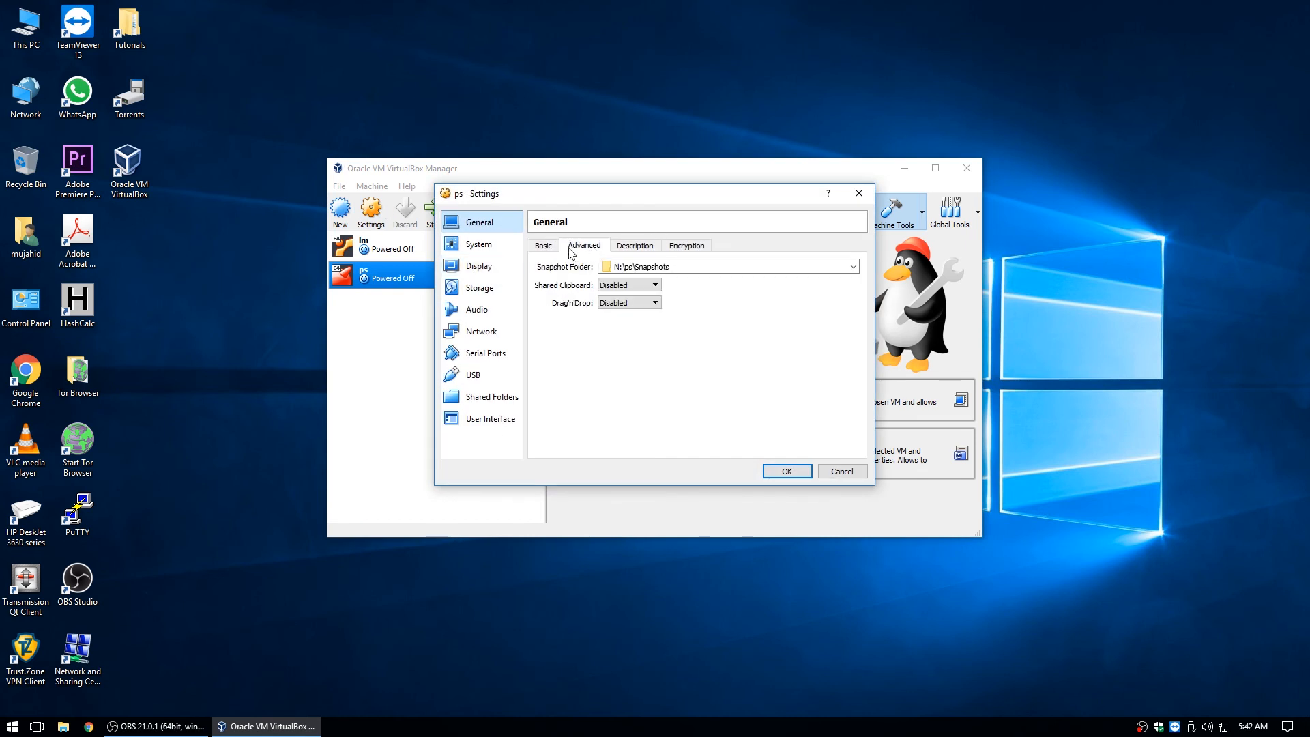
click(494, 246)
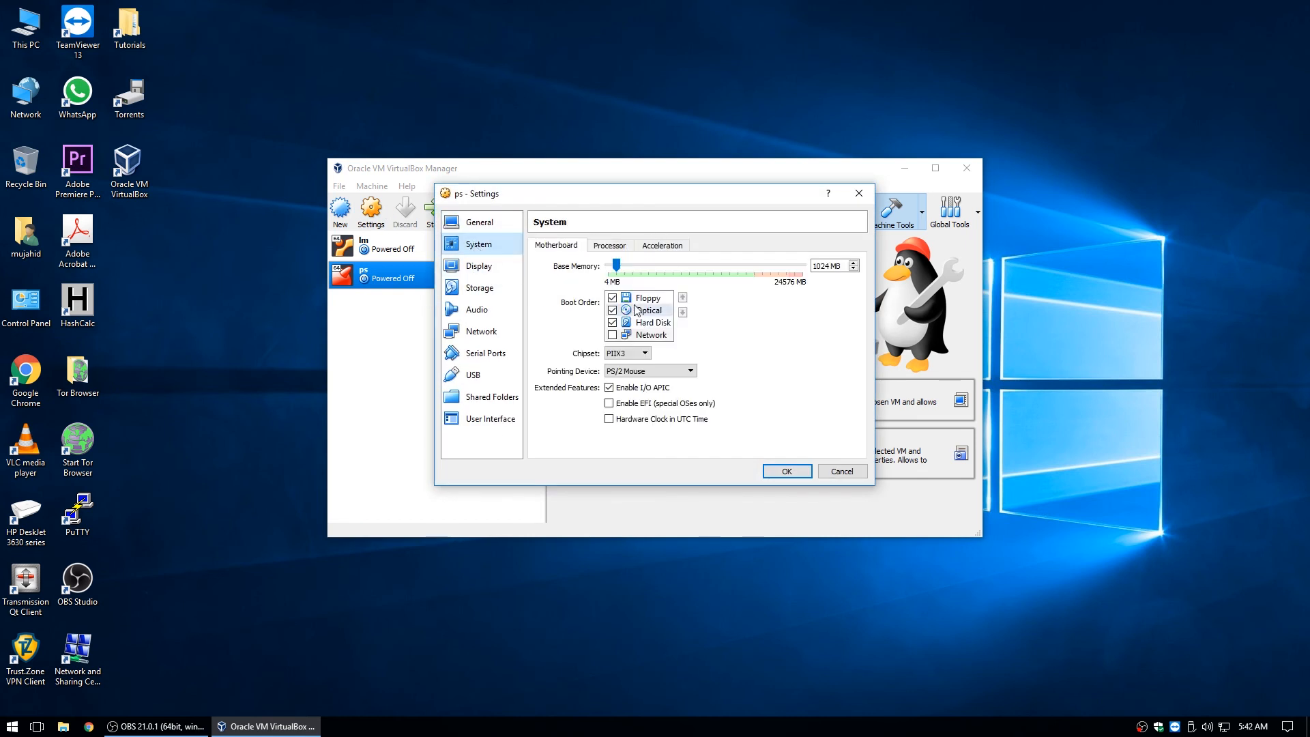
click(612, 298)
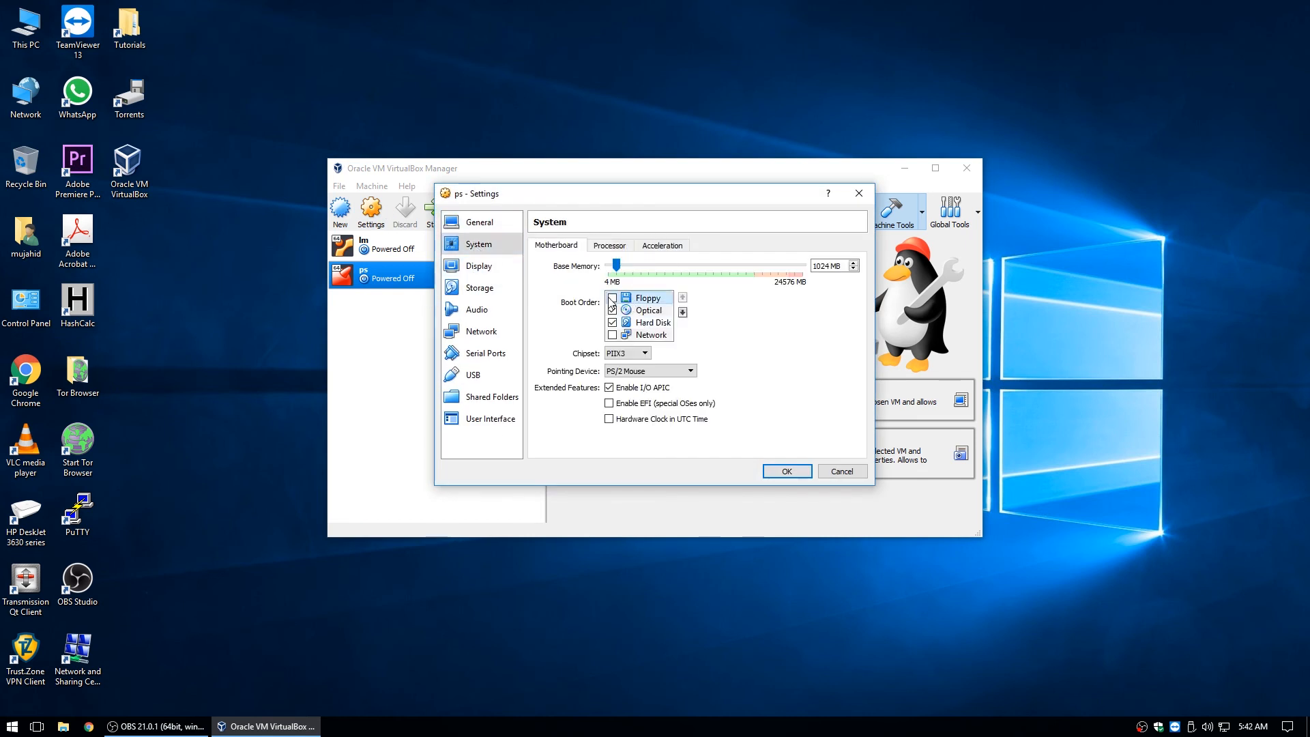
click(682, 312)
click(682, 312)
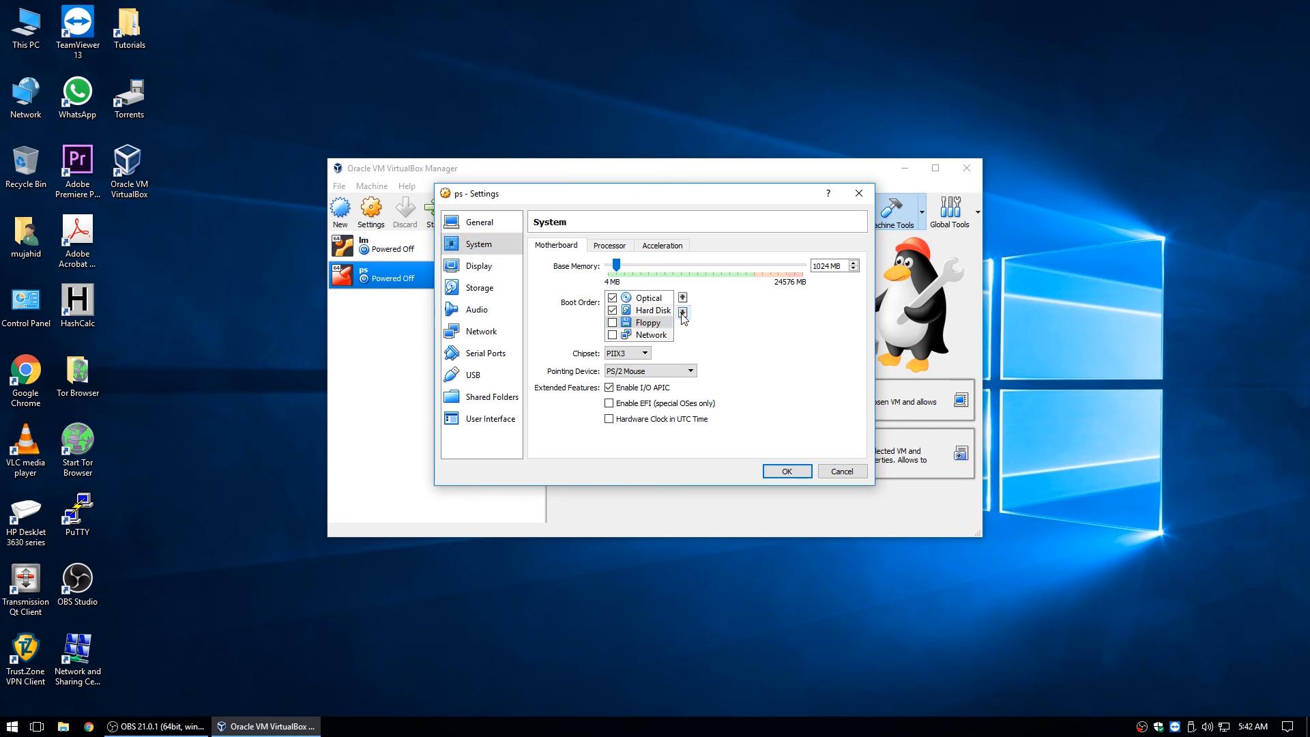
Set Processor(s) to 3, then review the ps.vdi disk in Storage settings.
click(611, 247)
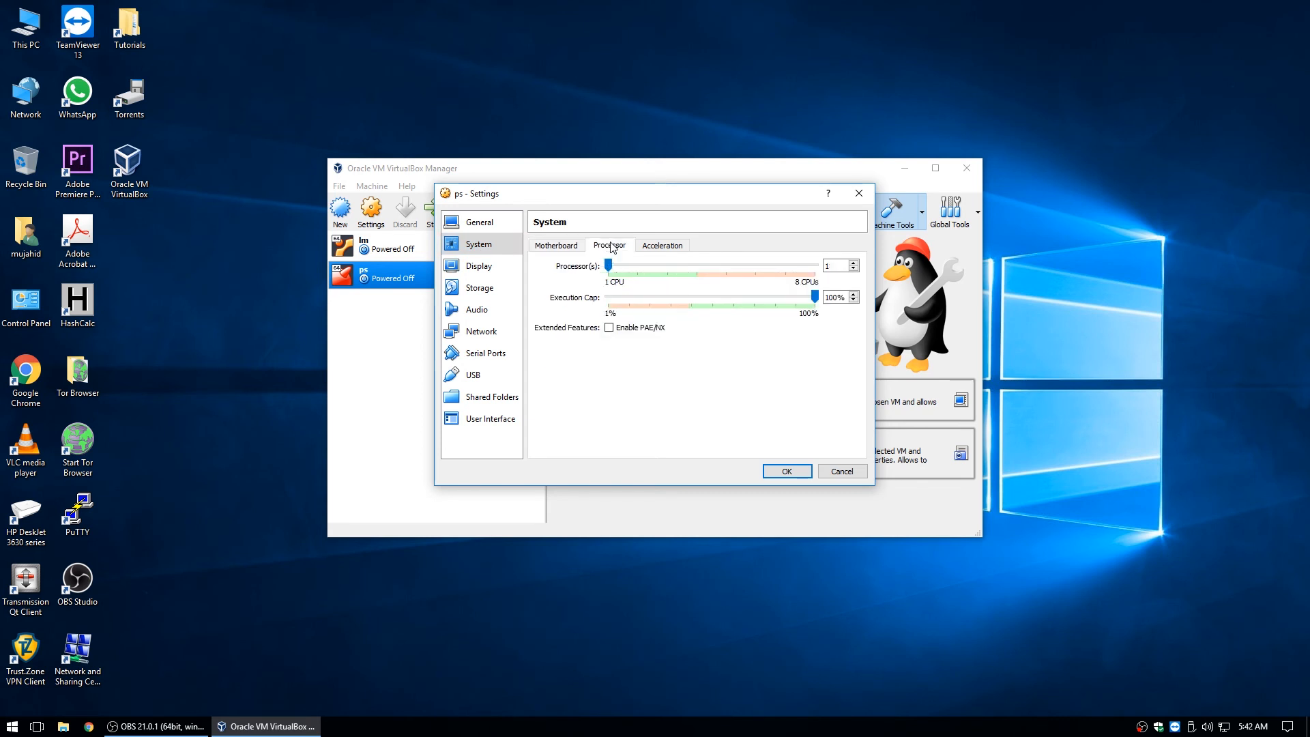
drag(609, 266, 689, 269)
click(488, 267)
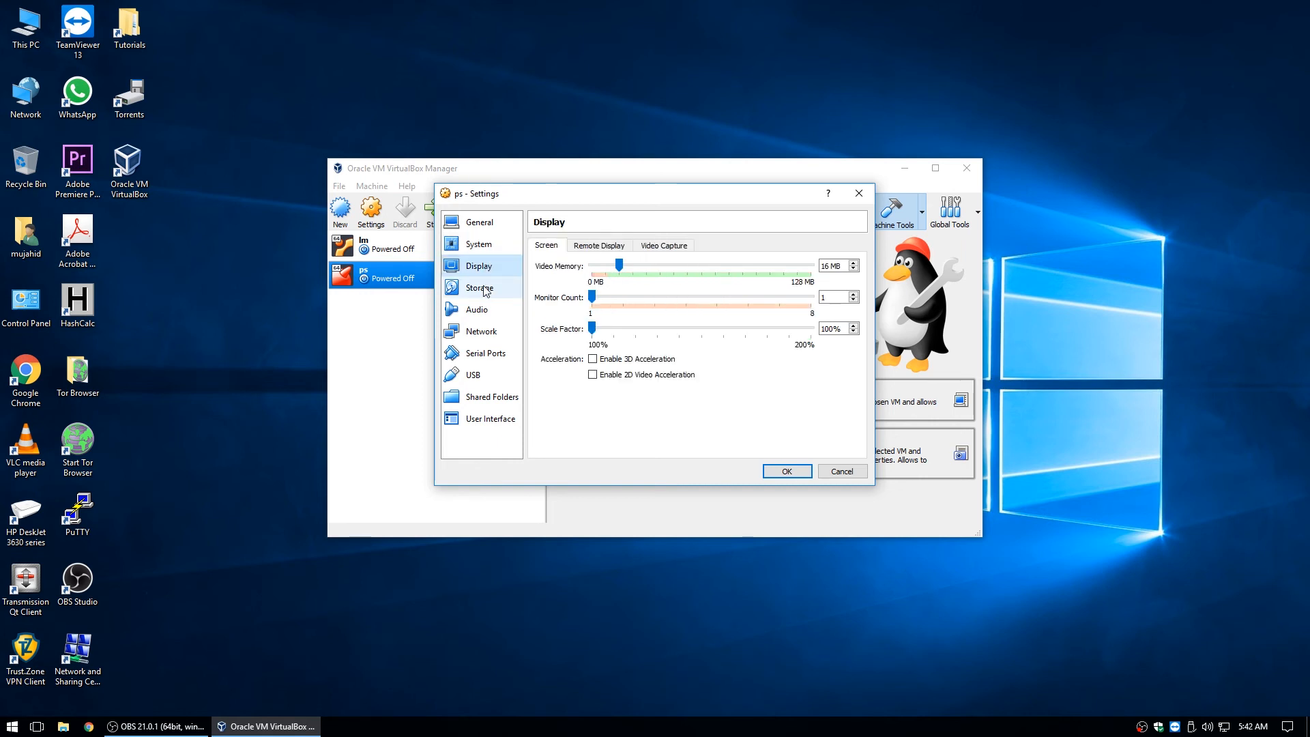
click(484, 289)
click(572, 277)
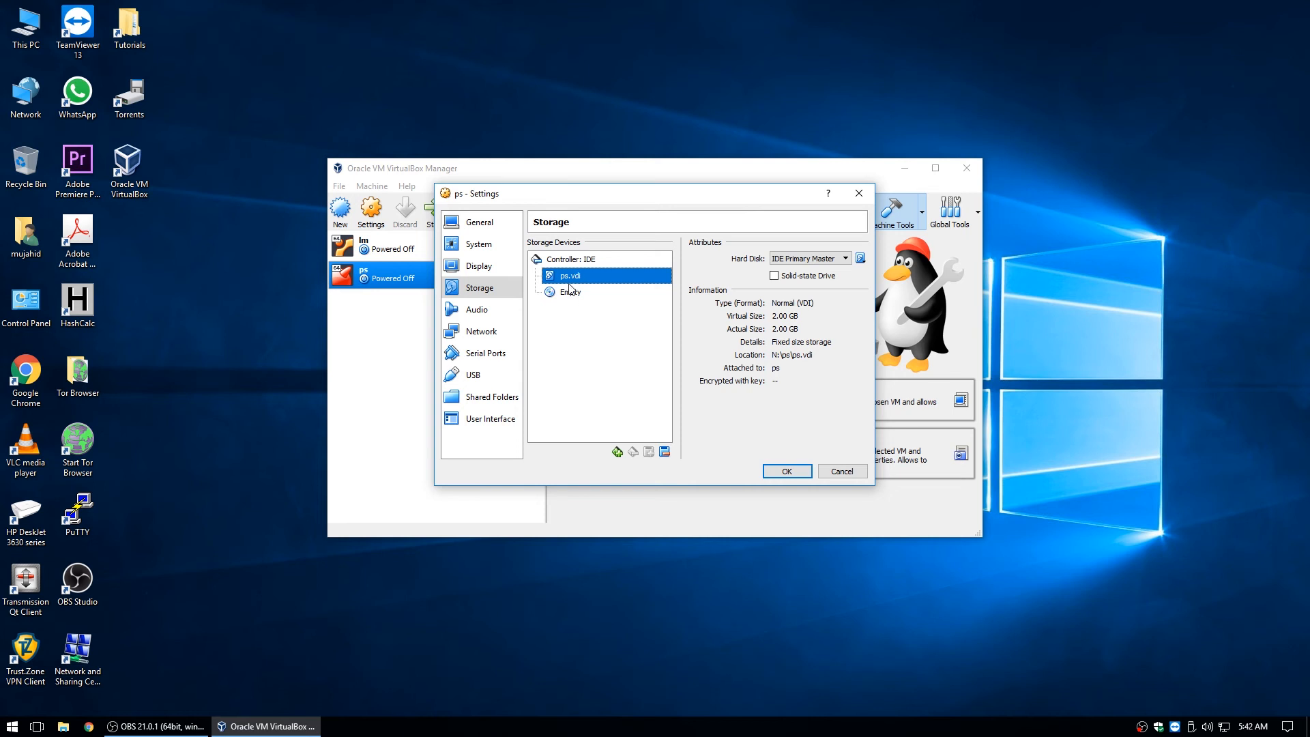
Attach the pfSense-CE-2.4.2-RELEASE-amd64.iso disc image to the empty optical drive.
click(568, 293)
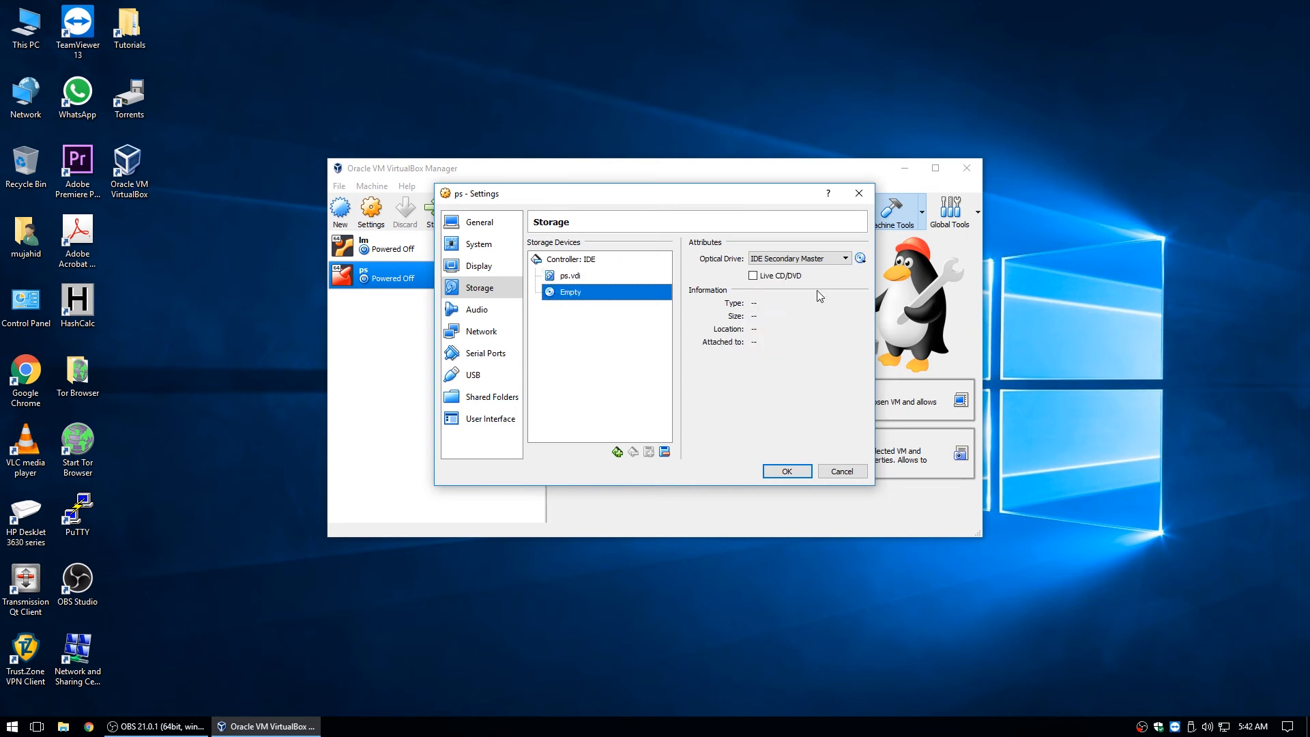
click(860, 259)
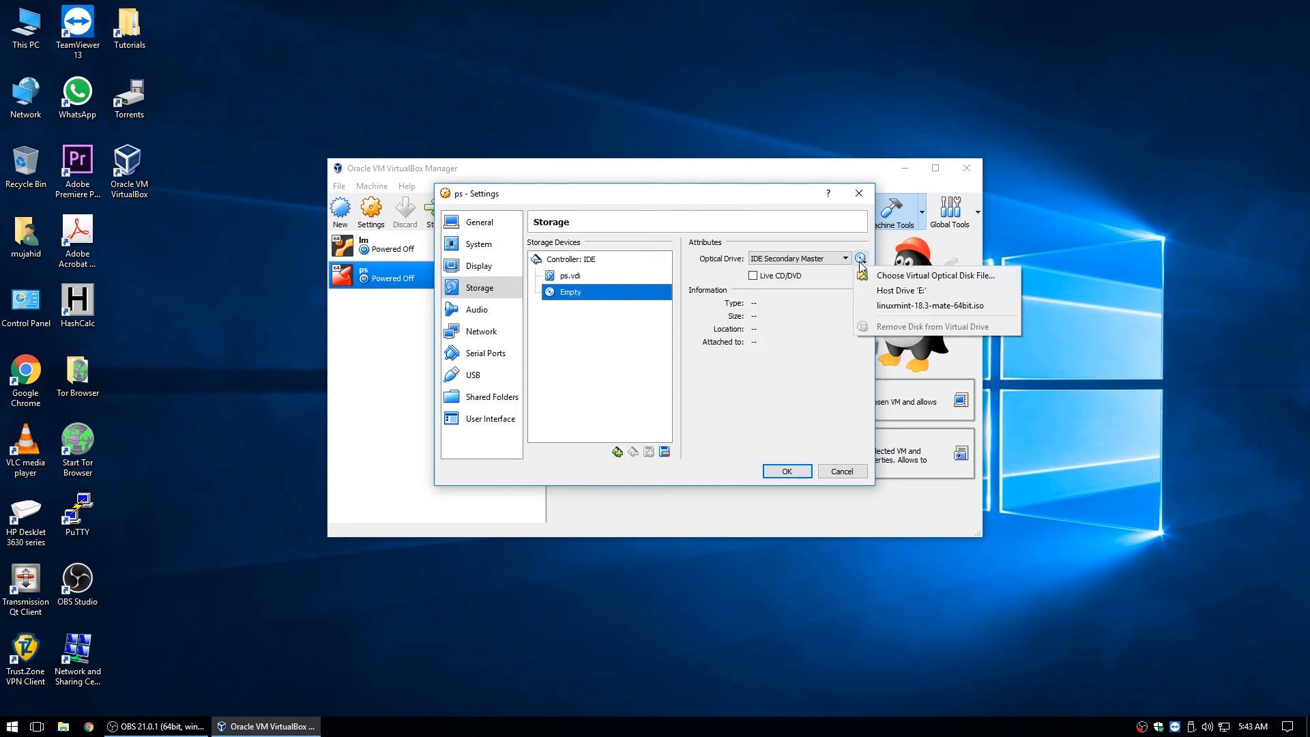
click(899, 279)
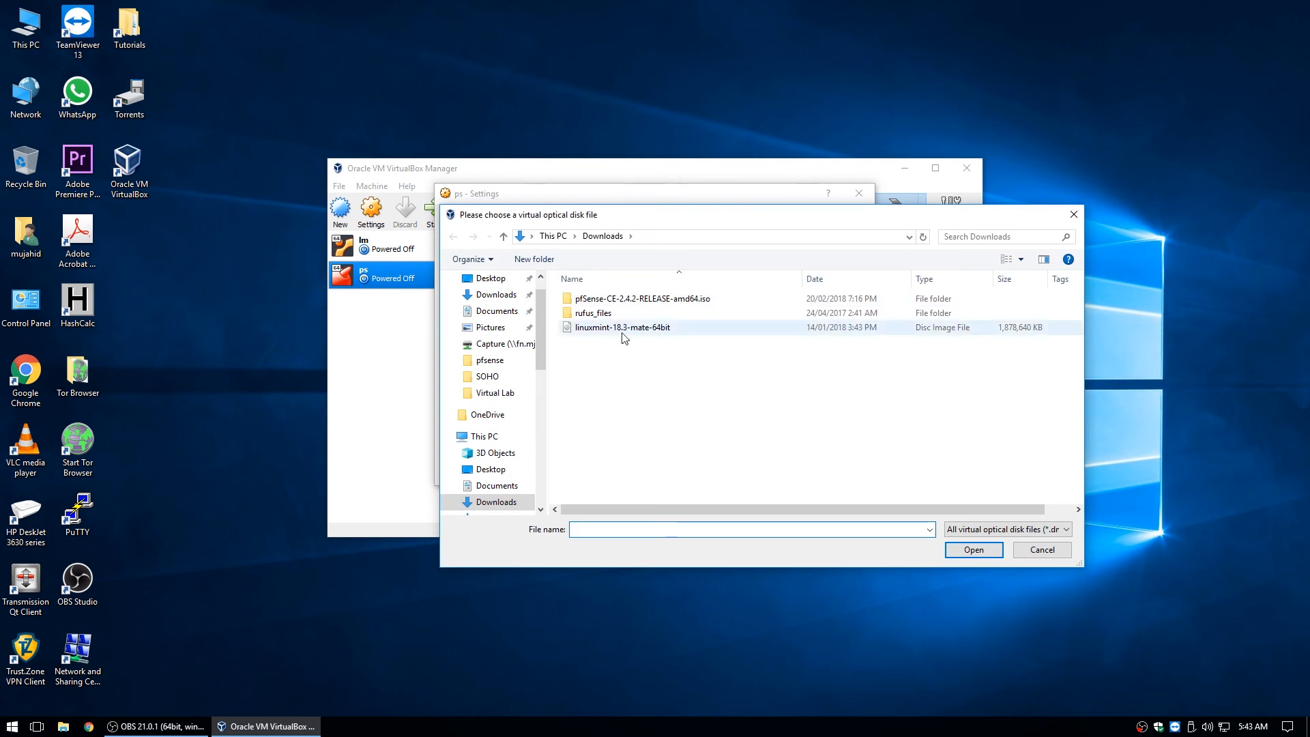
click(626, 329)
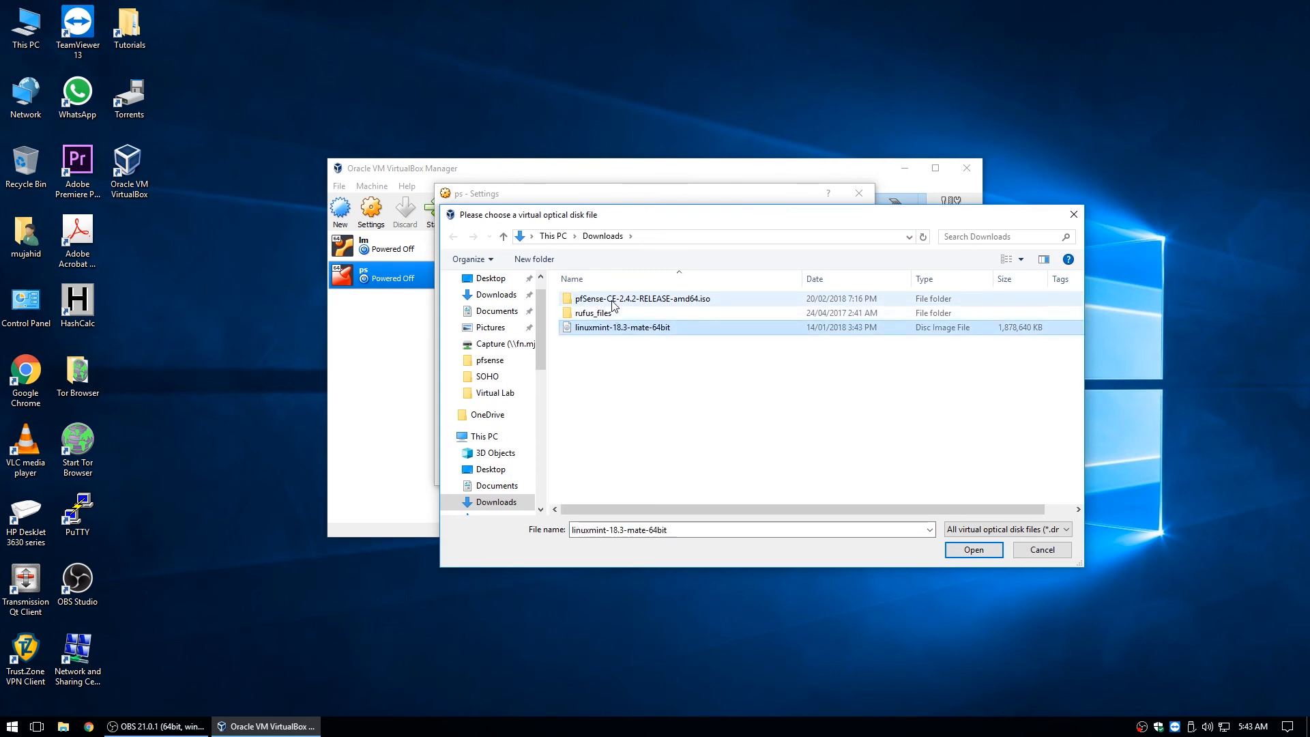
double_click(612, 299)
double_click(613, 301)
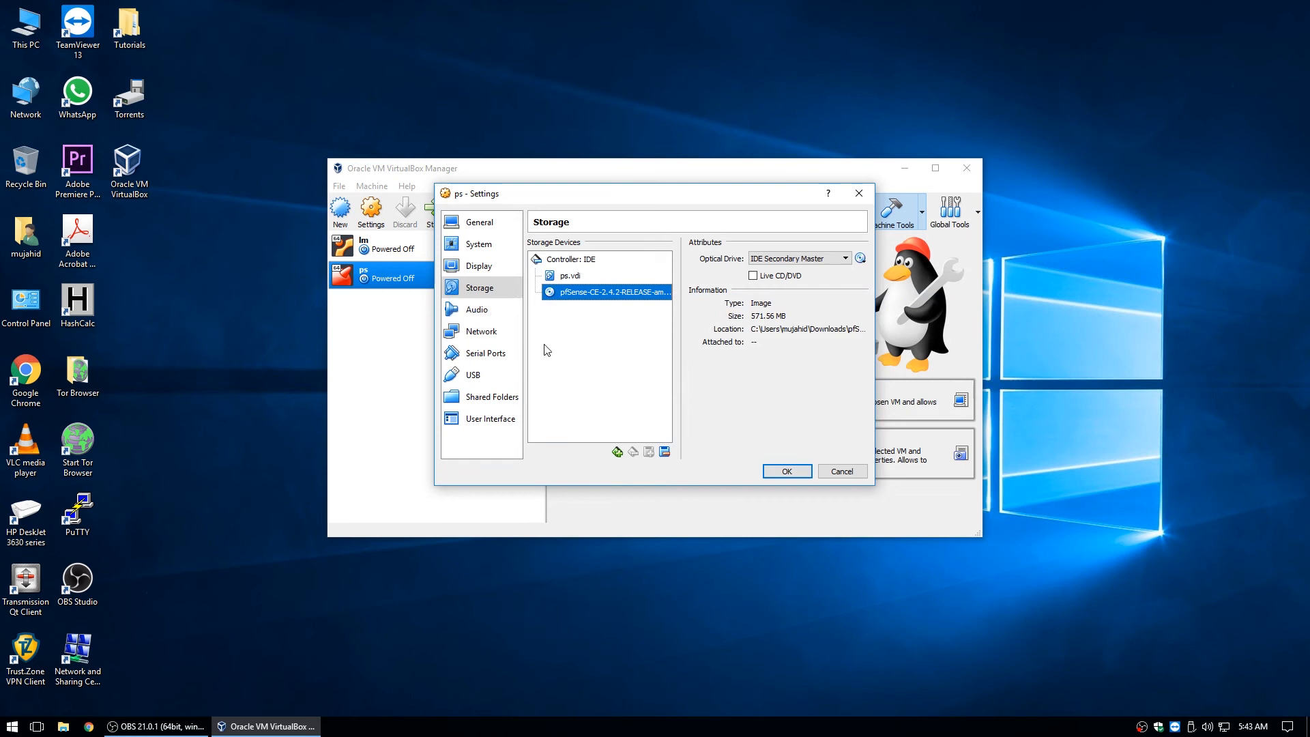
Turn off Enable Audio for the ps machine.
click(477, 309)
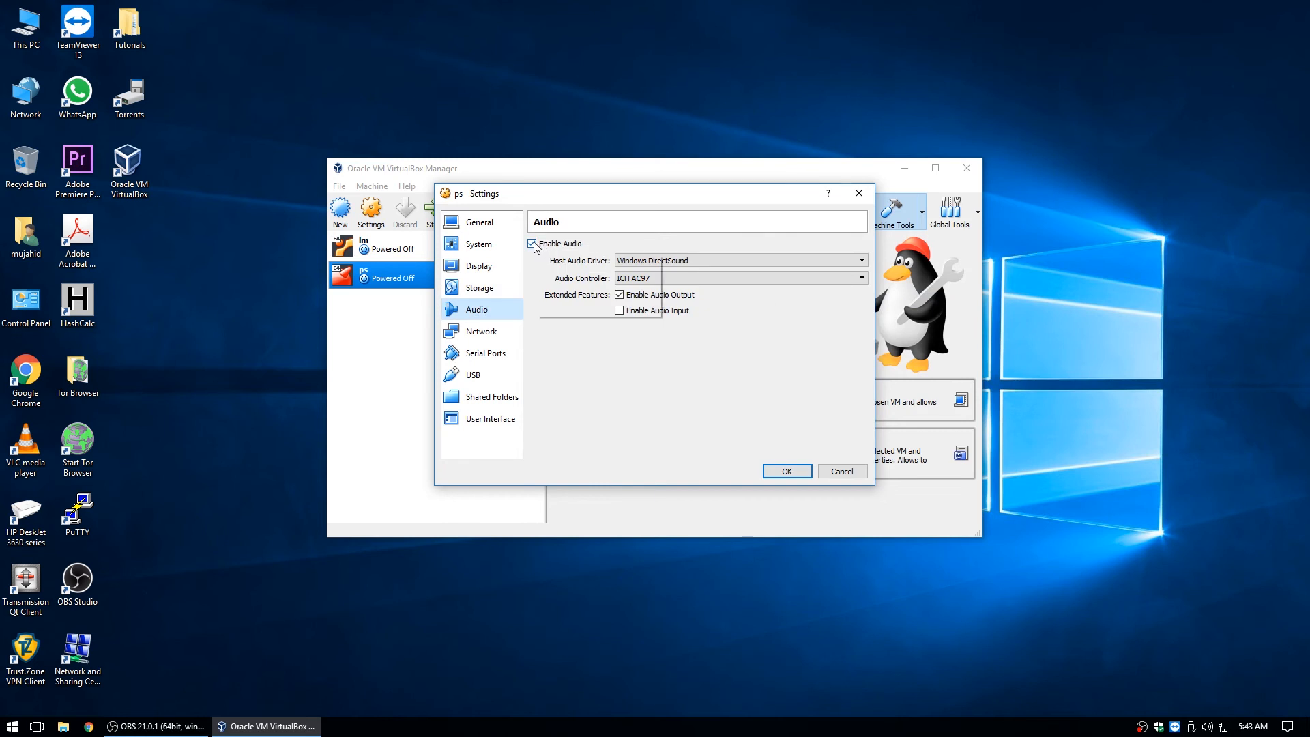
click(532, 244)
click(485, 338)
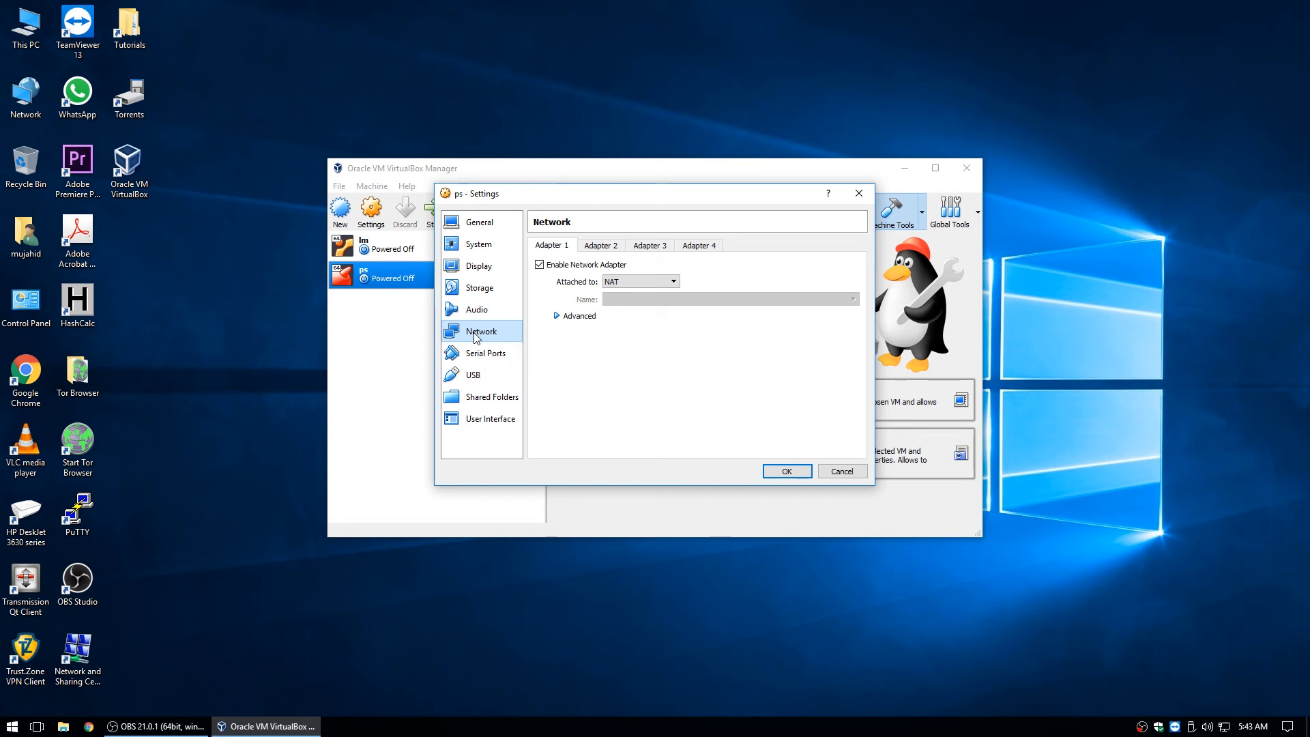
Keep Adapter 1 on NAT and set its adapter type to Paravirtualized Network (virtio-net).
click(610, 282)
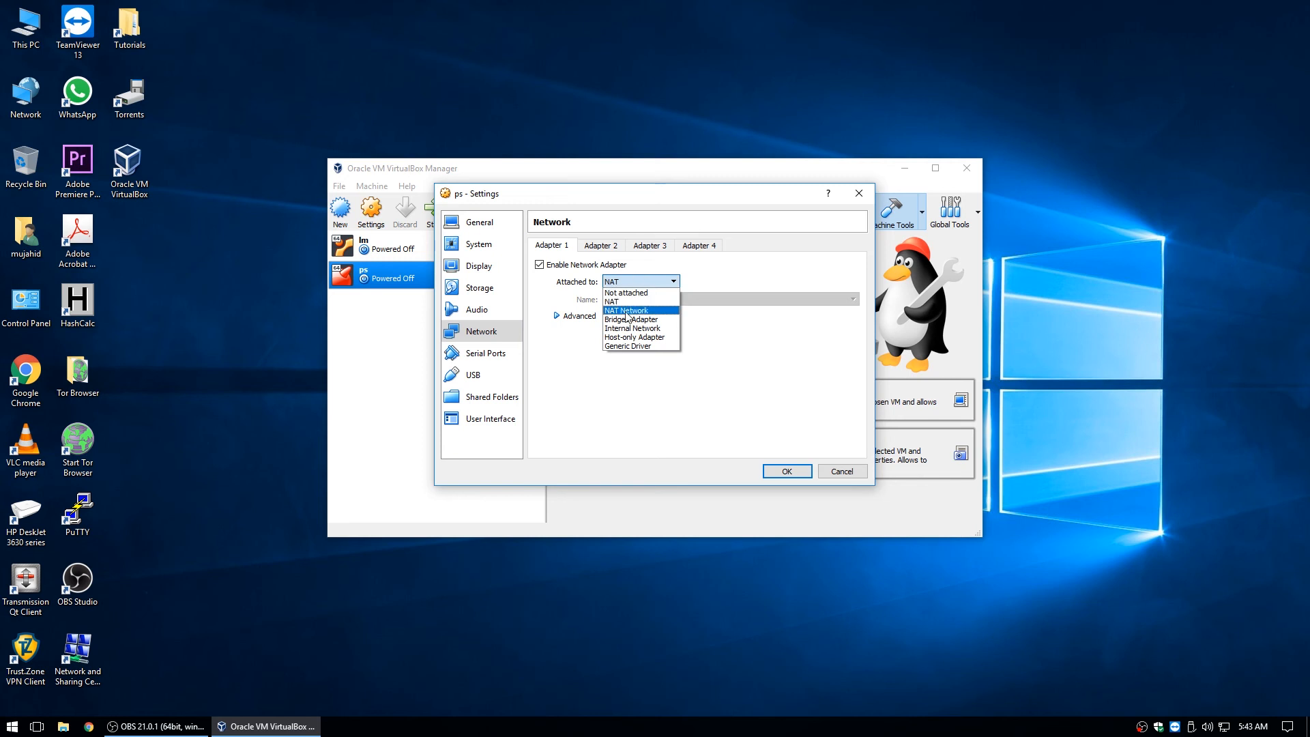
click(619, 303)
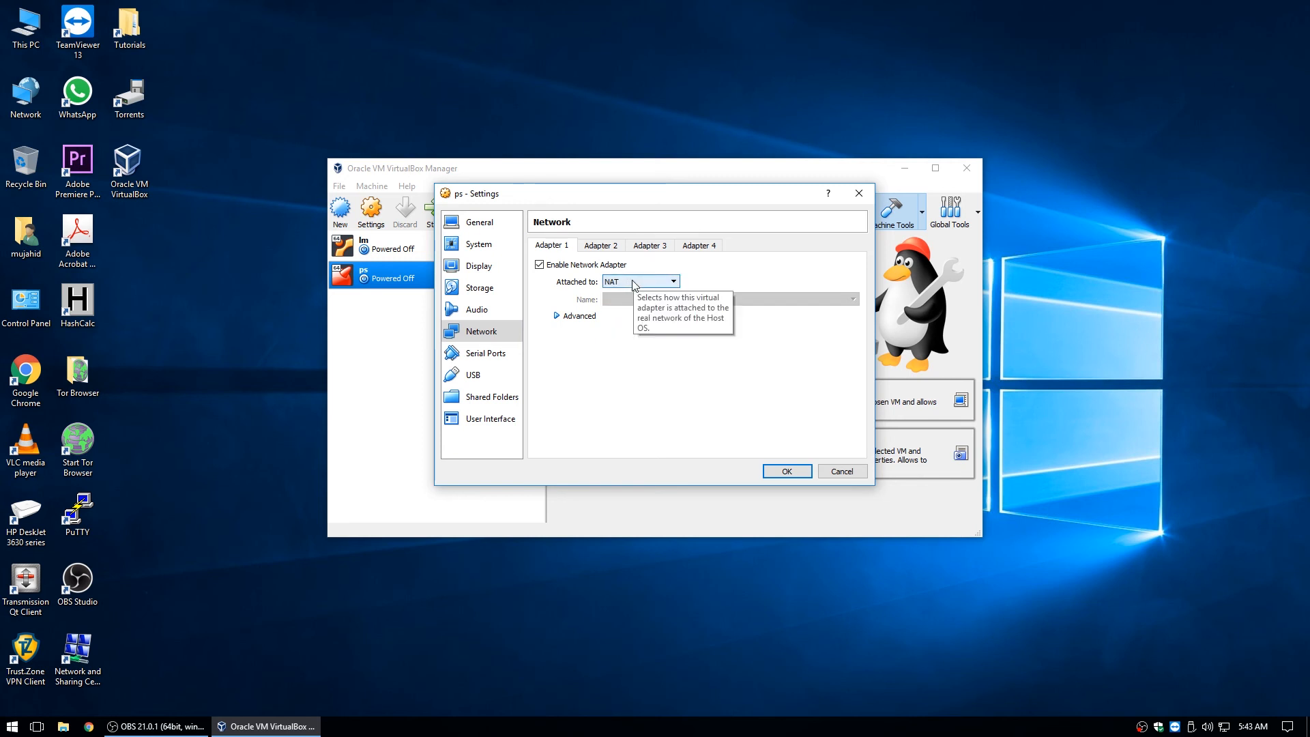
click(556, 315)
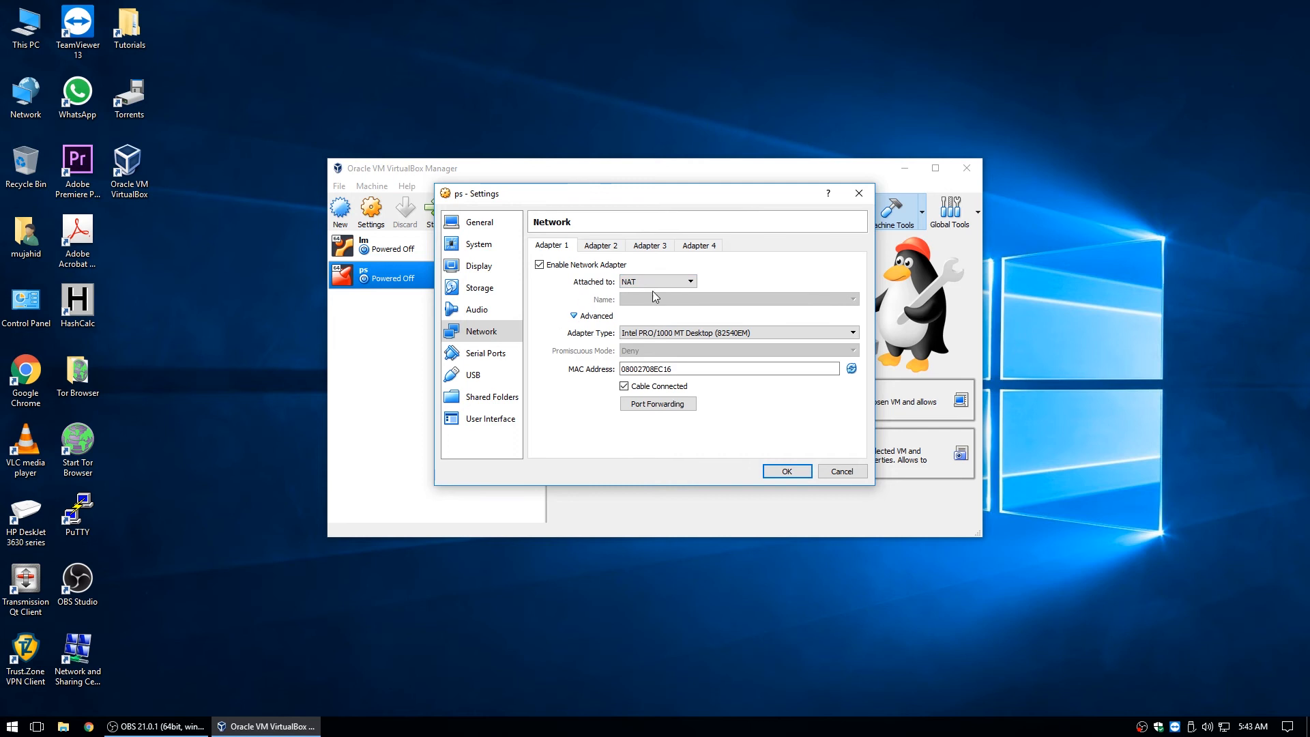
click(688, 282)
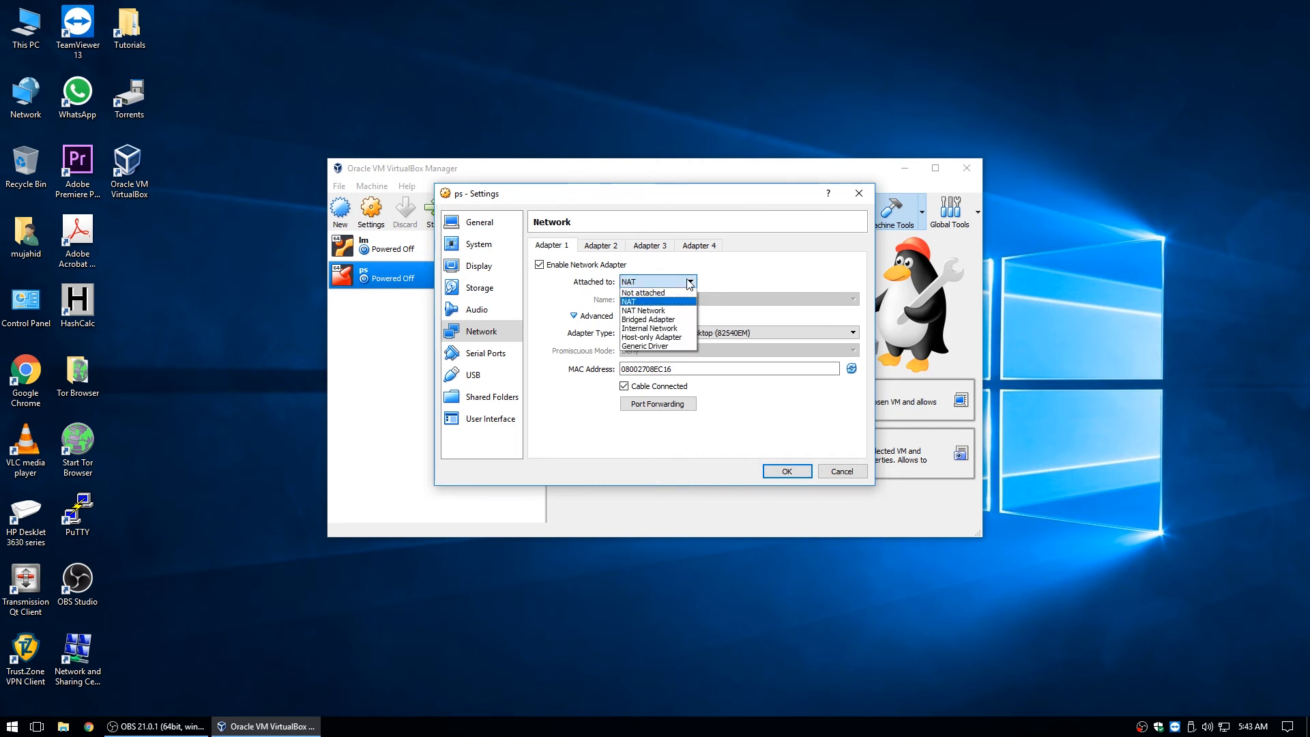
click(661, 301)
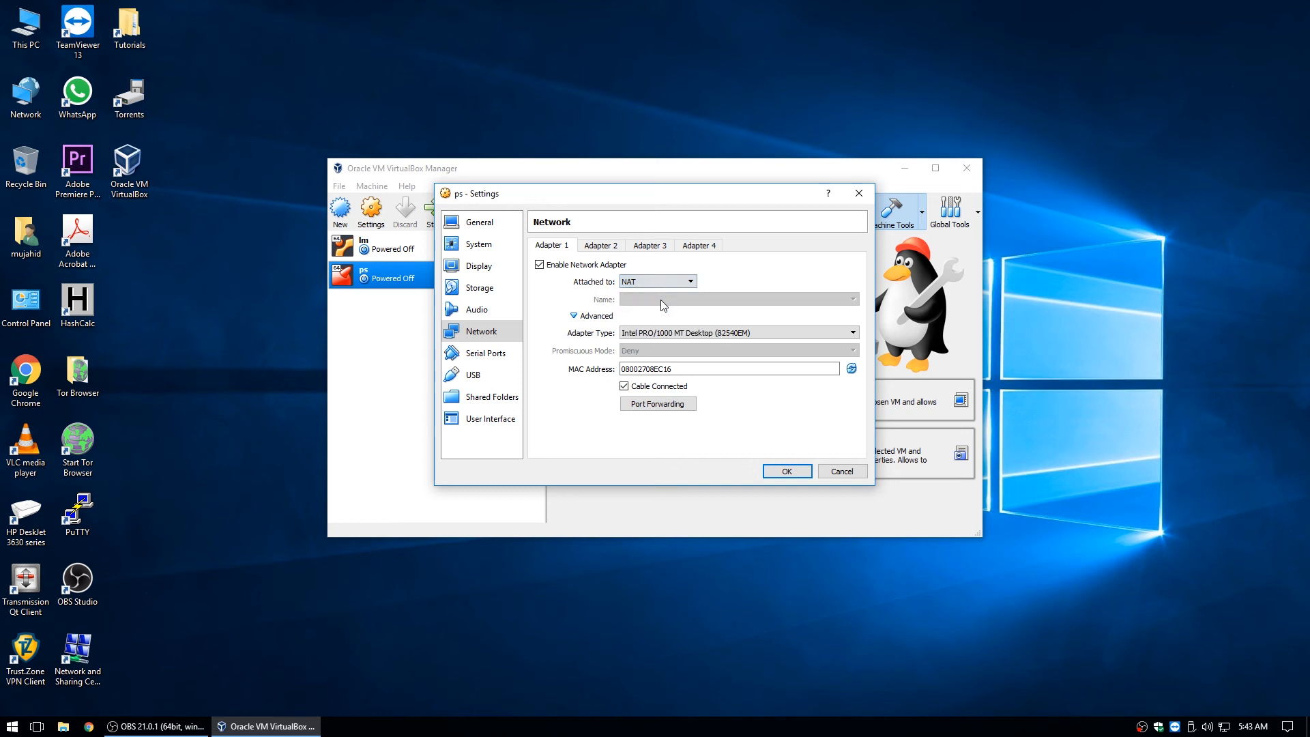
click(853, 333)
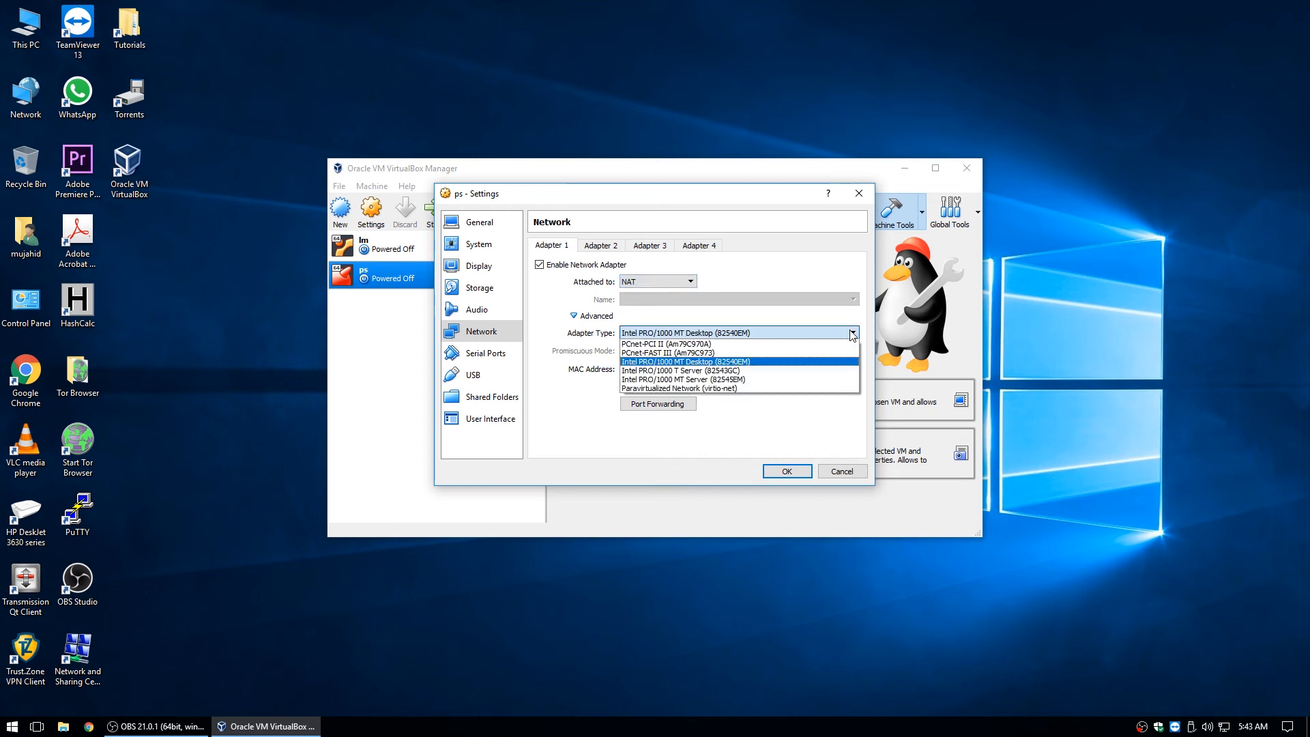
click(689, 388)
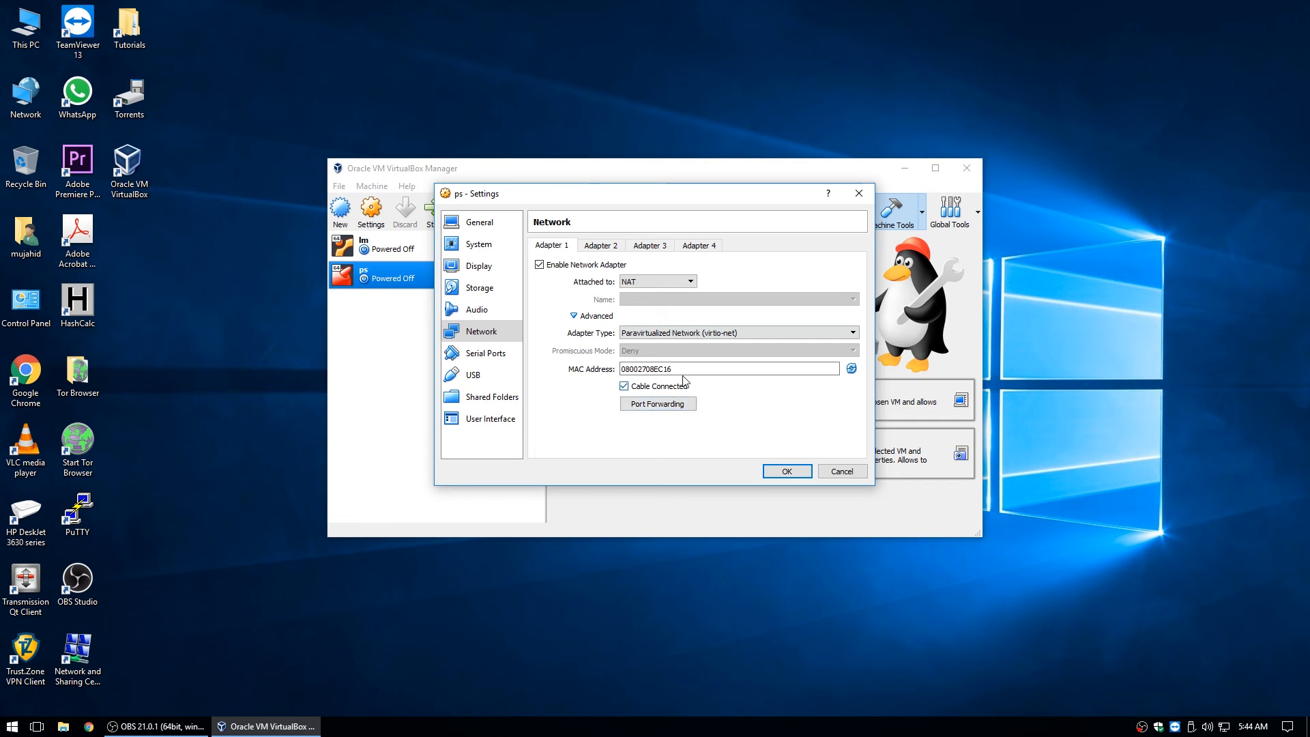
drag(673, 368, 620, 368)
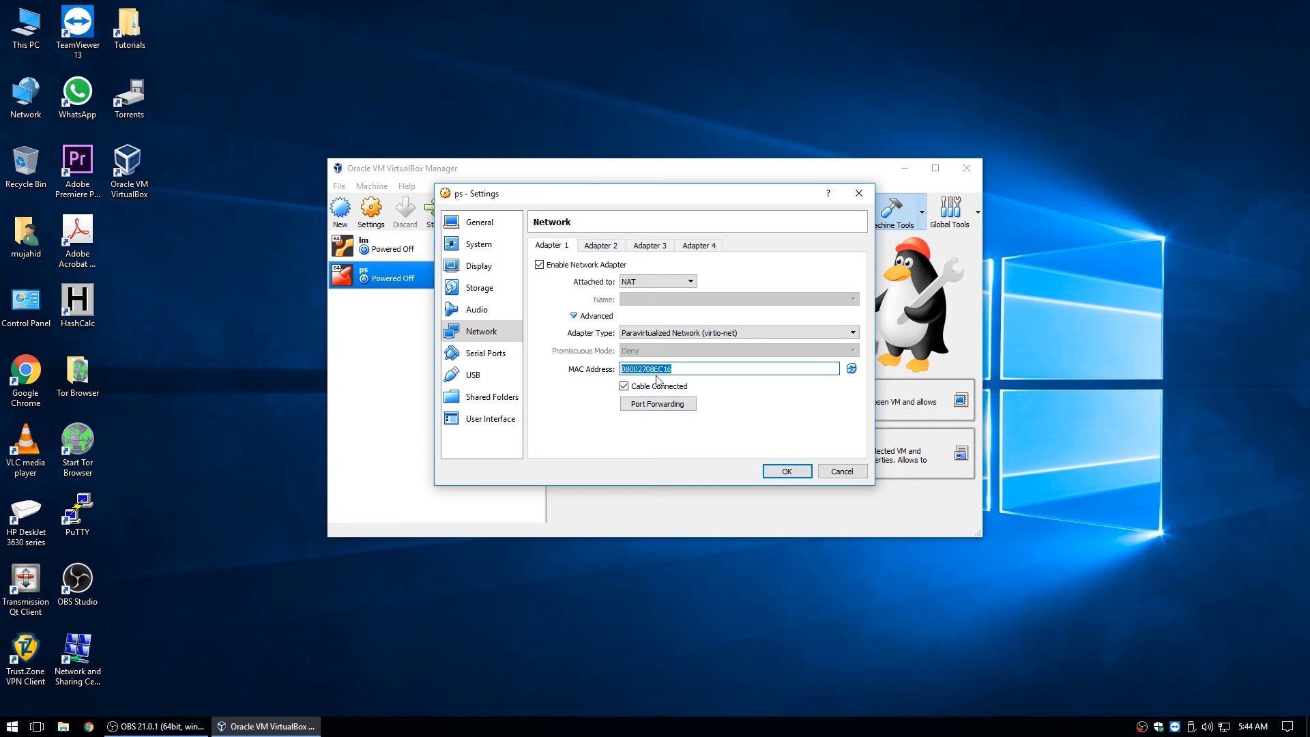
Enable Adapter 2 on Internal Network 'lan' with the Paravirtualized Network (virtio-net) type.
click(612, 246)
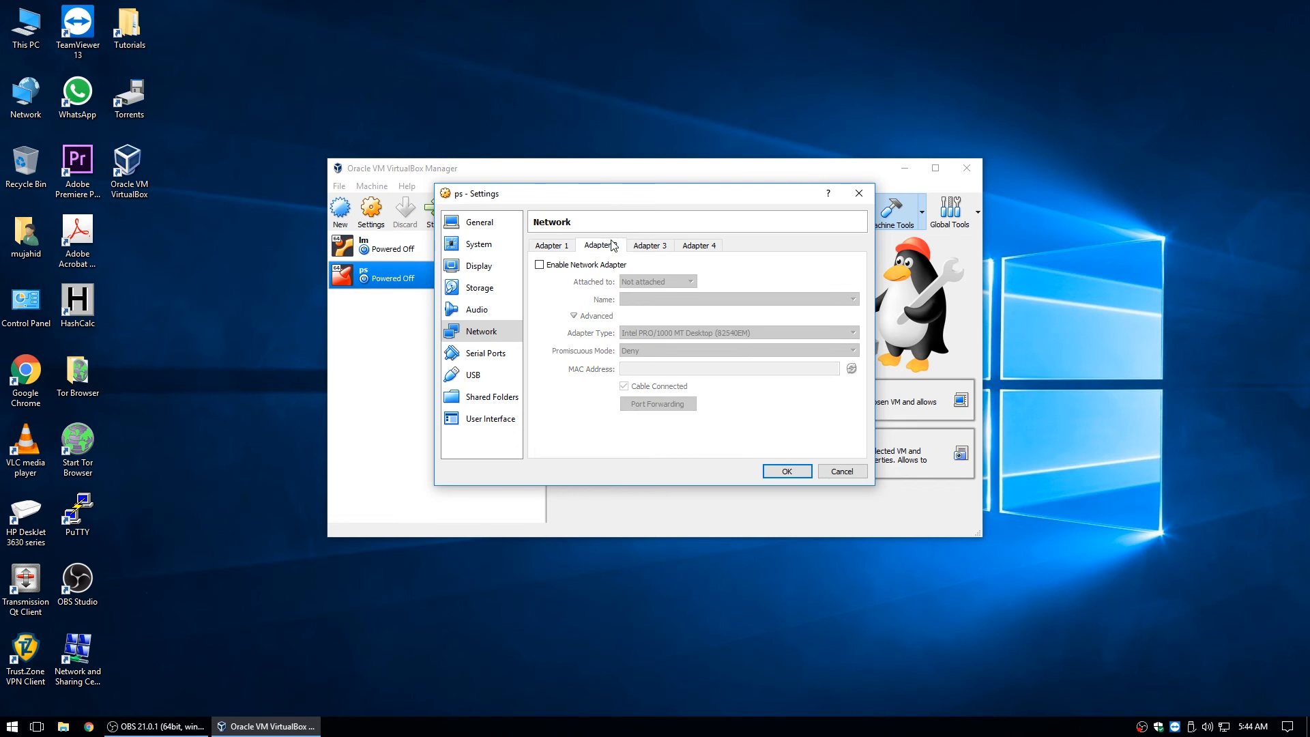
click(546, 267)
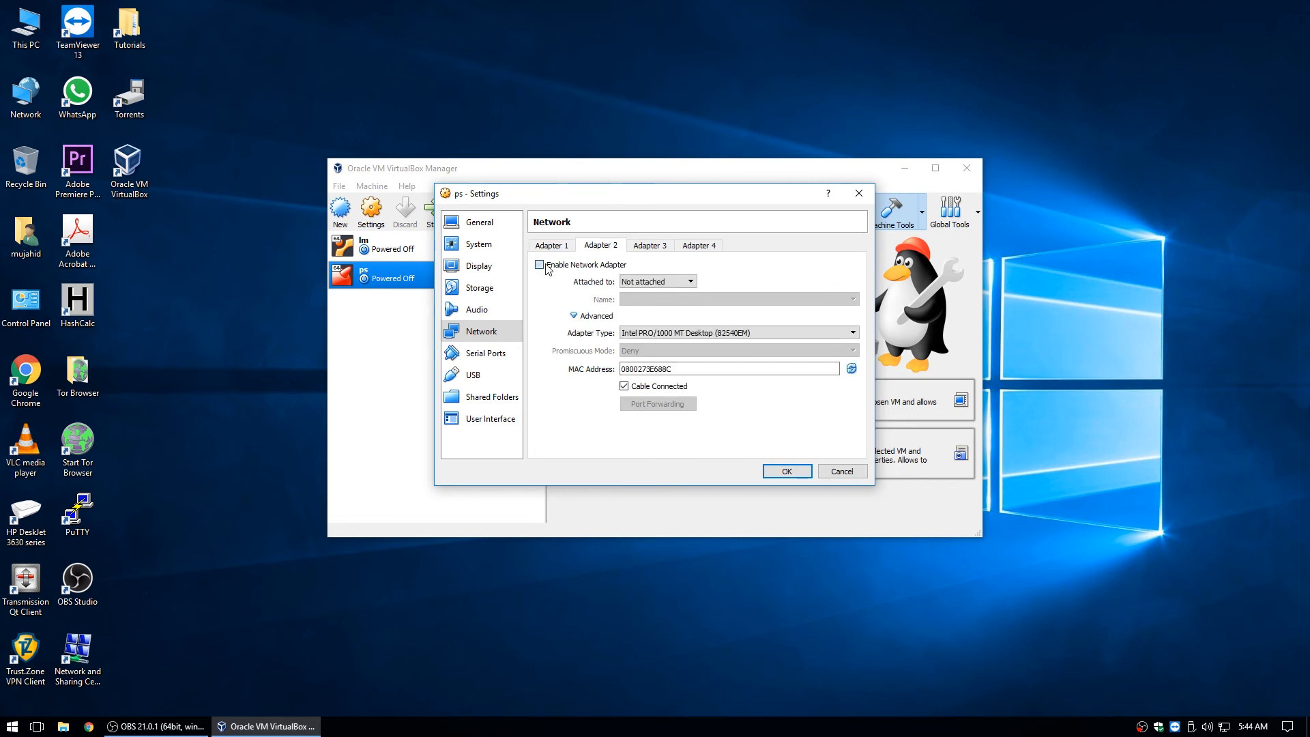
click(657, 282)
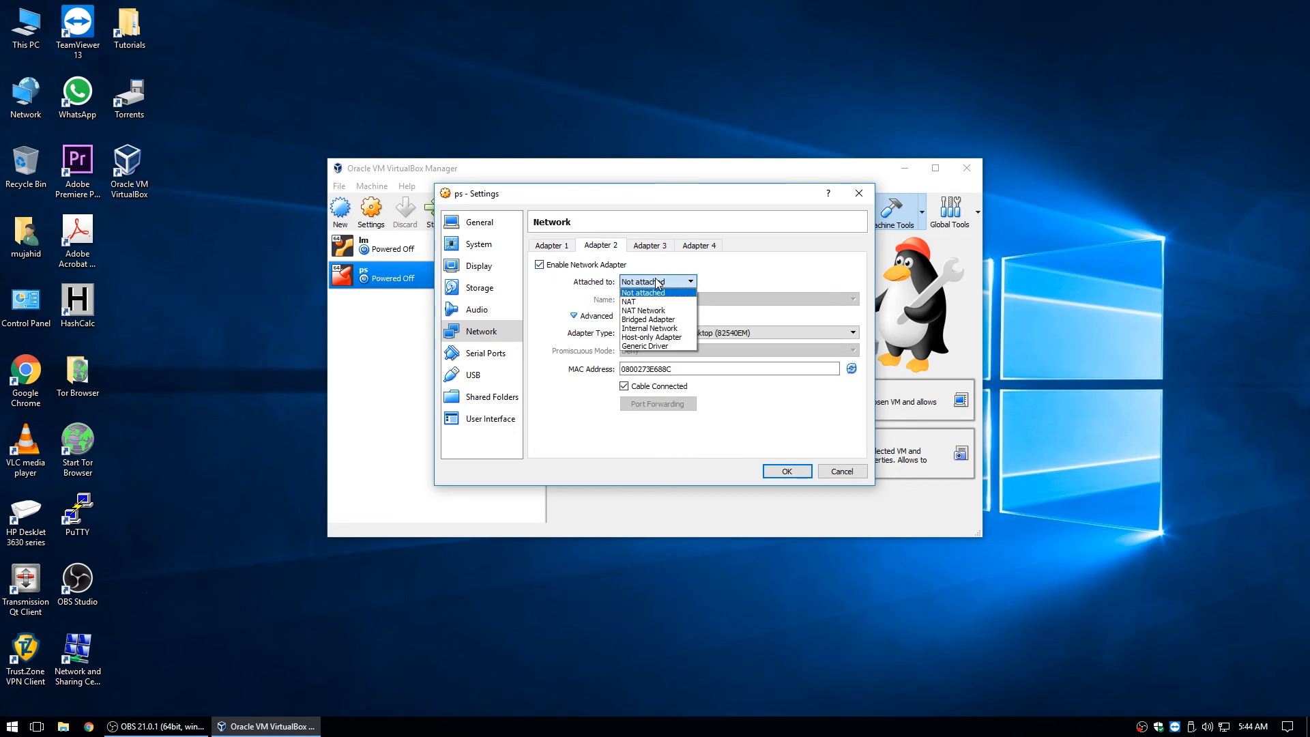
click(648, 330)
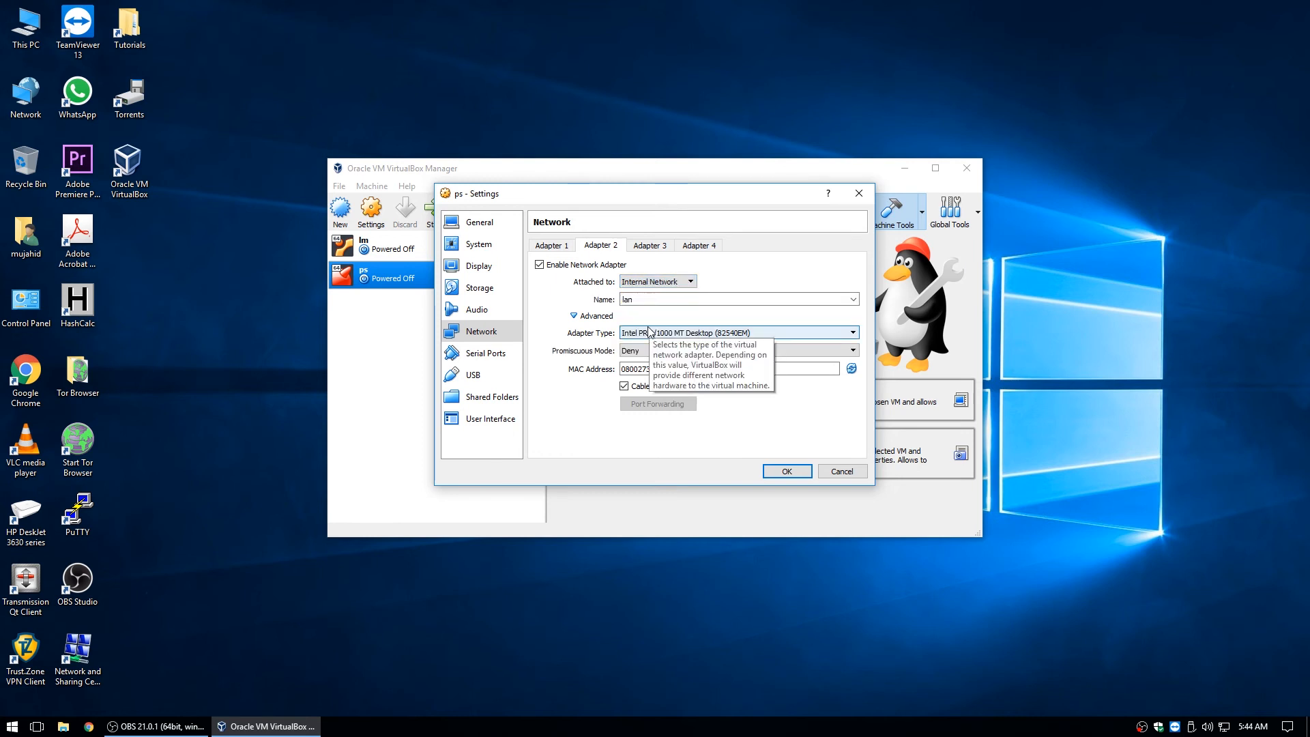
click(854, 301)
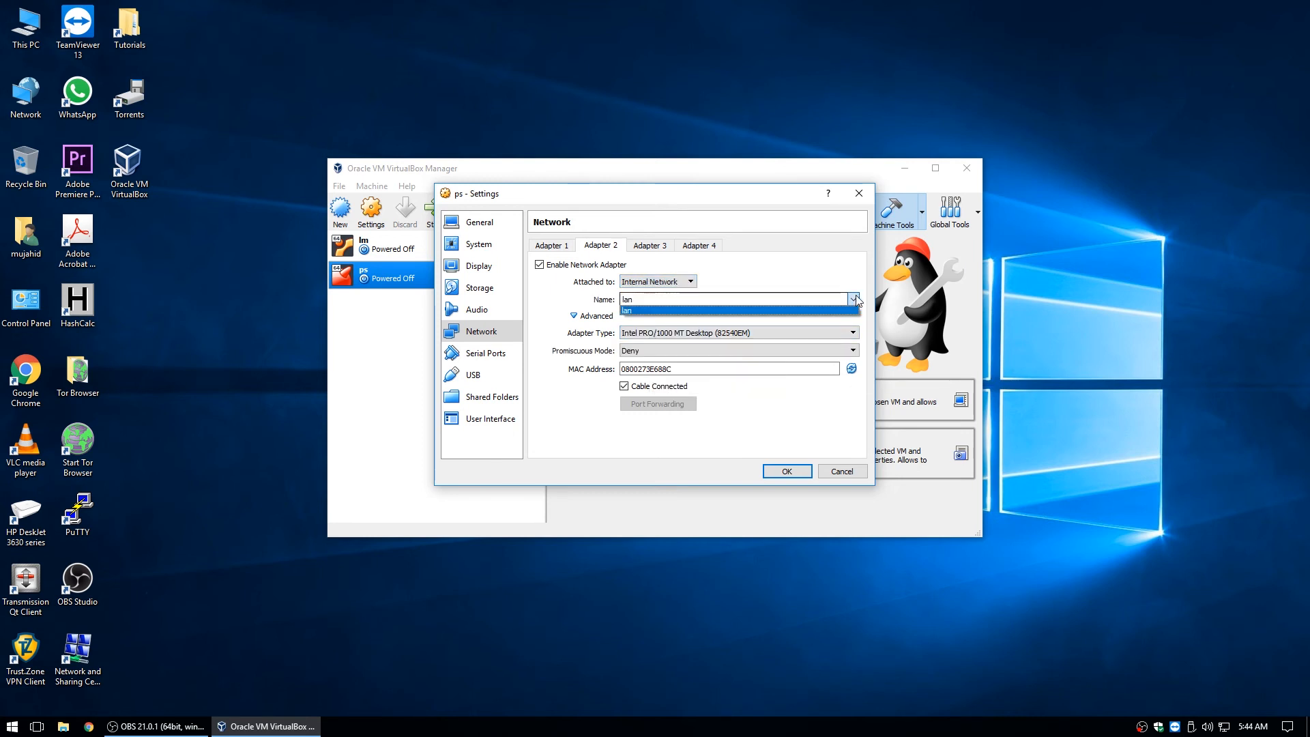
click(853, 301)
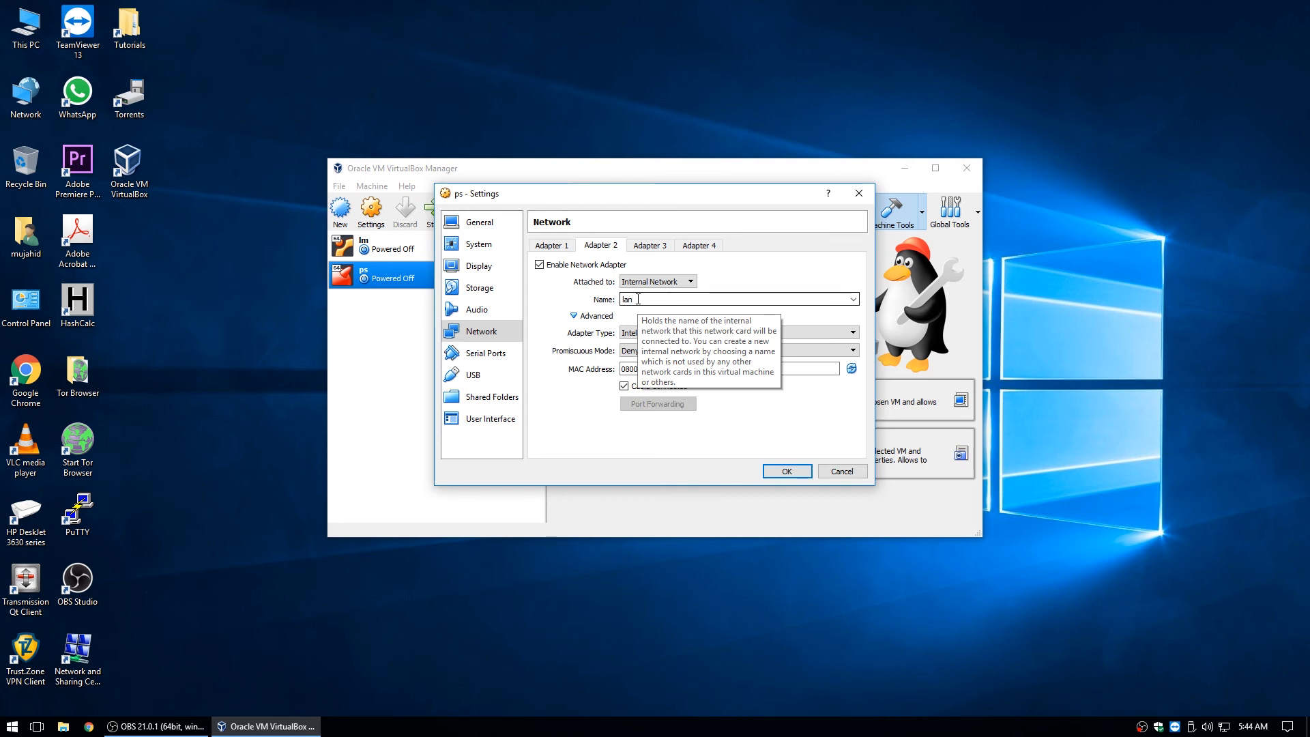
click(807, 332)
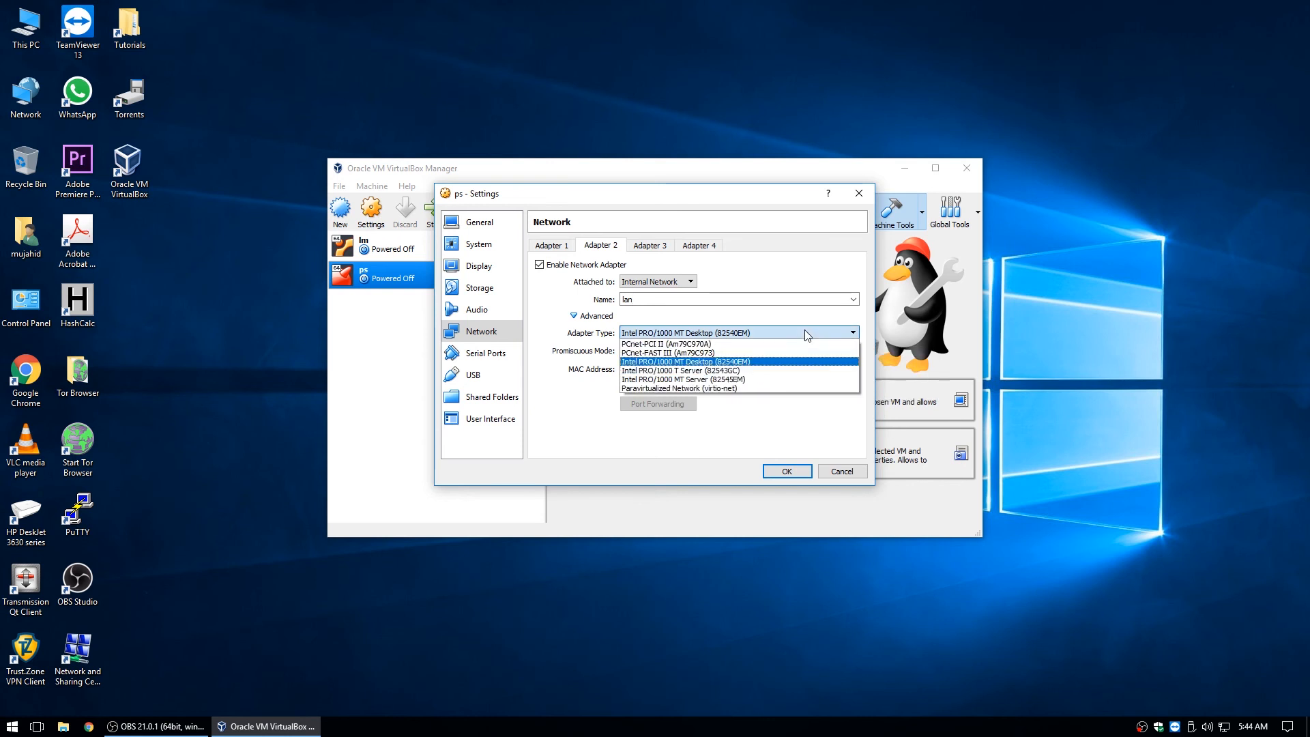
click(673, 388)
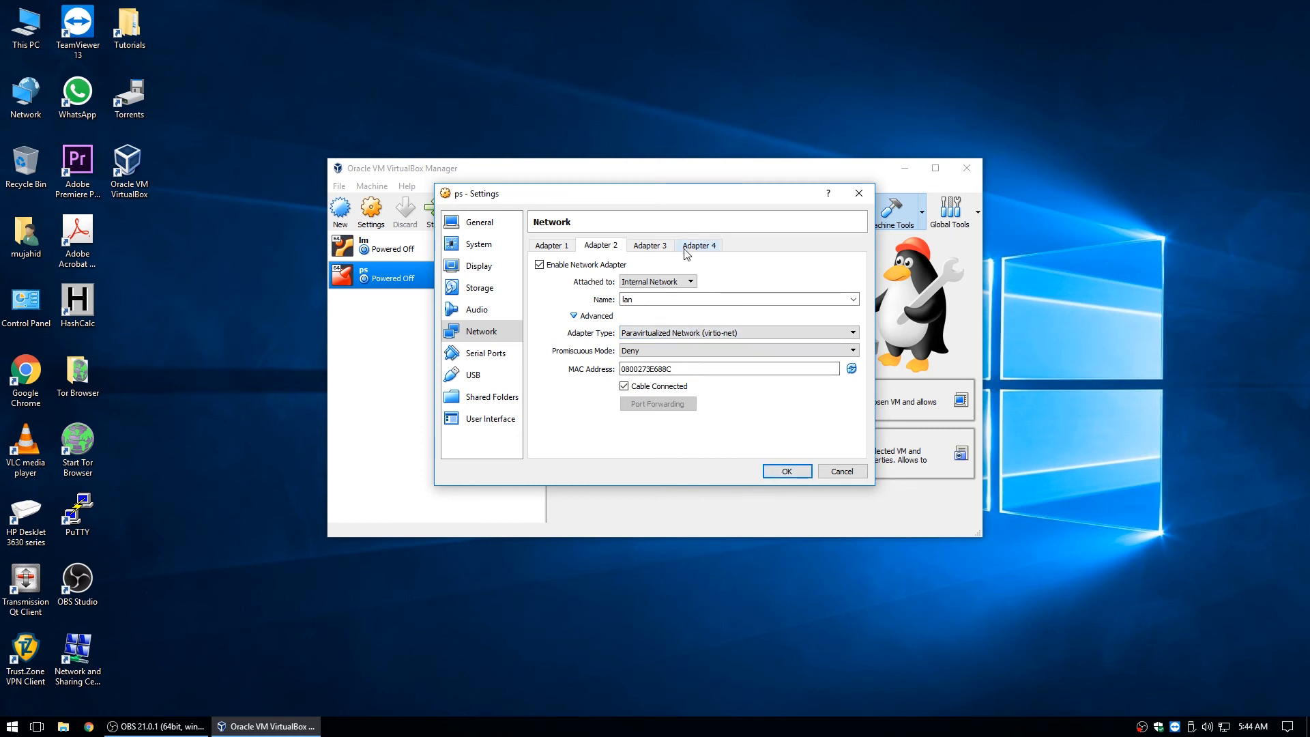
click(662, 247)
Enable Adapter 3 on Internal Network 'dmz' as virtio-net, then save the ps settings with OK.
click(601, 266)
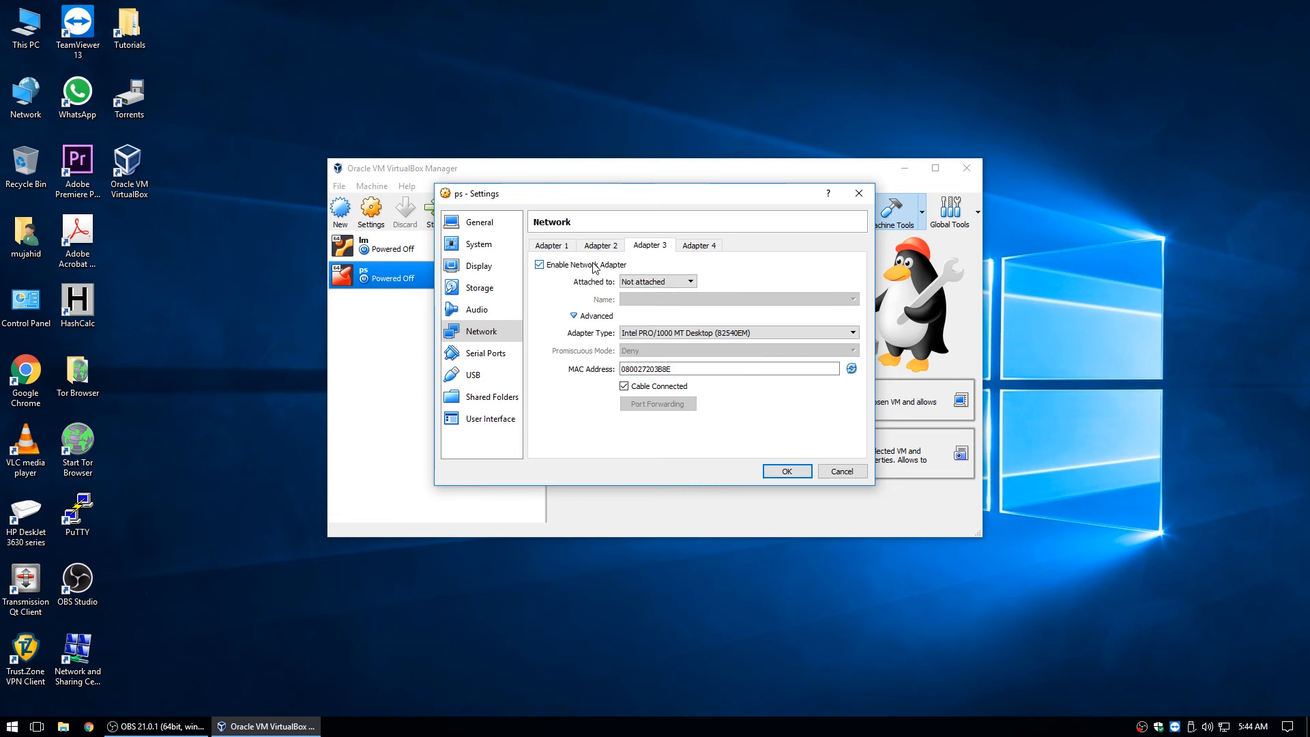
click(690, 283)
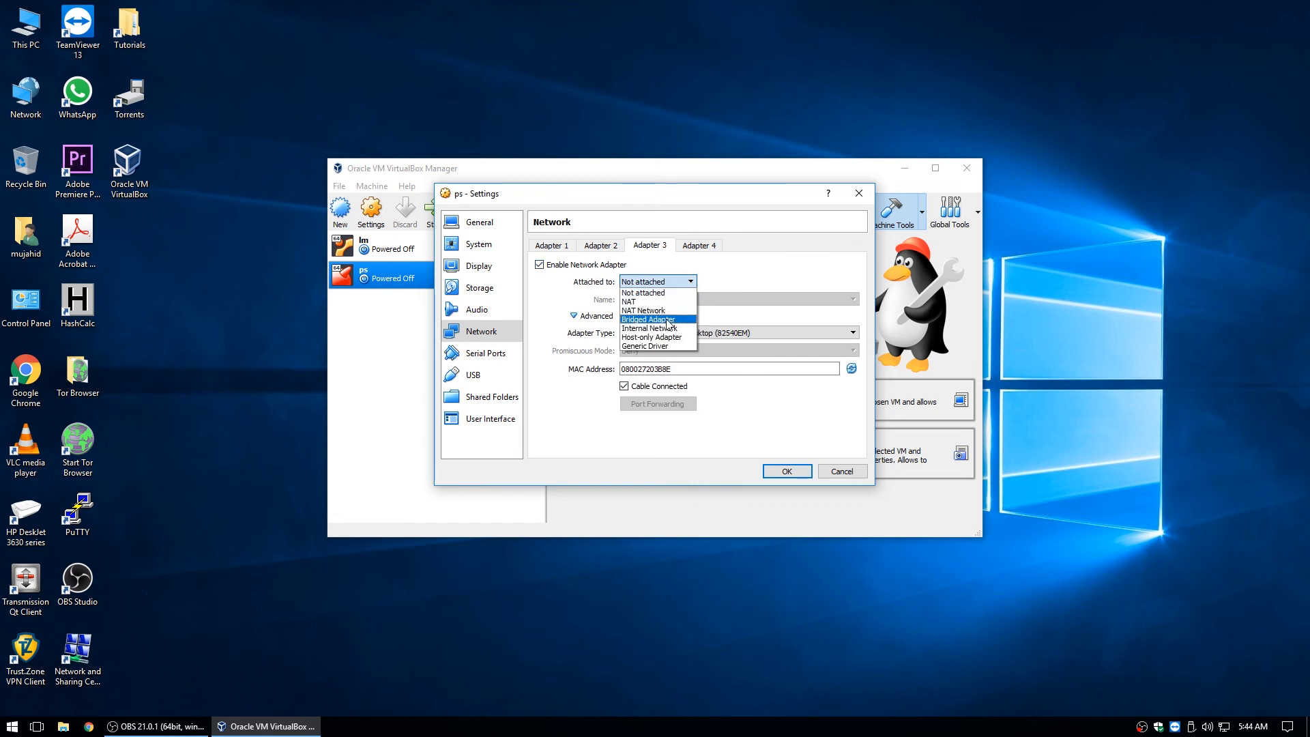
click(667, 329)
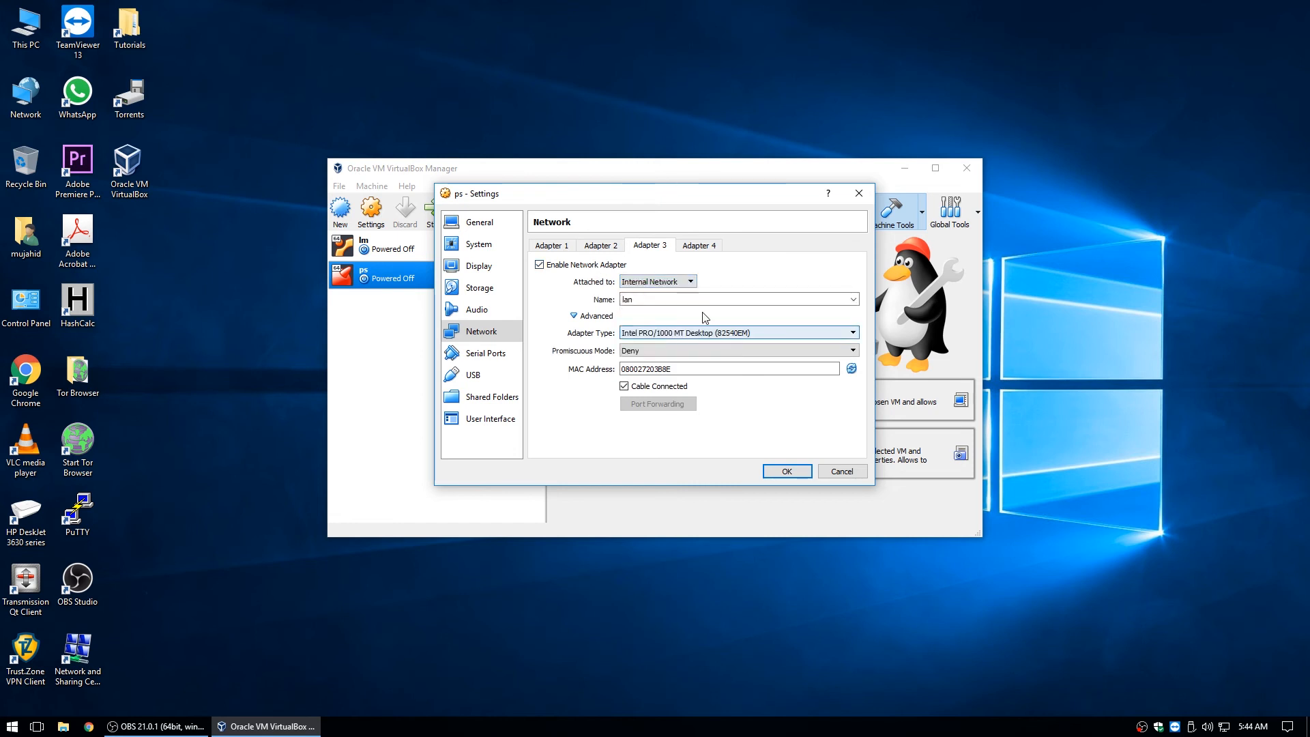
drag(689, 299, 595, 308)
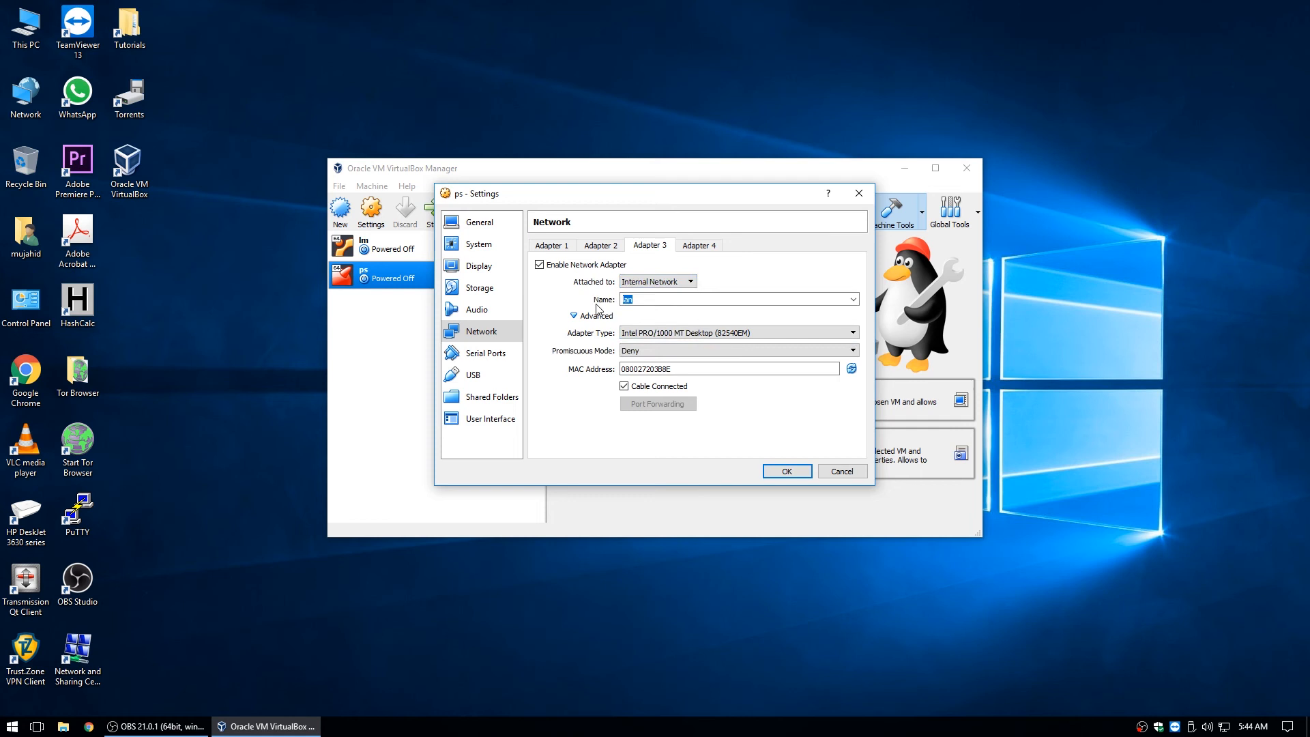
text(dmz)
click(701, 332)
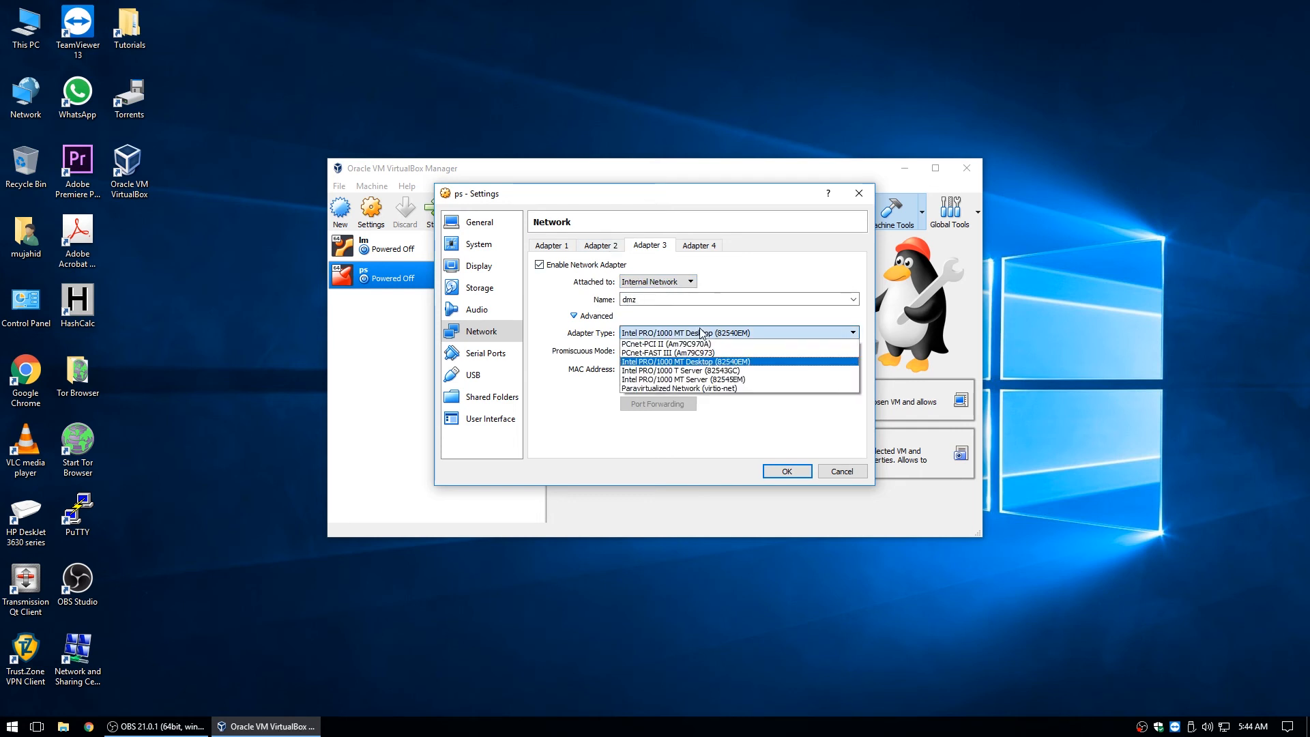
click(644, 391)
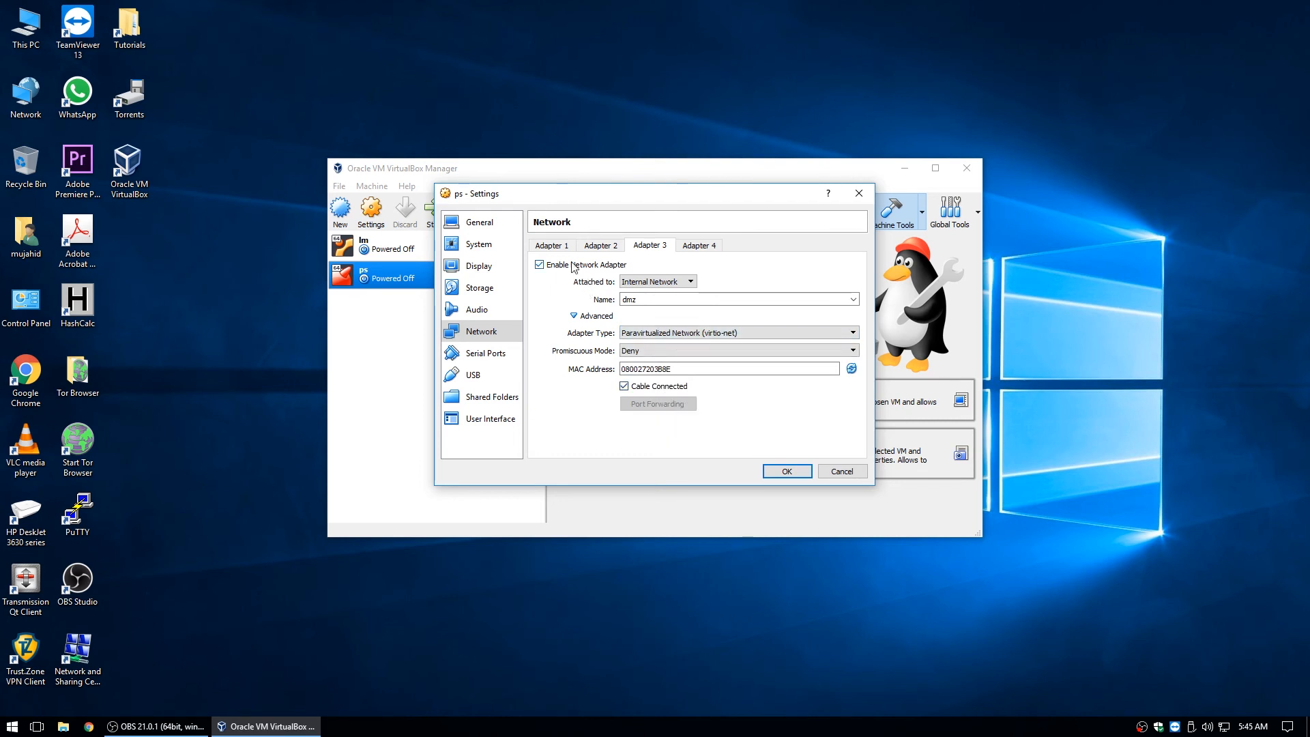
click(486, 352)
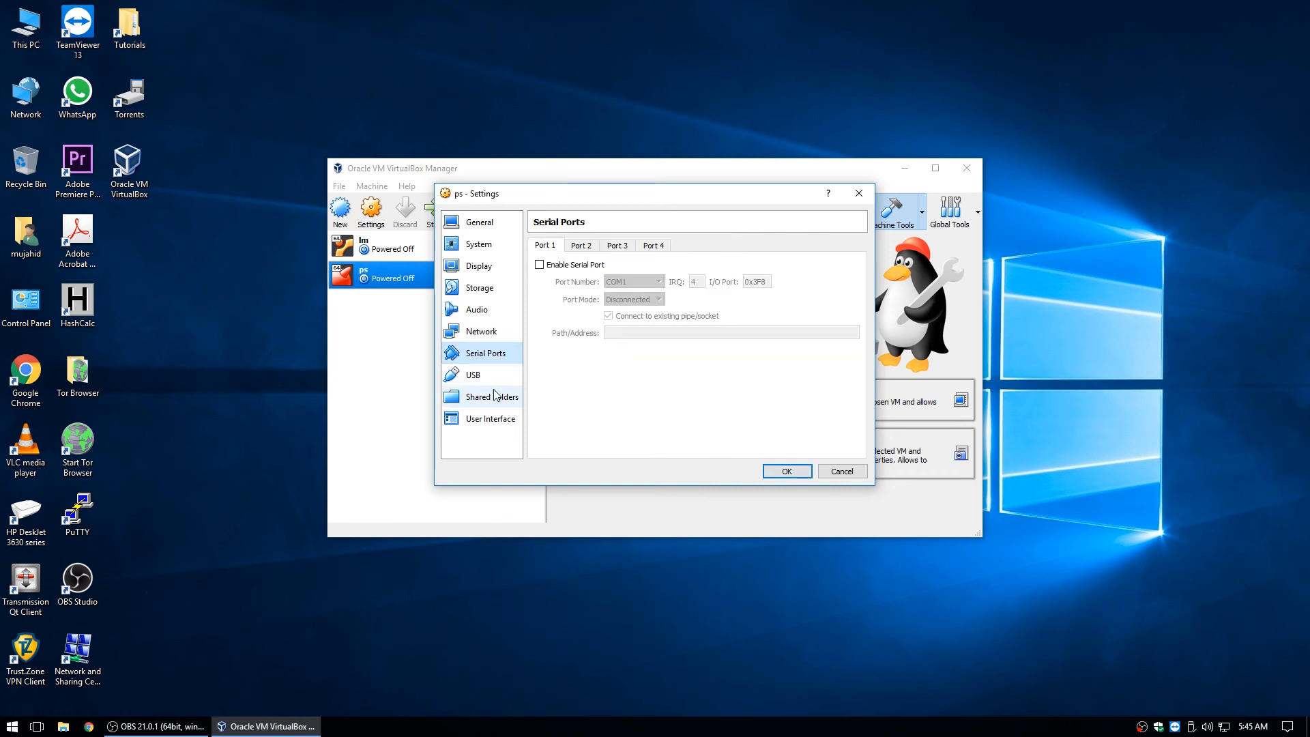
click(783, 471)
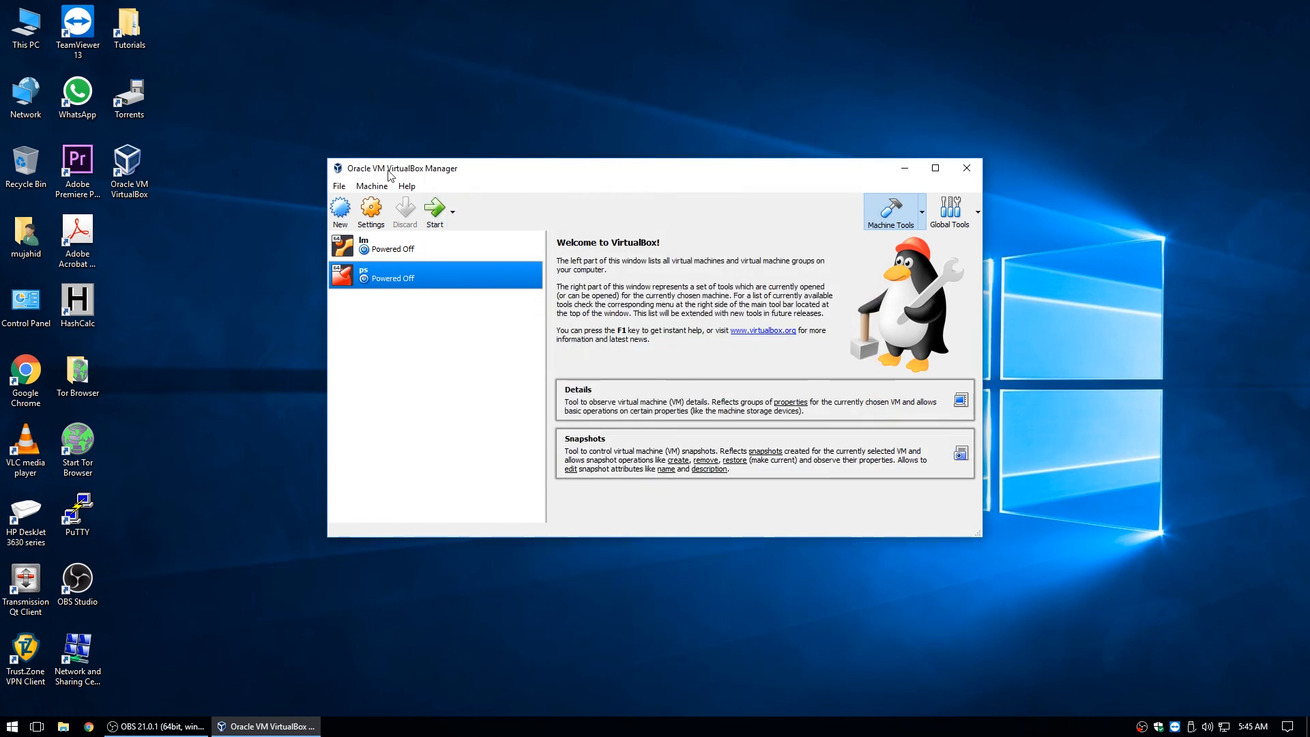
Start the ps VM, accept the pfSense notice, choose Install and keep the default keymap.
ctrl+click(488, 240)
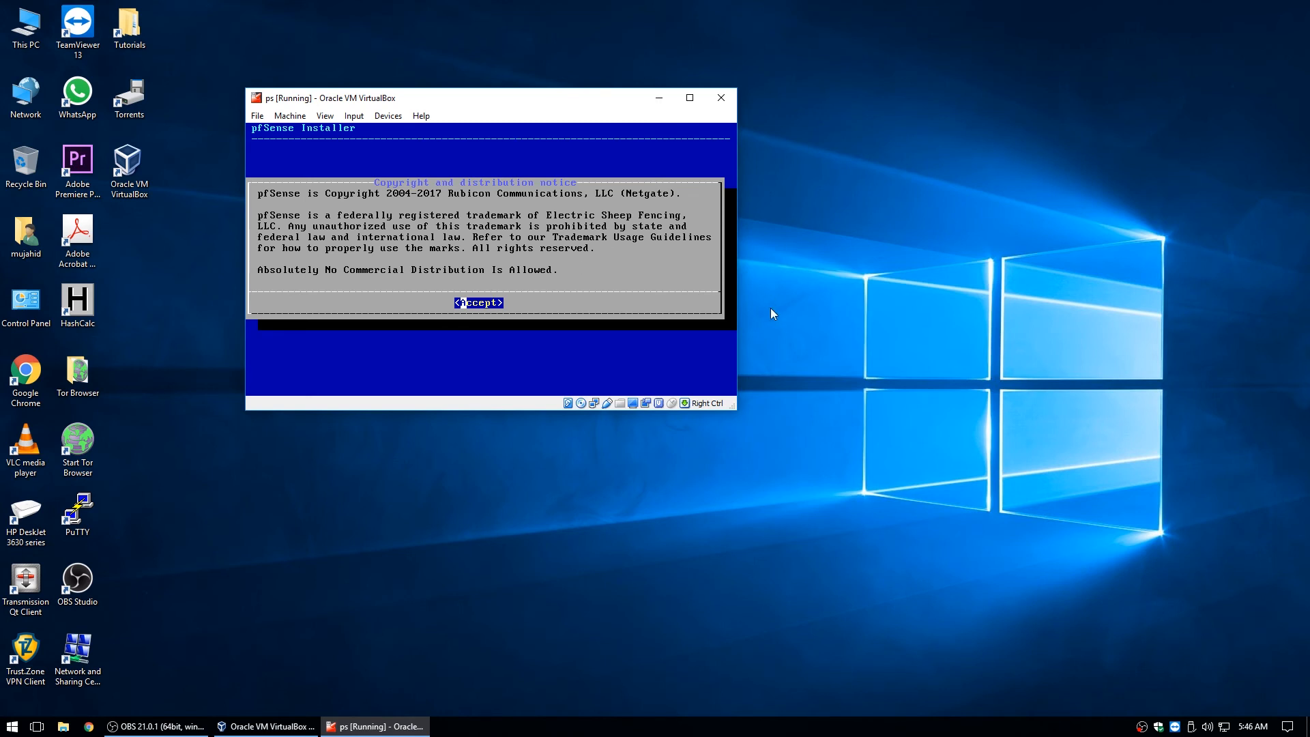
key(Return)
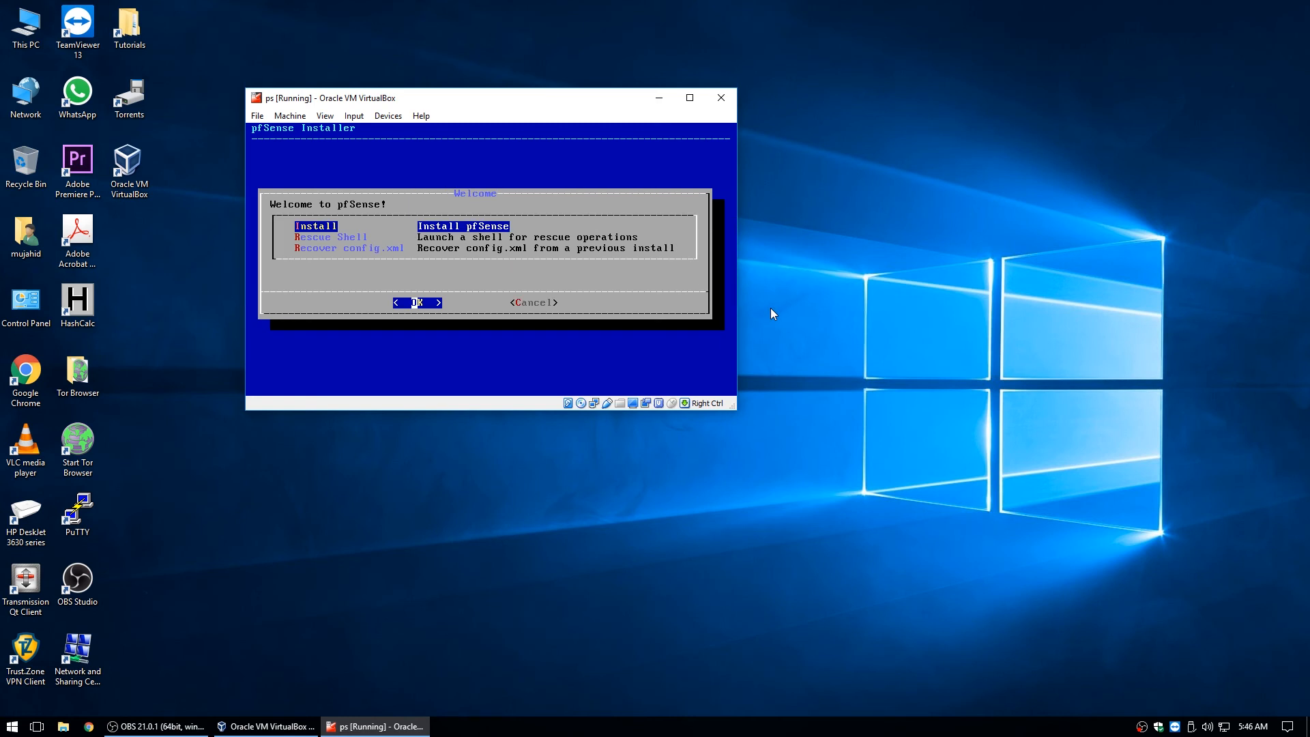
key(Return)
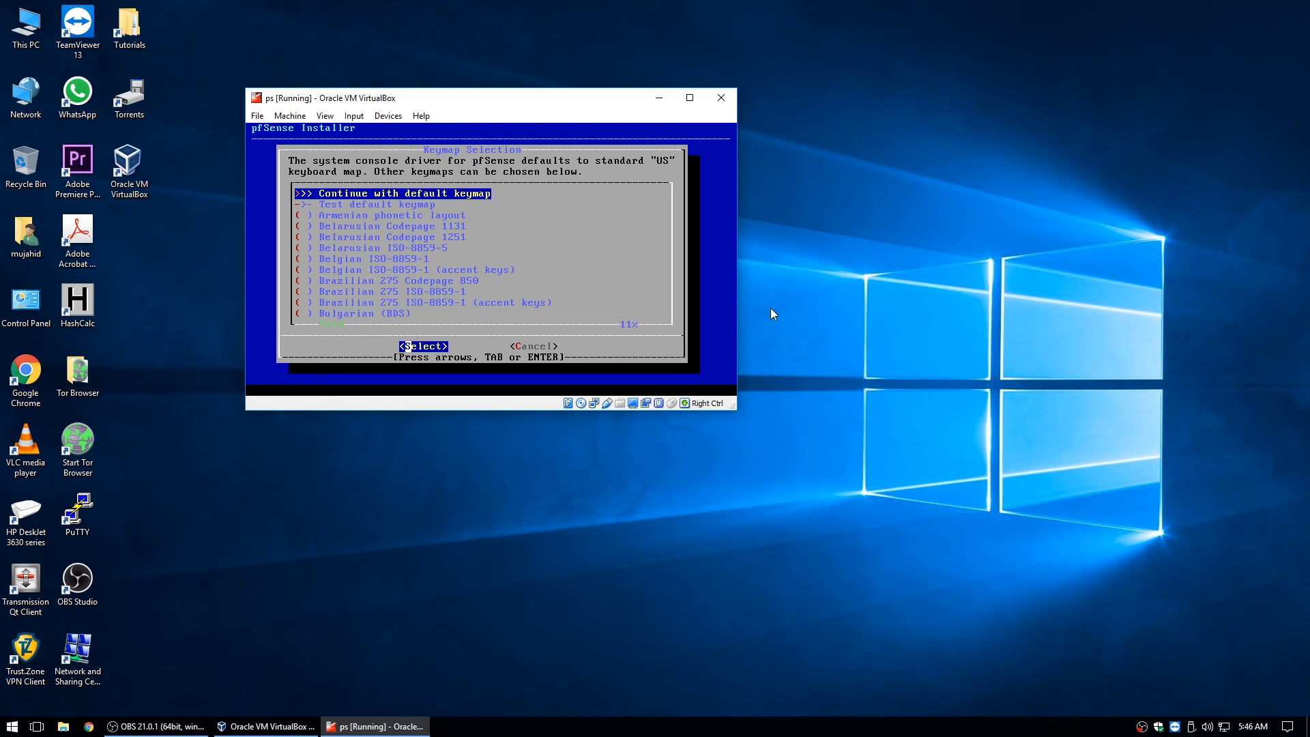
key(Return)
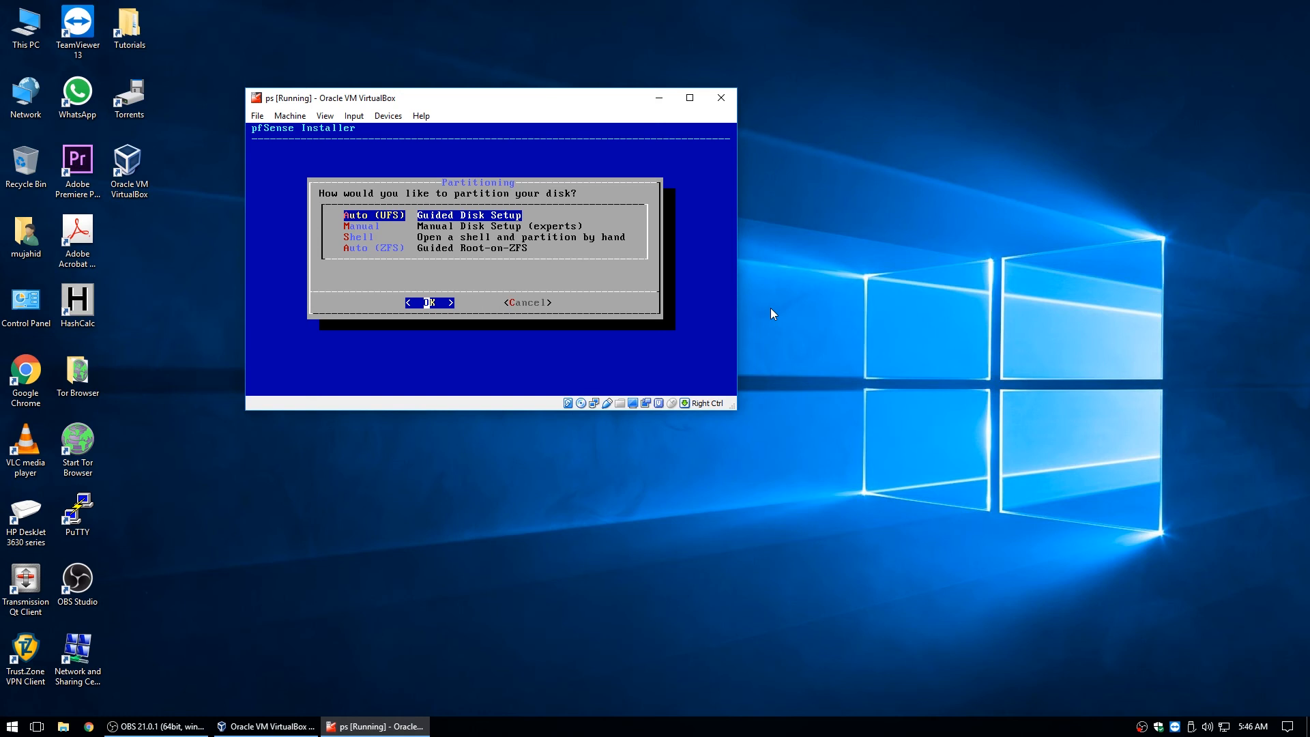
Accept Auto (UFS) guided partitioning, decline the shell prompt, and reboot into pfSense.
key(Return)
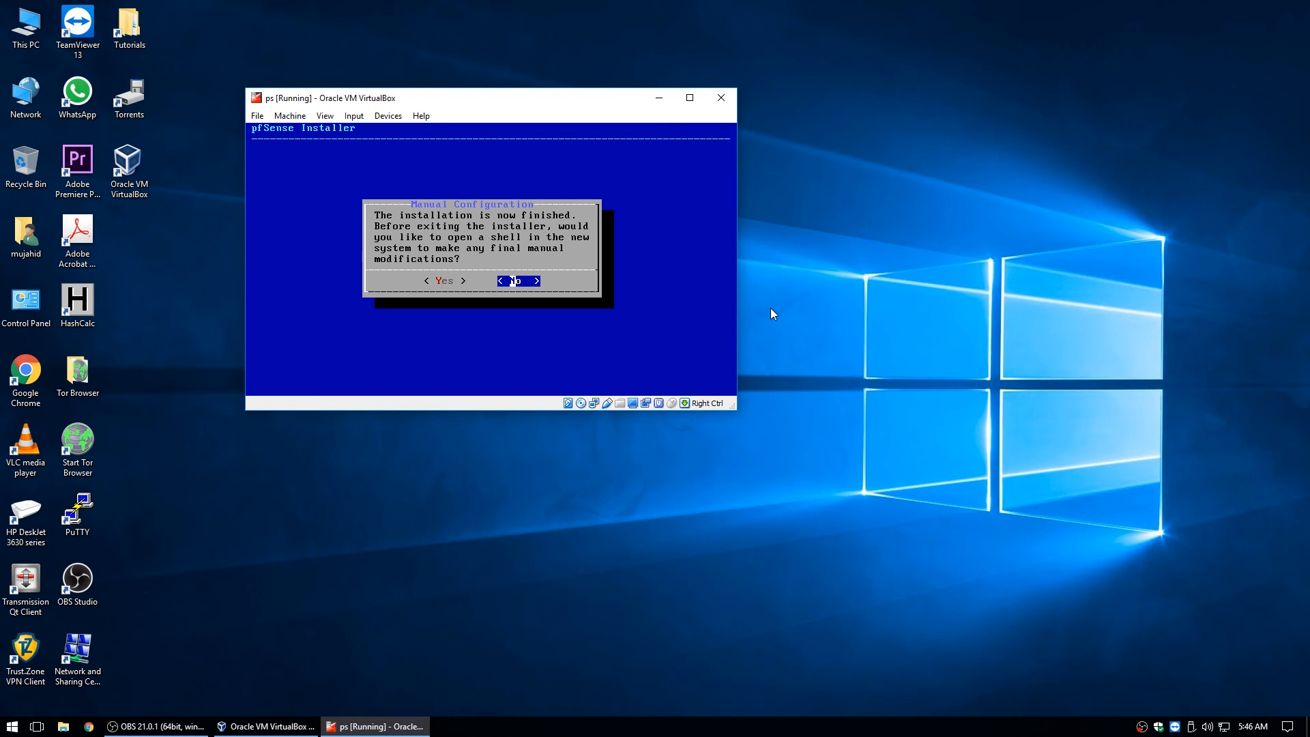
key(Return)
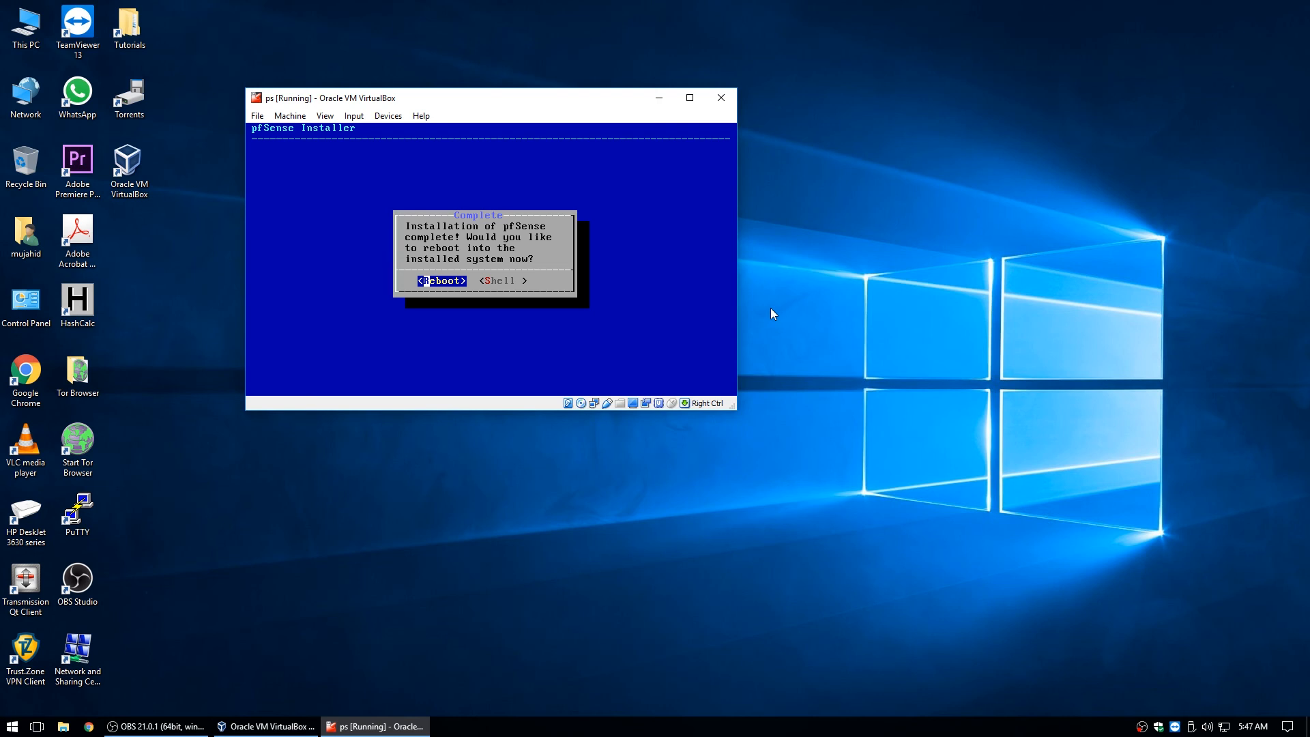
key(Return)
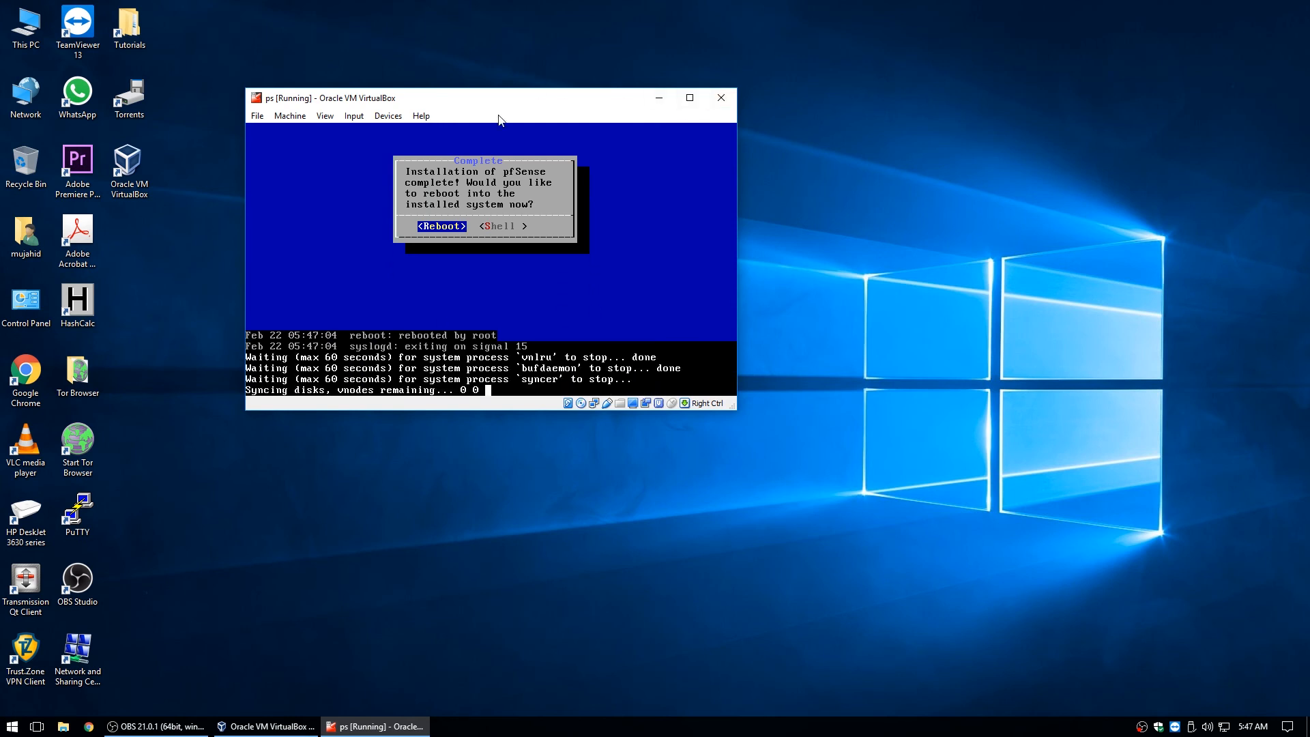
Close the ps VM window, choosing to power off the machine.
drag(497, 104, 703, 139)
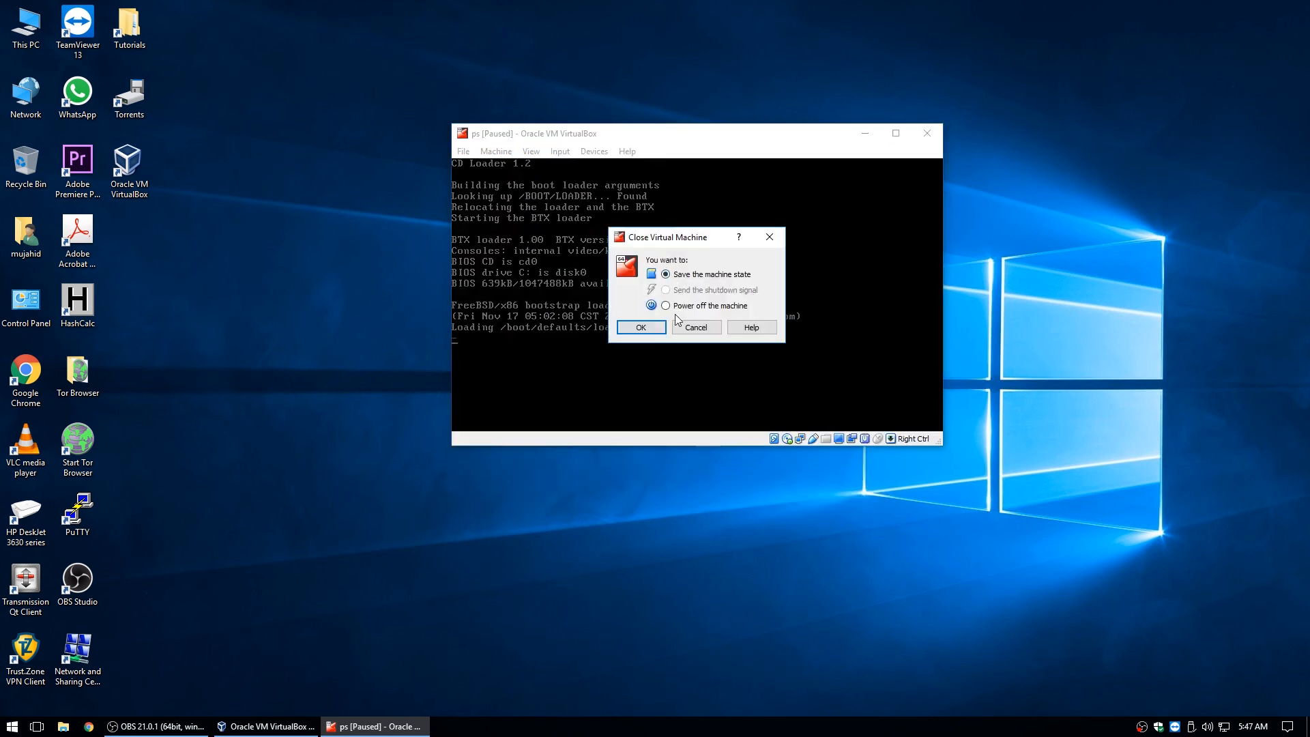
click(665, 305)
click(645, 329)
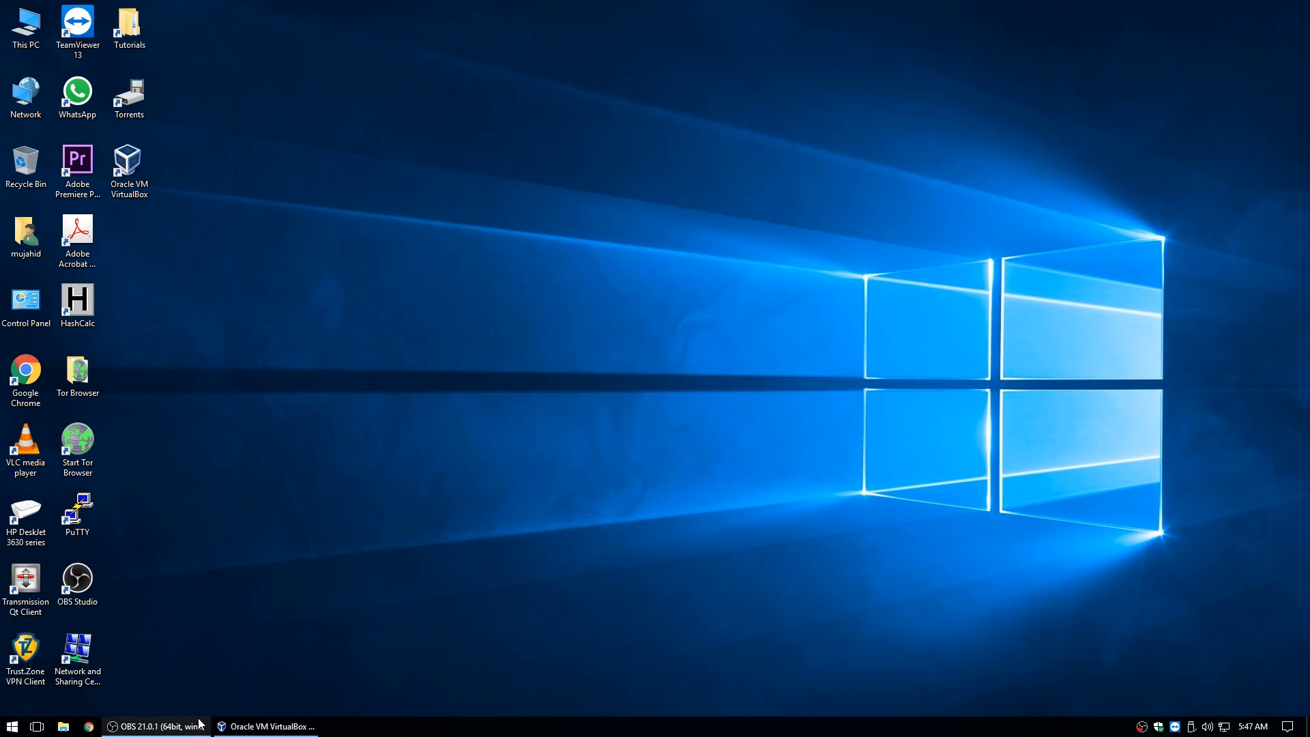
Remove the pfSense installer disc's optical drive from the ps VM's storage and save.
click(266, 725)
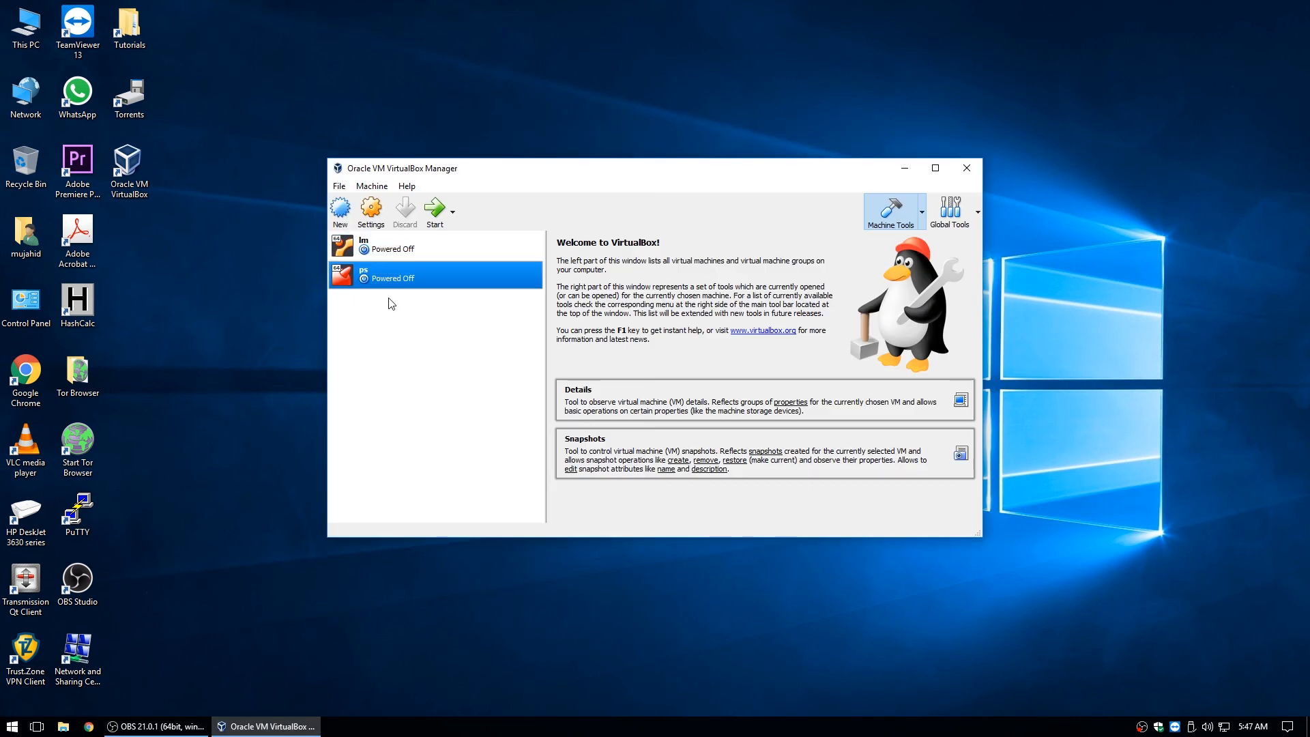
click(375, 217)
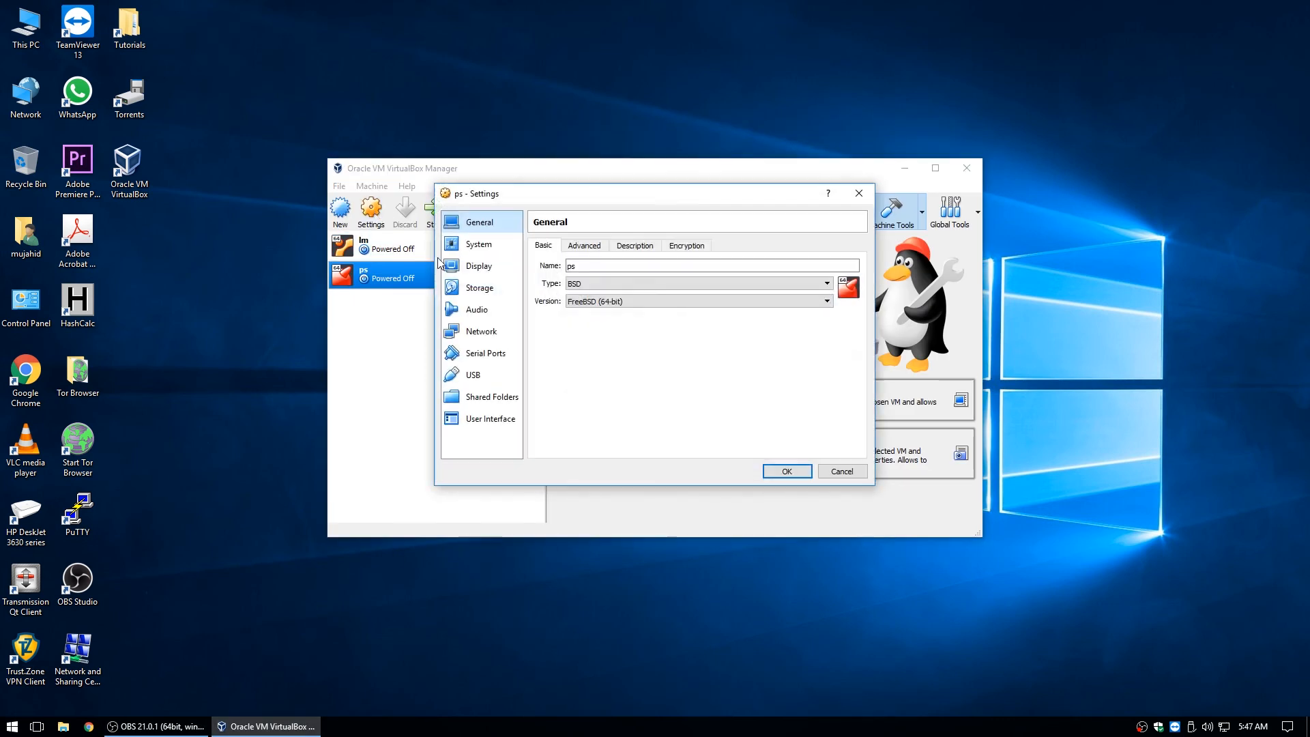
click(488, 287)
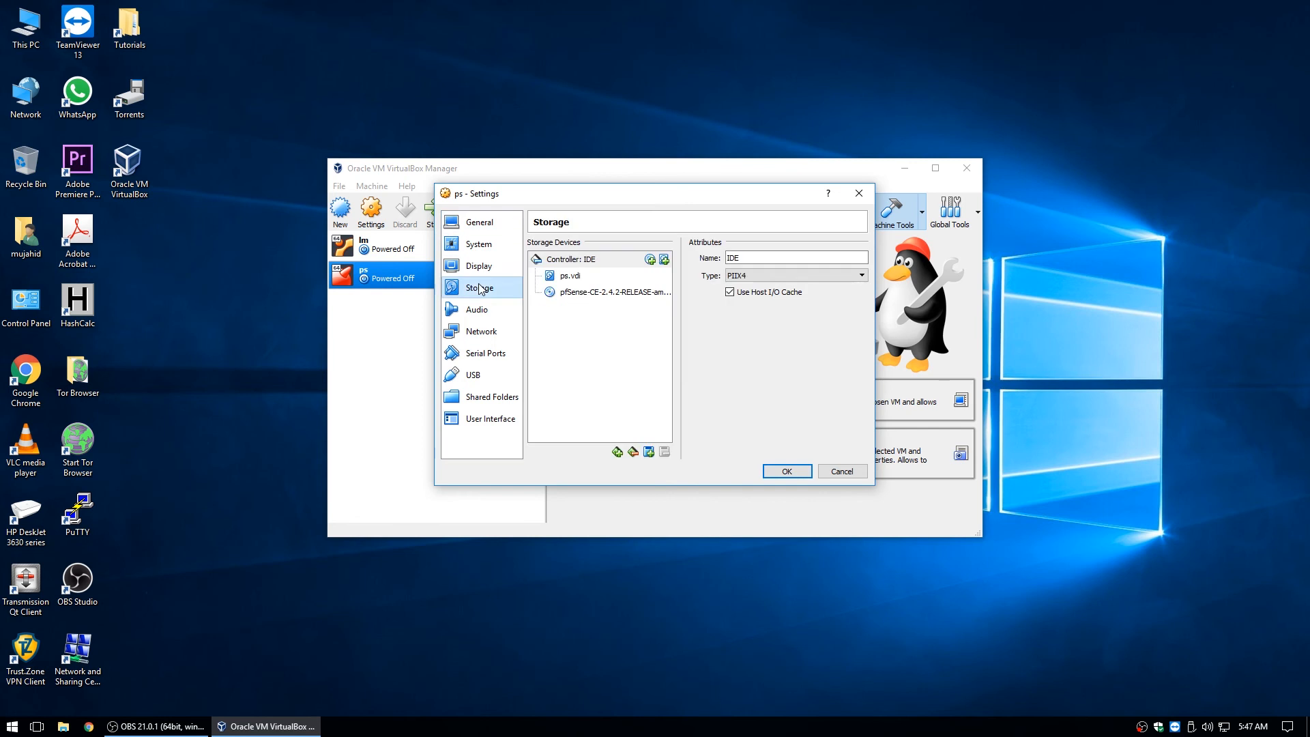
click(588, 294)
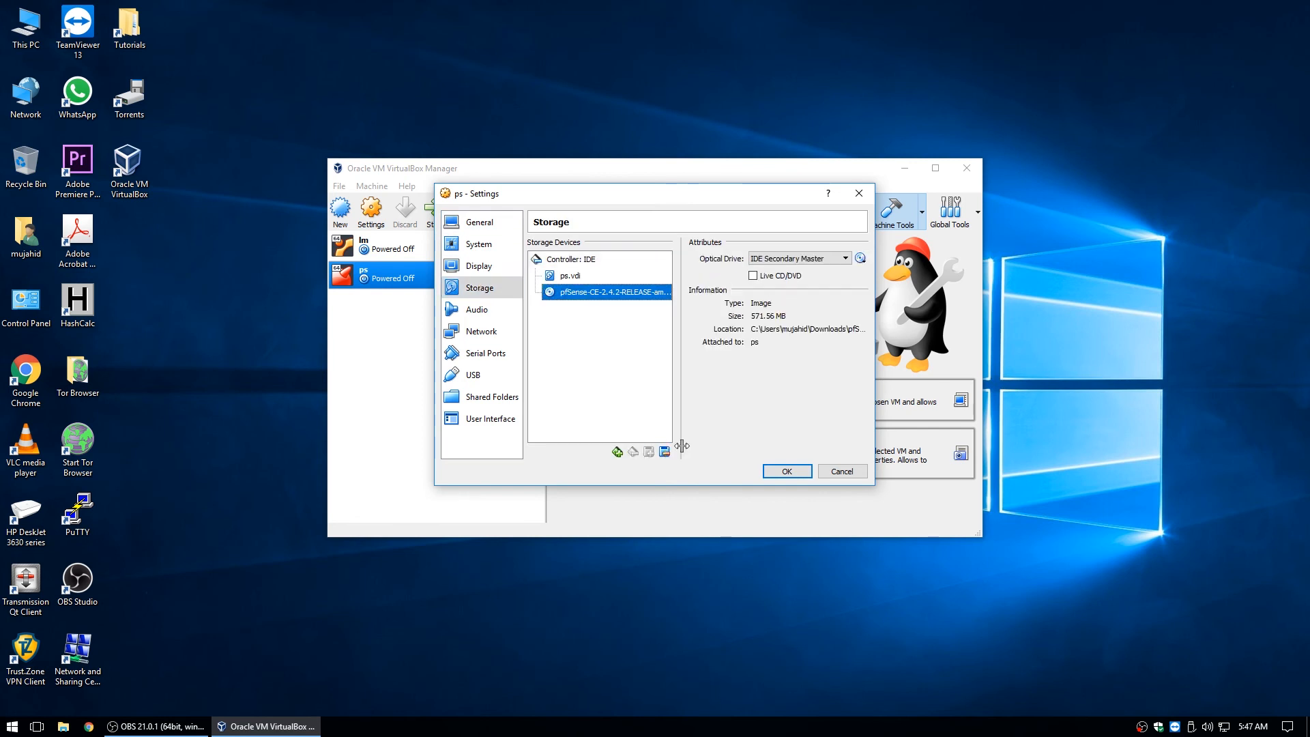
click(665, 451)
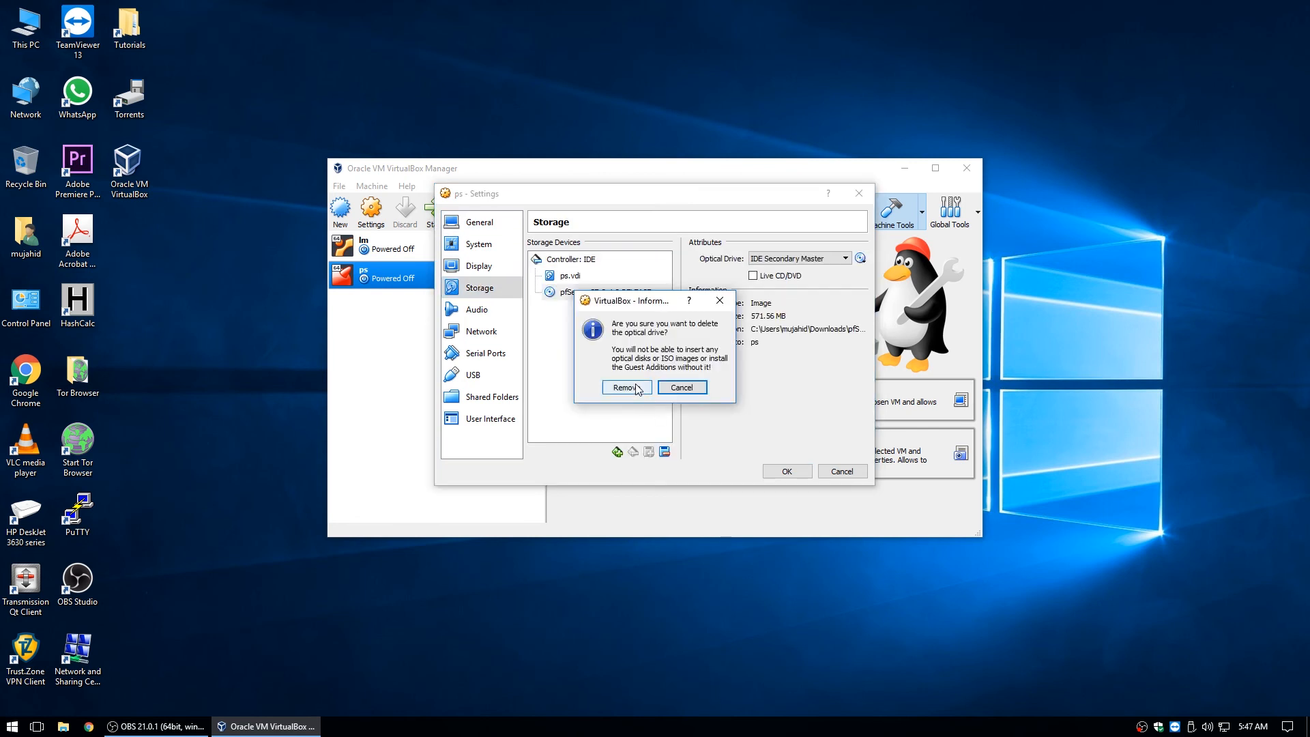
click(636, 387)
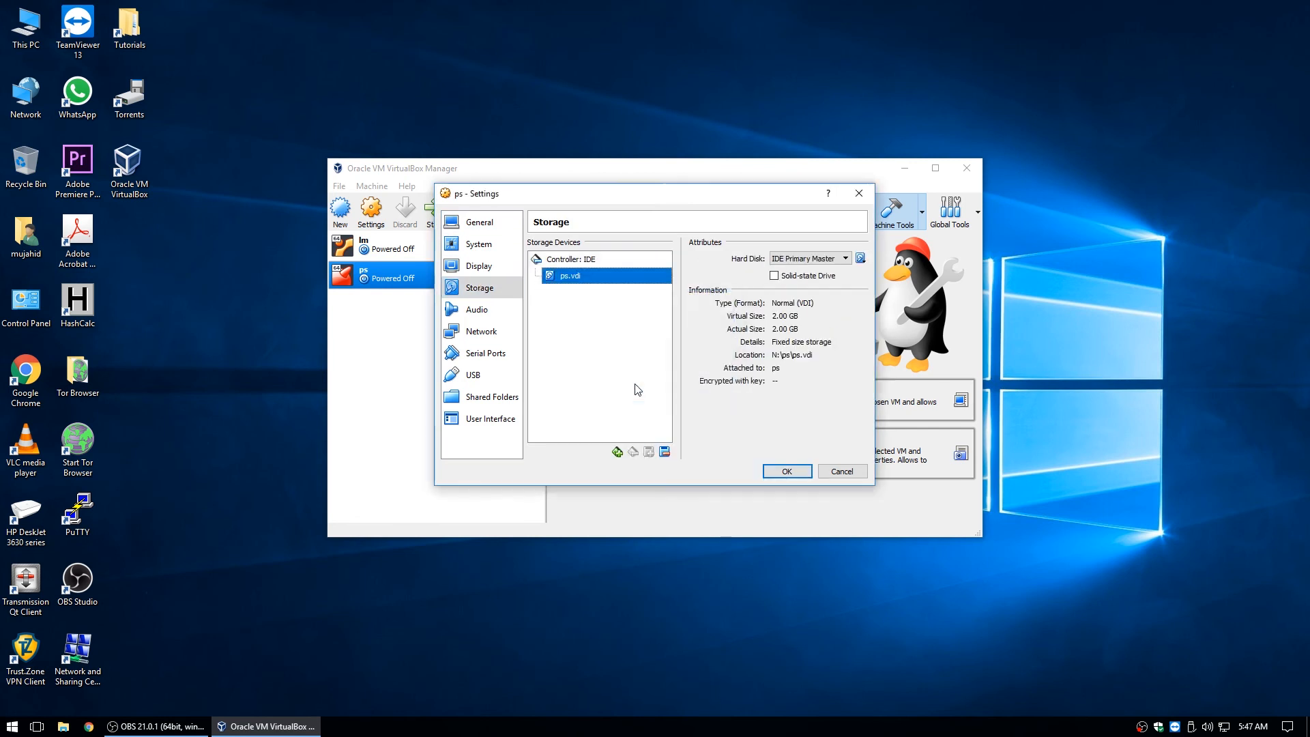
click(786, 471)
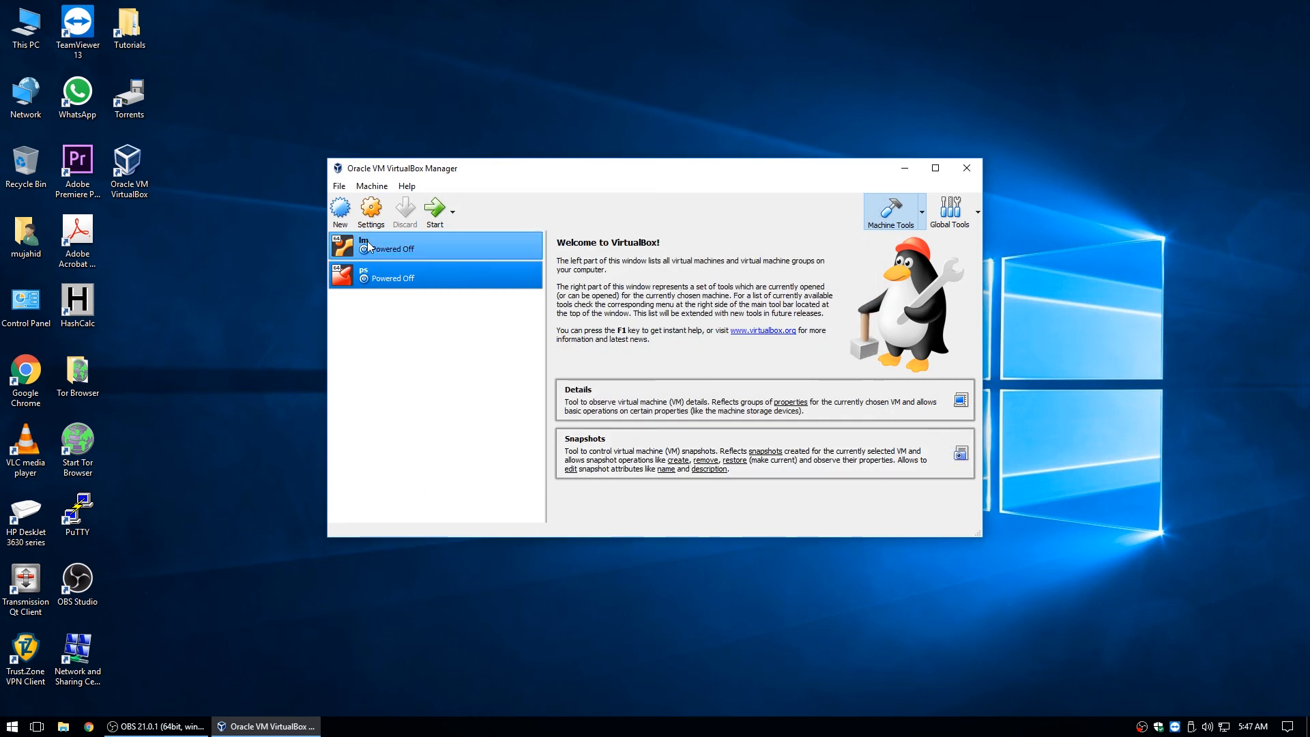
Disable Optical boot and move it below Hard Disk in the ps boot order.
click(370, 210)
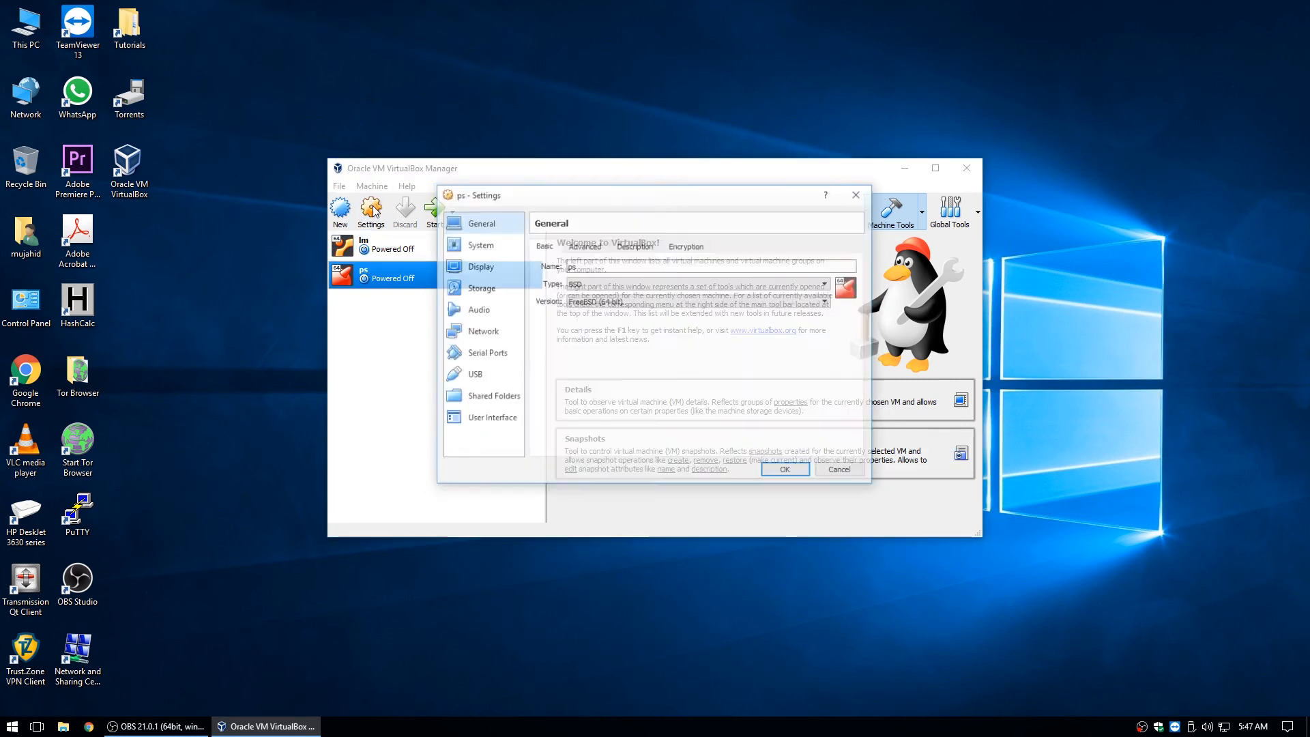
click(477, 245)
click(613, 298)
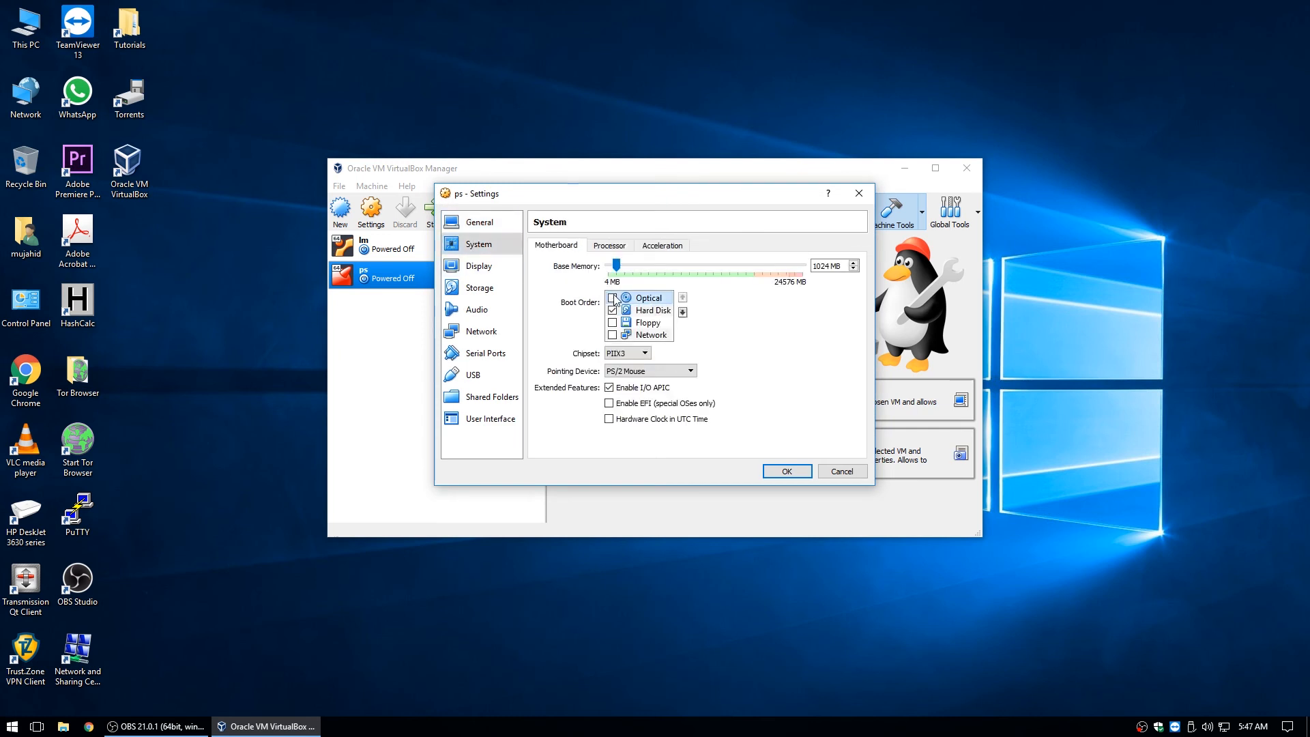
click(682, 312)
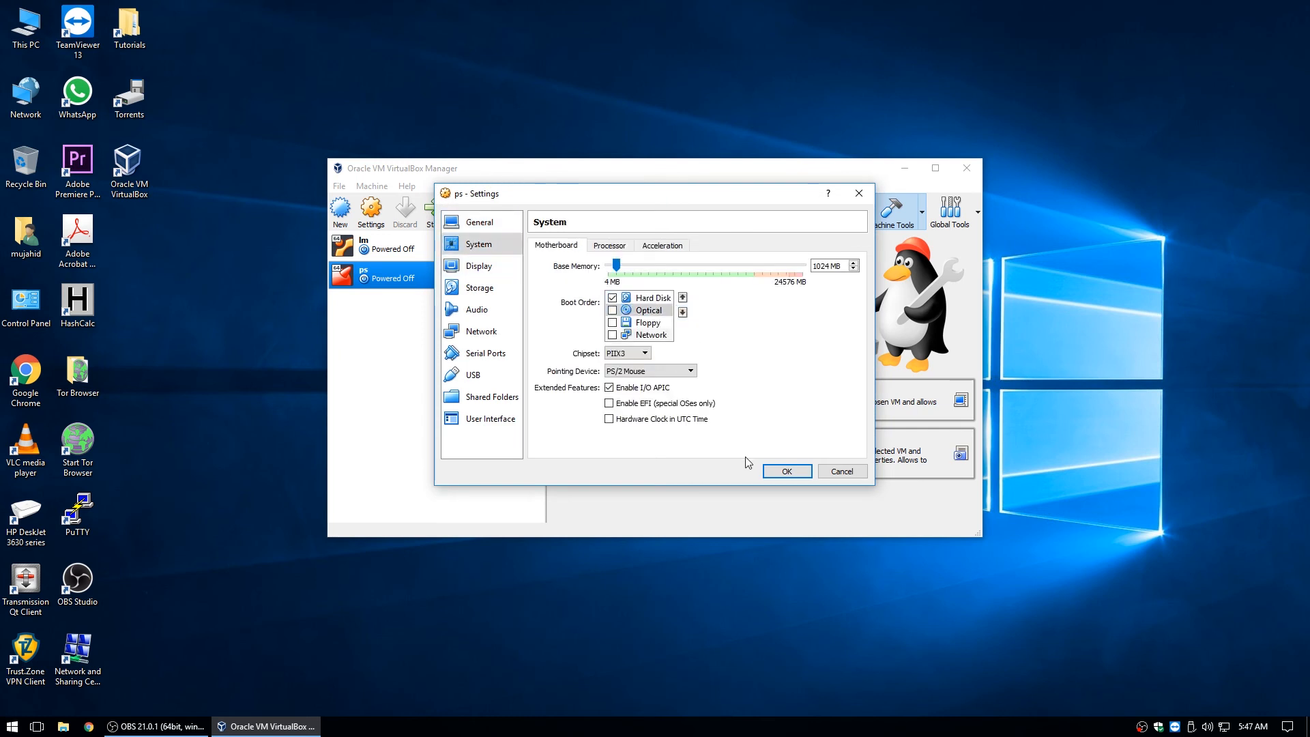
click(786, 471)
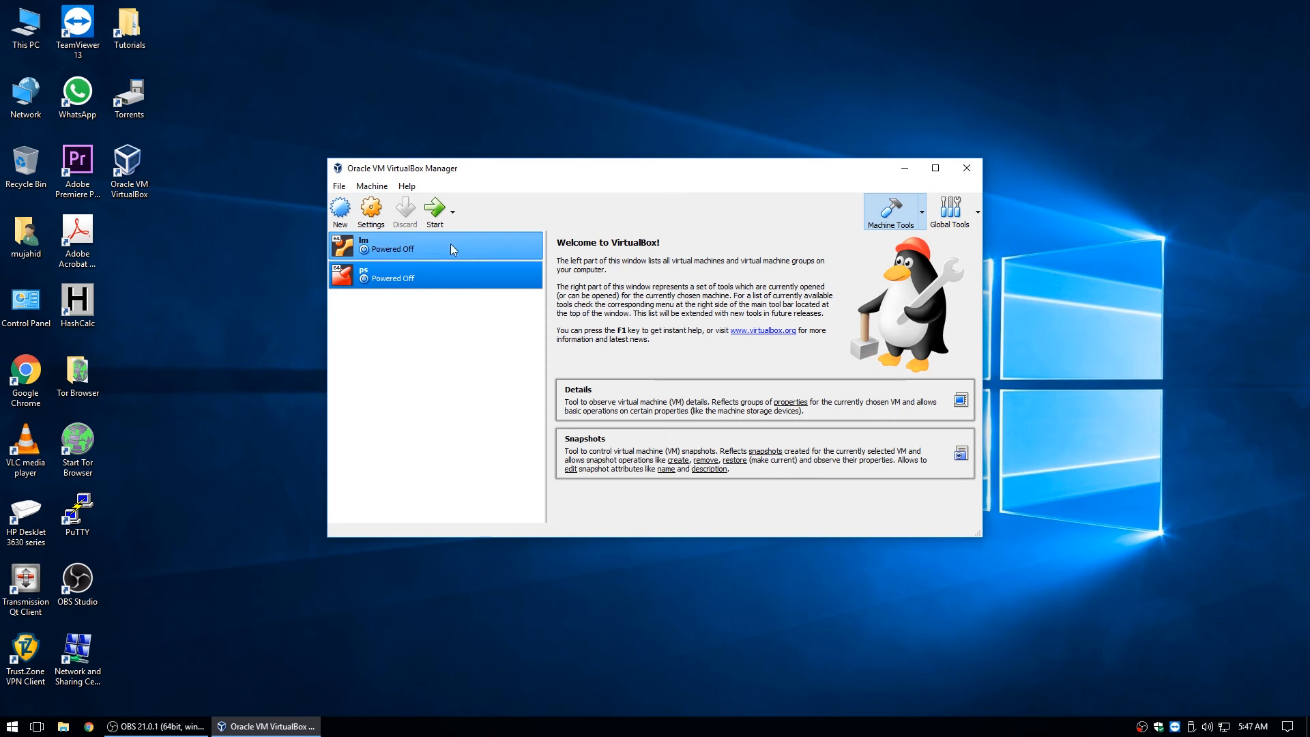
Start the ps and lm VMs, then minimize the VirtualBox Manager.
click(434, 208)
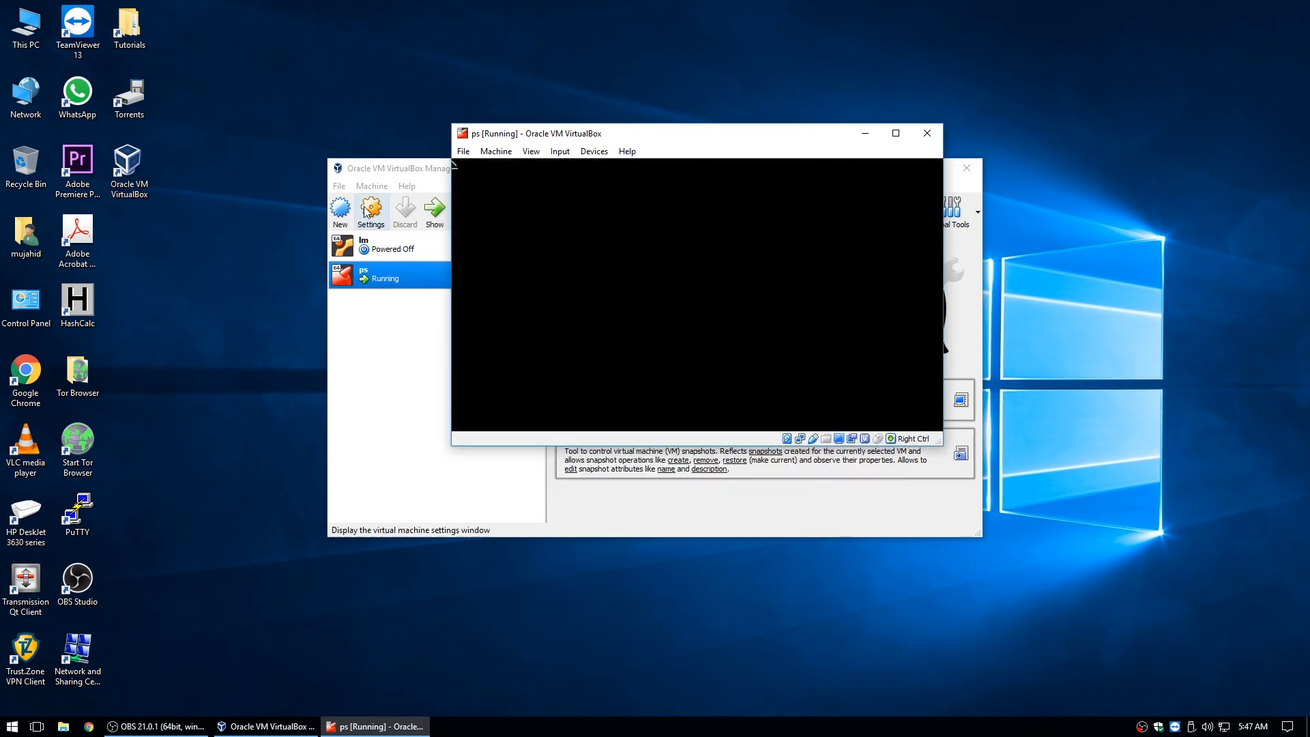
click(374, 255)
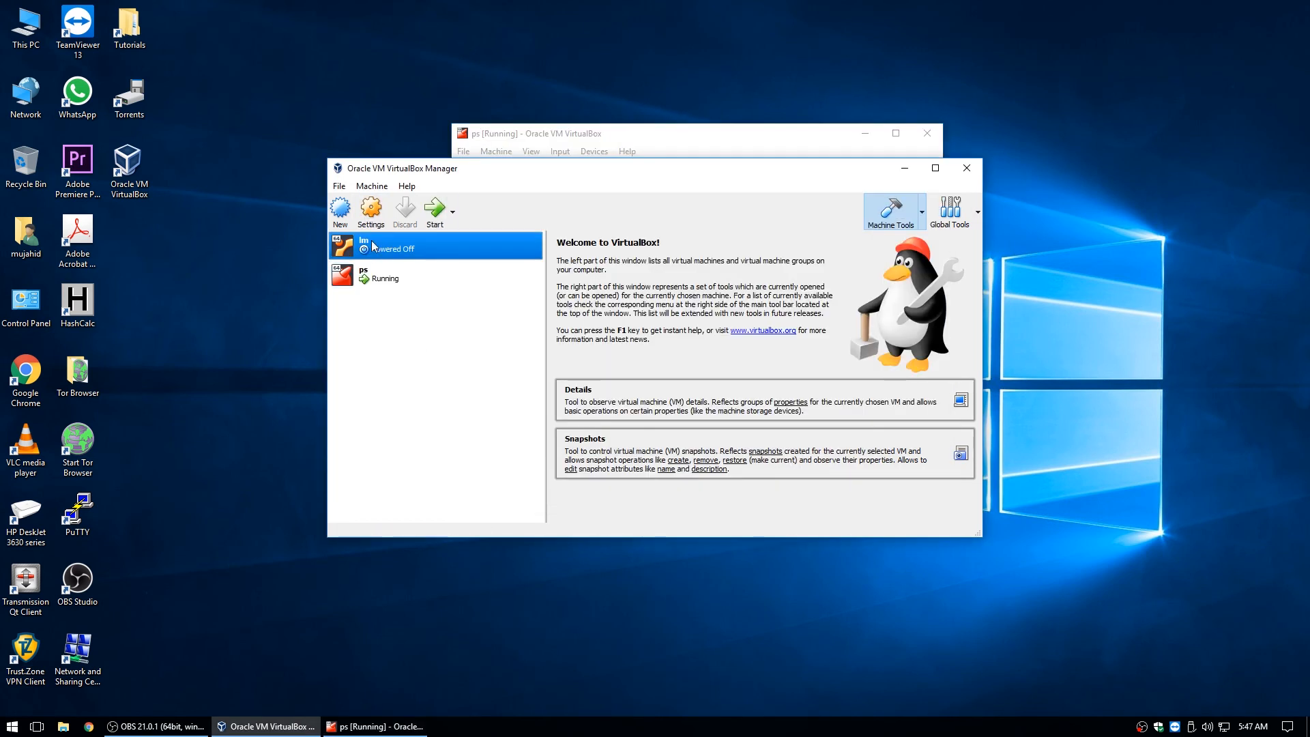
click(435, 211)
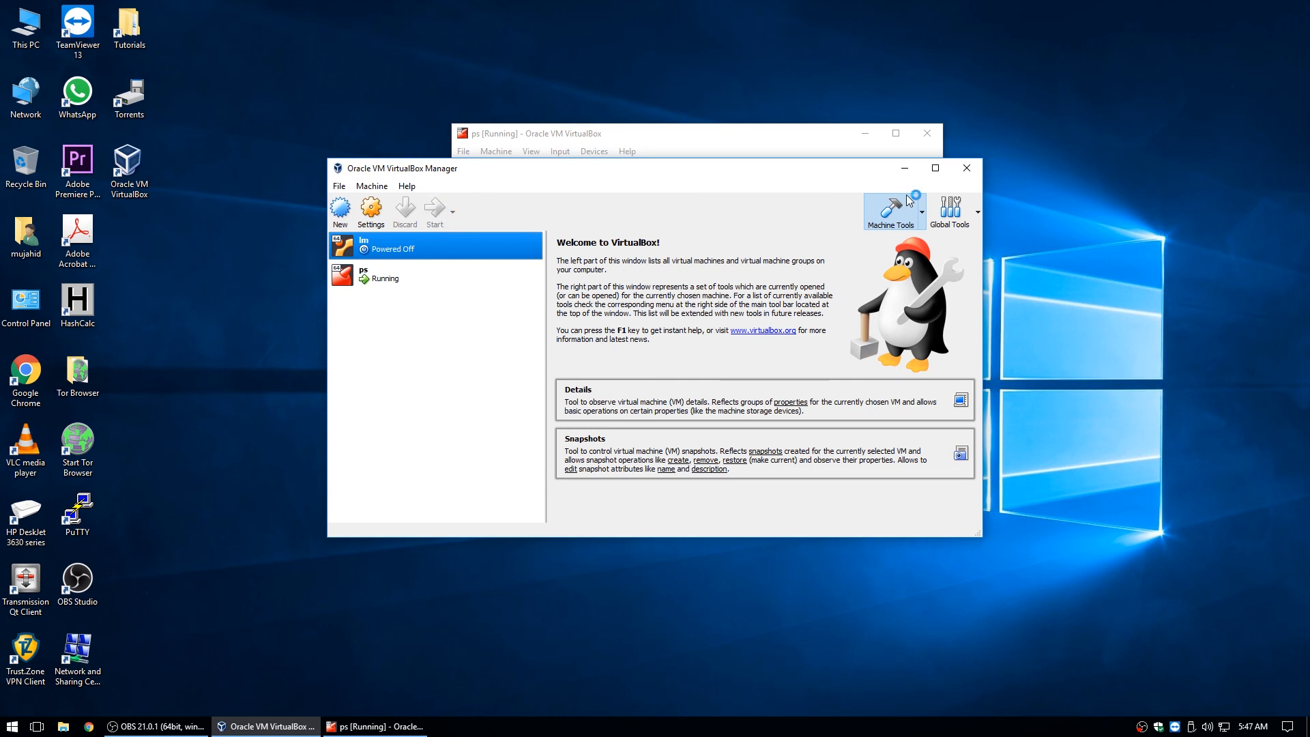
click(904, 168)
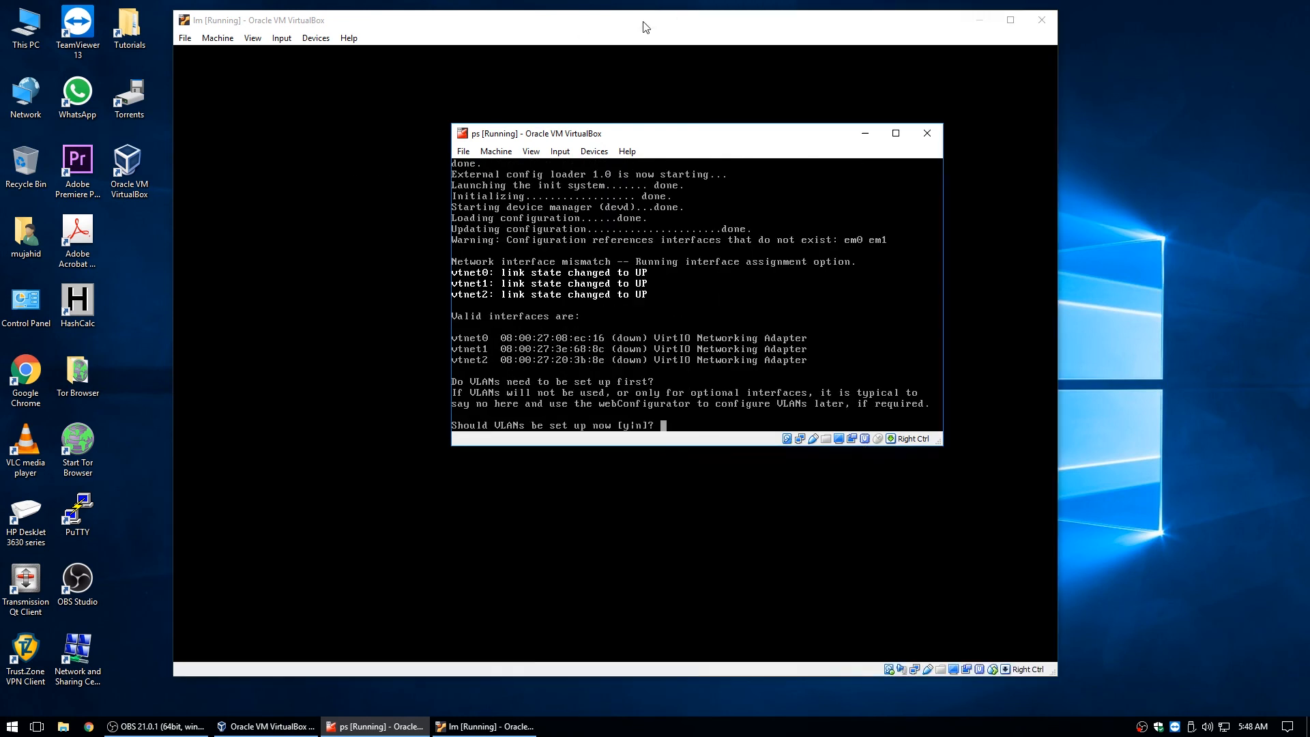
Answer n to the pfSense VLAN prompt, then select ps in the VirtualBox Manager.
click(981, 25)
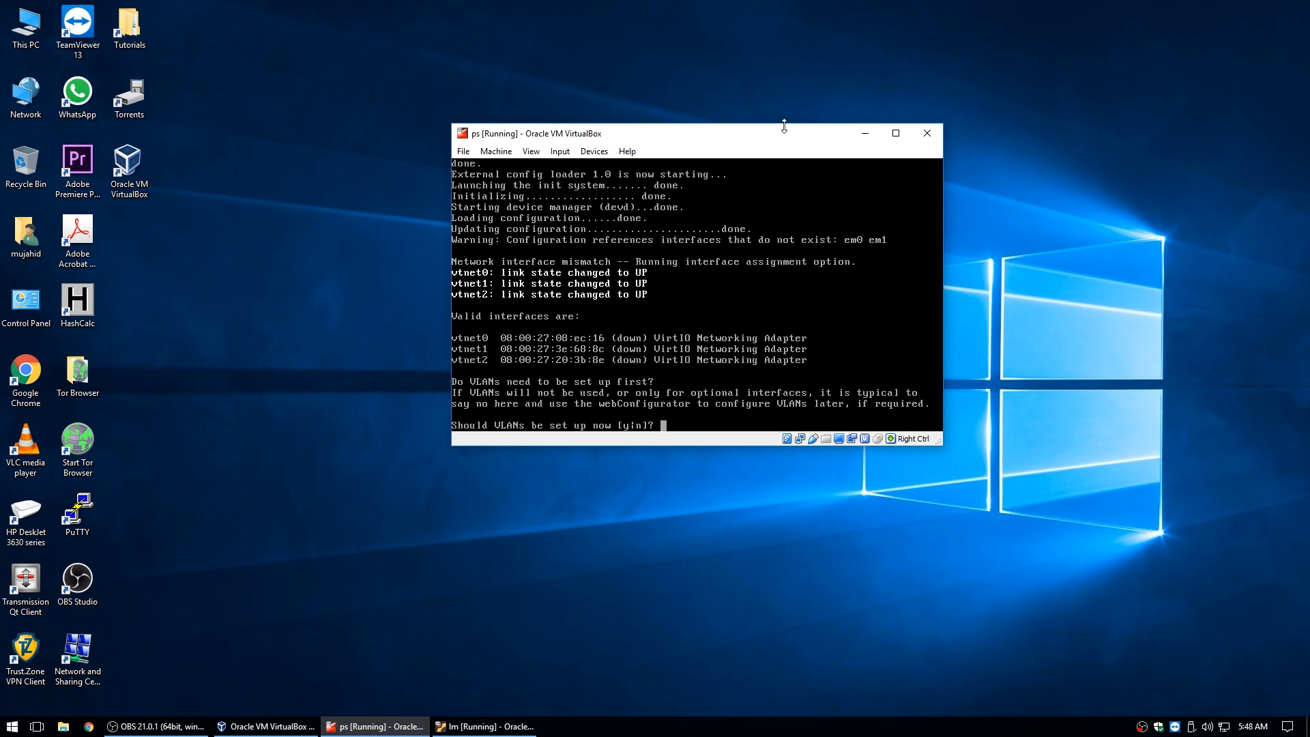
drag(769, 139, 688, 168)
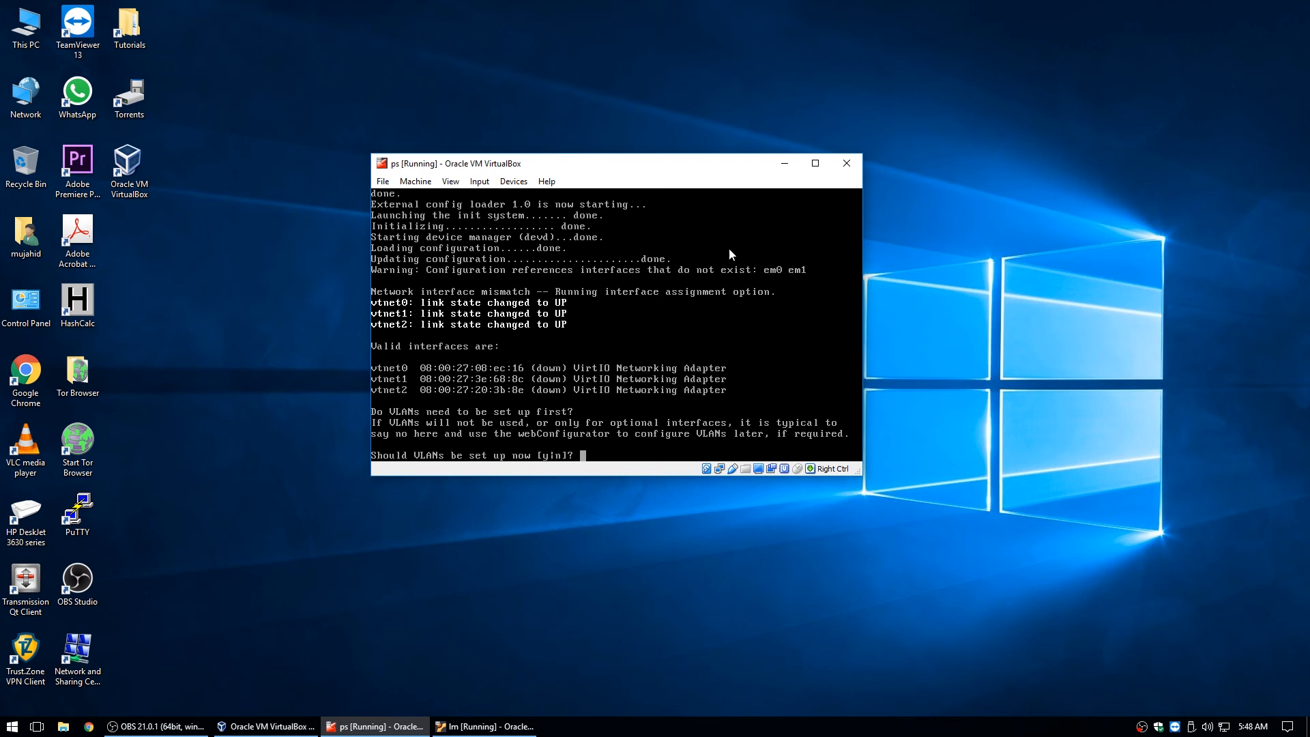
text(n)
key(Return)
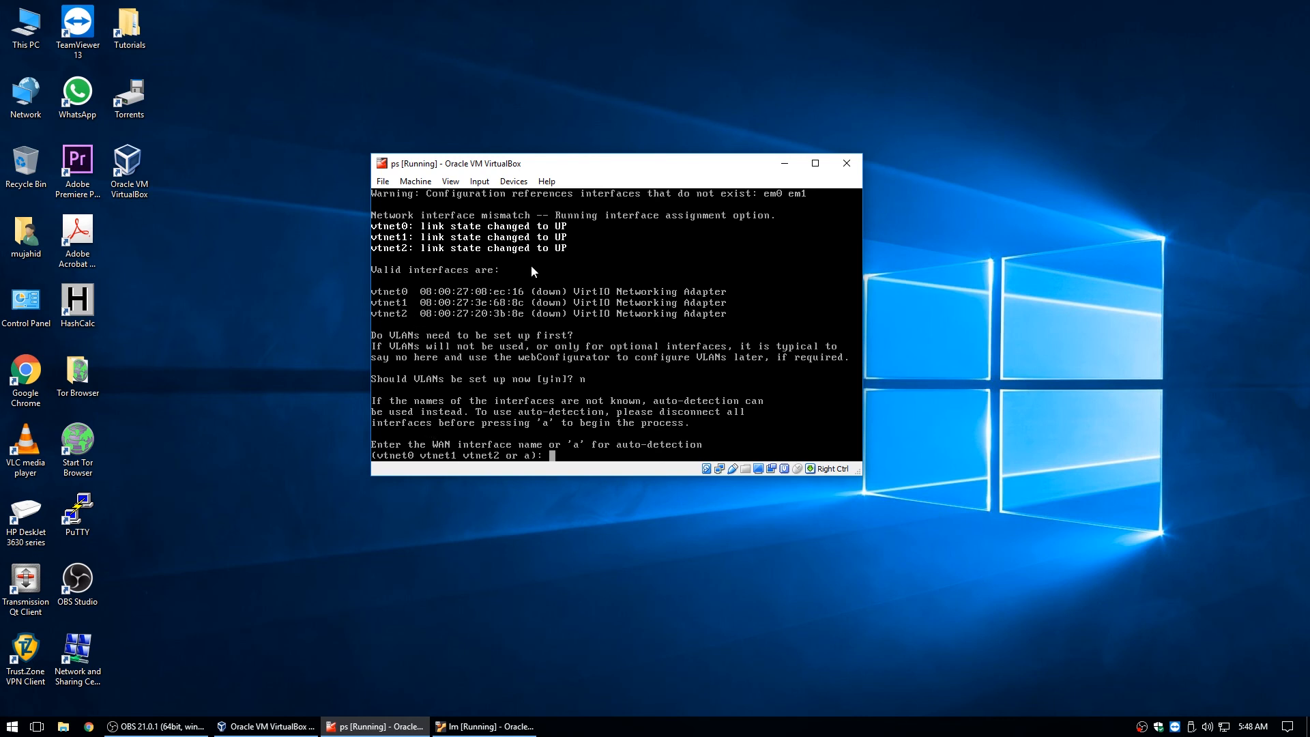
click(268, 727)
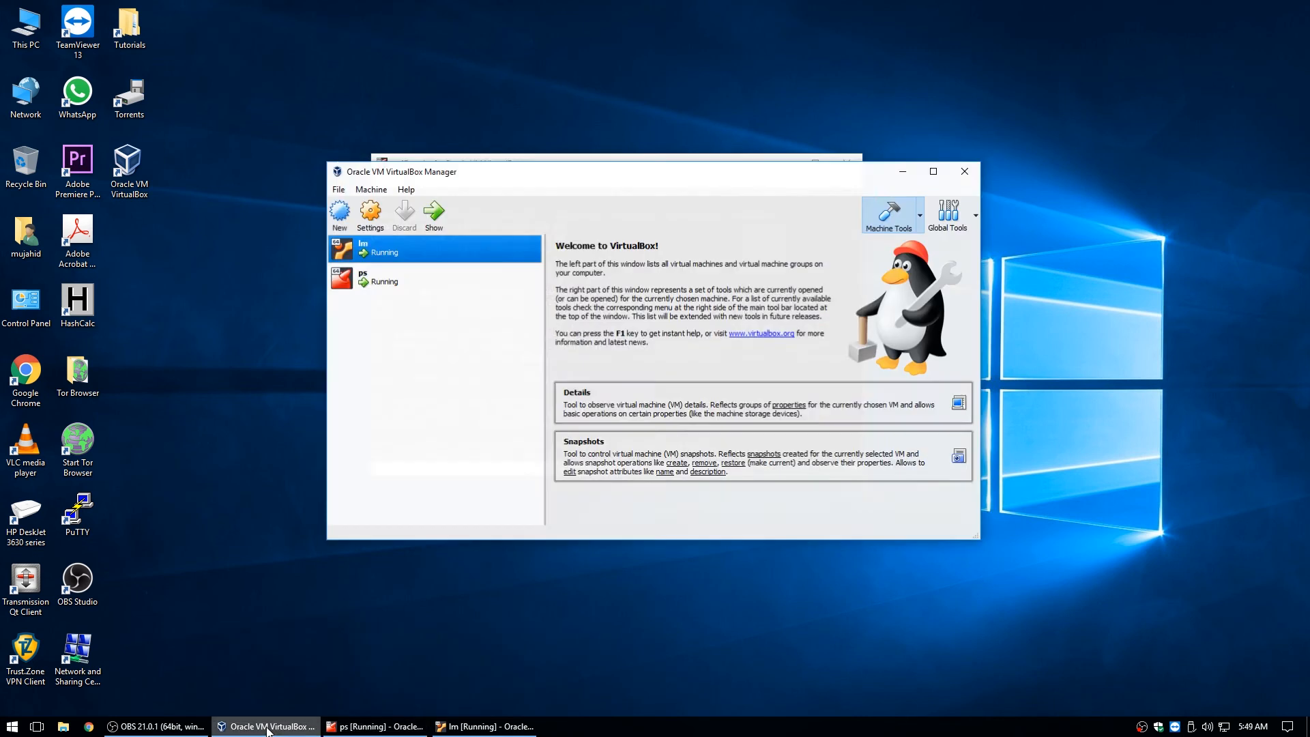
click(397, 278)
Check Adapter 1's advanced network details, then enter vtnet0 as the WAN interface.
click(371, 210)
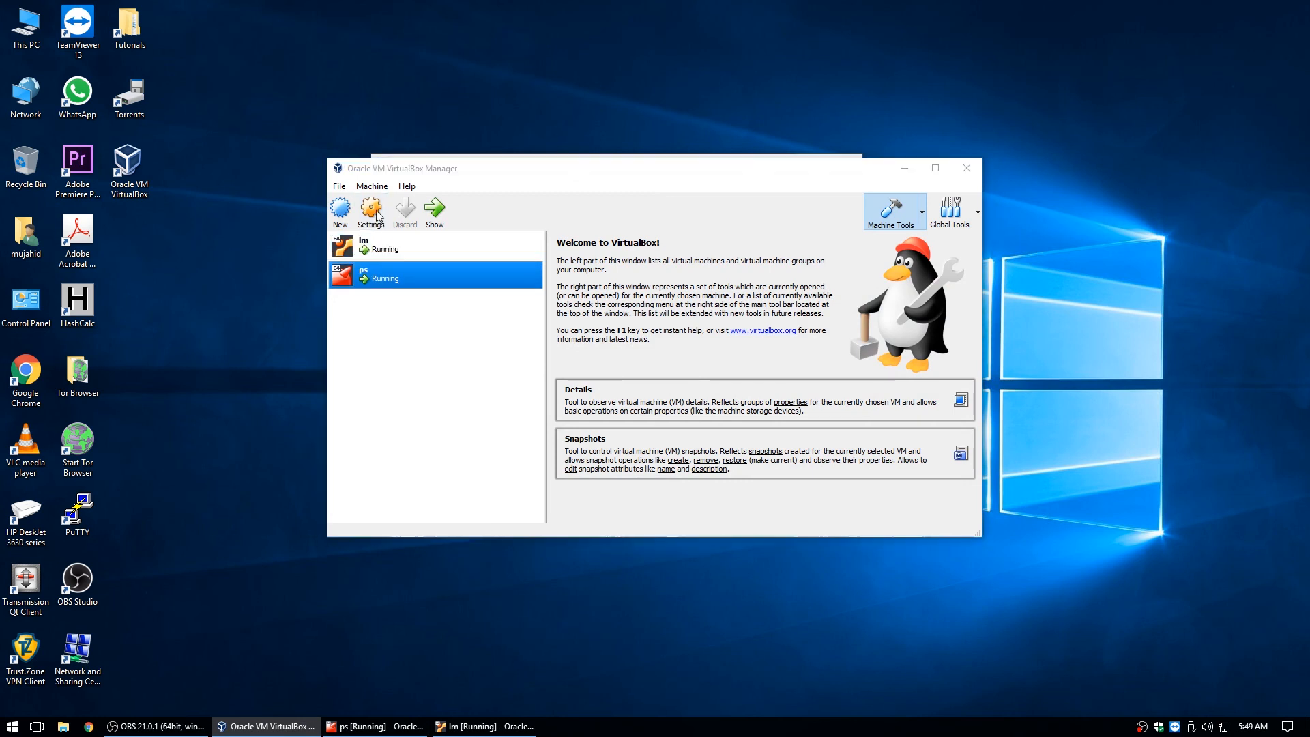
click(483, 332)
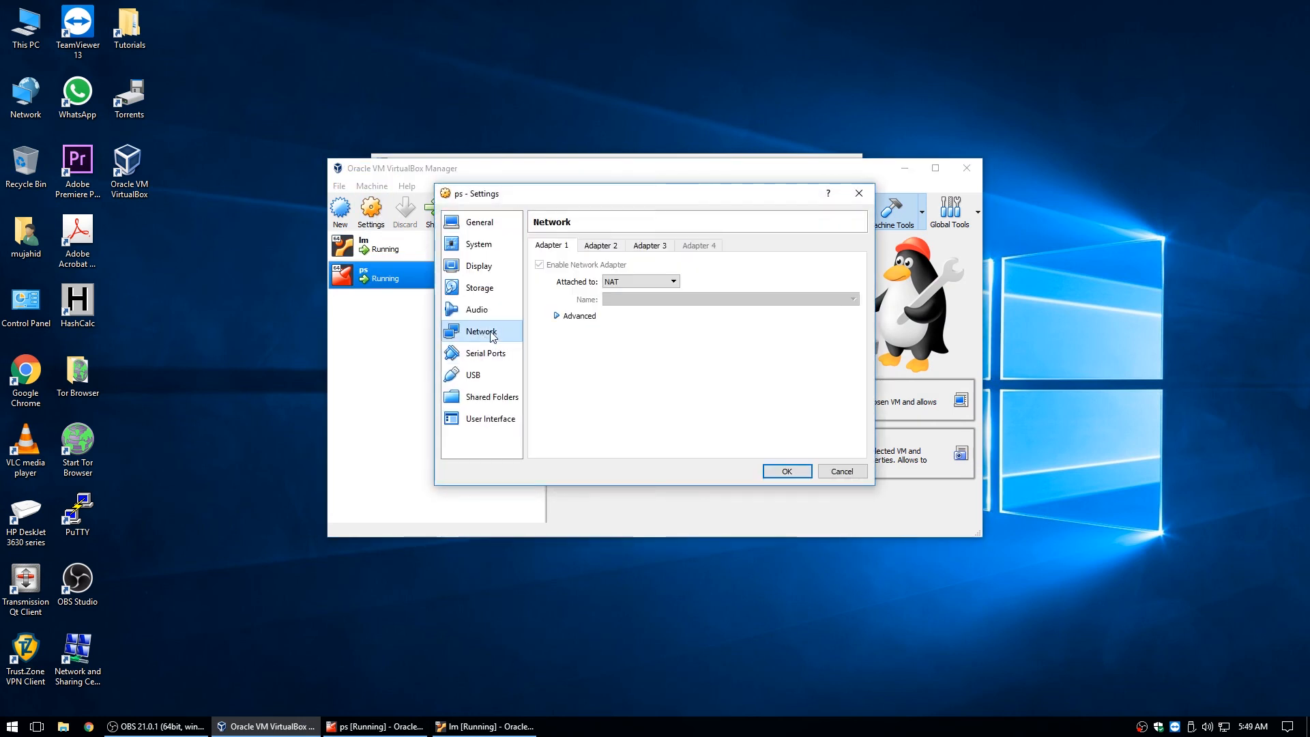
click(557, 315)
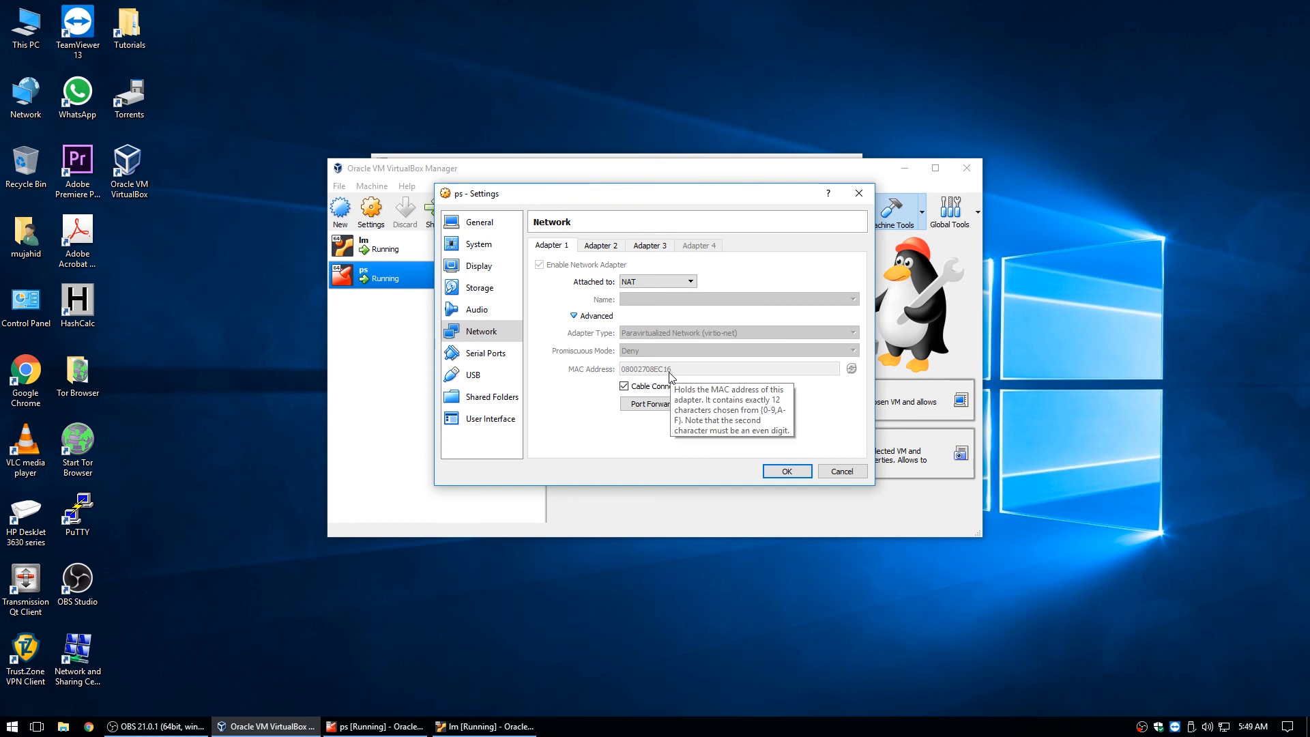
click(379, 727)
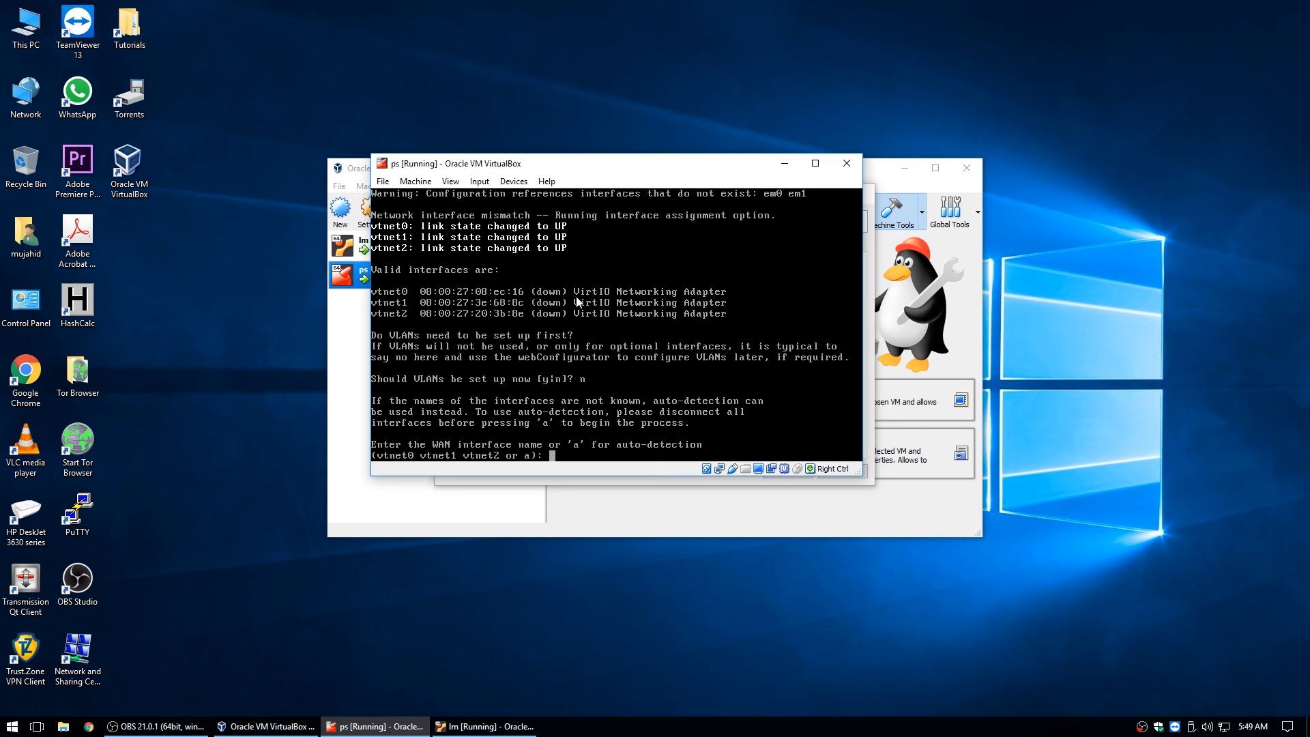
text(vtnet0)
key(Return)
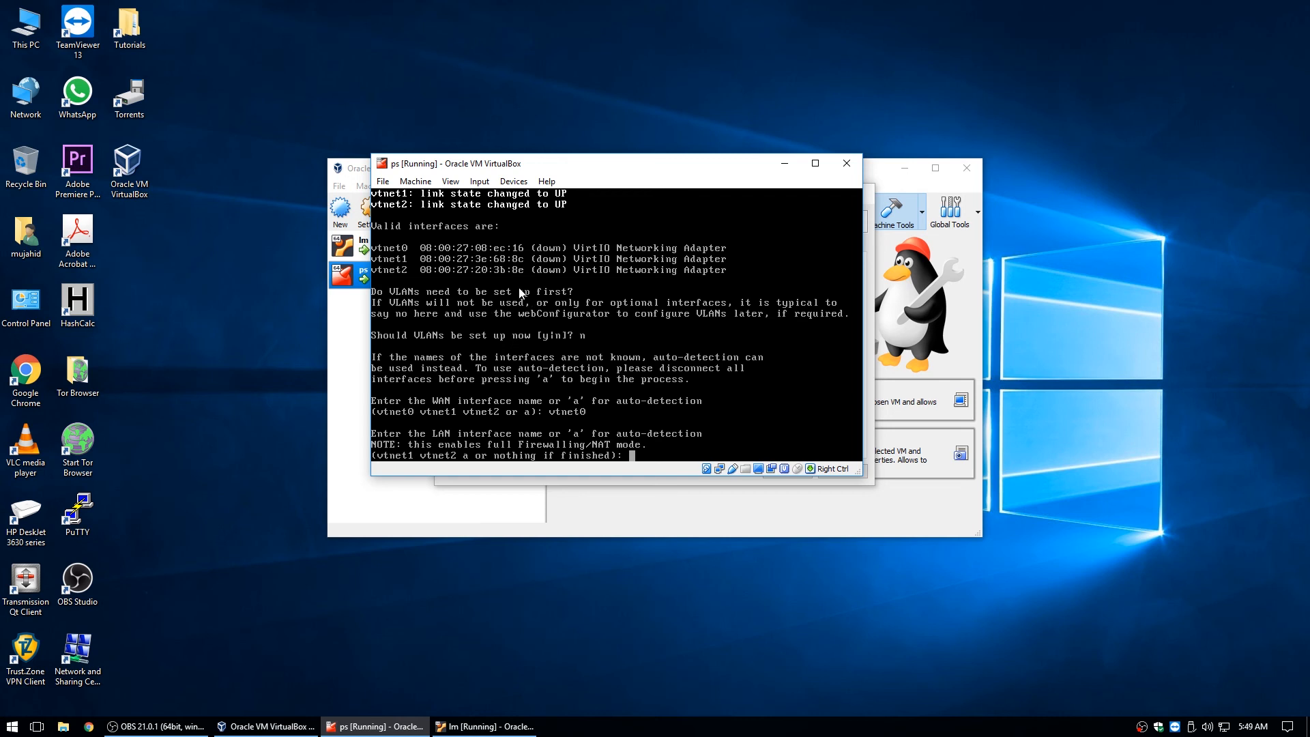
Check which network Adapter 2 attaches to, then return to the ps console.
click(296, 725)
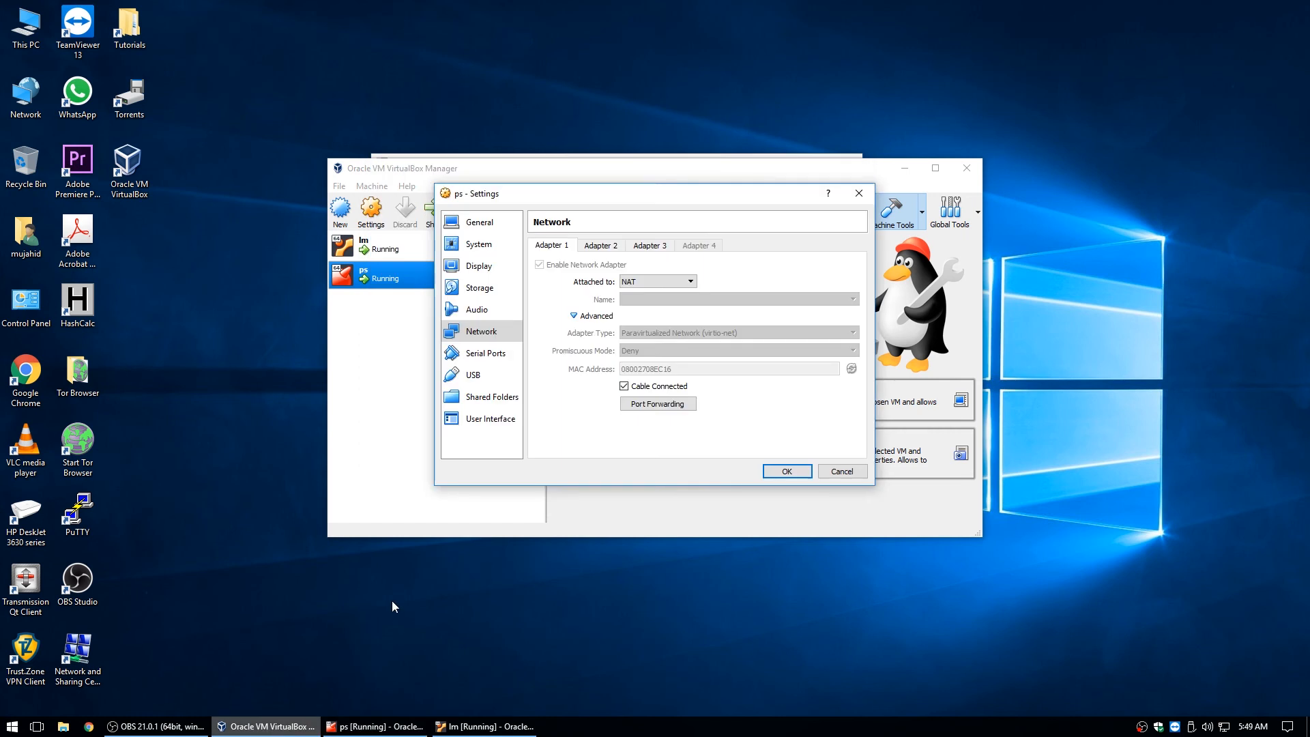
click(591, 247)
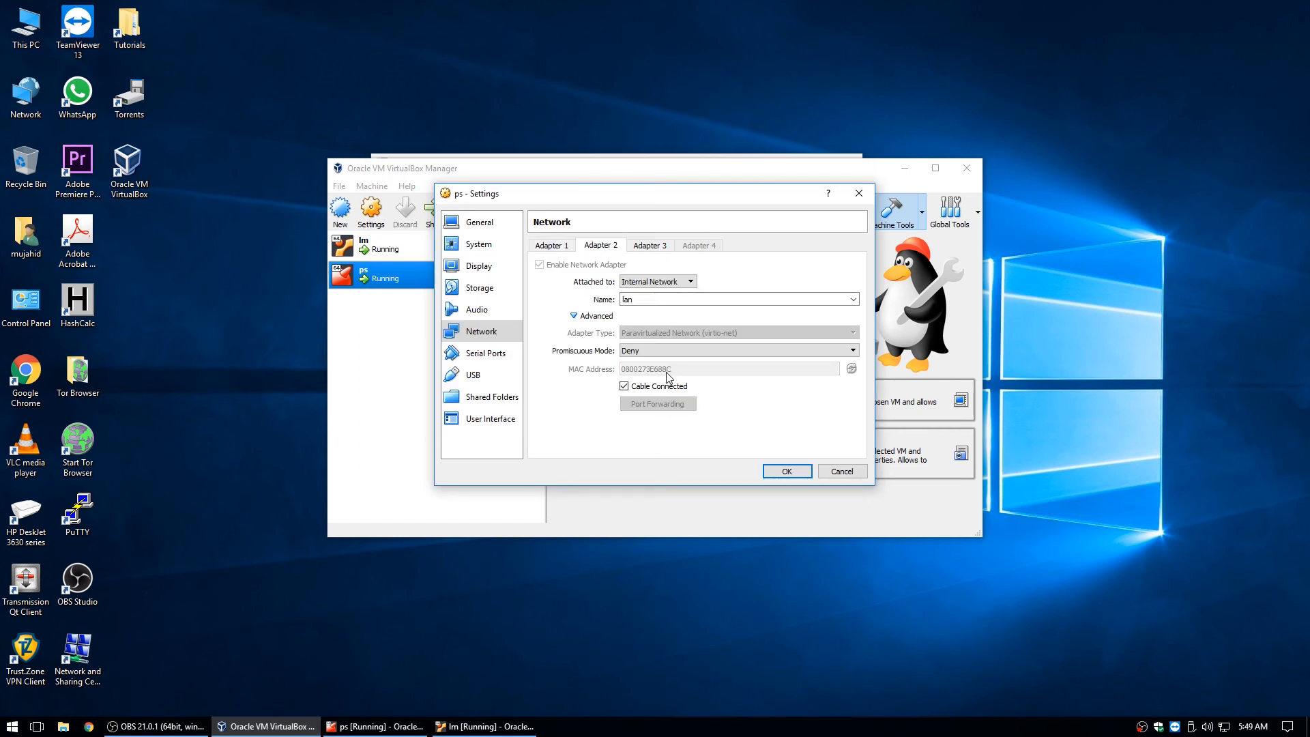
click(382, 727)
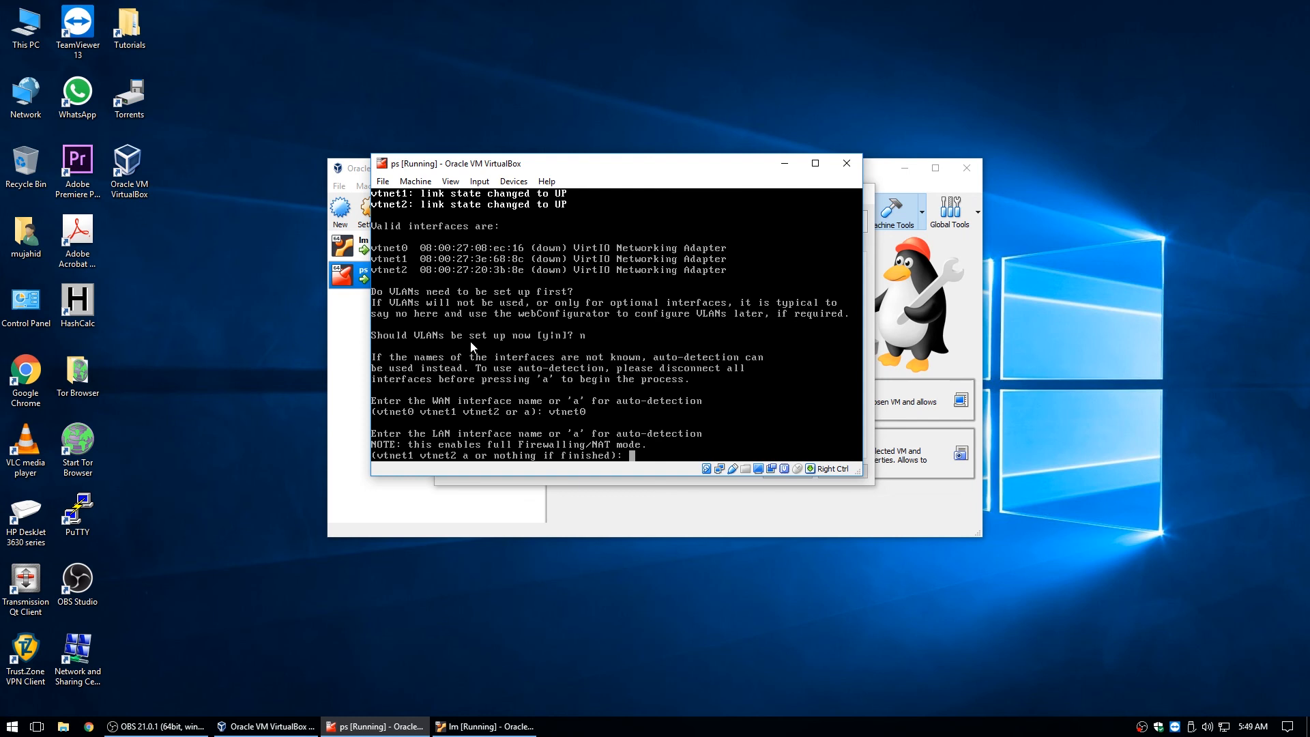
Assign vtnet1 as LAN and vtnet2 as Optional 1, then confirm with y.
text(vtnet1)
key(Return)
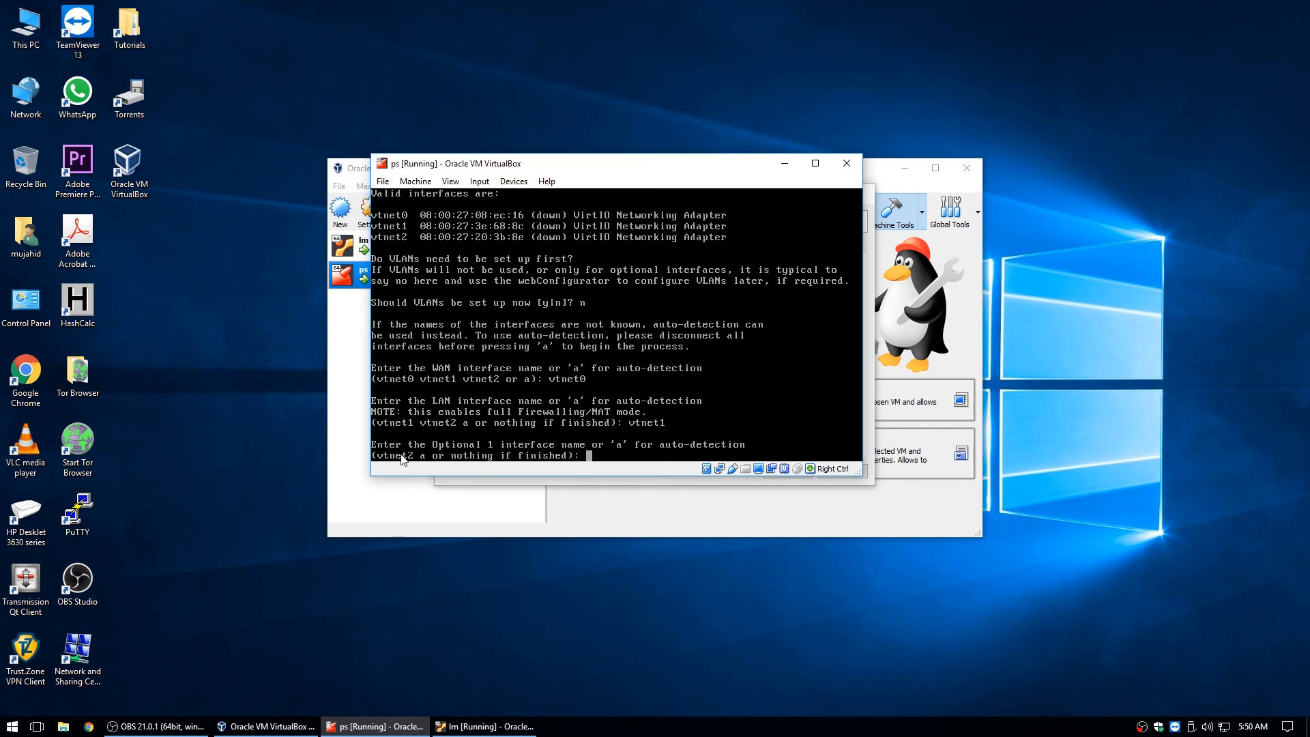
text(vtnet2)
key(Return)
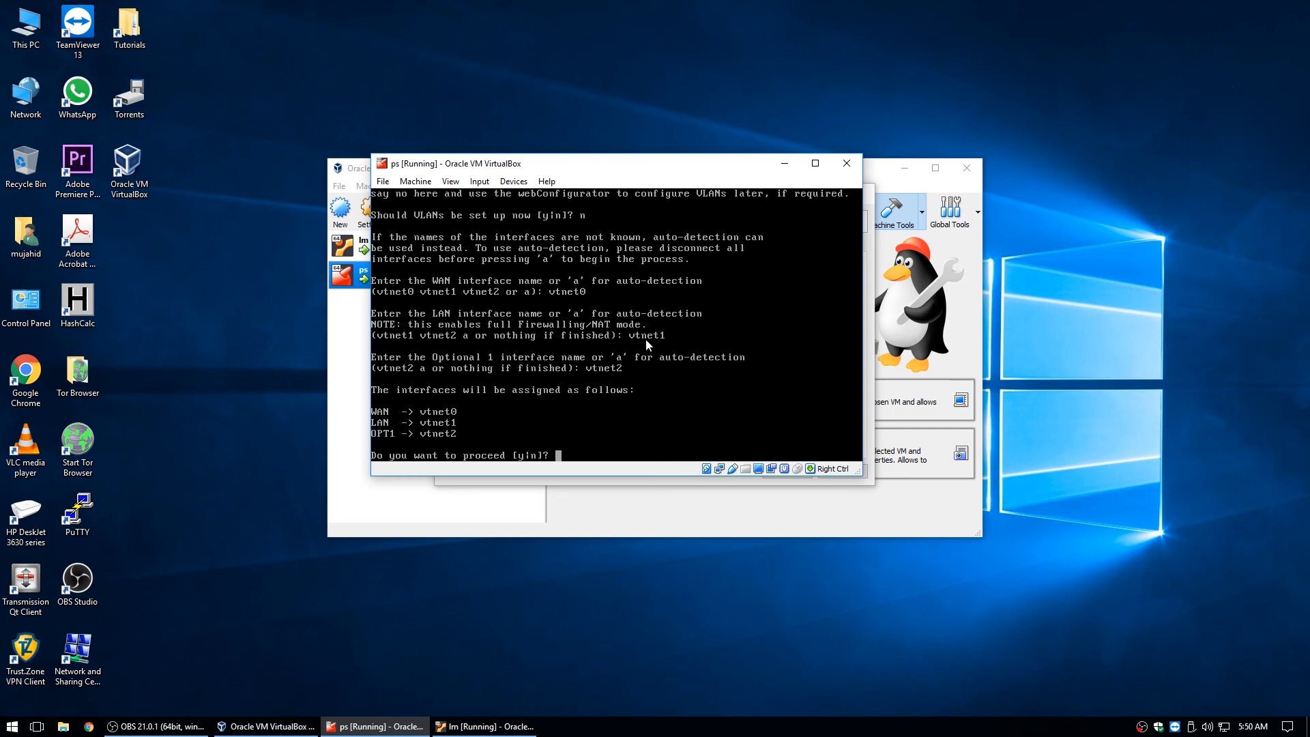
text(y)
key(Return)
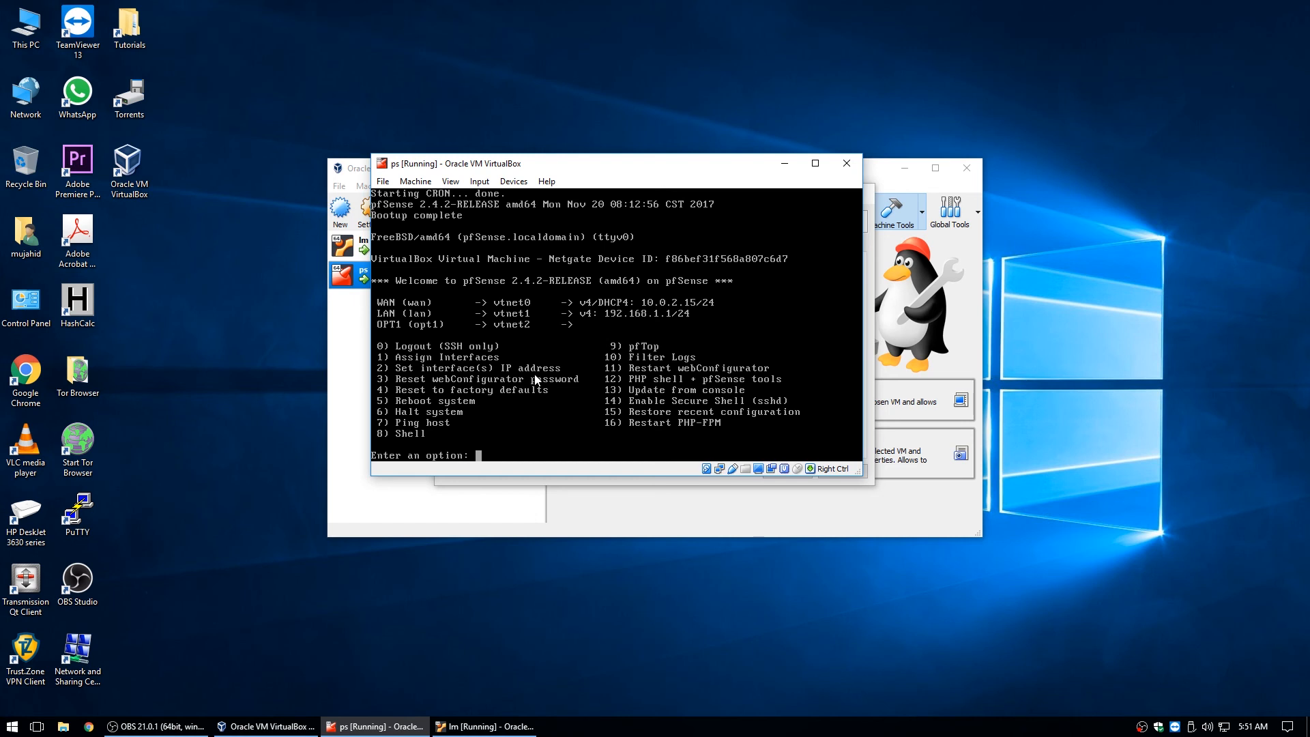
Using menu option 2, give LAN 10.99.99.1/24 with no upstream gateway and no IPv6.
text(2)
key(Return)
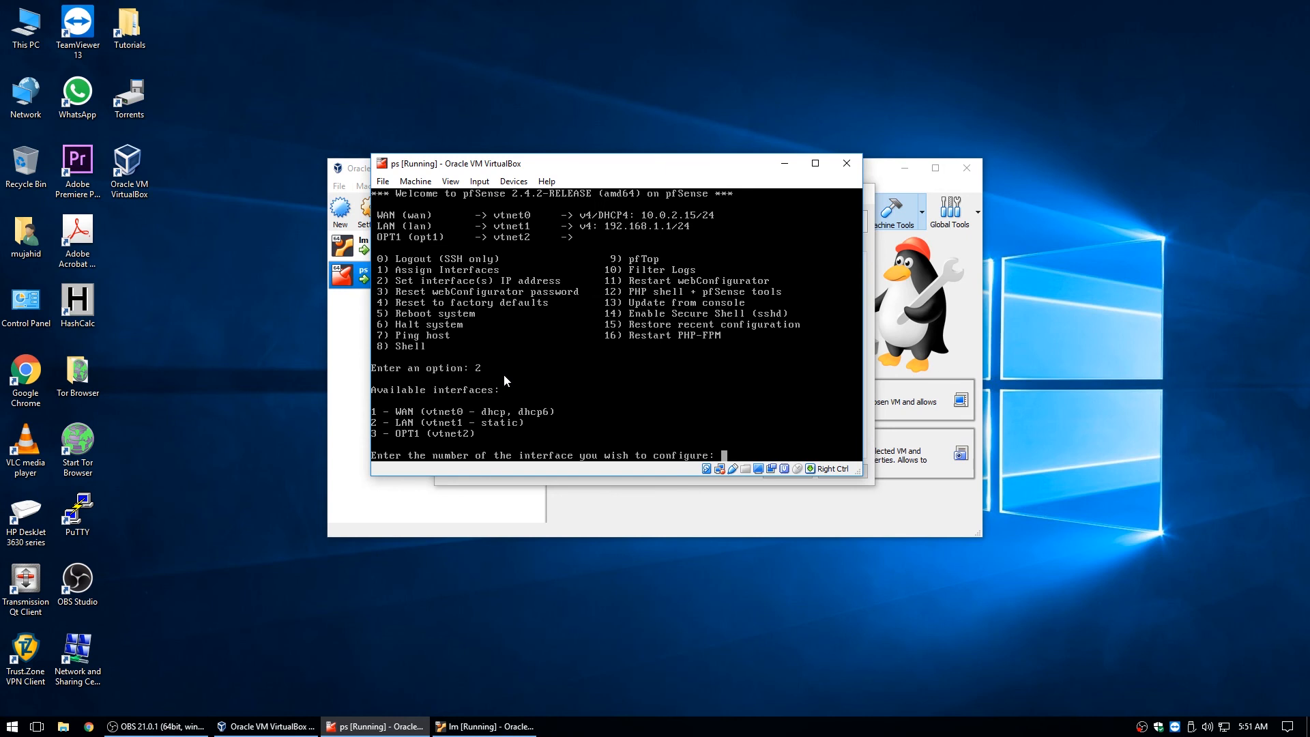
text(2)
key(Return)
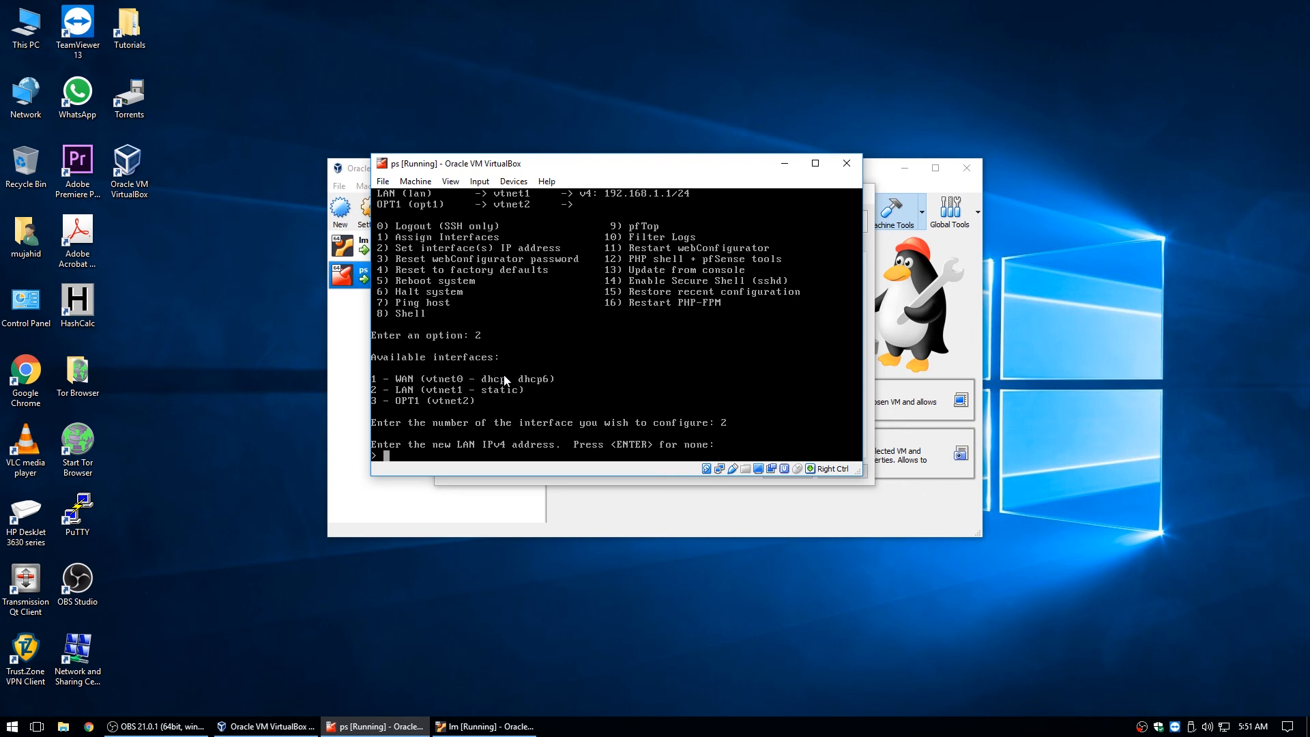
text(10.99.99.1)
key(Return)
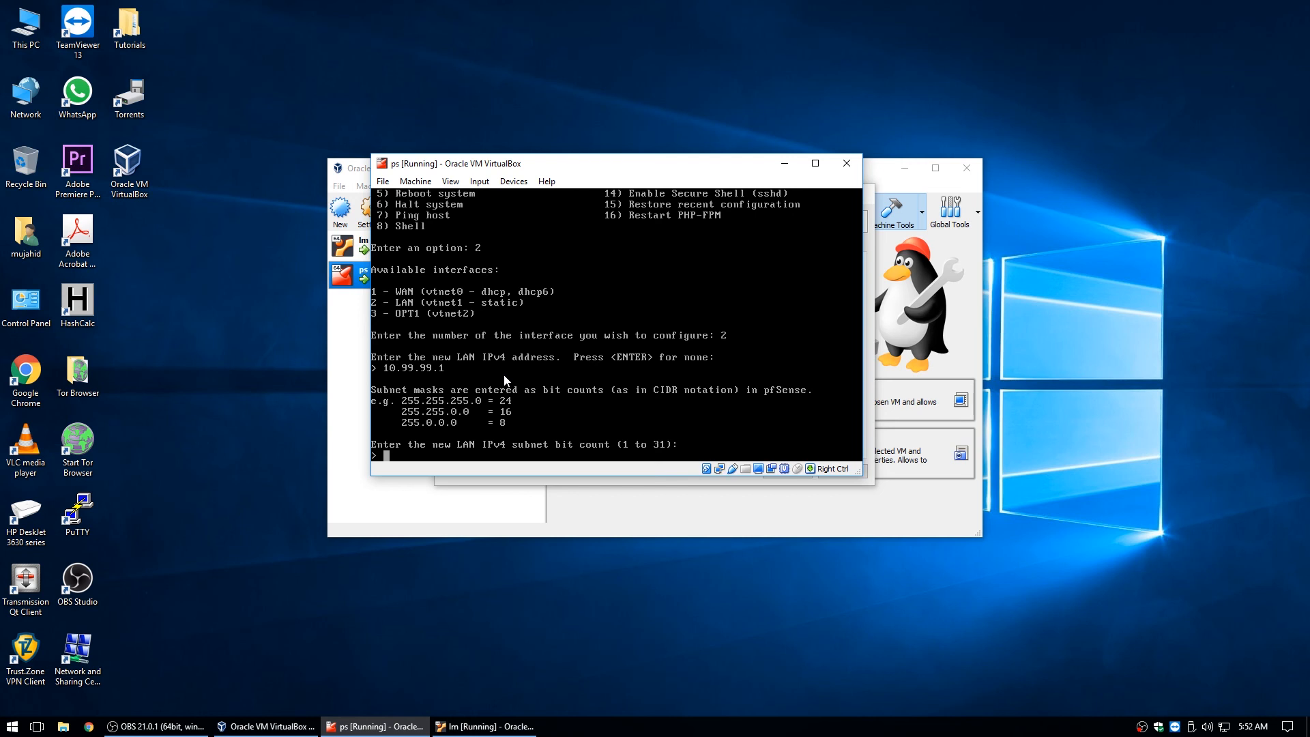
text(24)
key(Return)
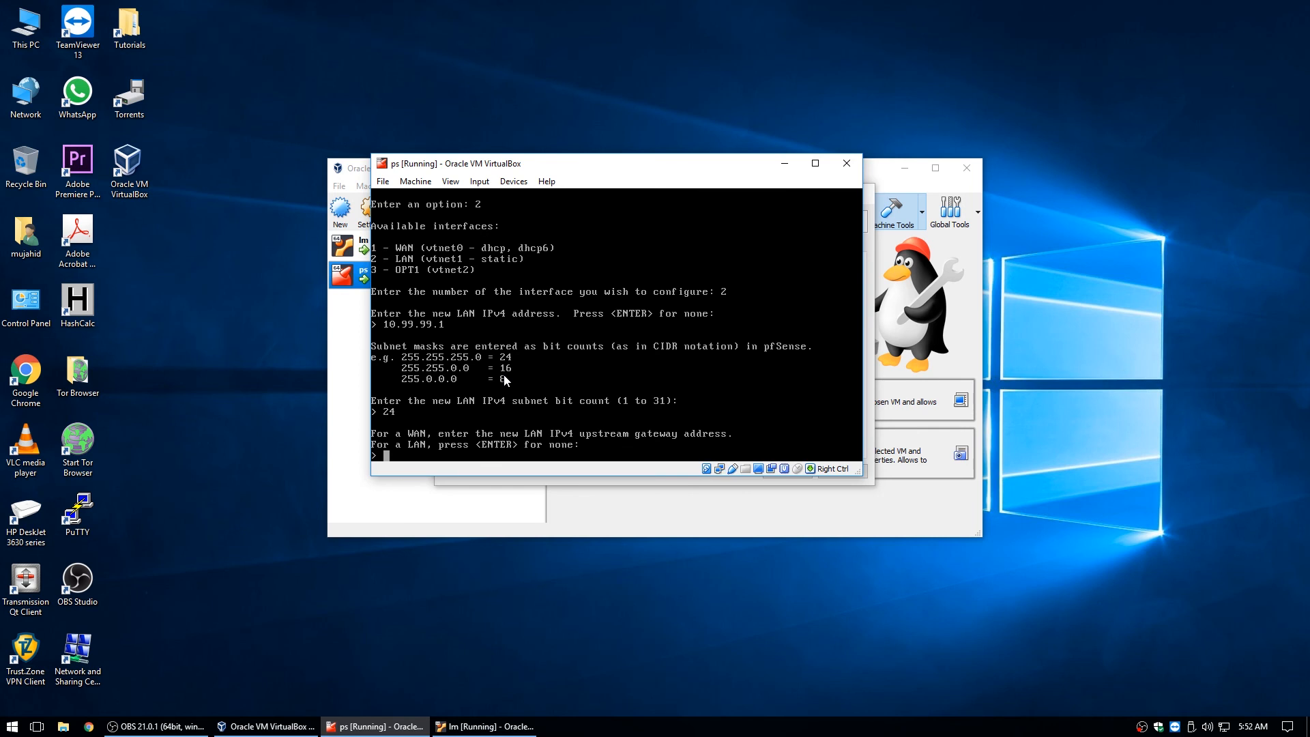
key(Return)
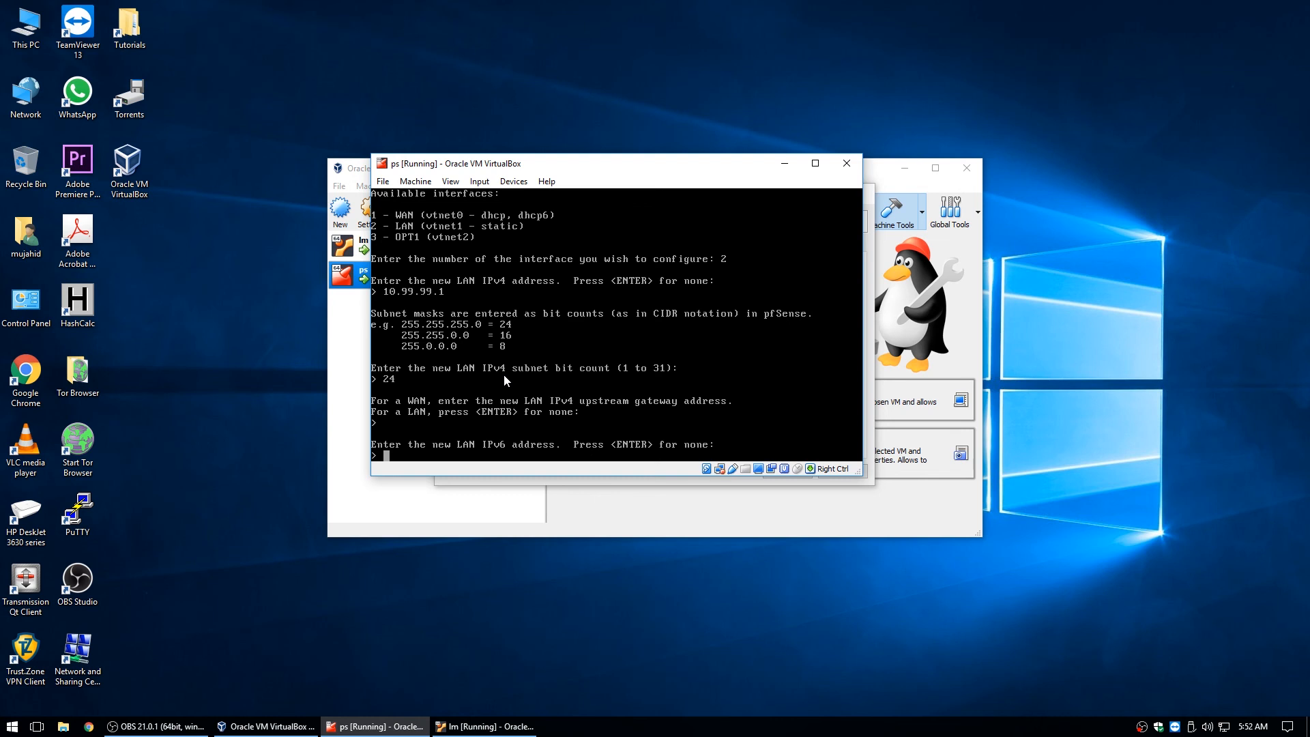
key(Return)
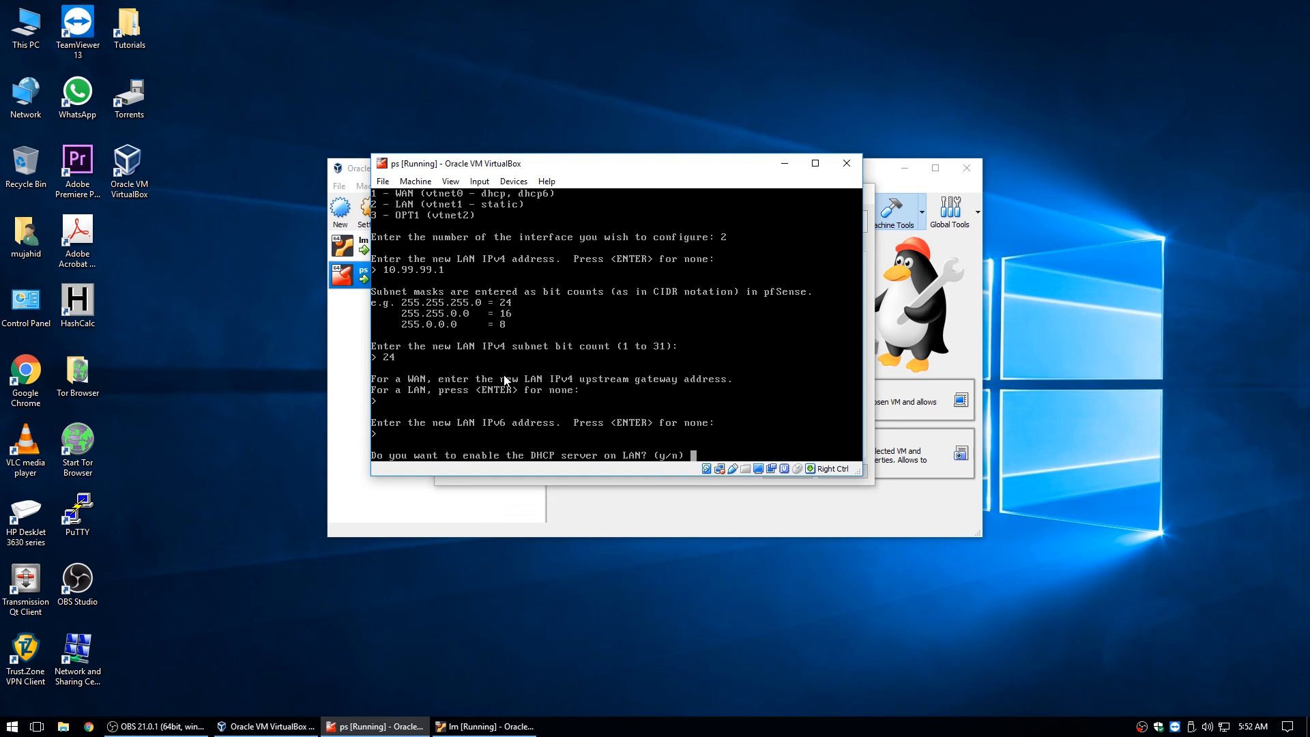
Answer y to enable LAN DHCP, with range start 10.99.99.10 and end 10.99.99.254.
text(h)
key(BackSpace)
text(y)
key(Return)
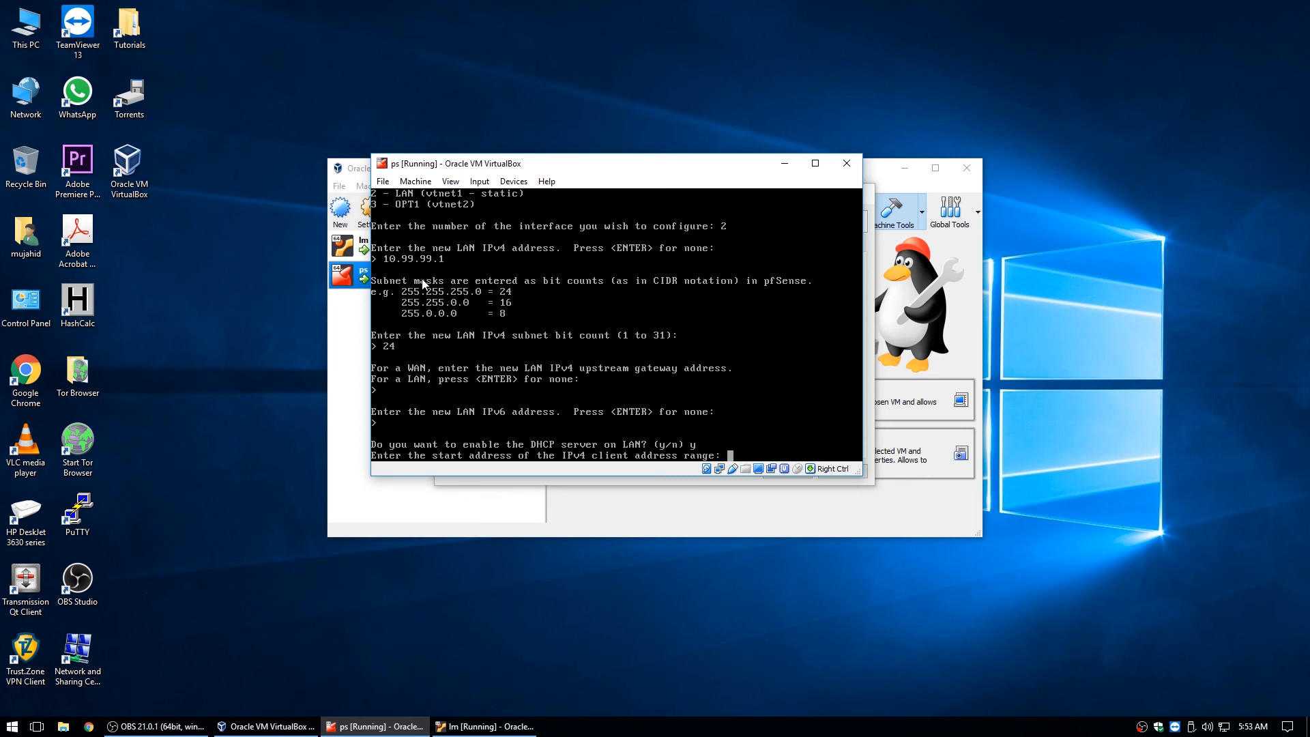
text(10.99.99.10)
key(Return)
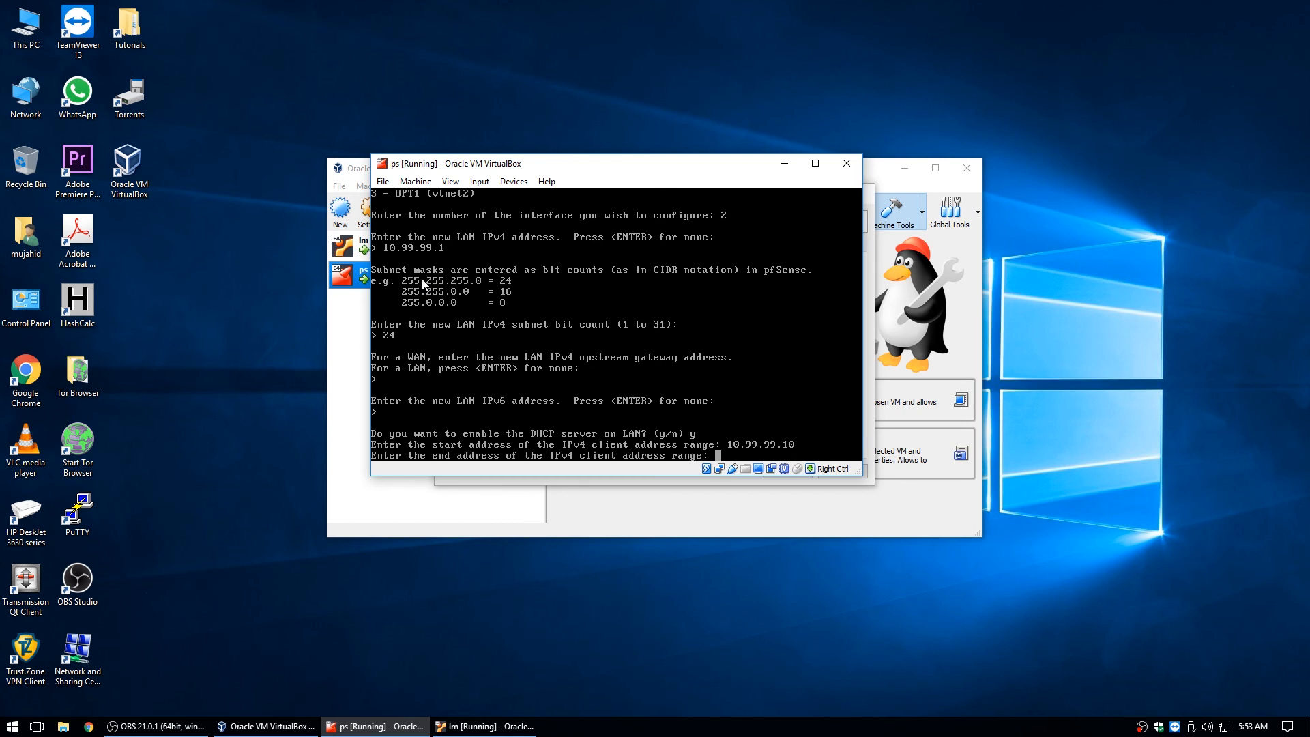
text(10.99.99.254)
key(Return)
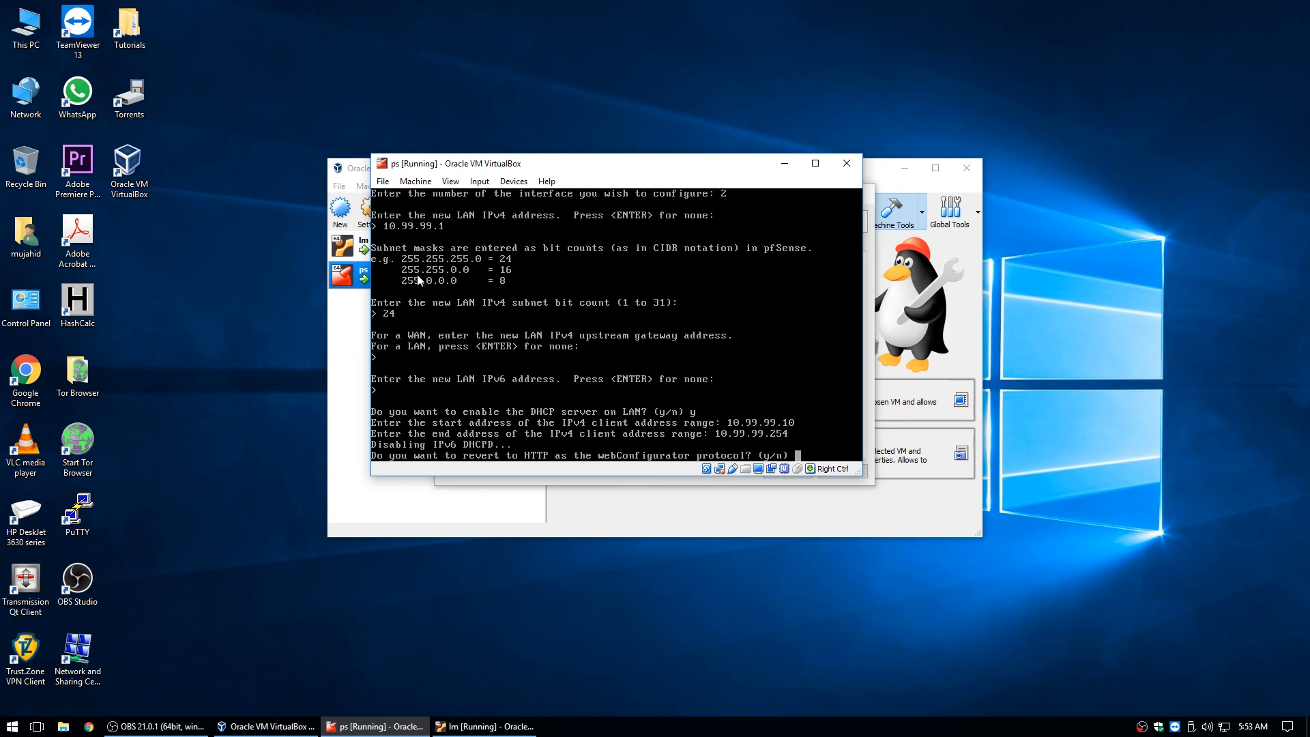
Accept reverting the webConfigurator to HTTP, then continue back to the pfSense console menu.
text(y)
key(Return)
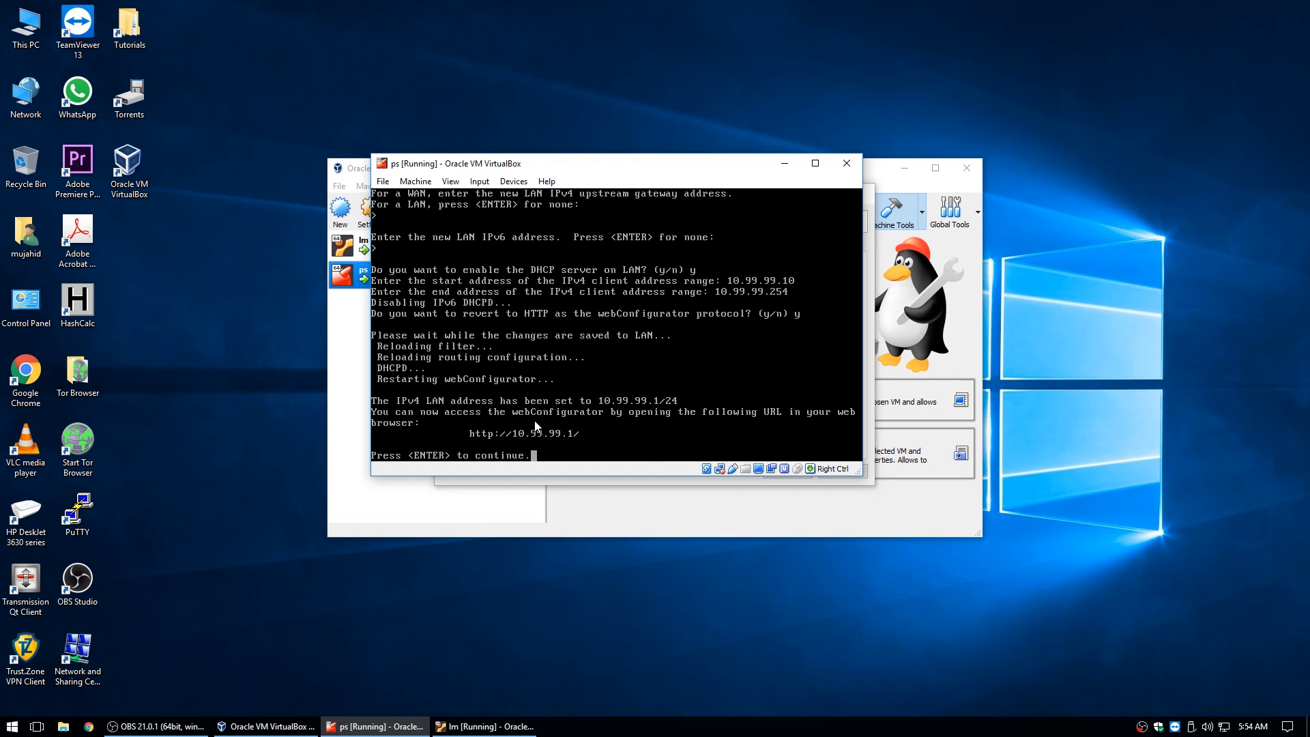
key(Return)
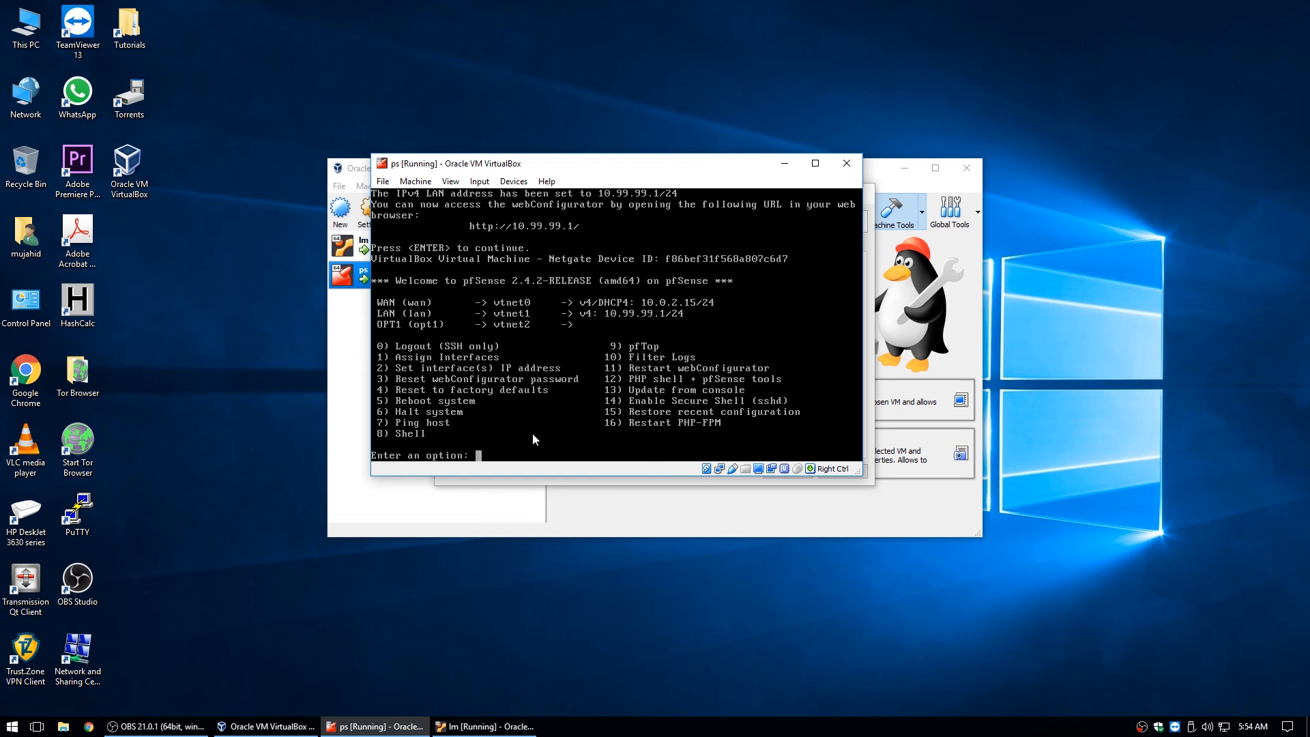
Switch to the Linux Mint VM, log in, and view its wired connection details (192.168.1.100).
click(785, 164)
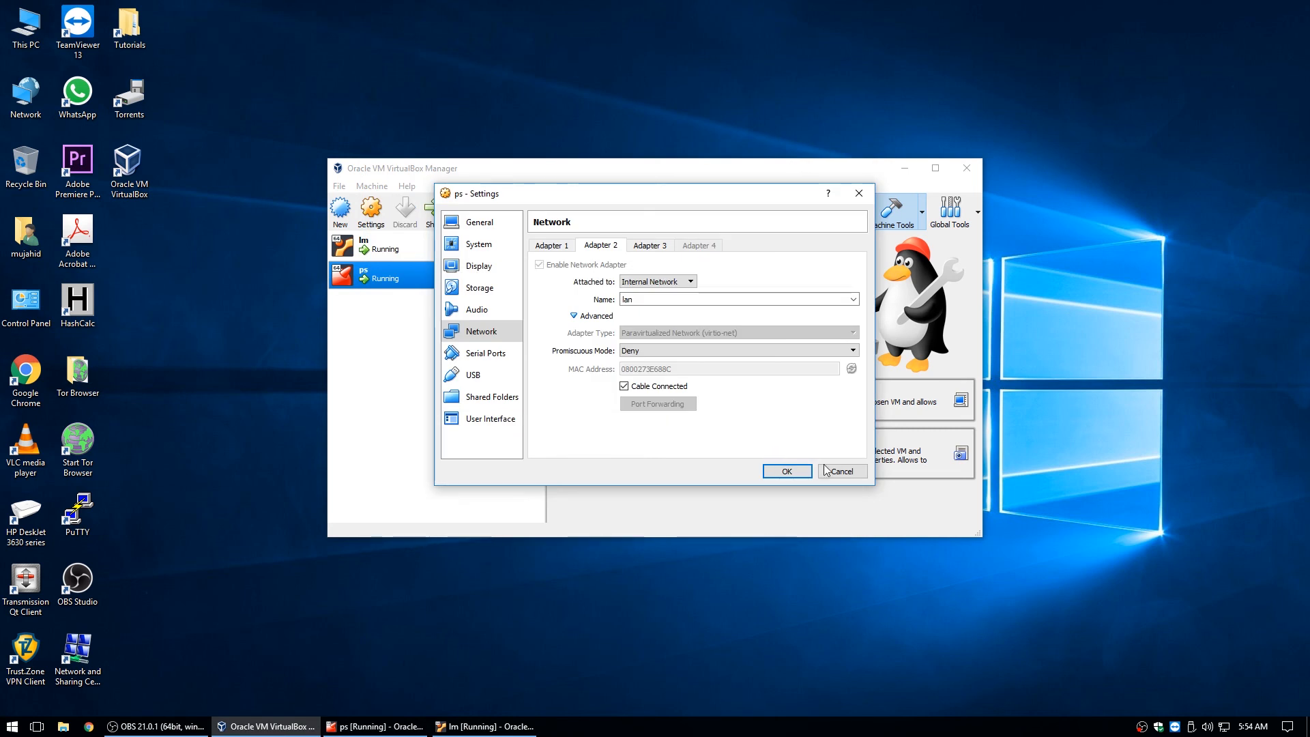
click(826, 470)
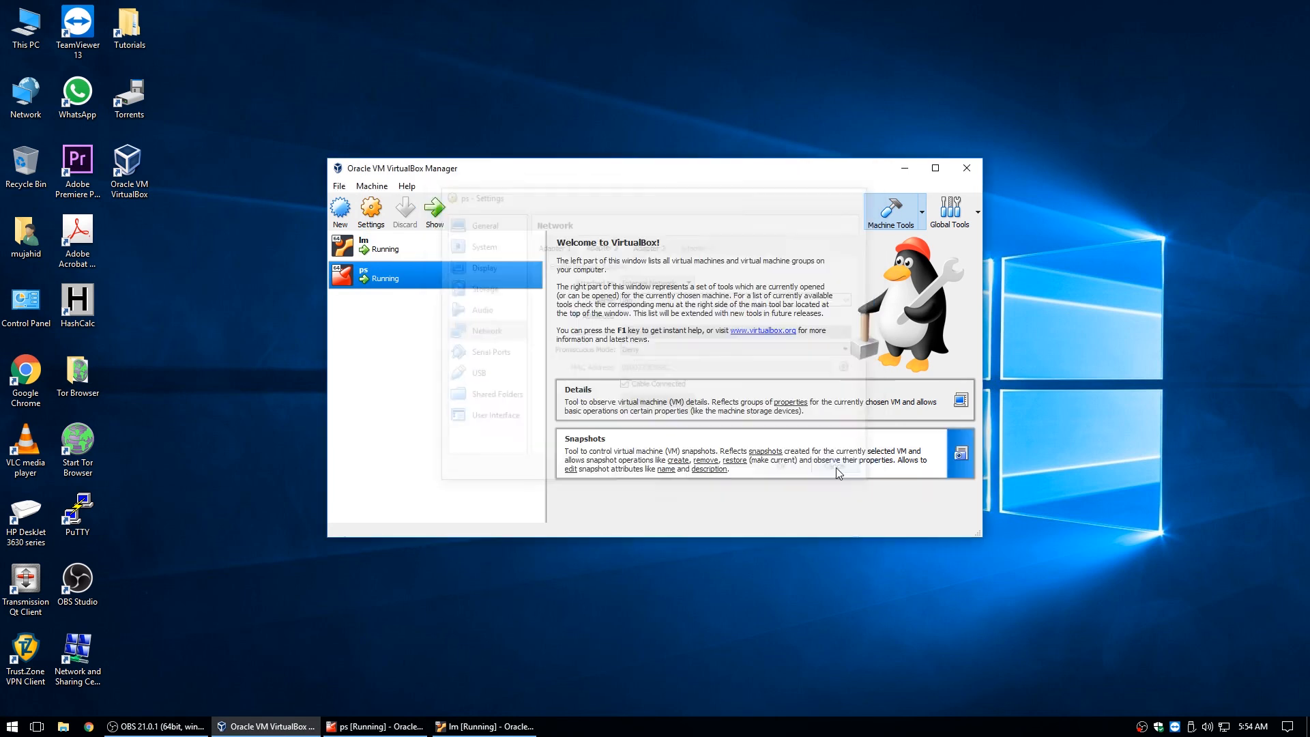
click(523, 727)
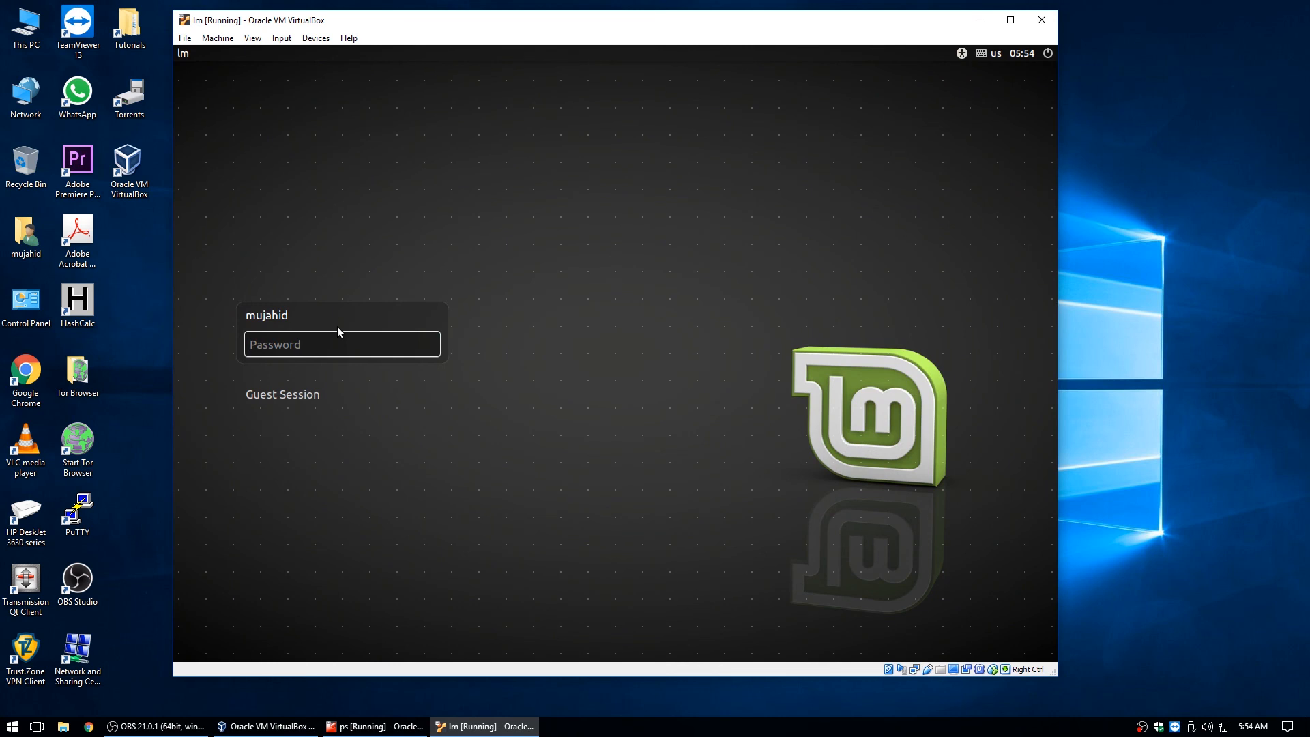
text(******)
key(Return)
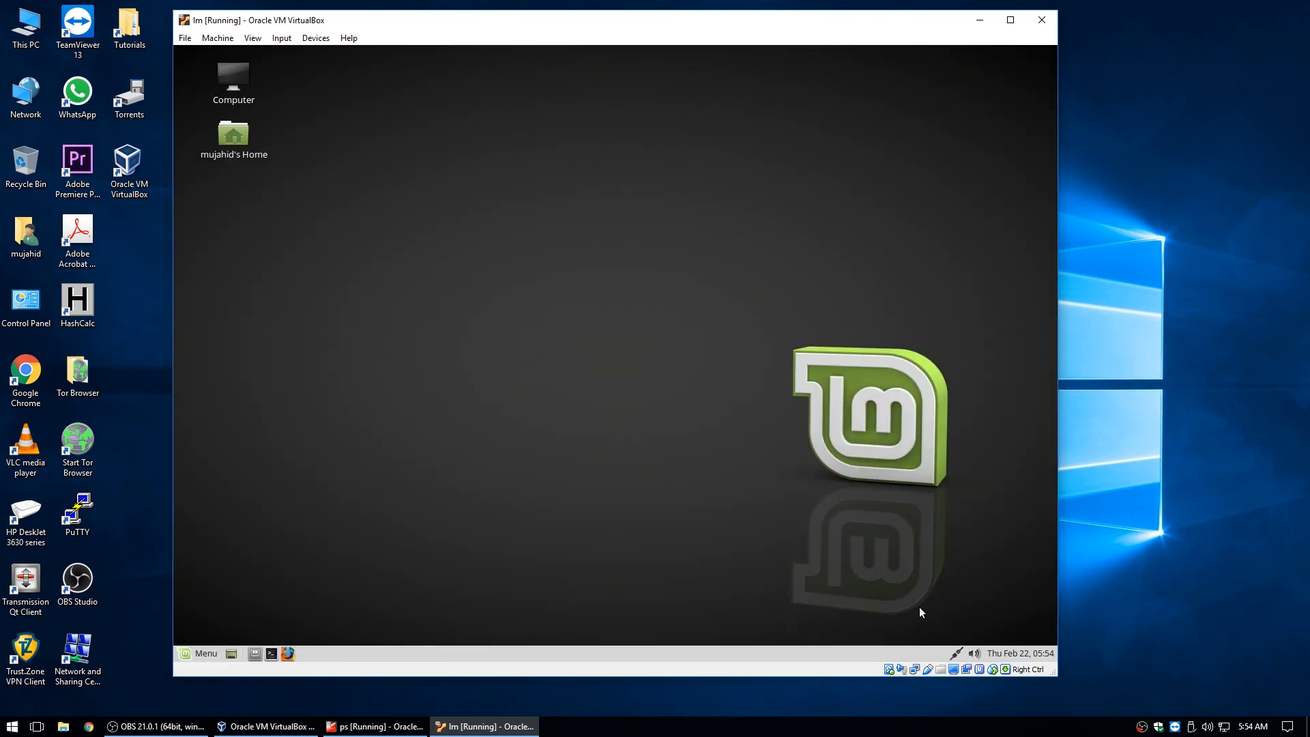
click(956, 653)
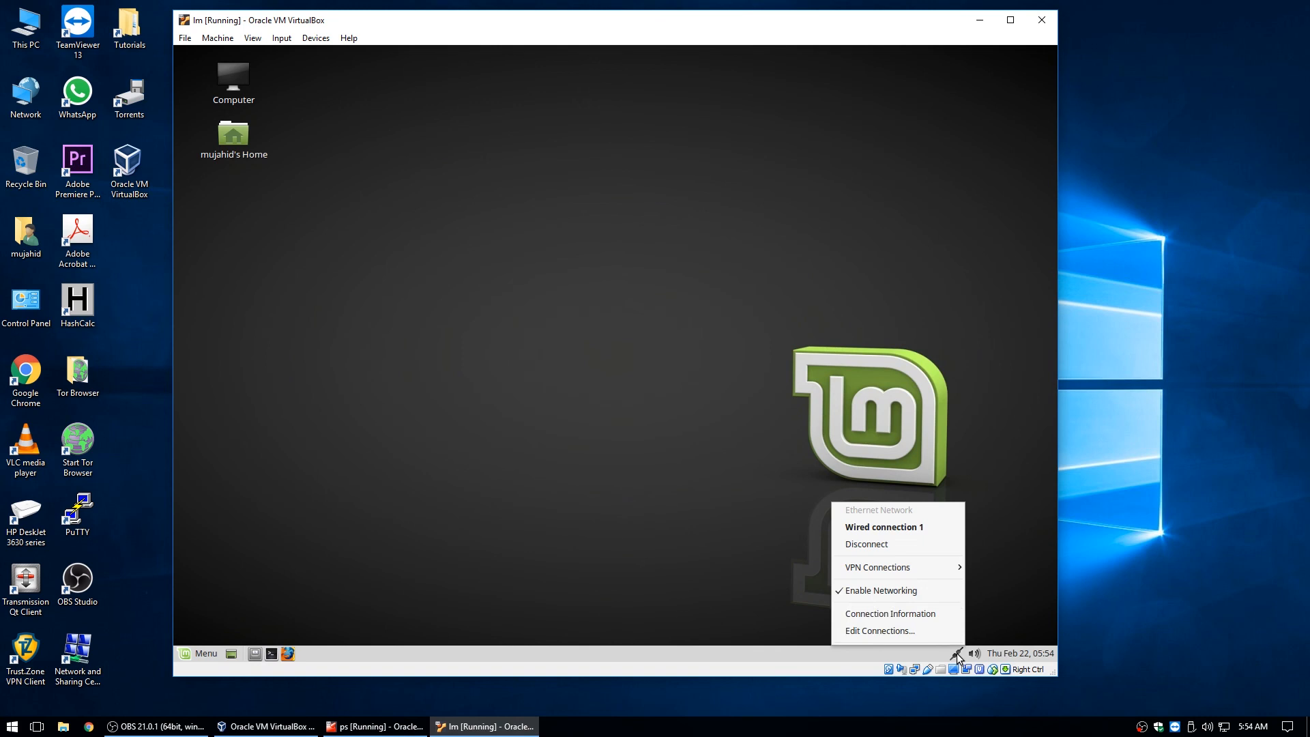
click(912, 613)
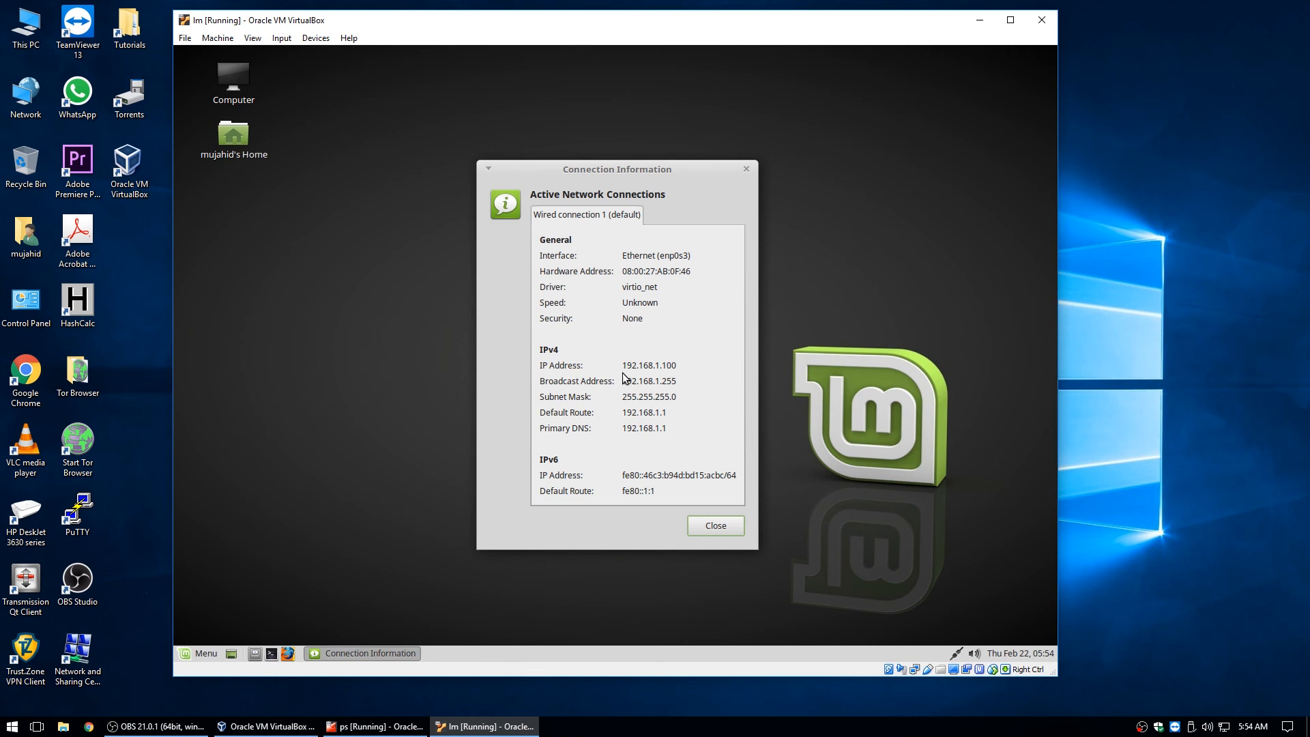
Close Connection Information and open Wired connection 1 in the connection editor.
click(716, 529)
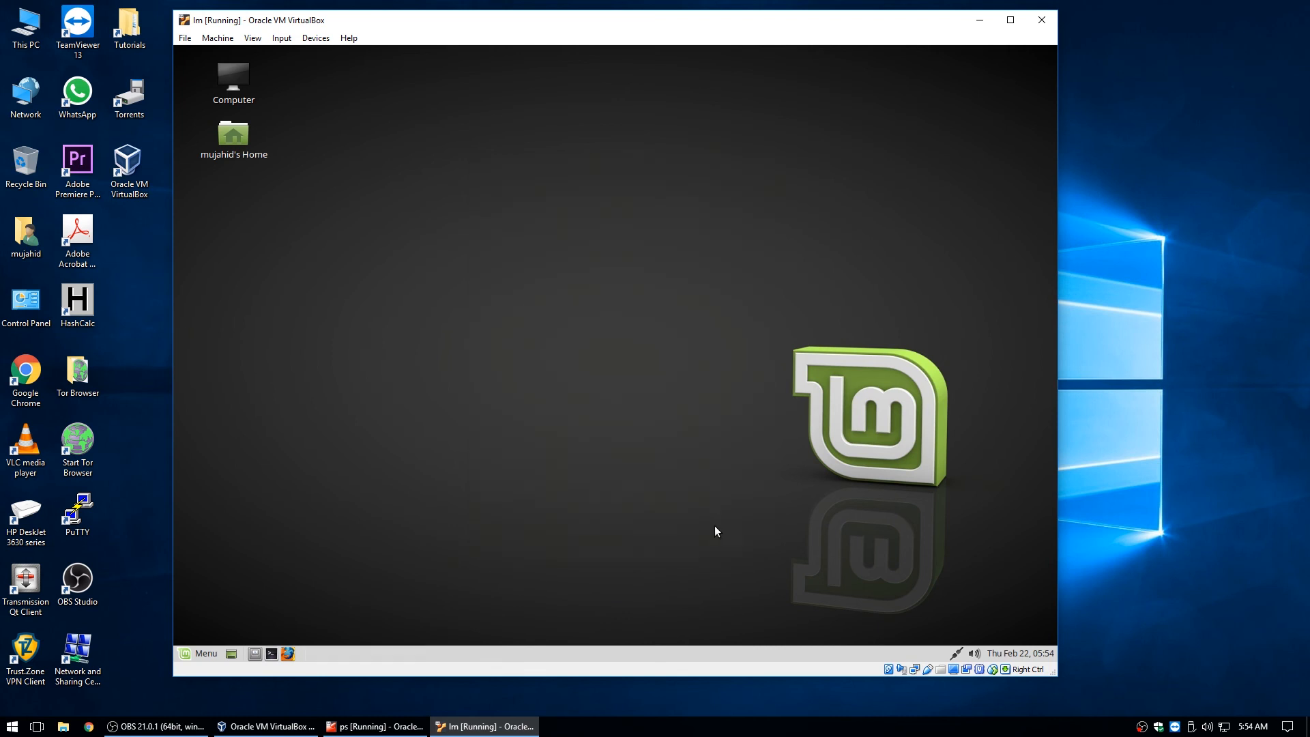
click(958, 652)
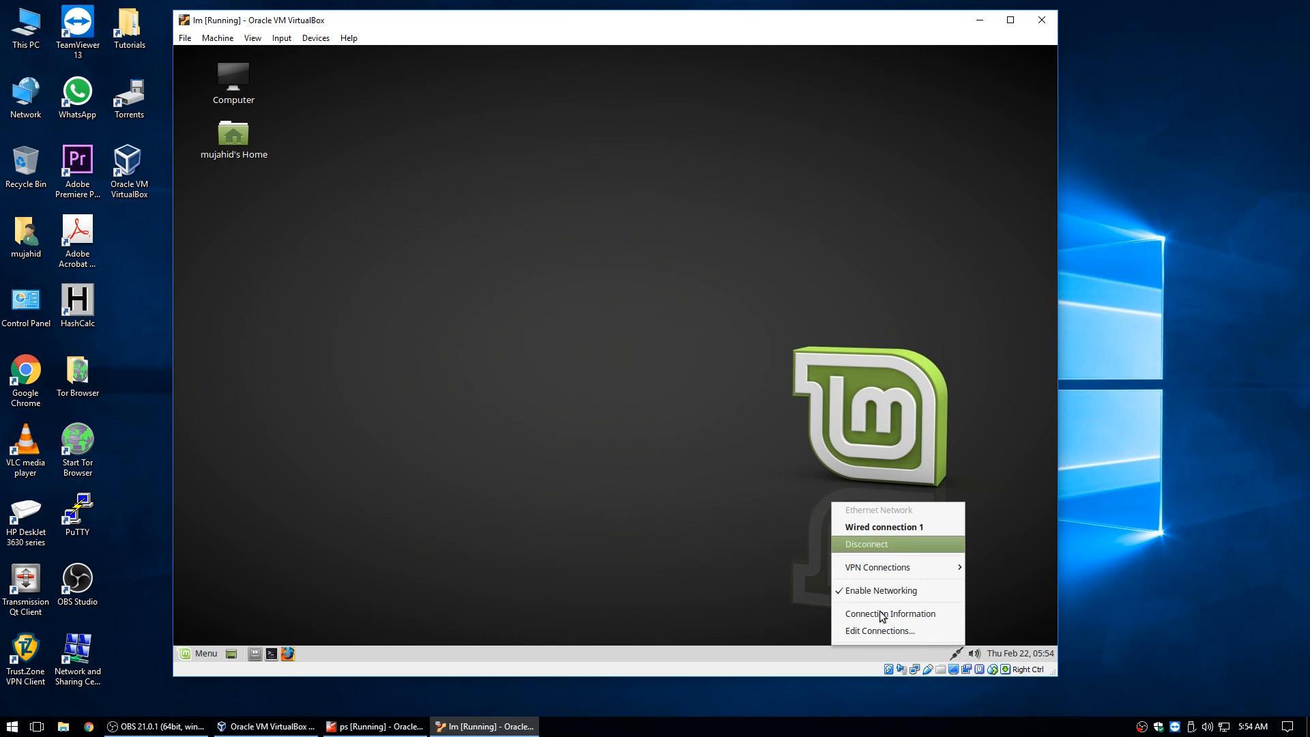
click(871, 631)
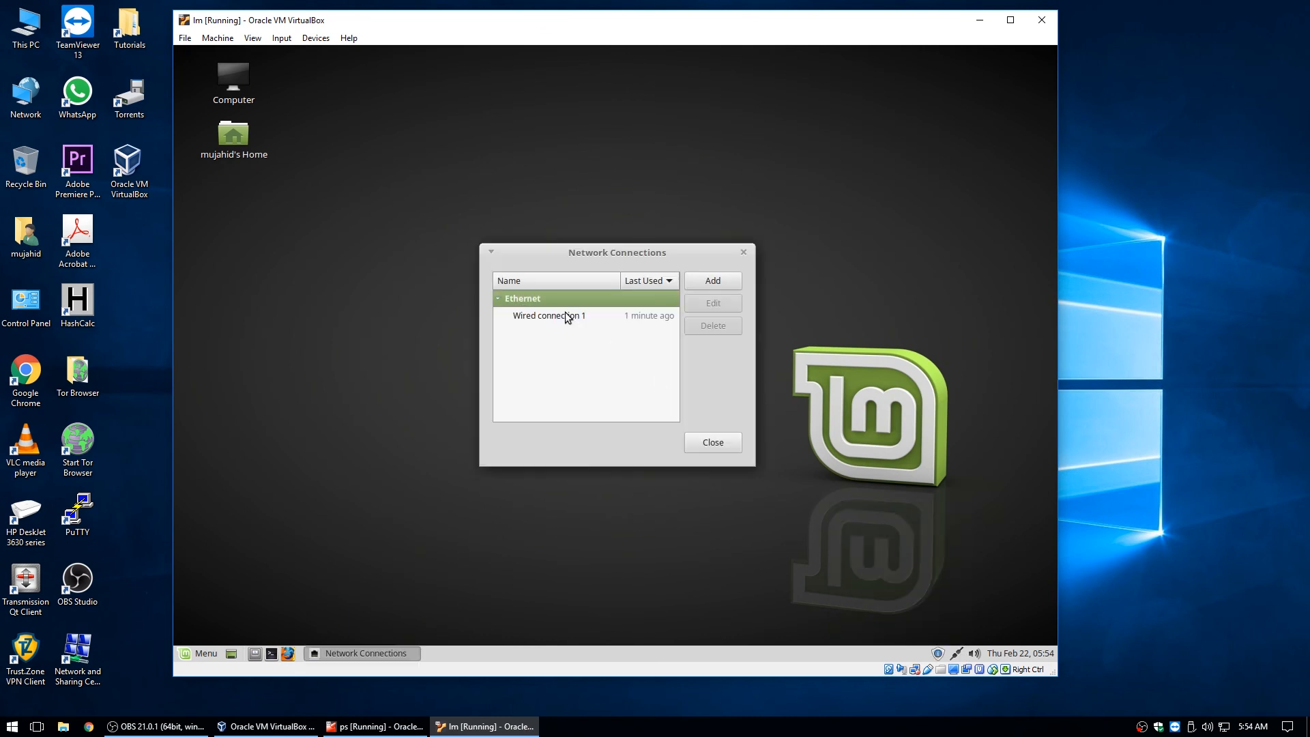
click(566, 317)
click(726, 300)
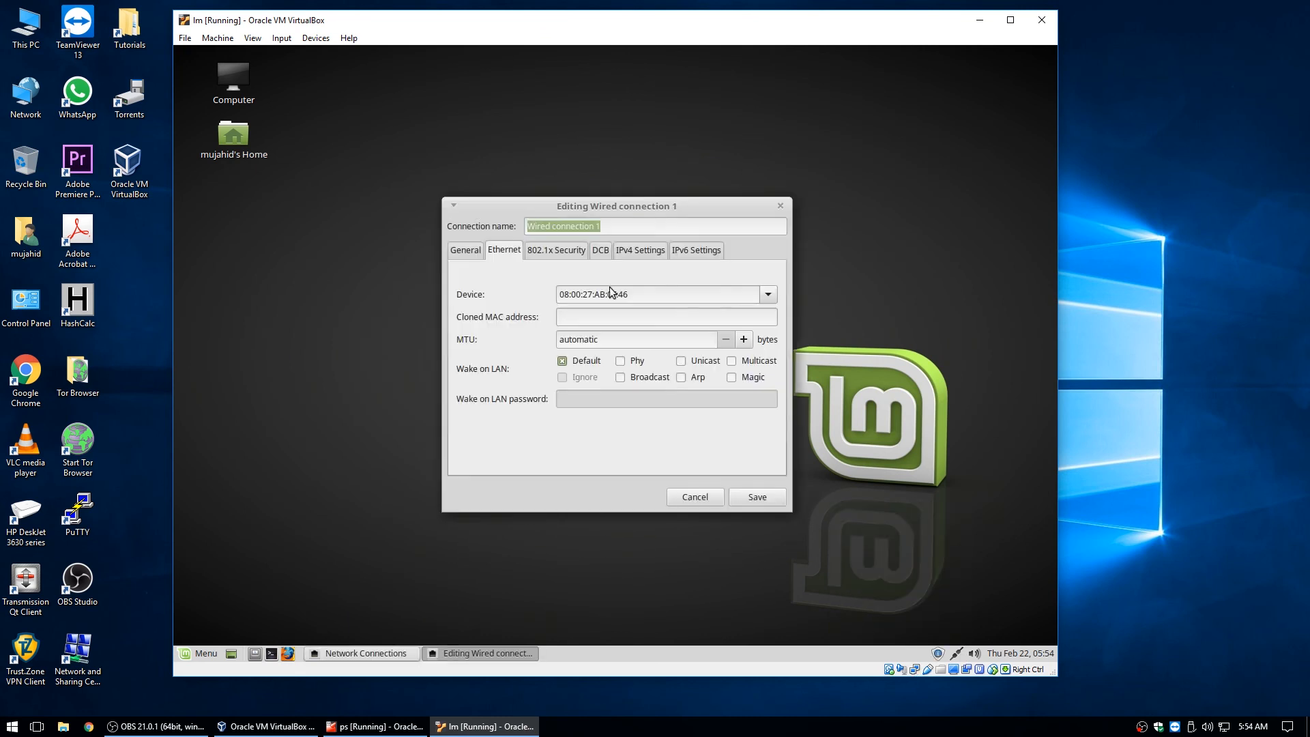
Set the IPv6 method to Ignore, then review the tabs and confirm IPv4 stays Automatic (DHCP).
click(707, 250)
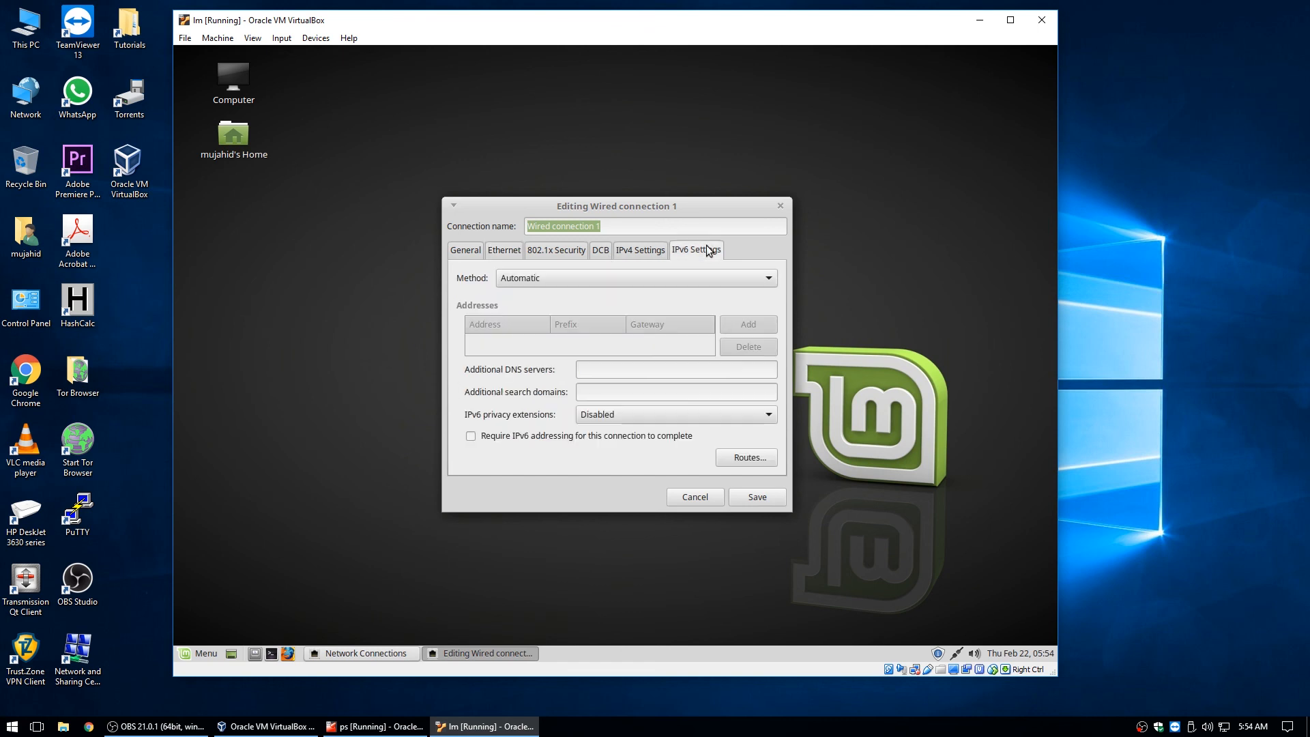
click(598, 276)
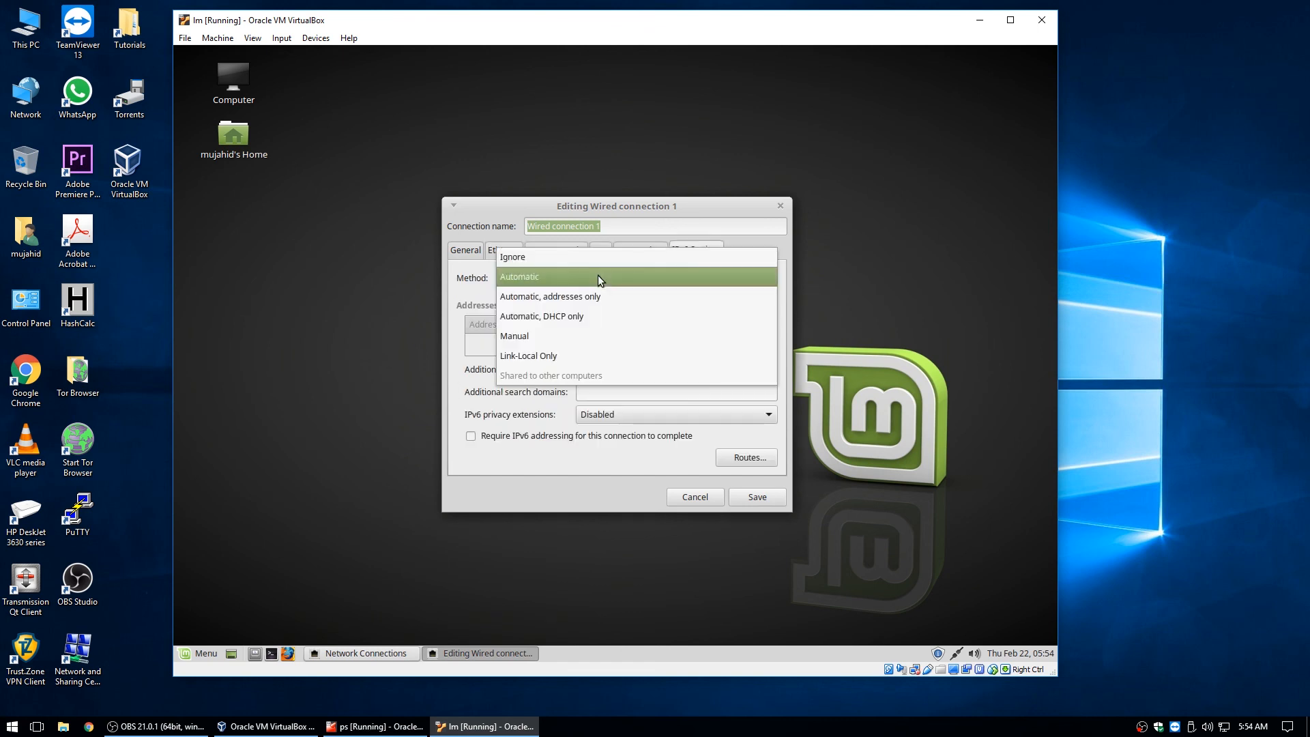
click(542, 260)
click(640, 250)
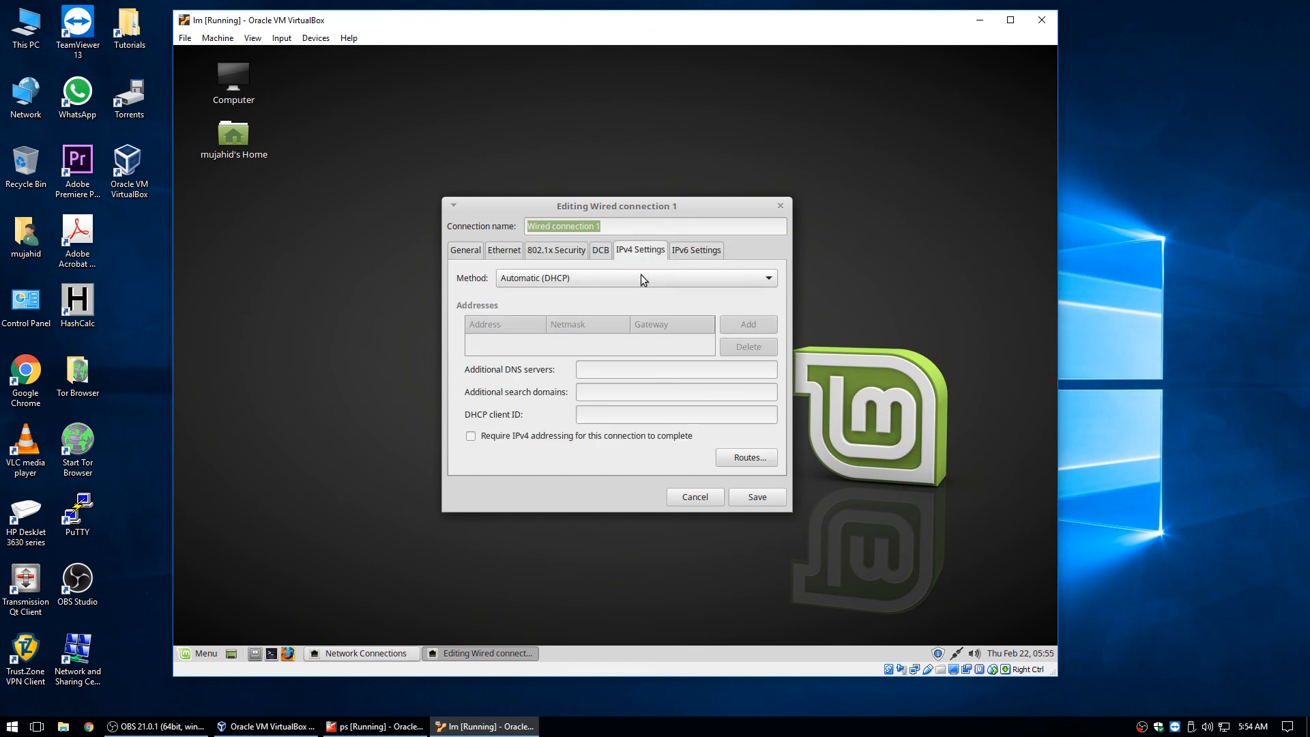
click(556, 250)
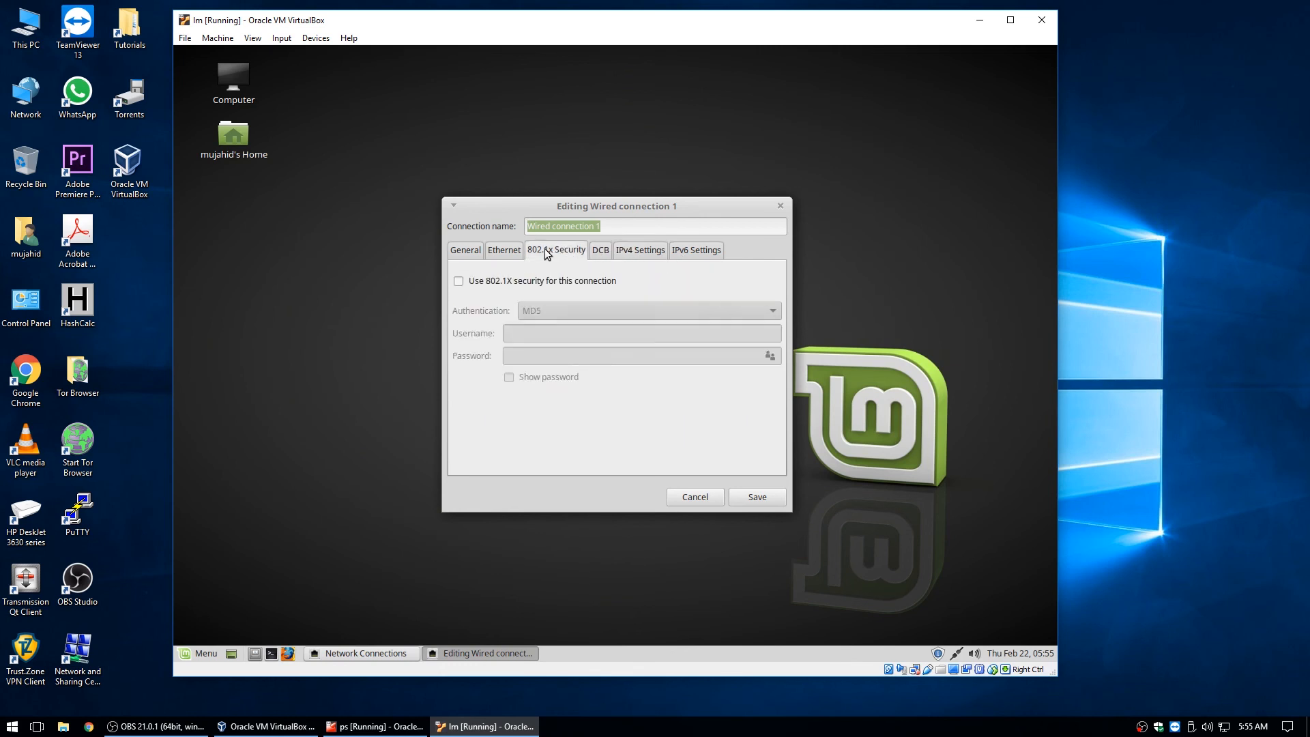
click(485, 251)
click(466, 250)
click(628, 251)
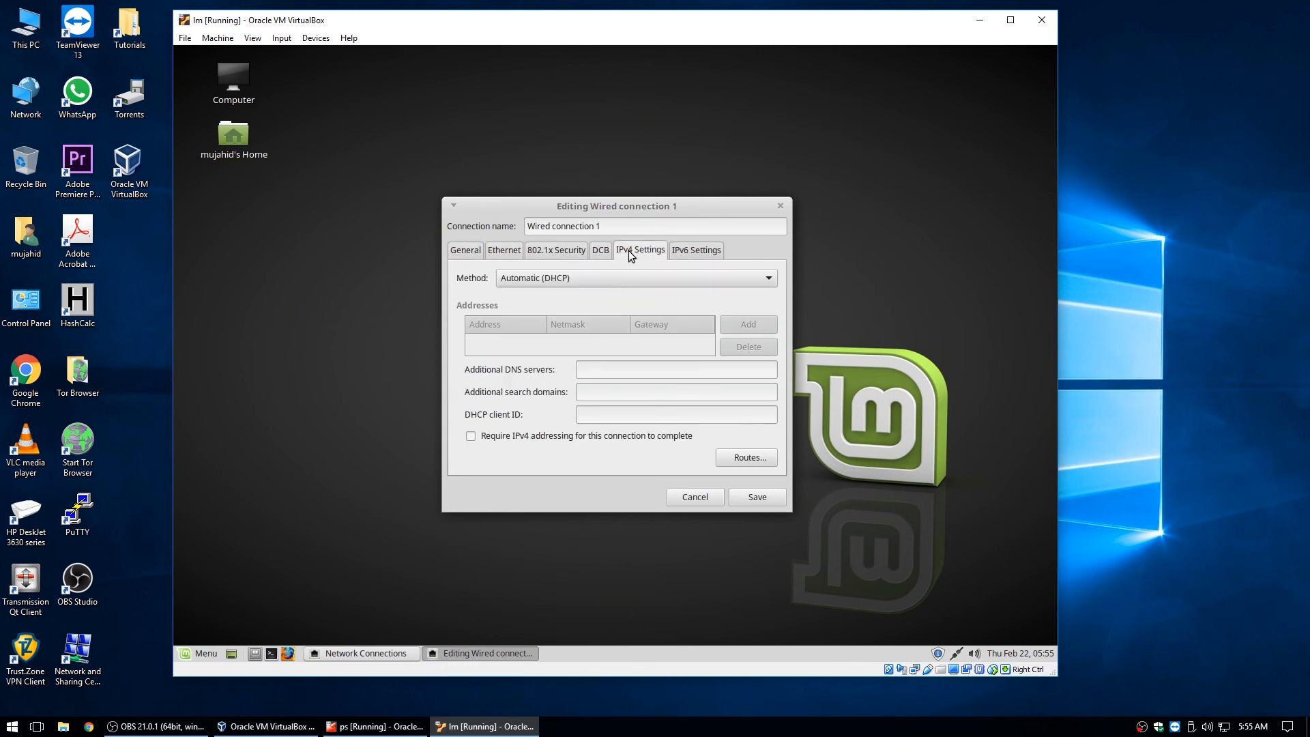
Save the edited wired connection, close the connections list, and recheck its connection details.
click(752, 495)
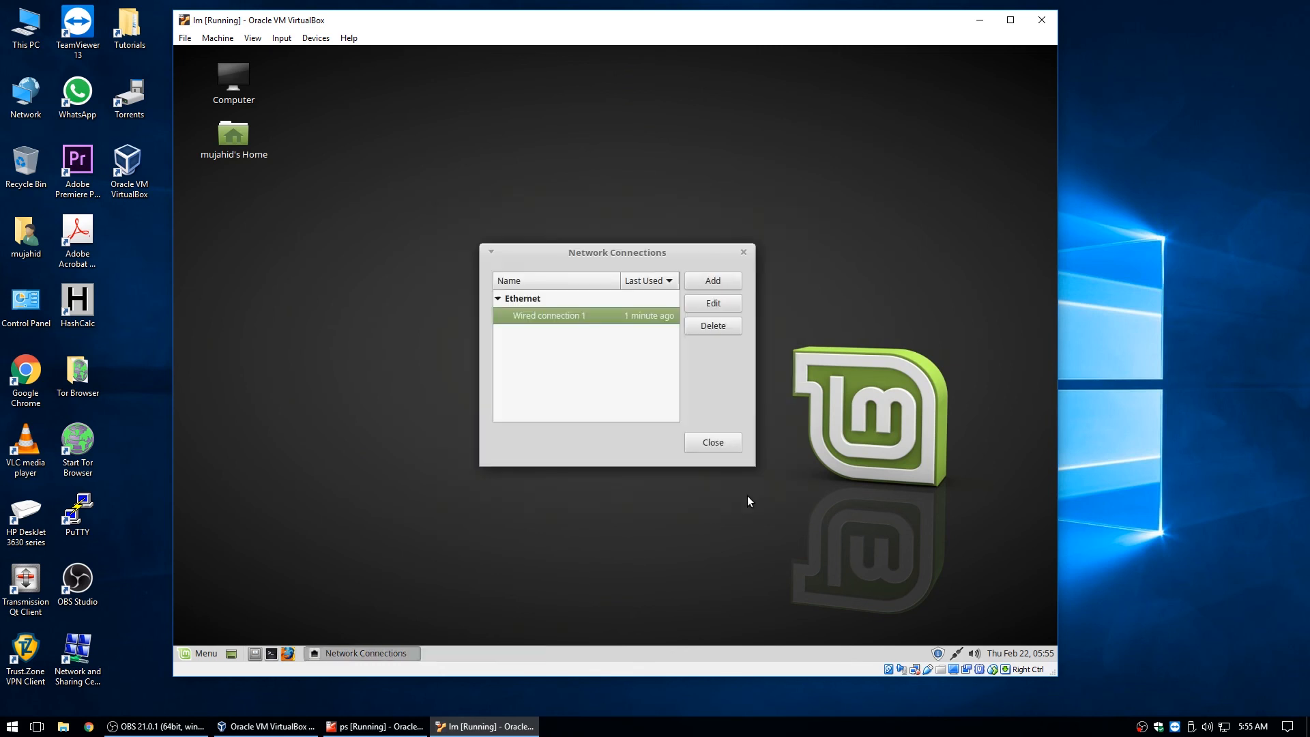
click(723, 444)
click(956, 653)
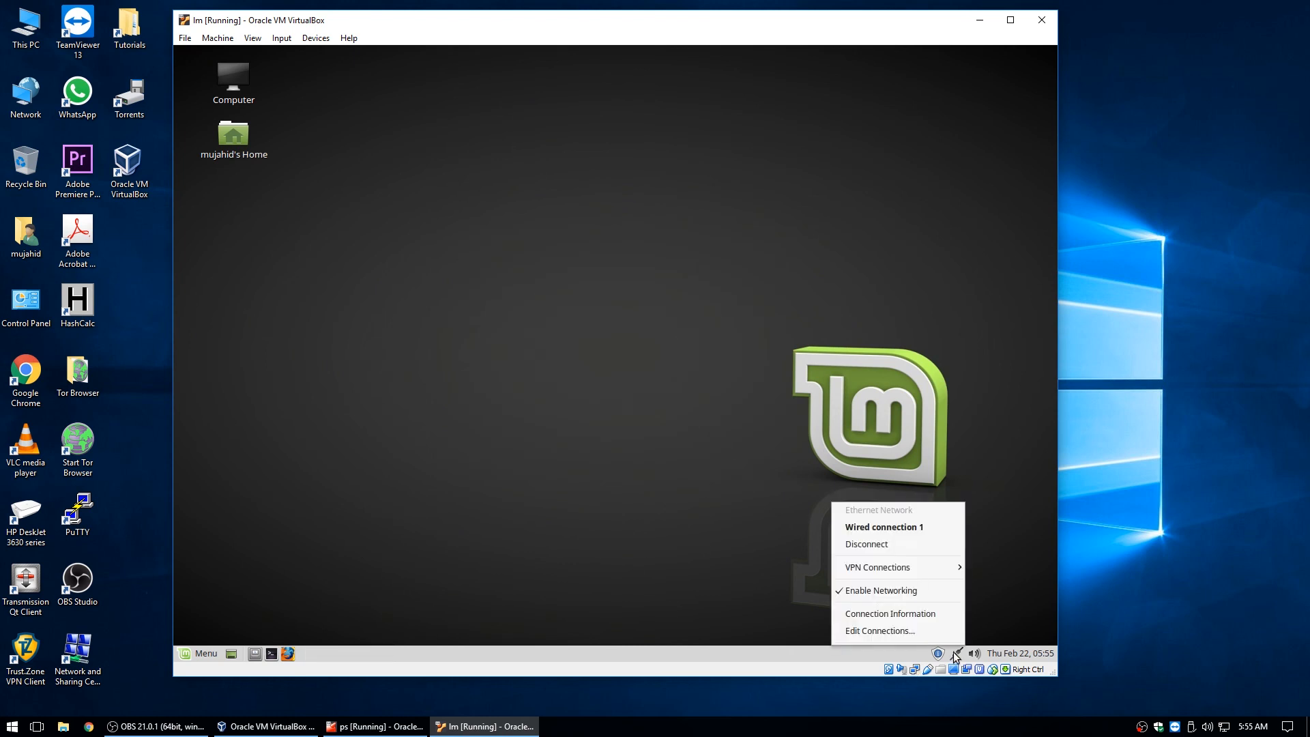
click(922, 616)
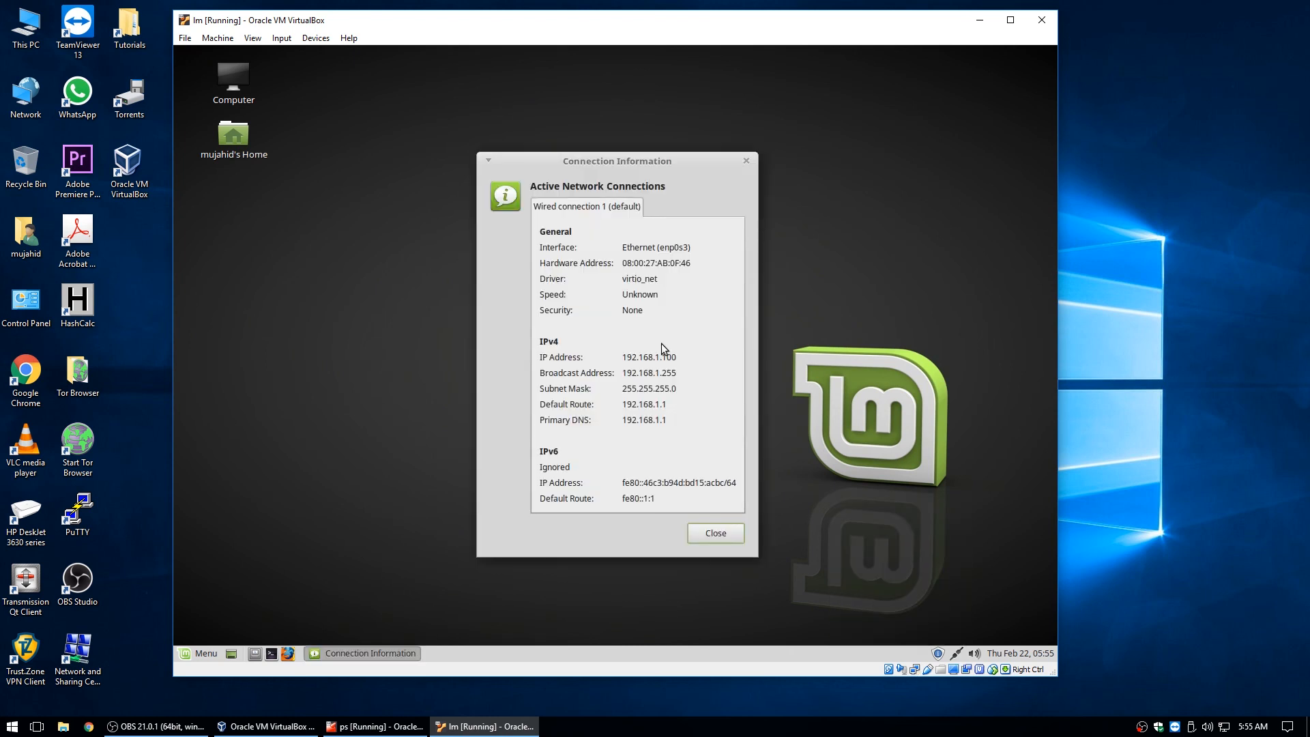
click(726, 535)
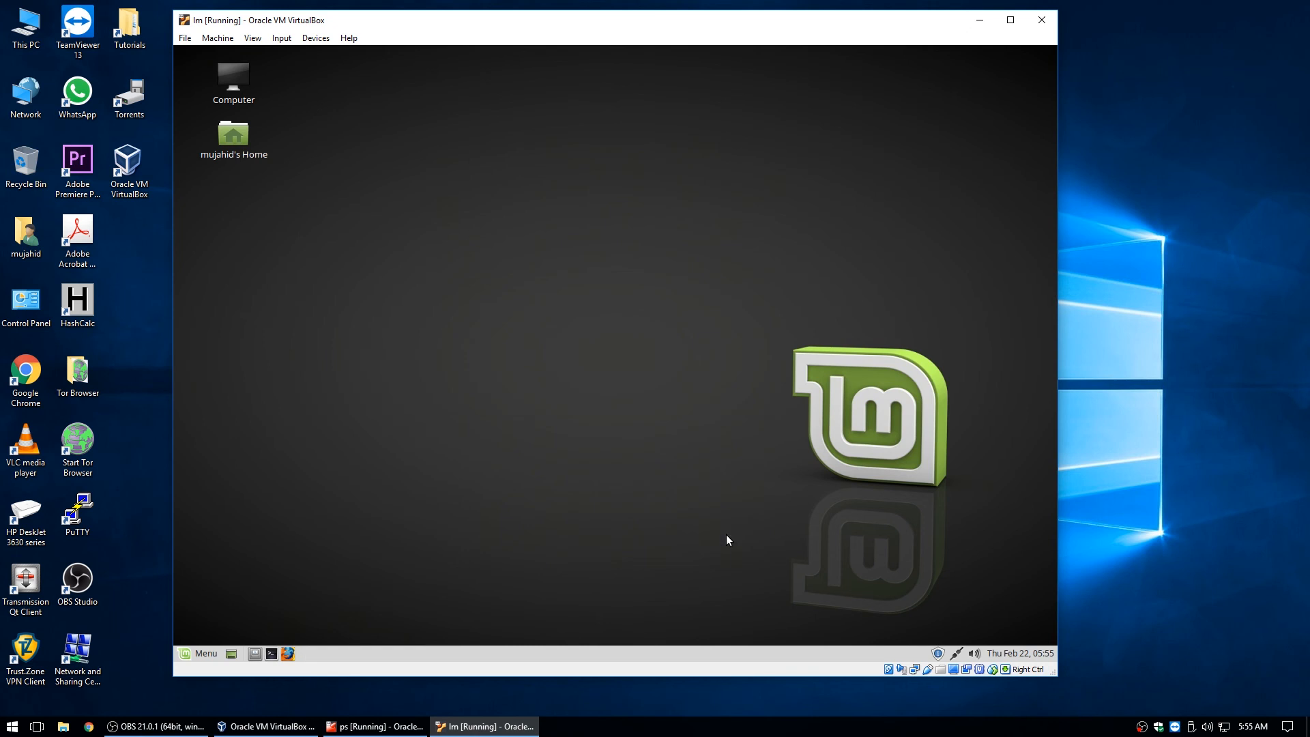
Disconnect and reconnect Wired connection 1, dismissing the connection notice permanently.
click(960, 653)
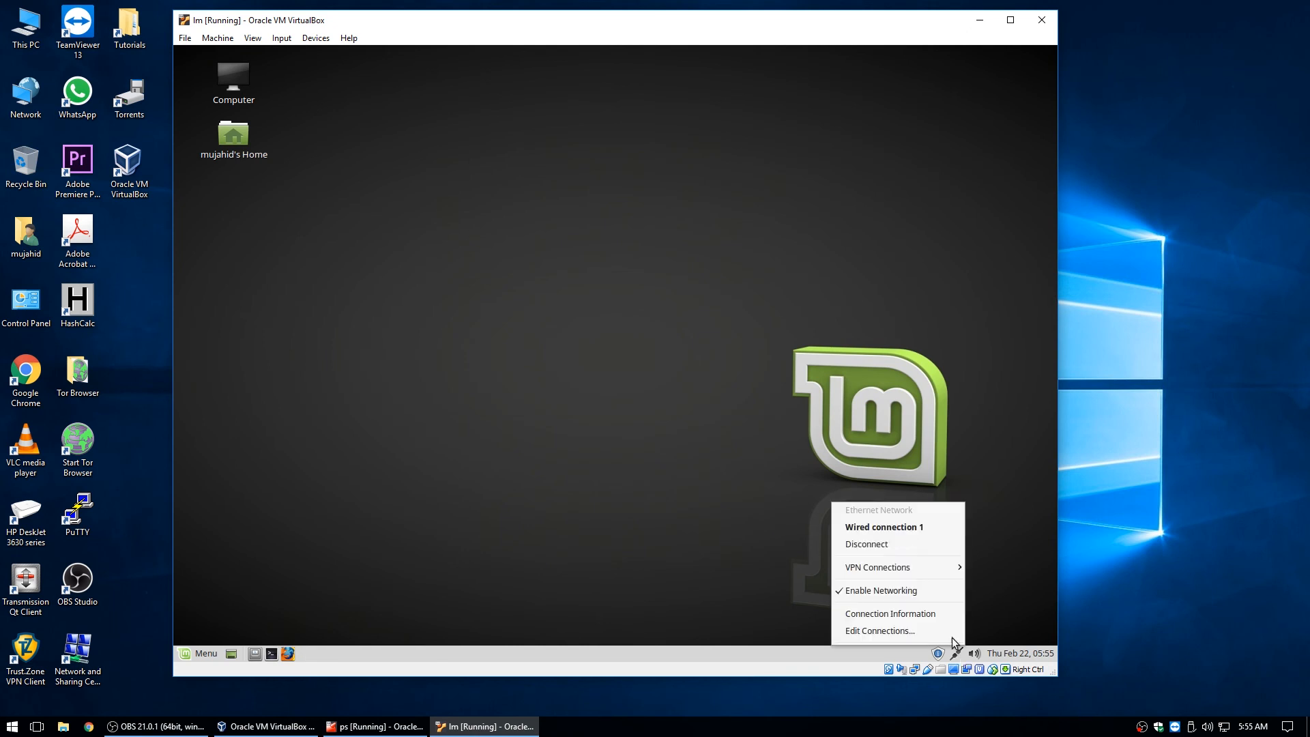
click(911, 546)
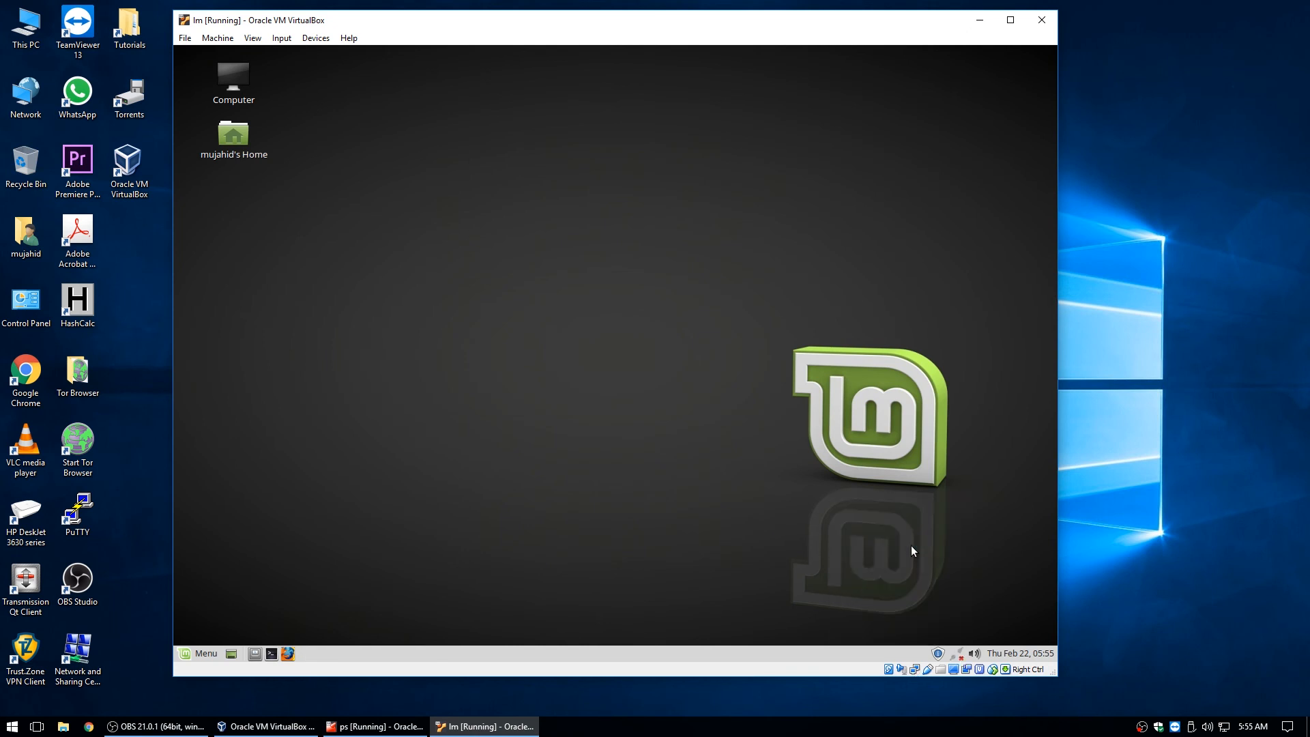
click(958, 654)
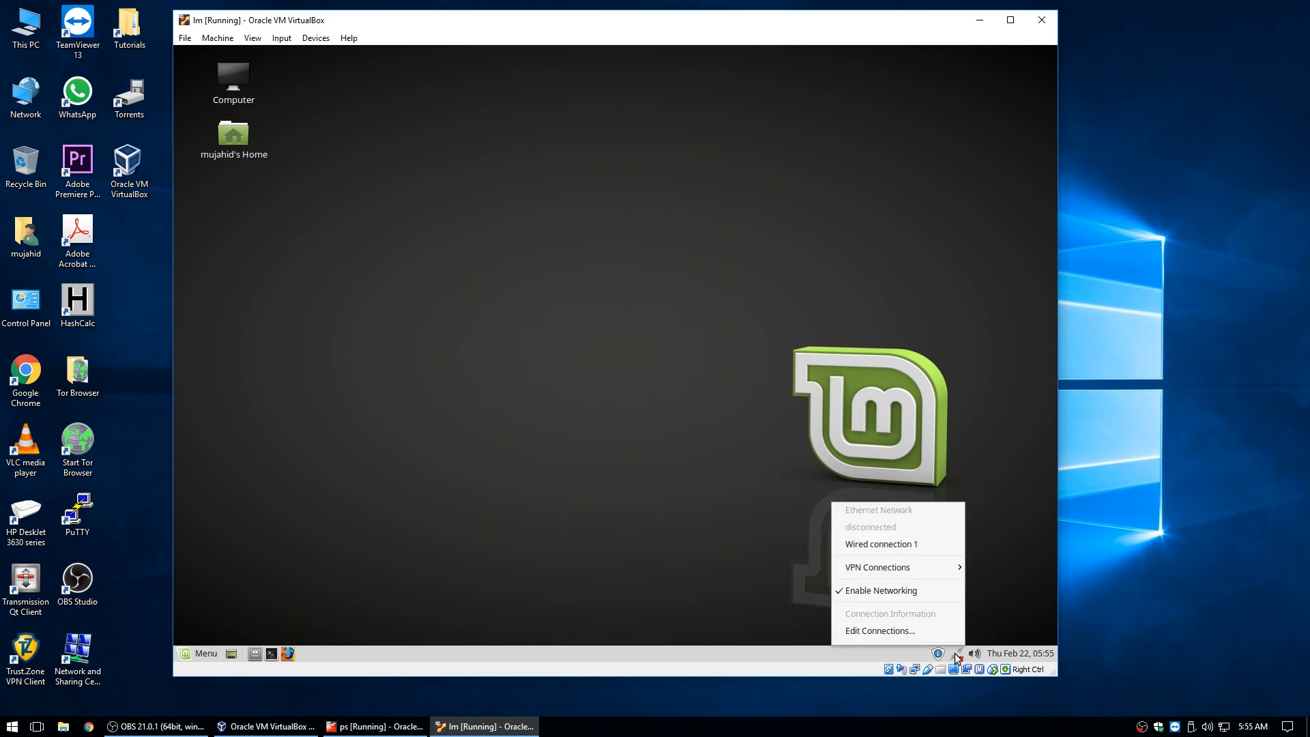
click(895, 550)
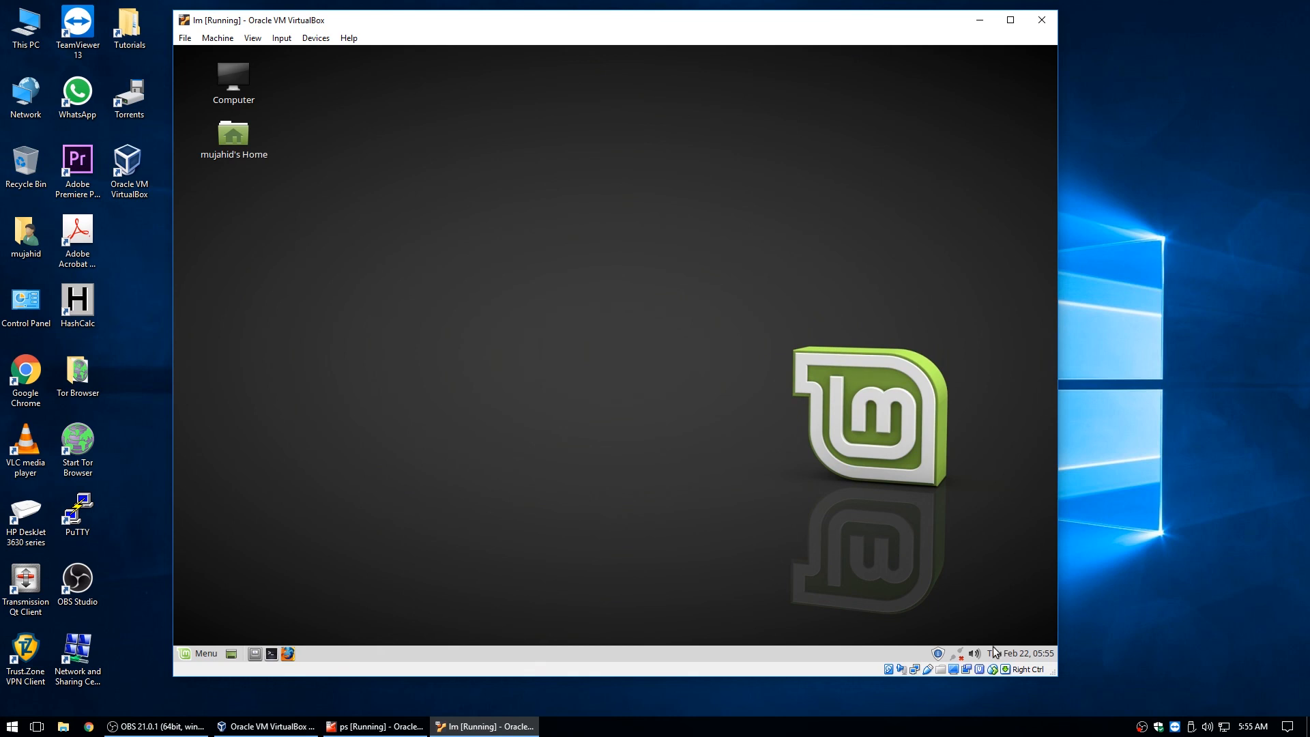
click(956, 652)
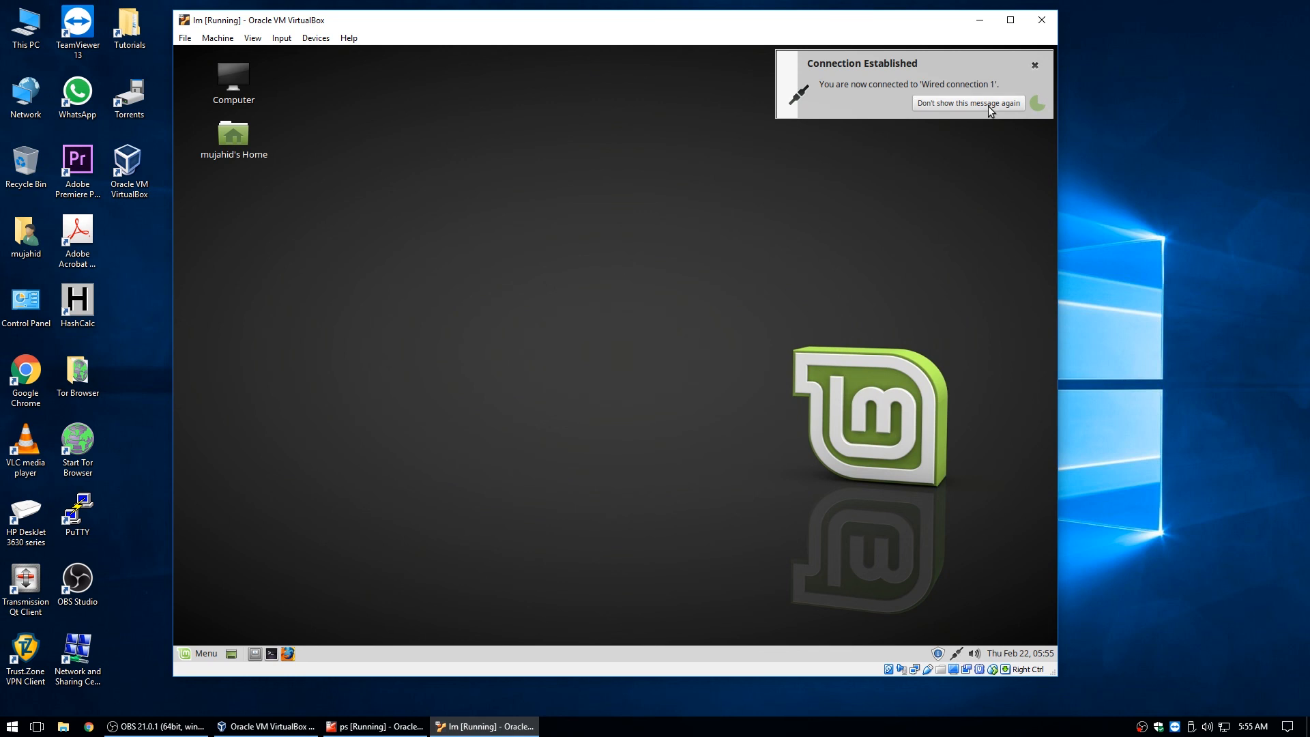
click(1004, 104)
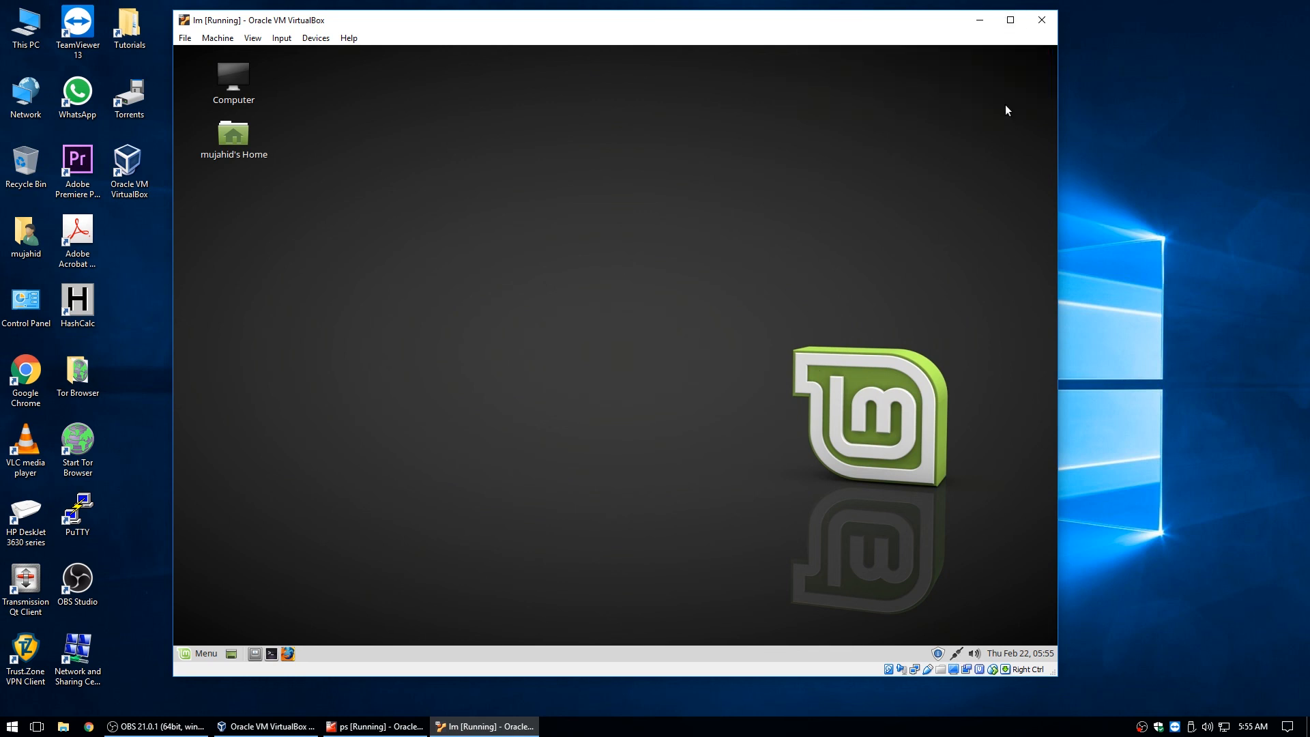
click(955, 653)
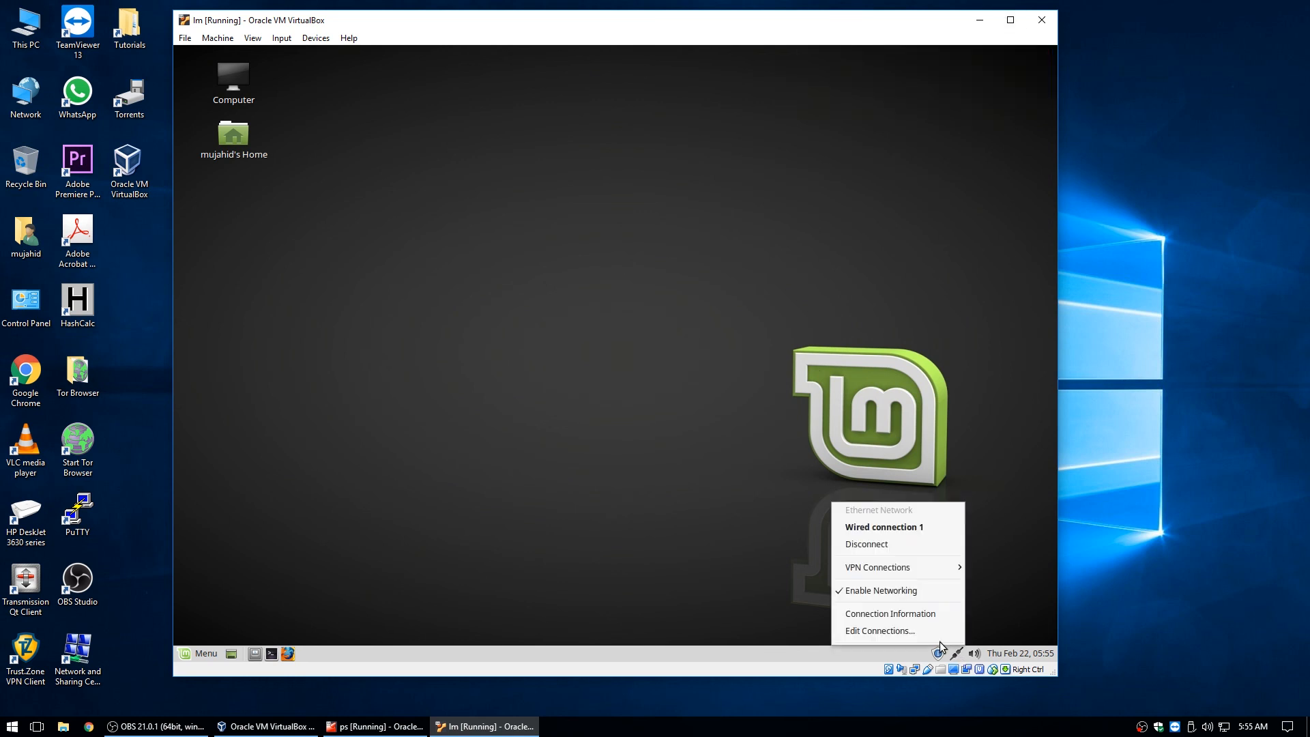
Check Connection Information for IPv4 address 10.99.99.10 and default route 10.99.99.1, then close it.
click(896, 610)
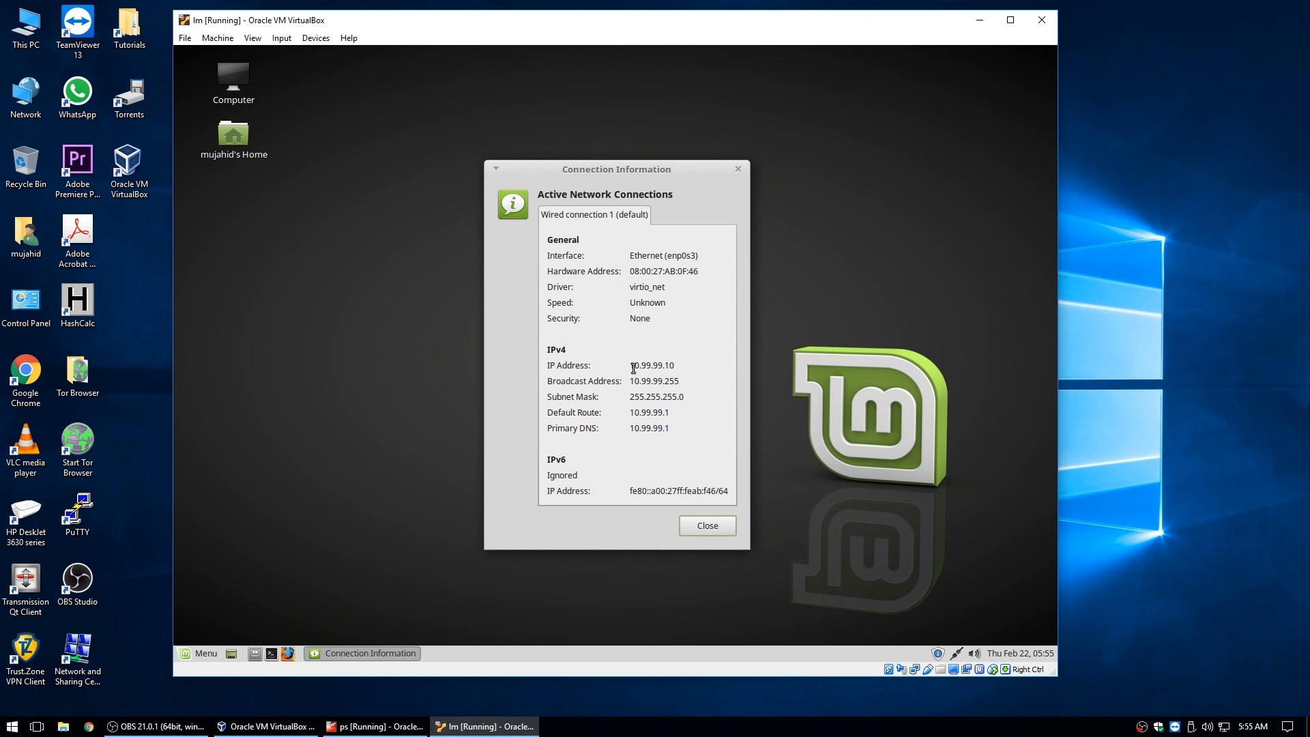
drag(674, 365, 656, 367)
click(708, 526)
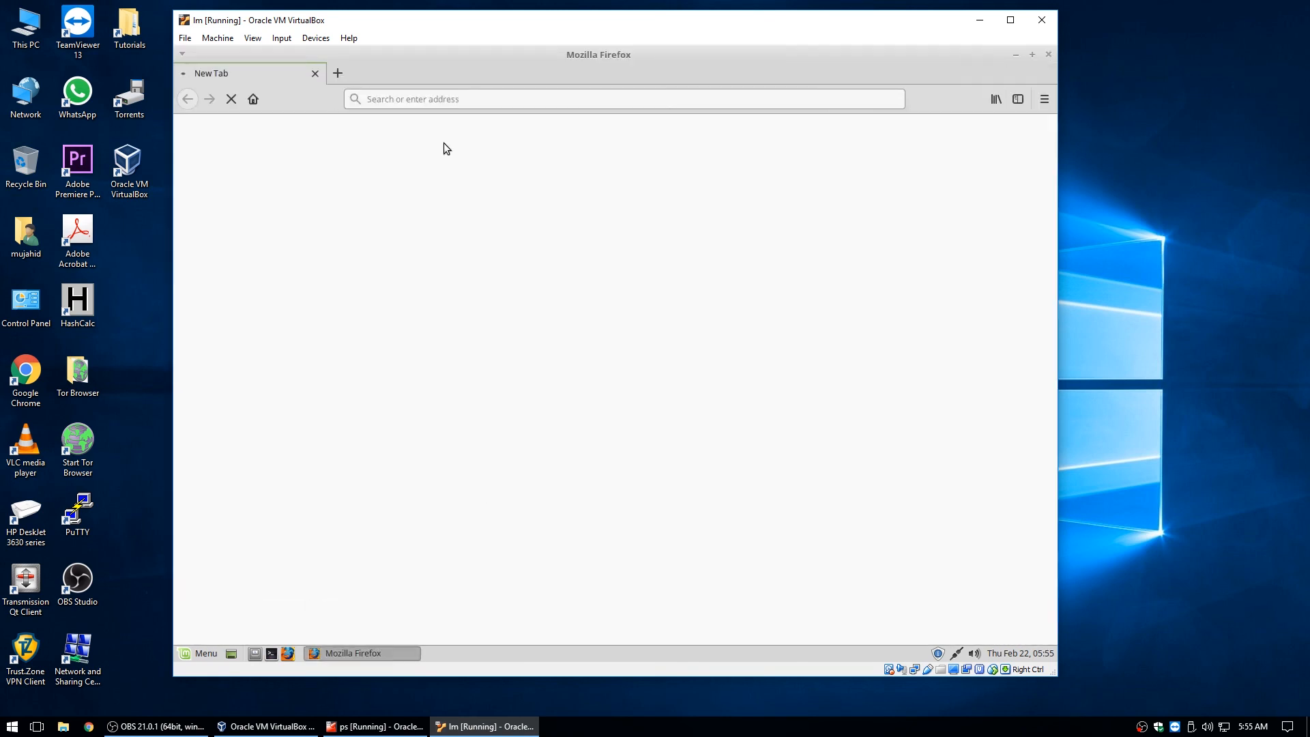
Load the pfSense login page at 10.99.99.1 in Firefox.
click(387, 101)
text(1)
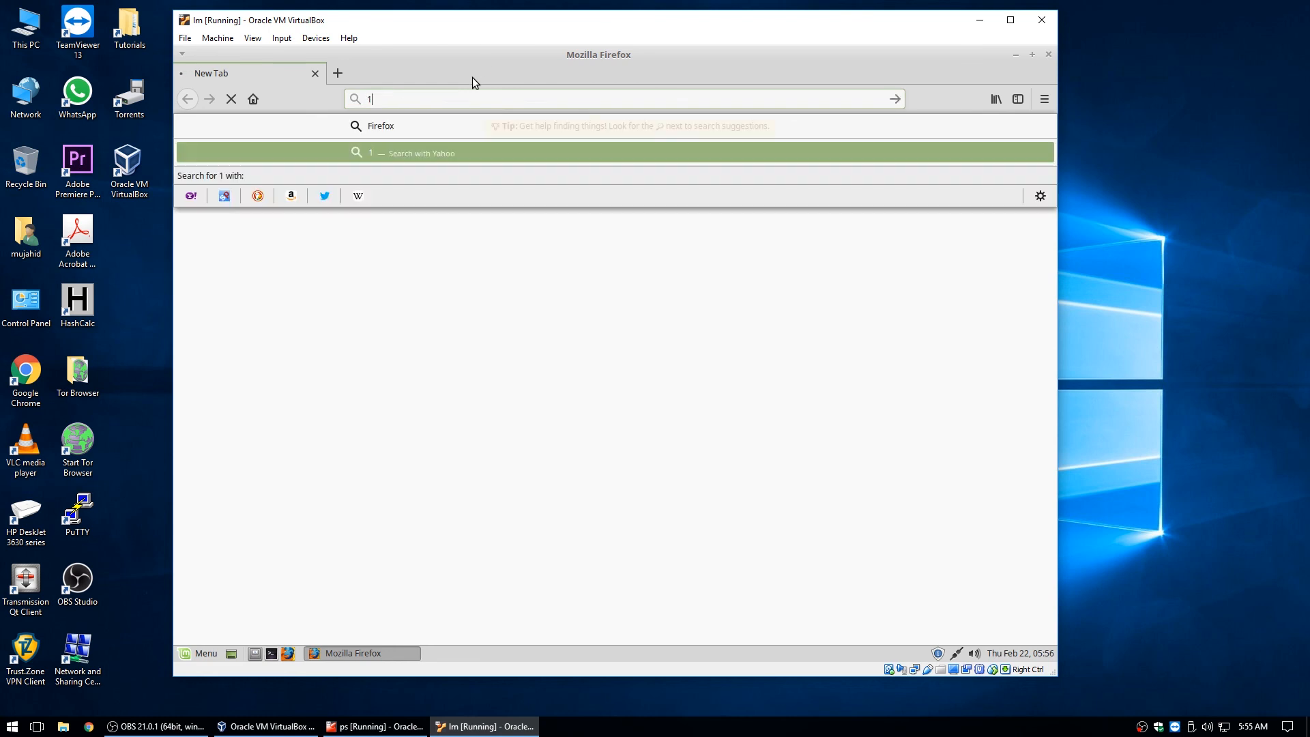
text(0.99)
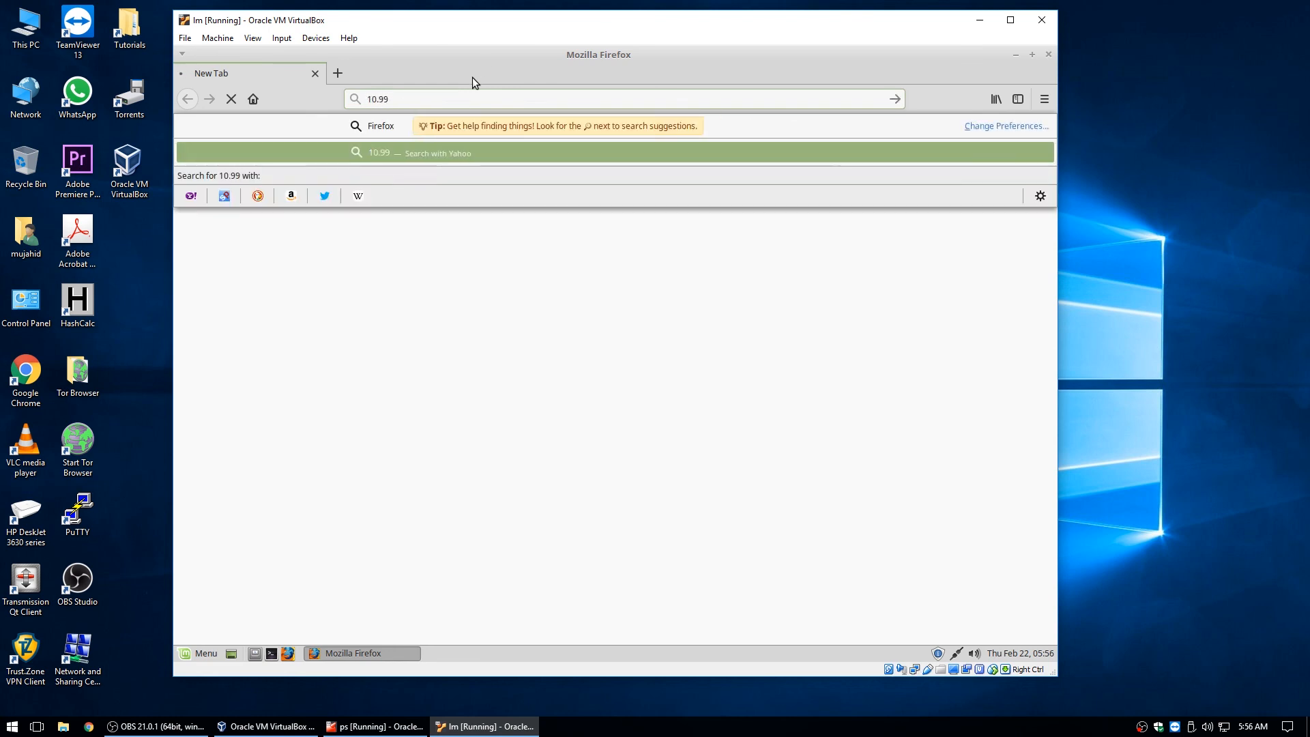
text(.99.1)
key(Return)
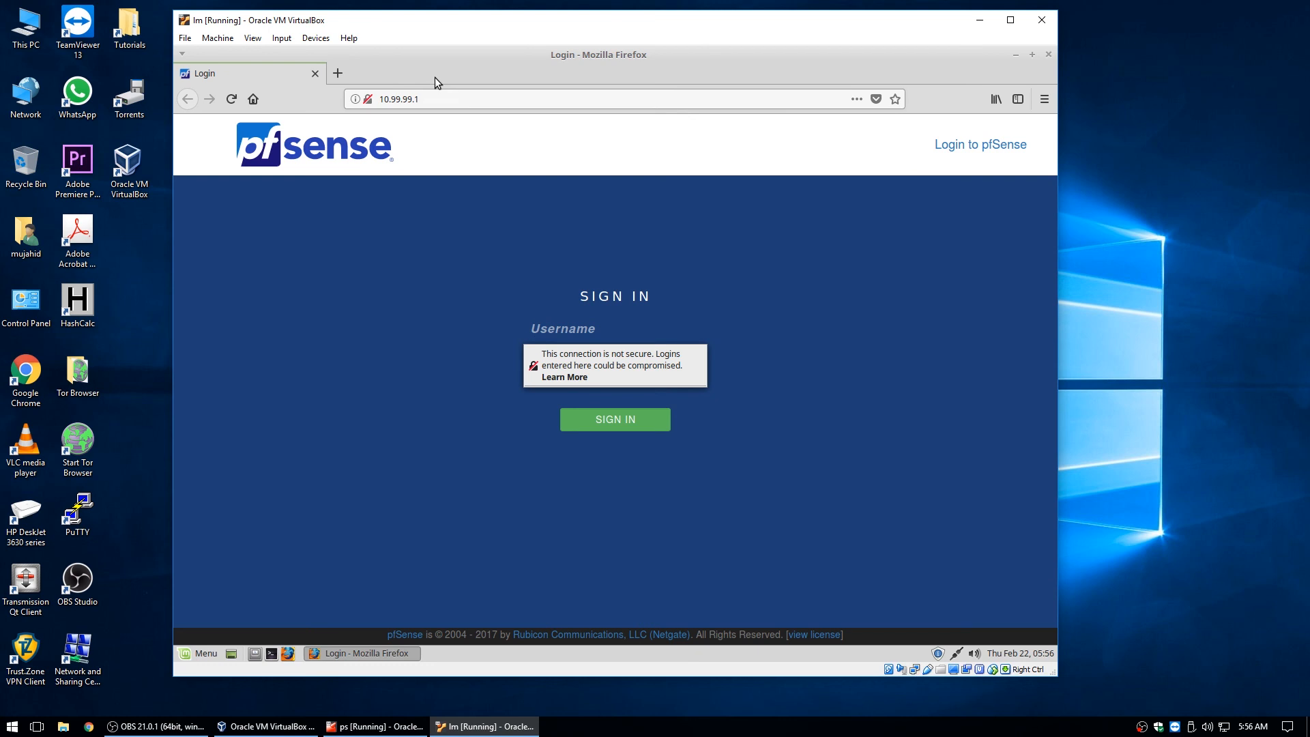
Sign in with the administrator username and password, declining Firefox's offer to save the login.
text(admin)
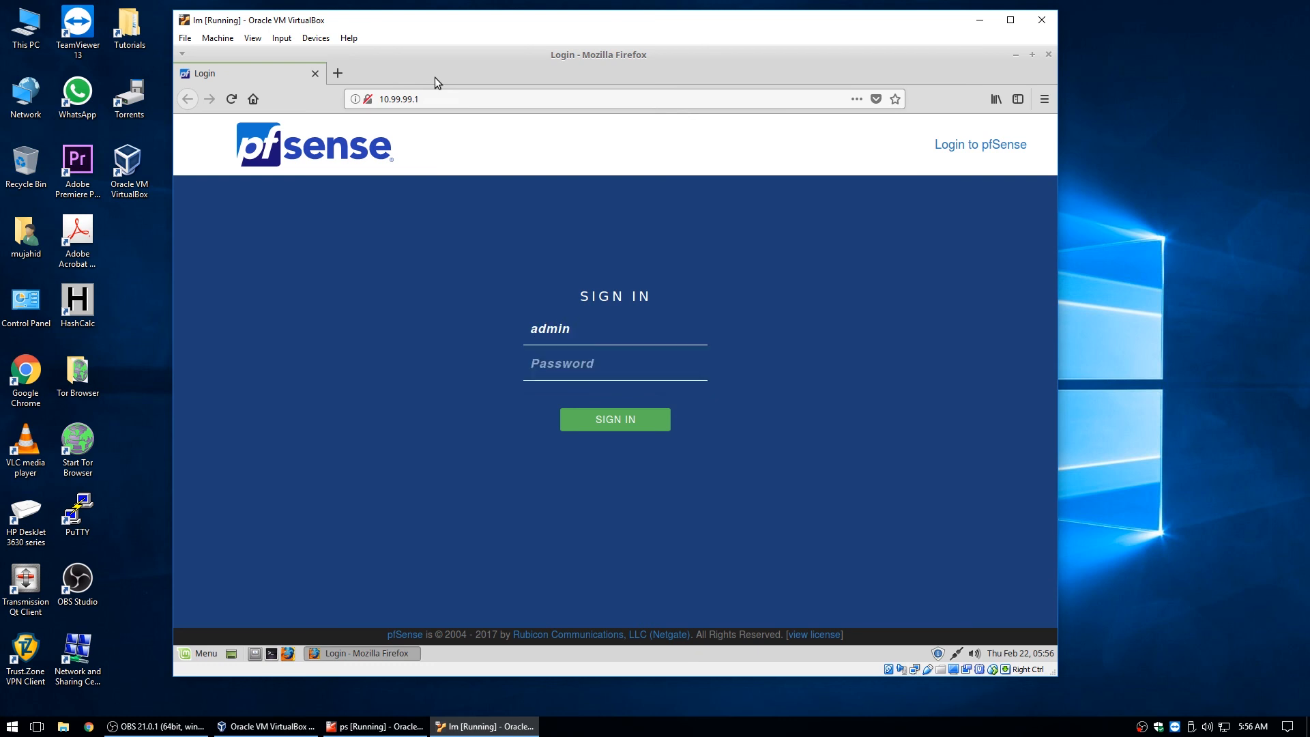
key(Tab)
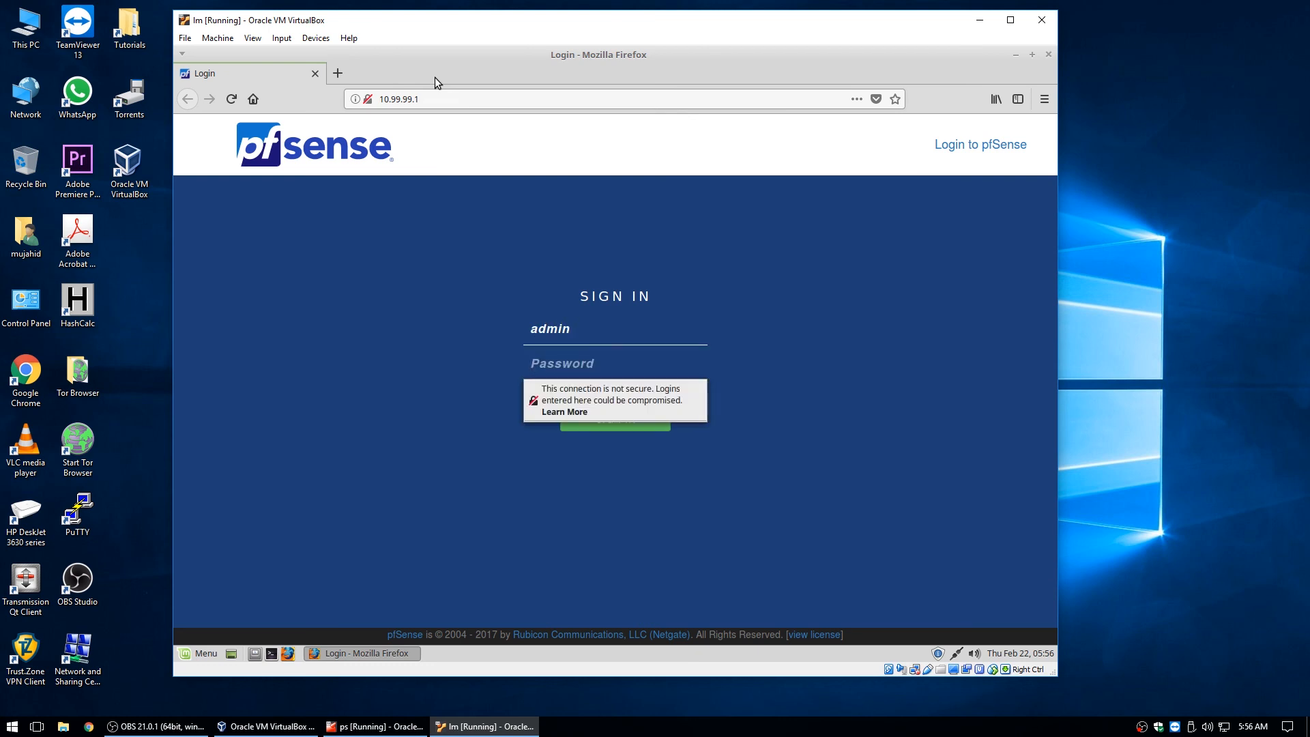
text(•fsense)
key(Return)
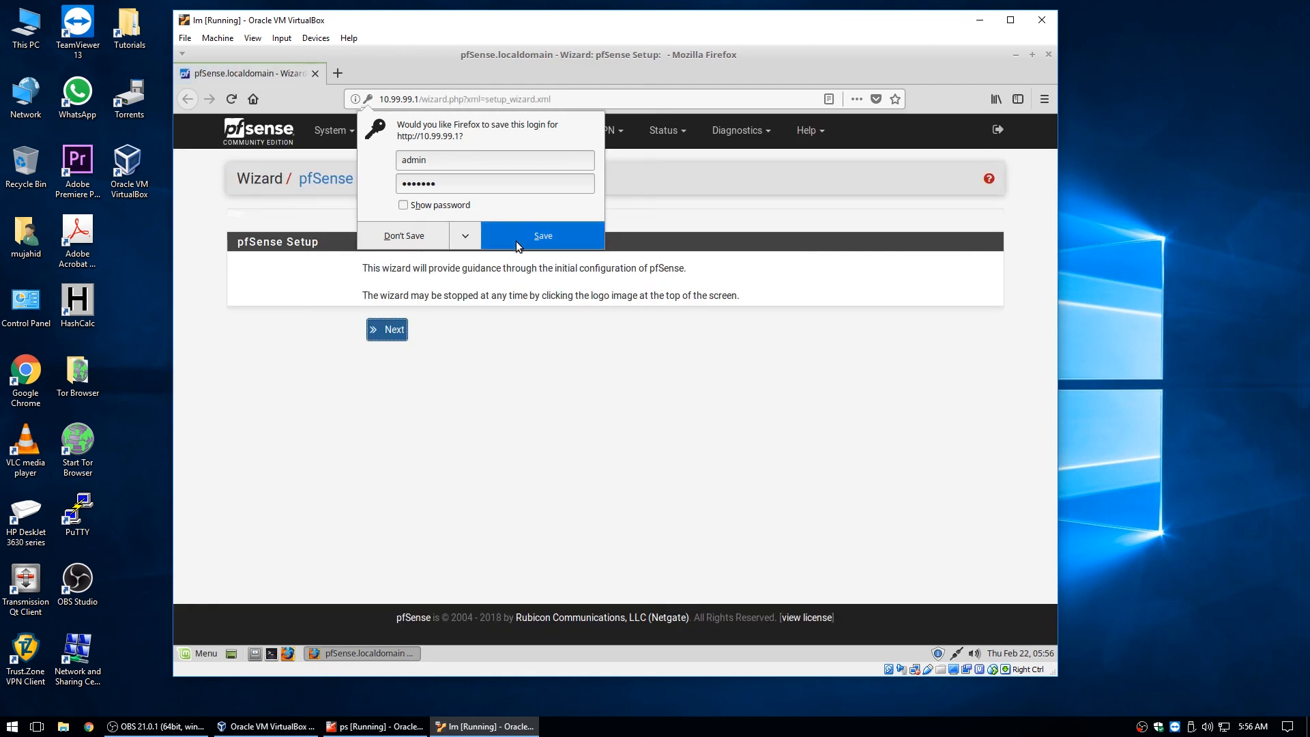
click(468, 396)
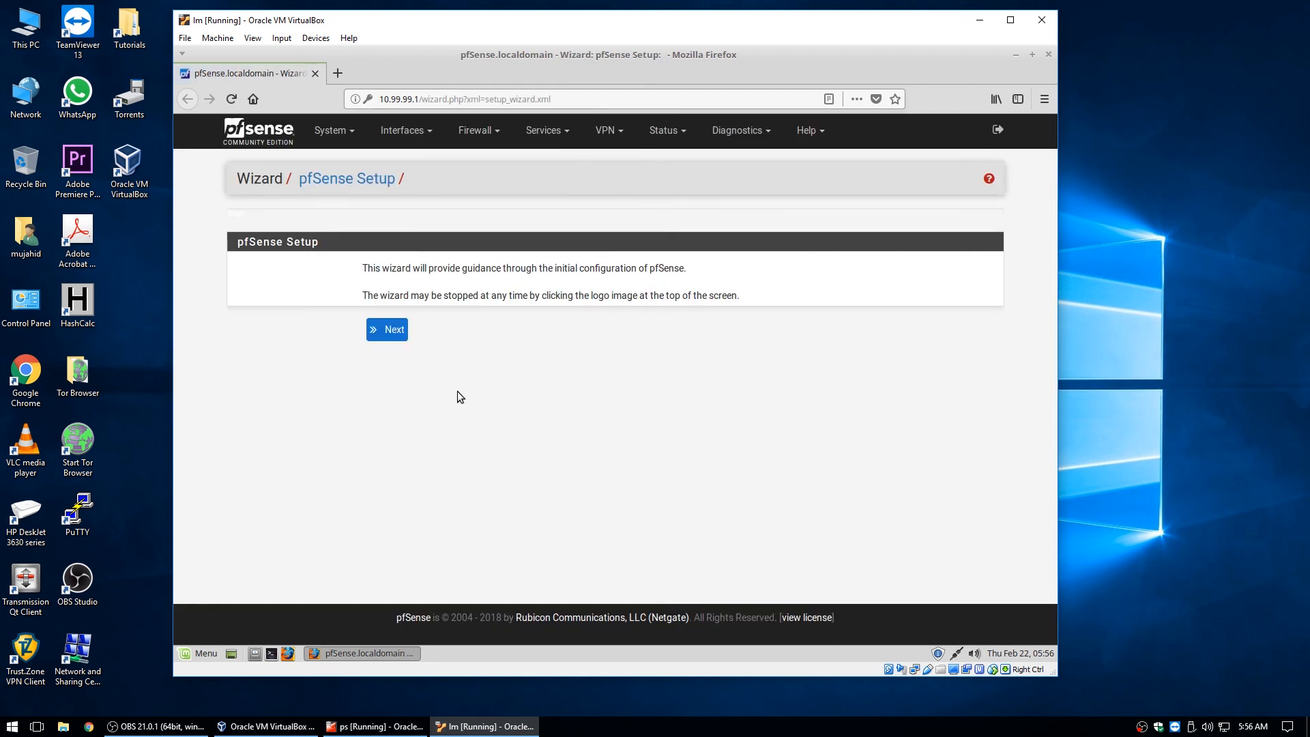
Move past the welcome page and set hostname ps and domain lab.com.
click(387, 330)
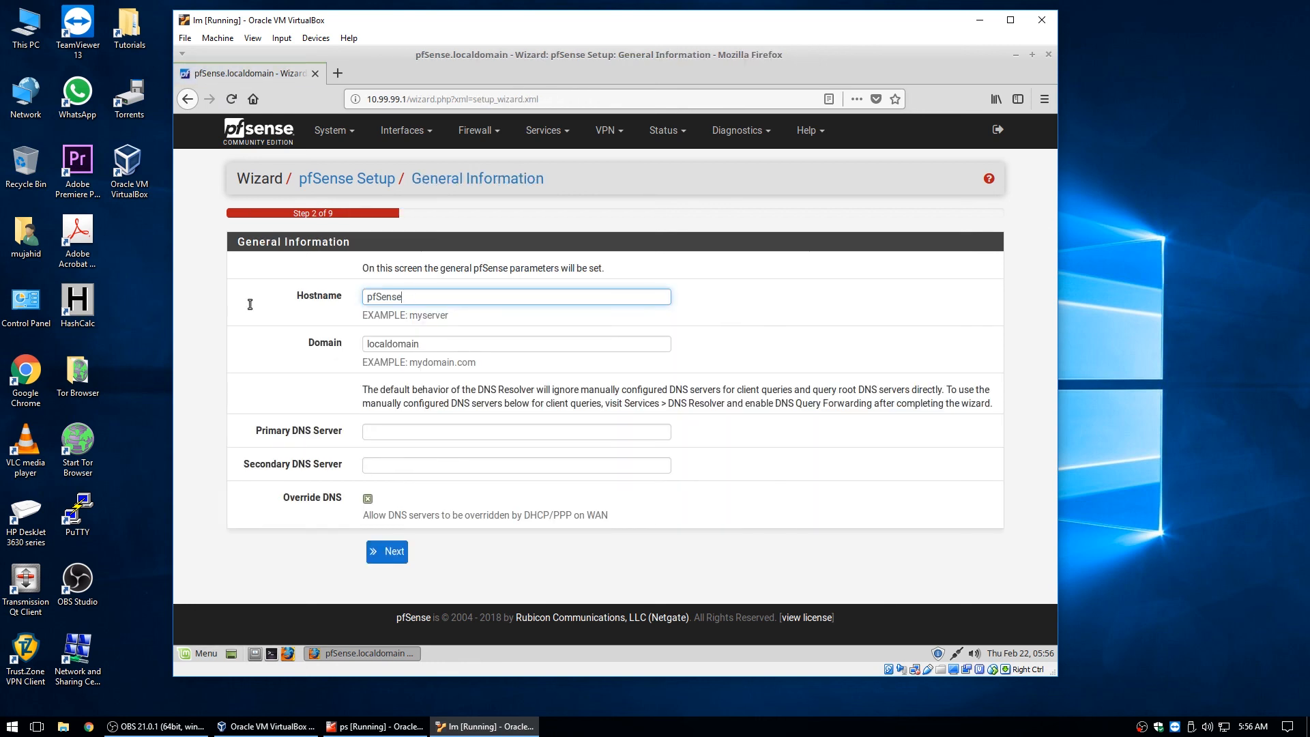
key(ctrl+a)
text(p)
click(428, 343)
key(ctrl+a)
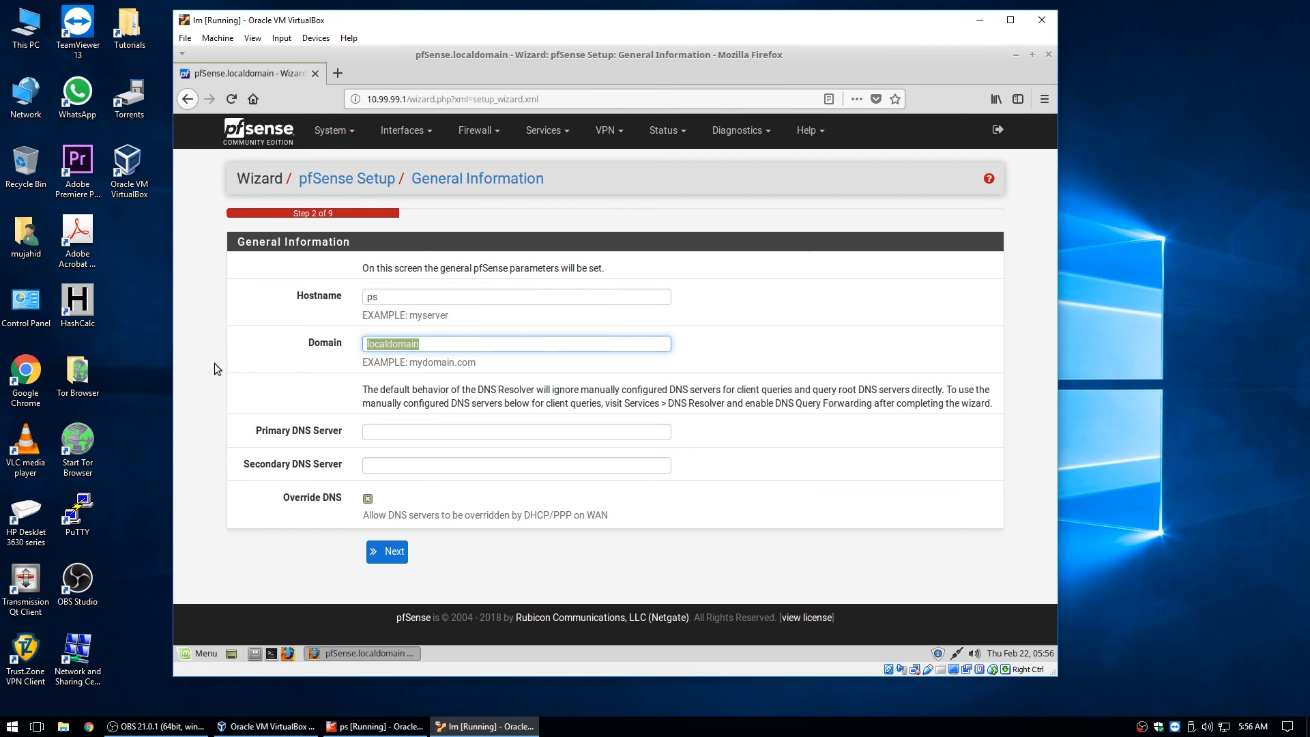
text(lavb)
key(BackSpace)
key(BackSpace)
text(b.com)
Turn off DNS override and enter 10.11.102.1 as the primary DNS server.
click(405, 437)
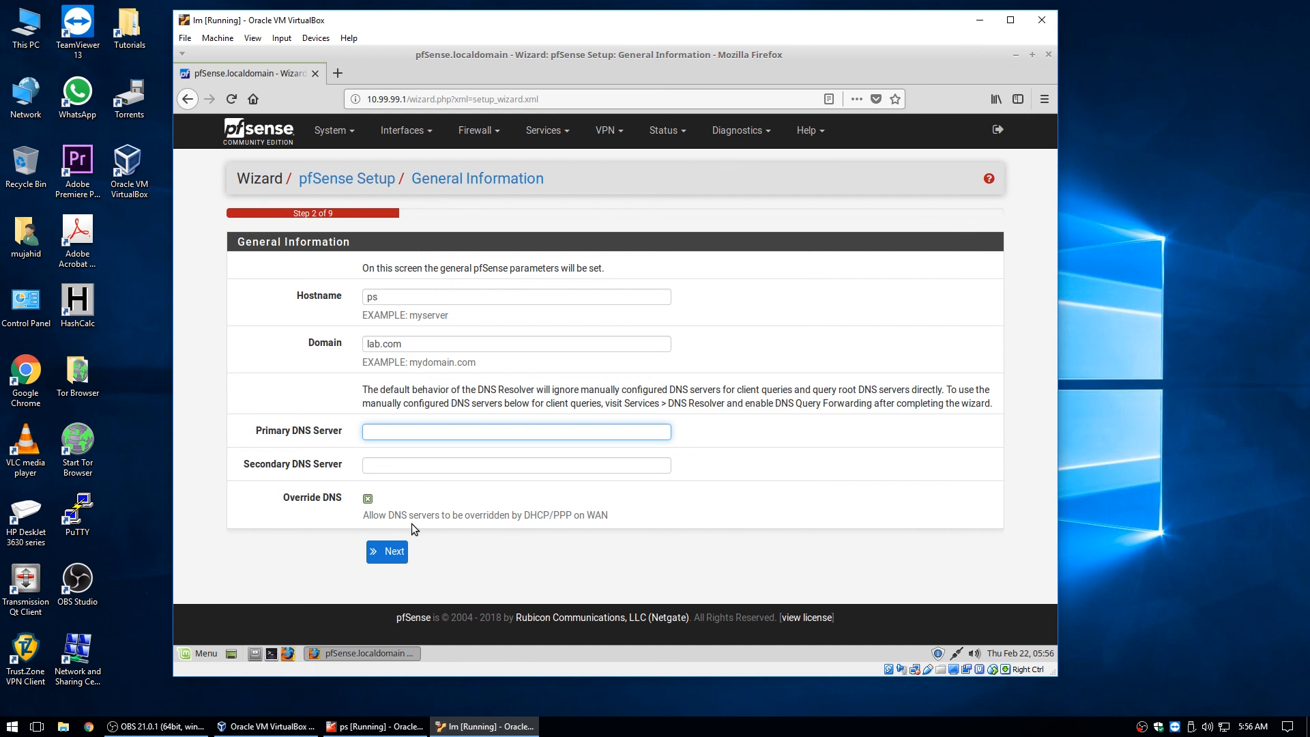
click(368, 499)
click(411, 437)
text(0.11.102.1)
click(1223, 727)
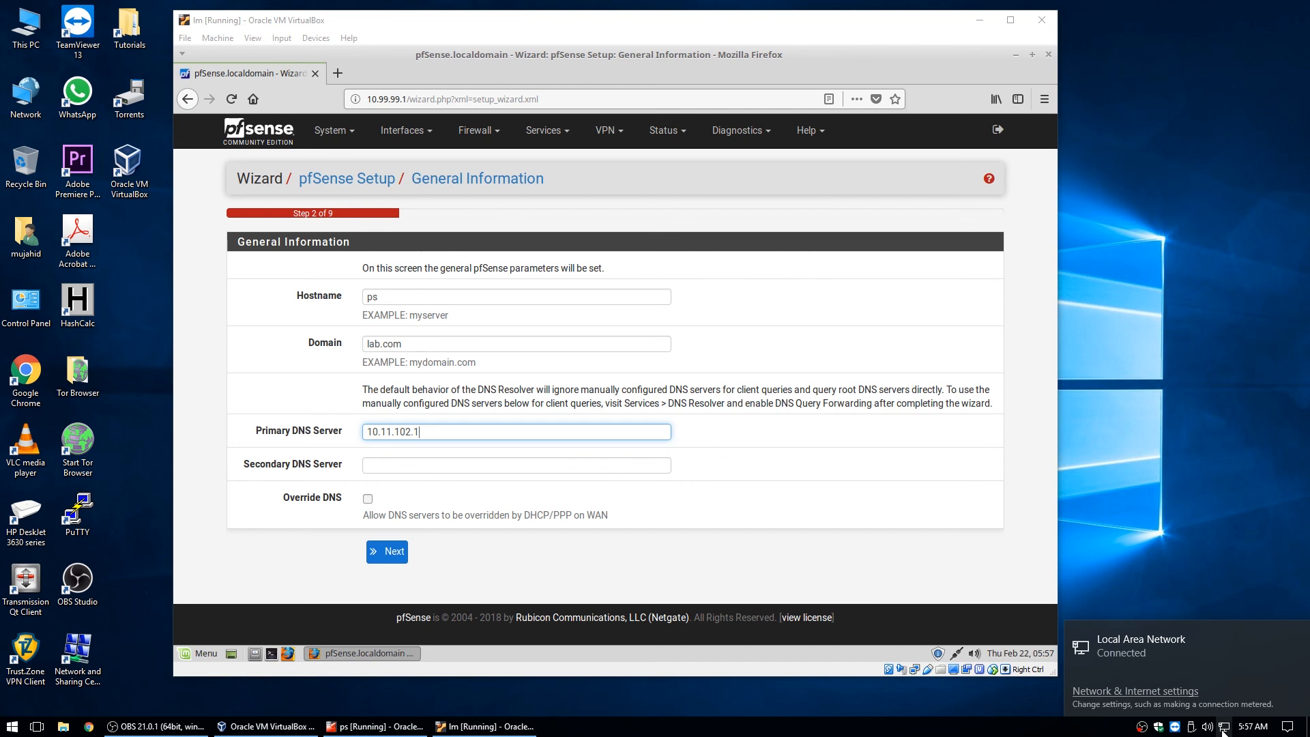
click(1129, 600)
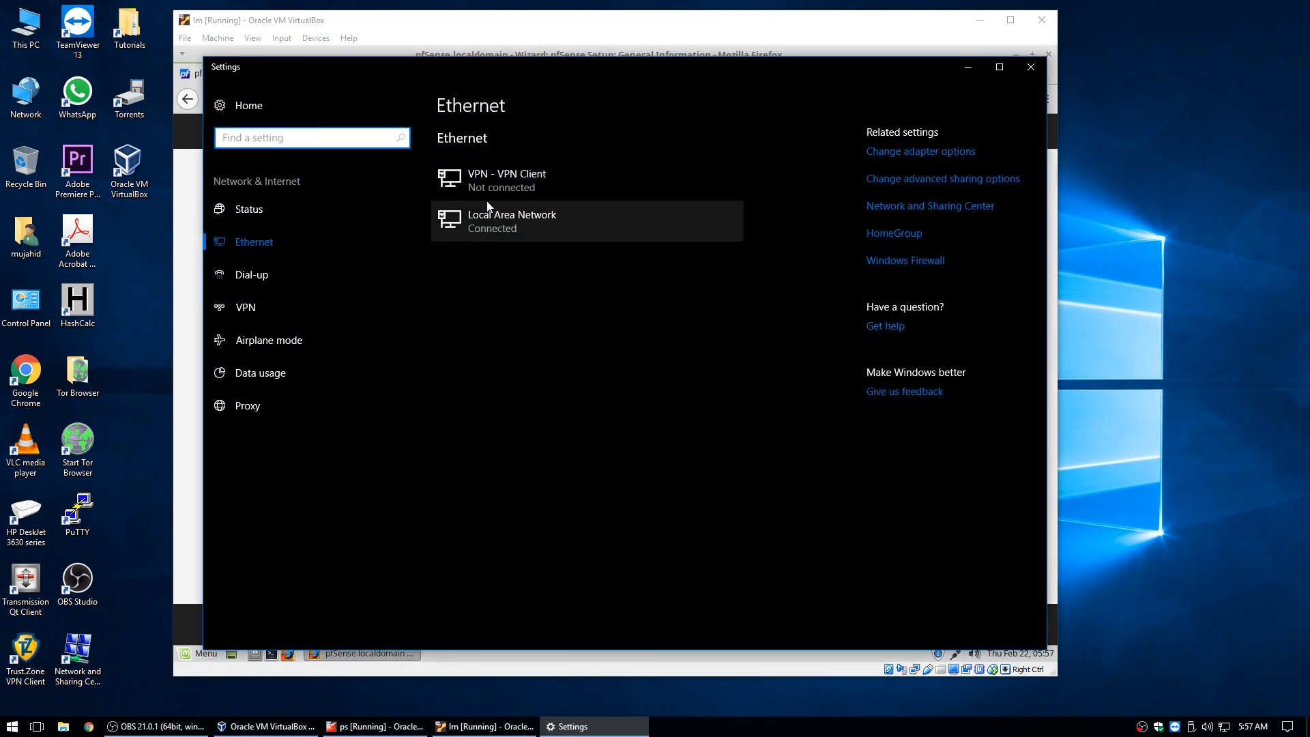
click(502, 217)
scroll(417, 388, down, 2)
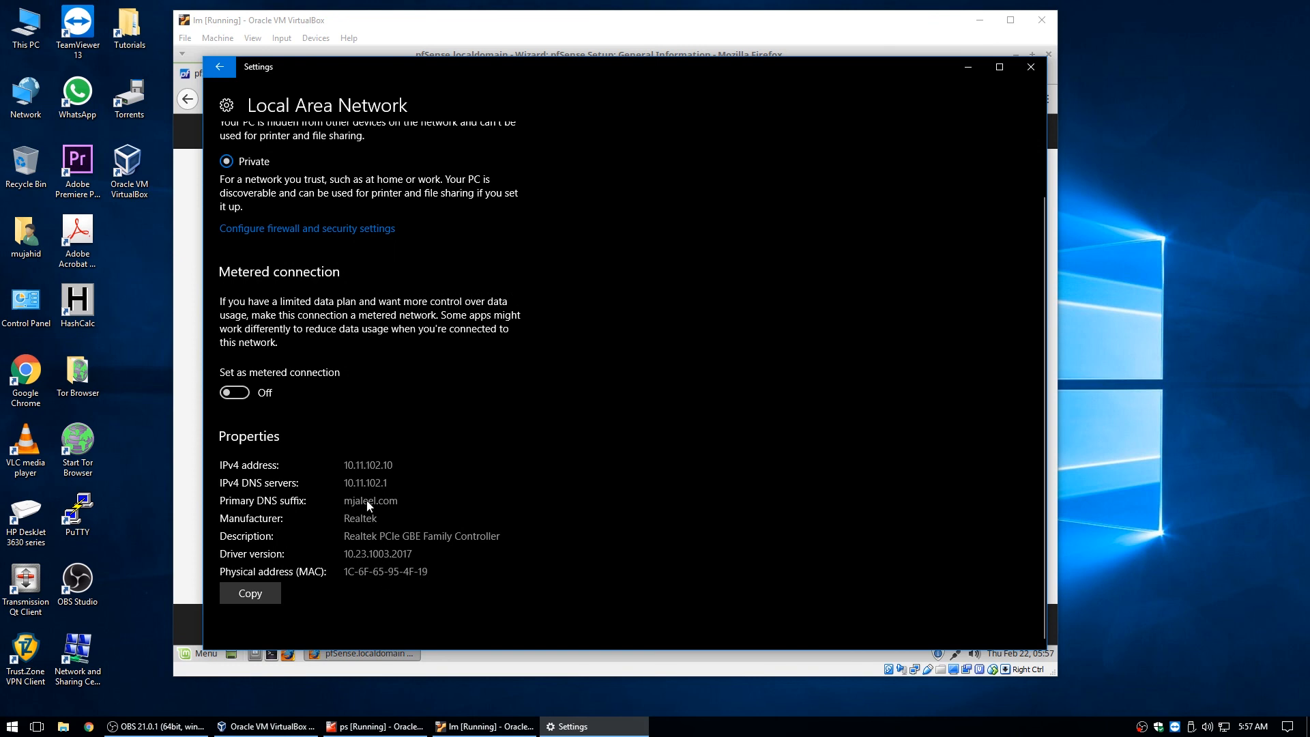
click(1030, 66)
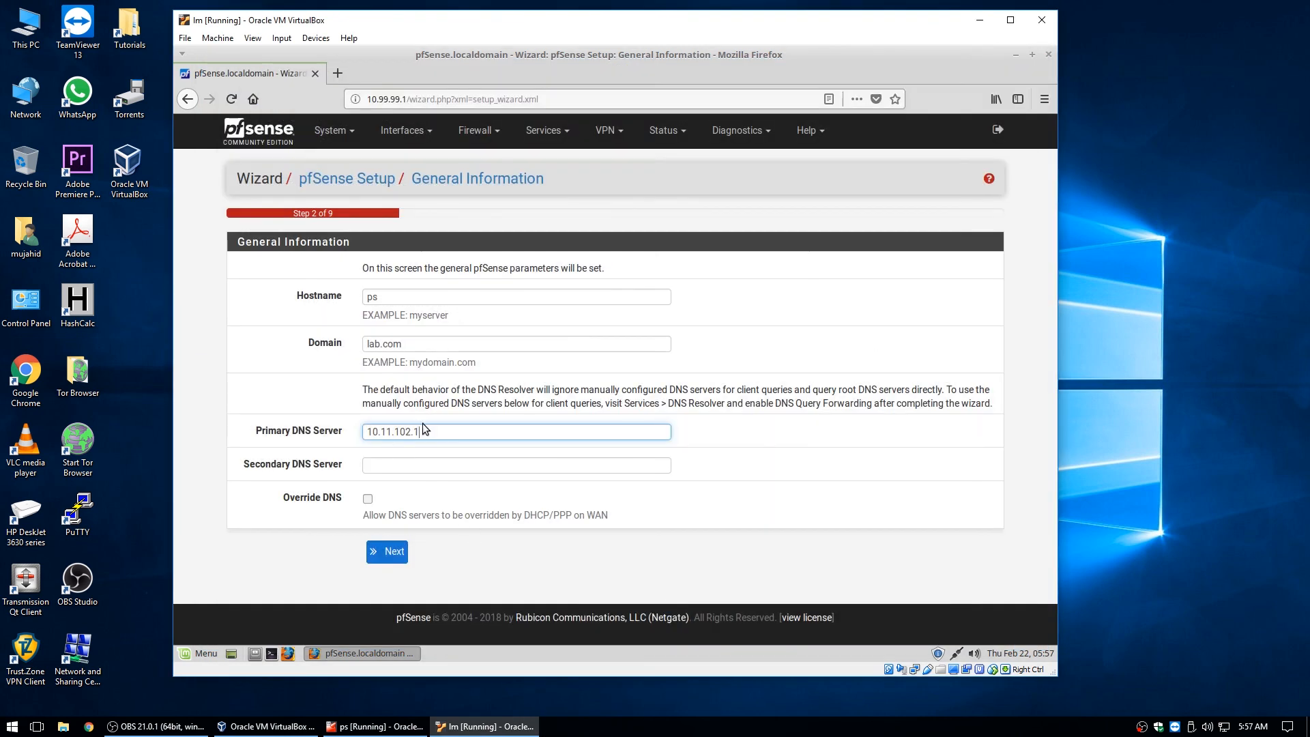
On the time server step, choose timezone Australia/Melbourne and continue to the WAN step.
click(387, 551)
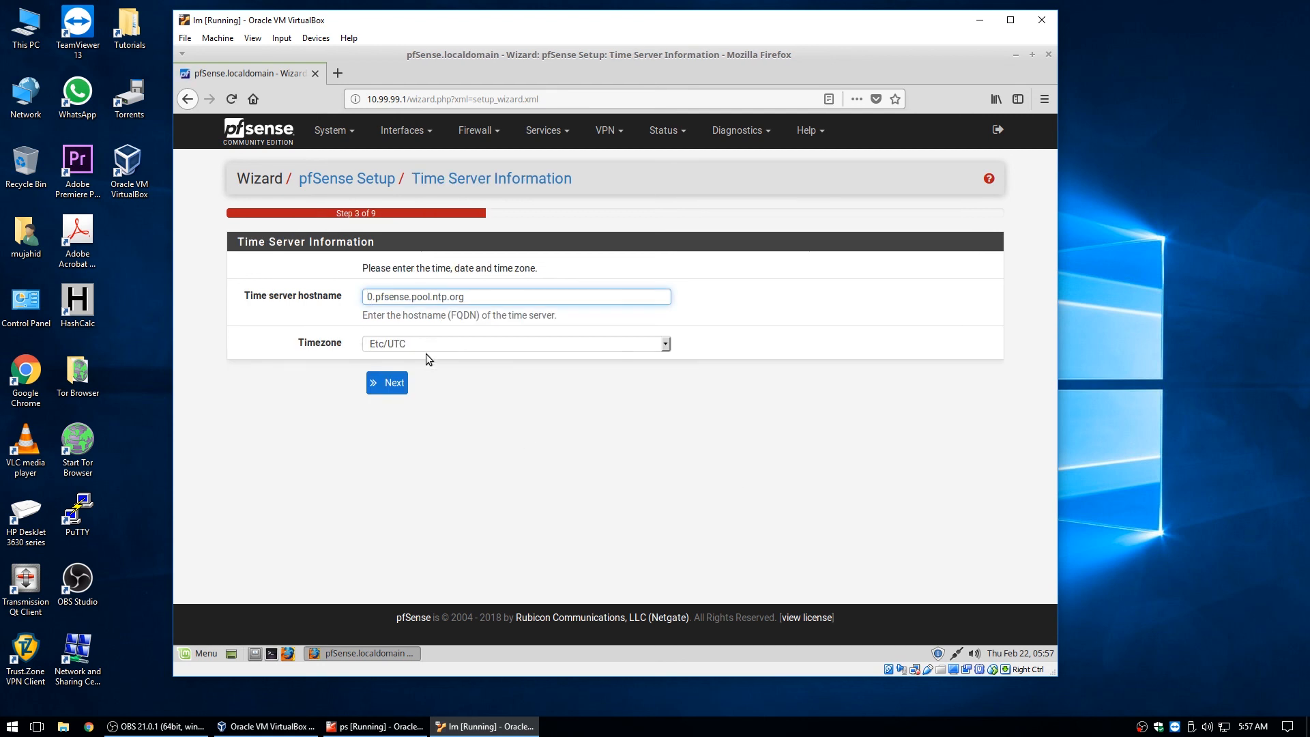
click(472, 299)
drag(472, 299, 217, 295)
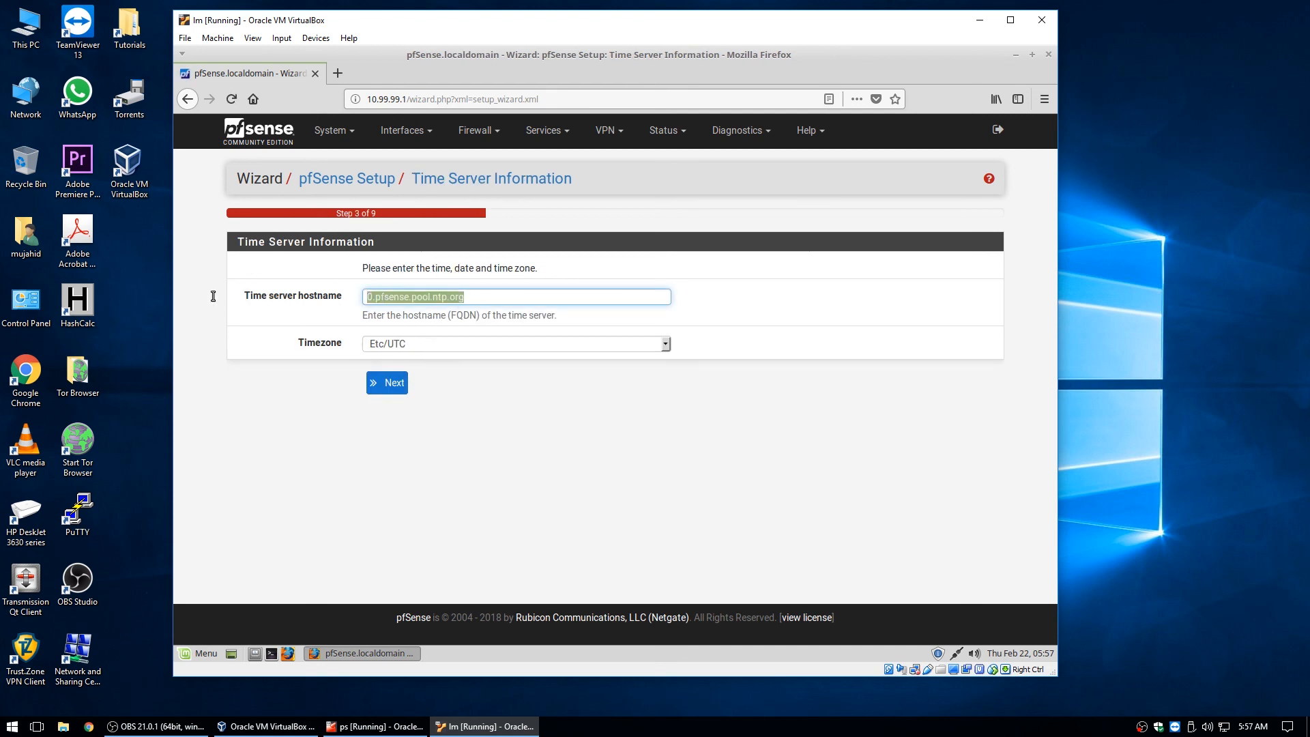
click(662, 344)
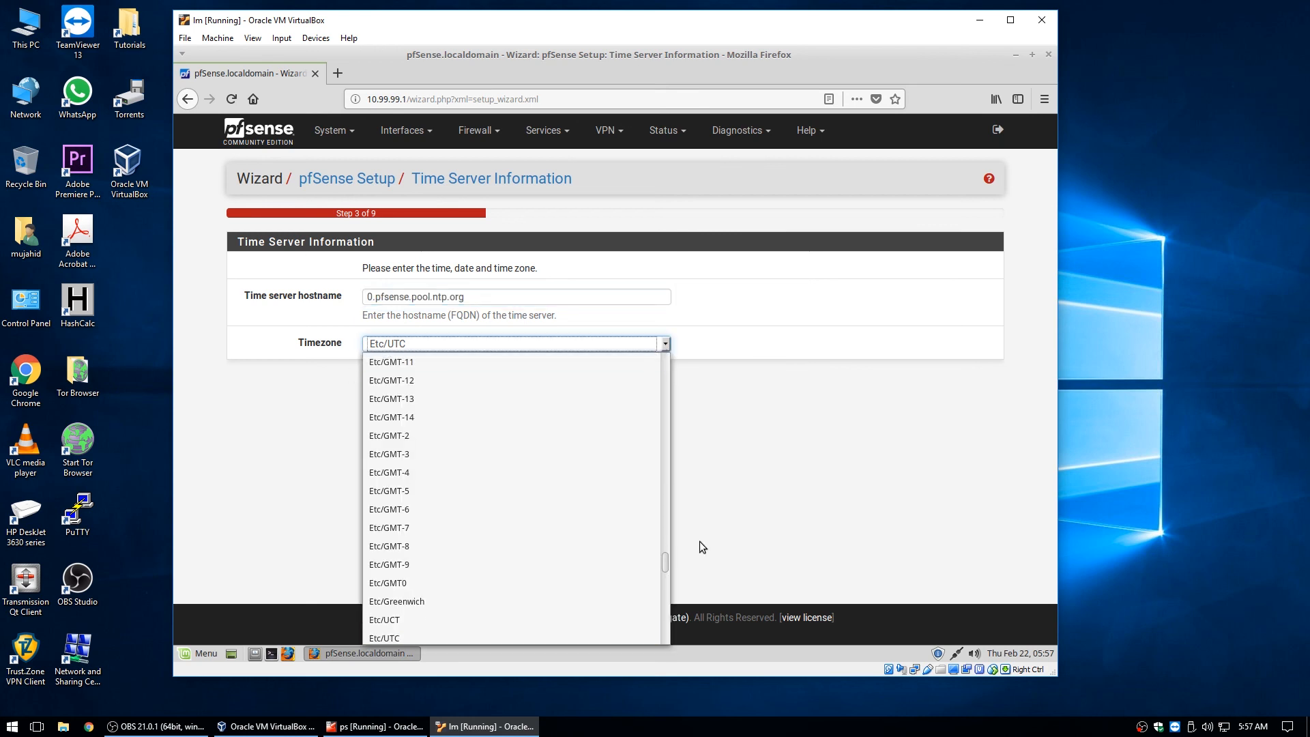
mouse_move(665, 558)
mouse_down()
mouse_move(661, 637)
mouse_move(653, 423)
mouse_move(656, 535)
mouse_up()
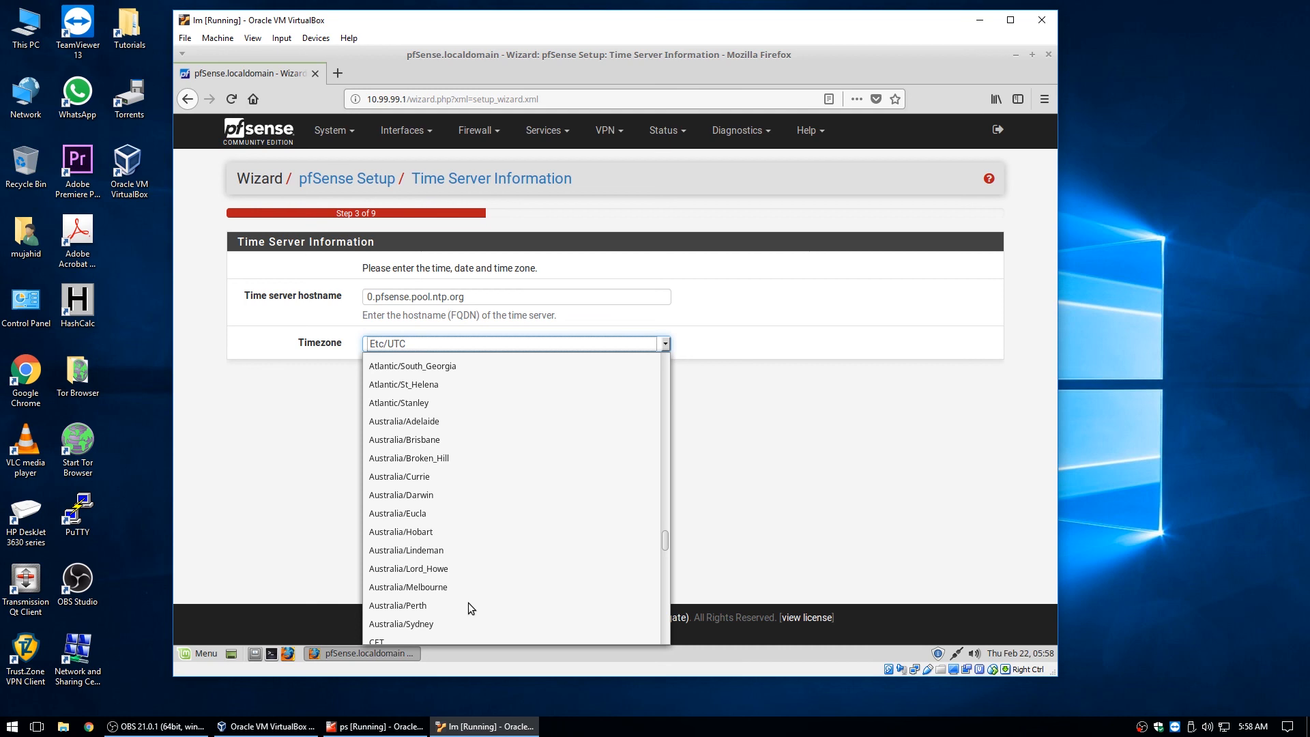
click(422, 592)
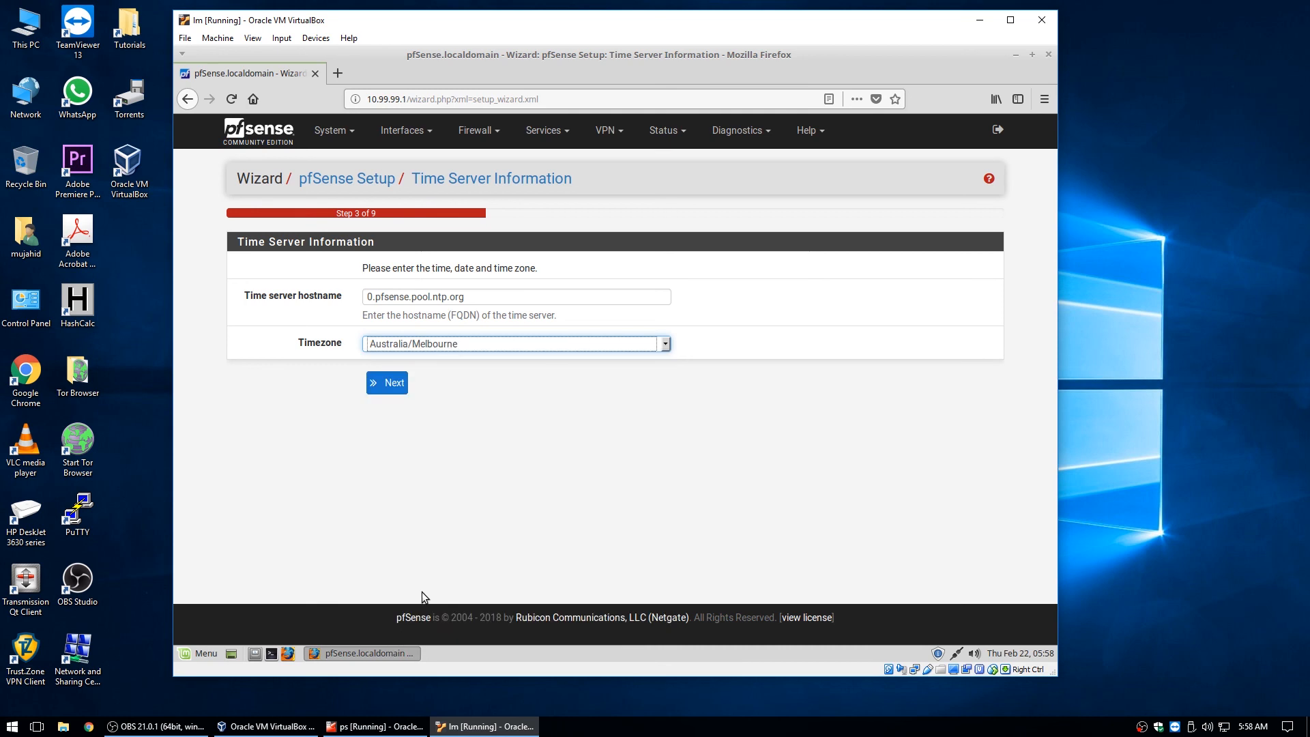
click(386, 392)
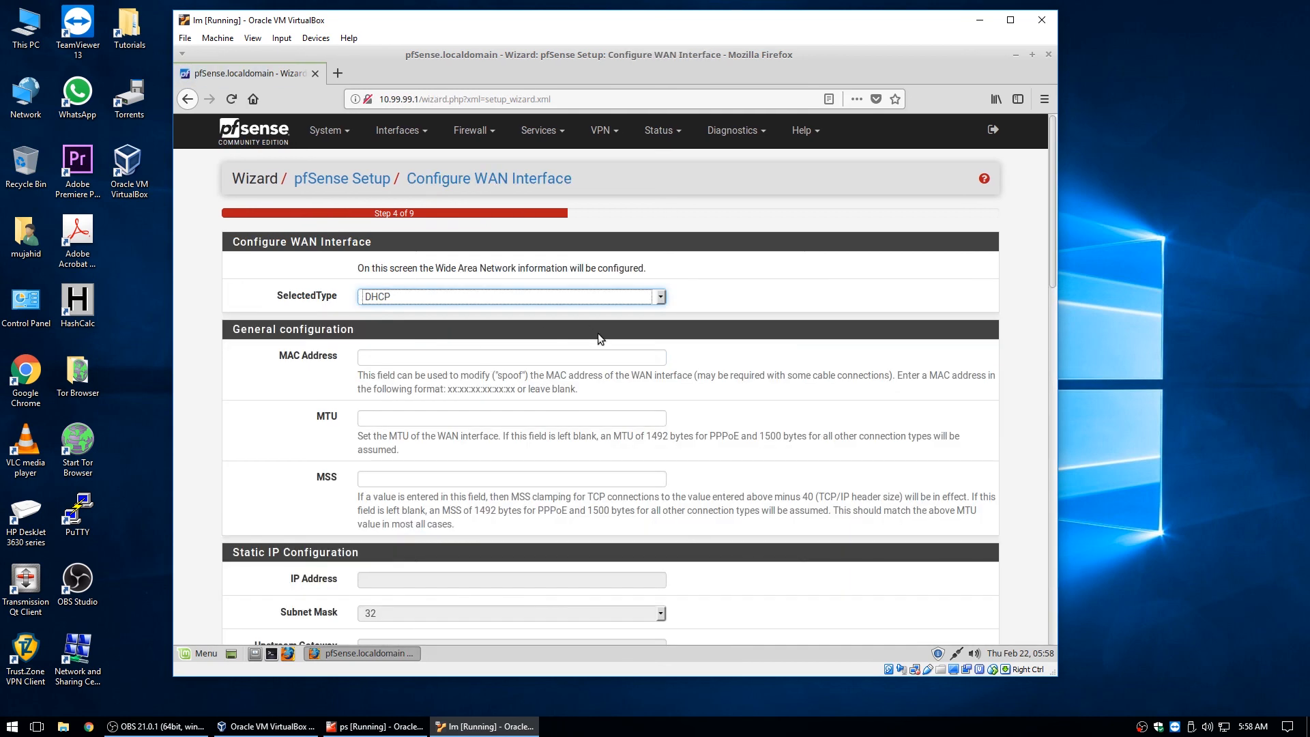
Keep WAN type DHCP, untick RFC1918 and bogon network blocking, and continue to LAN setup.
click(665, 296)
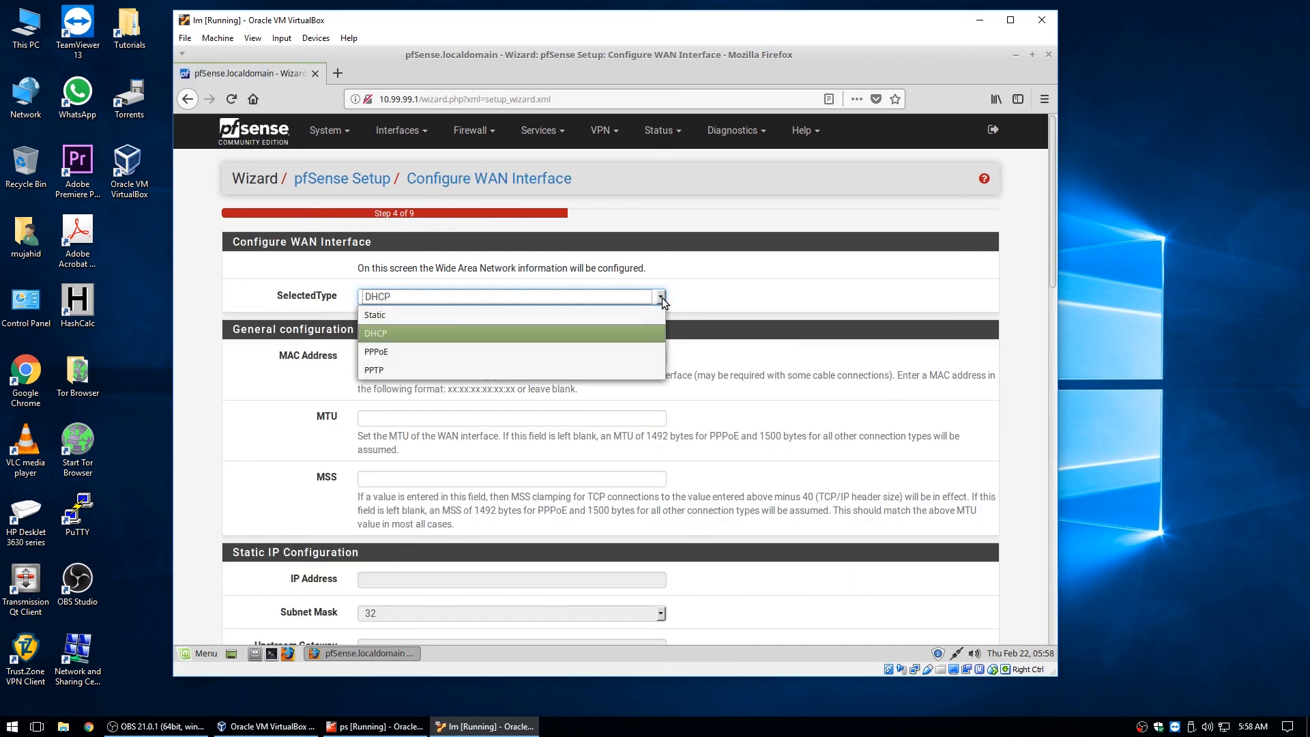
click(666, 296)
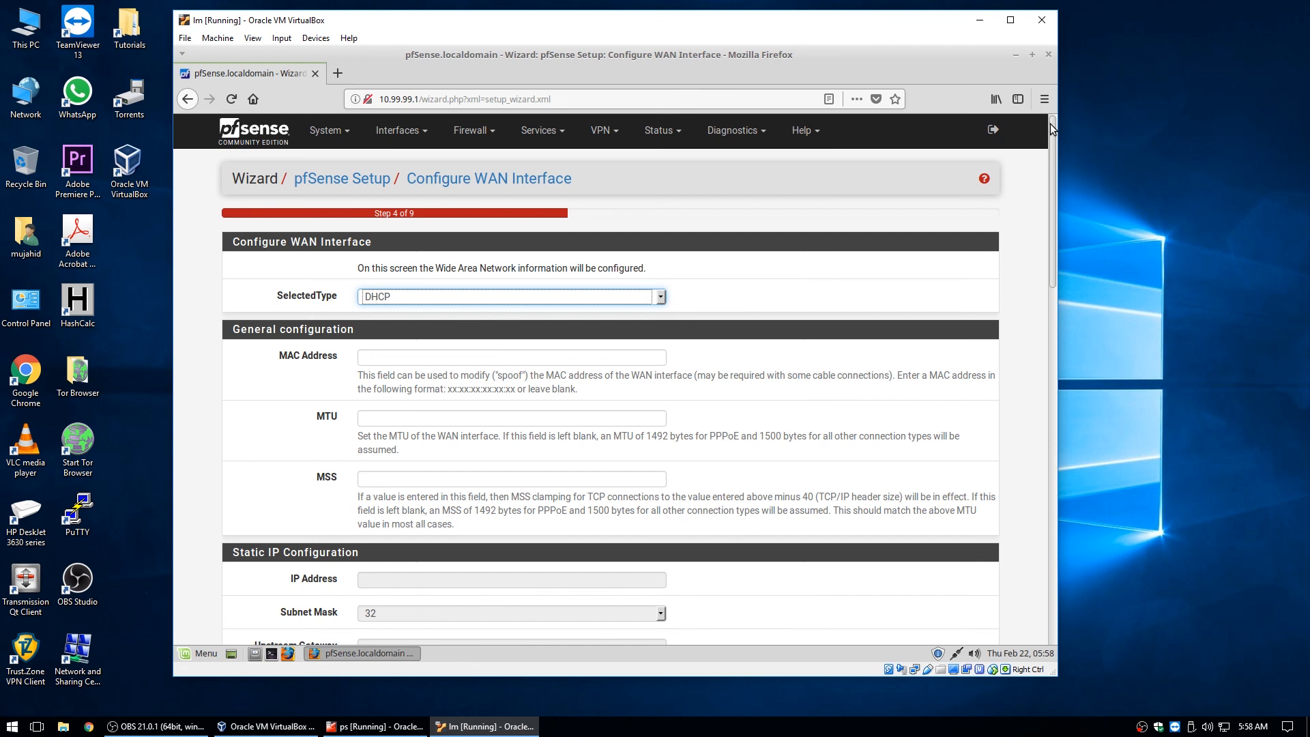
drag(1050, 124, 1060, 202)
drag(1060, 202, 1086, 504)
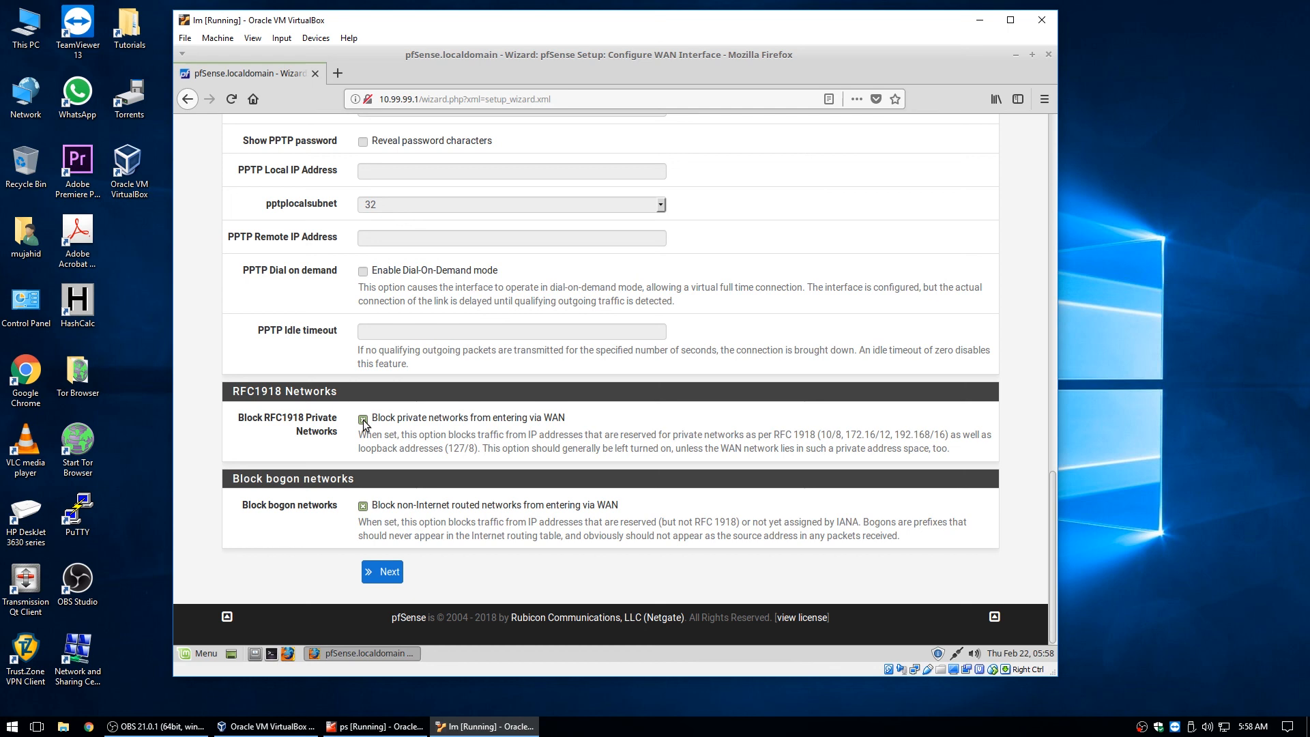
click(363, 506)
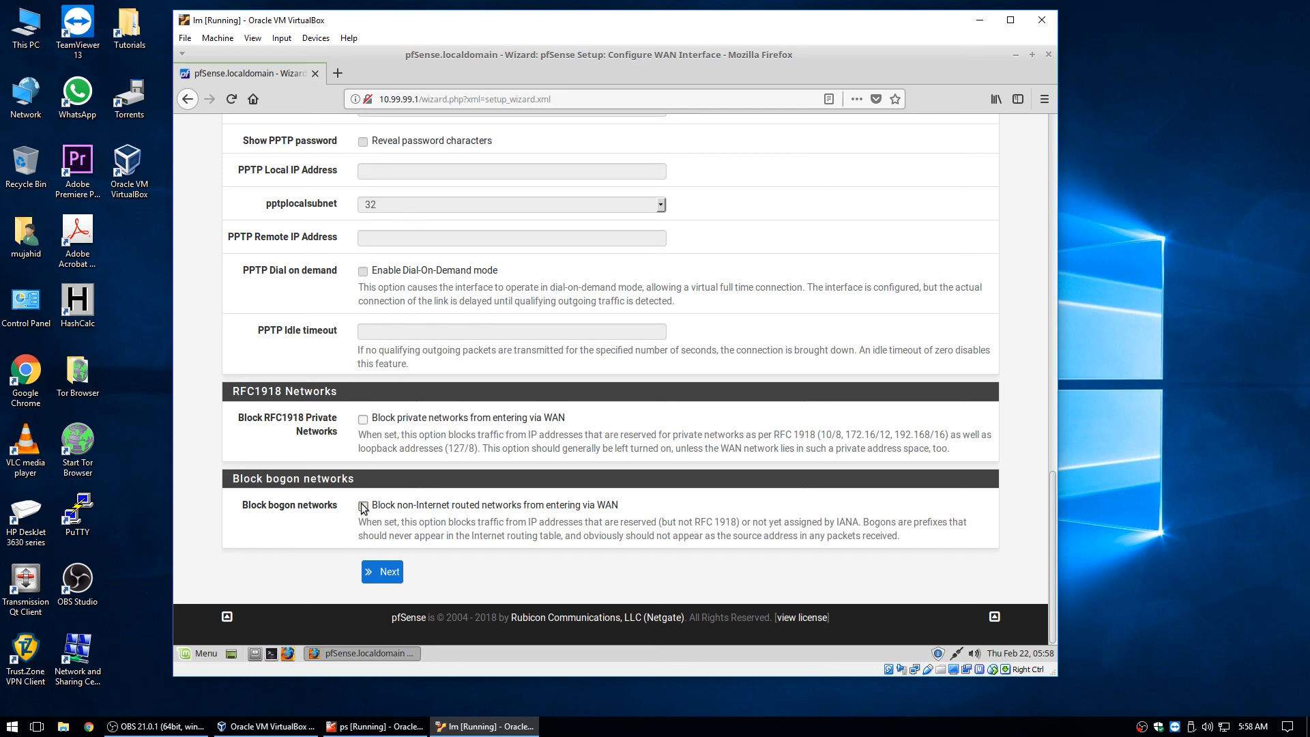
click(381, 570)
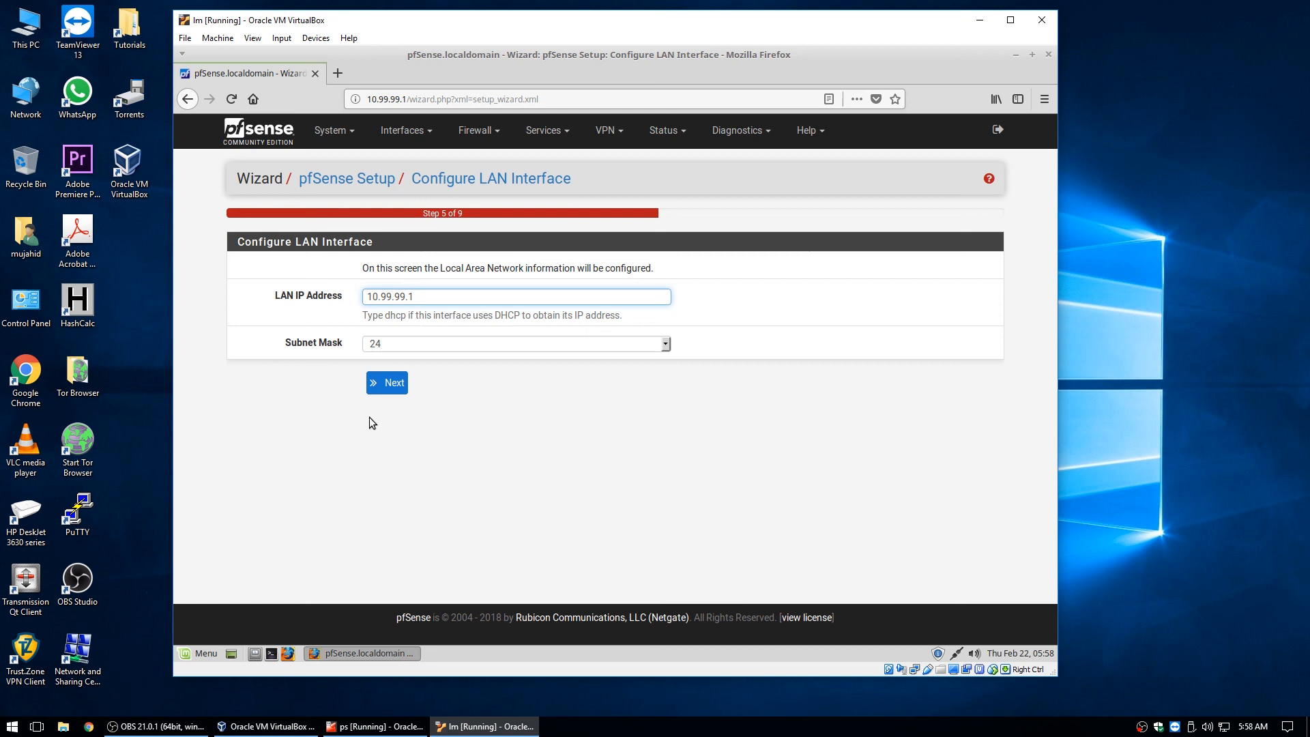
Accept the LAN interface settings and set a new admin webGUI password, entered twice to confirm.
click(381, 390)
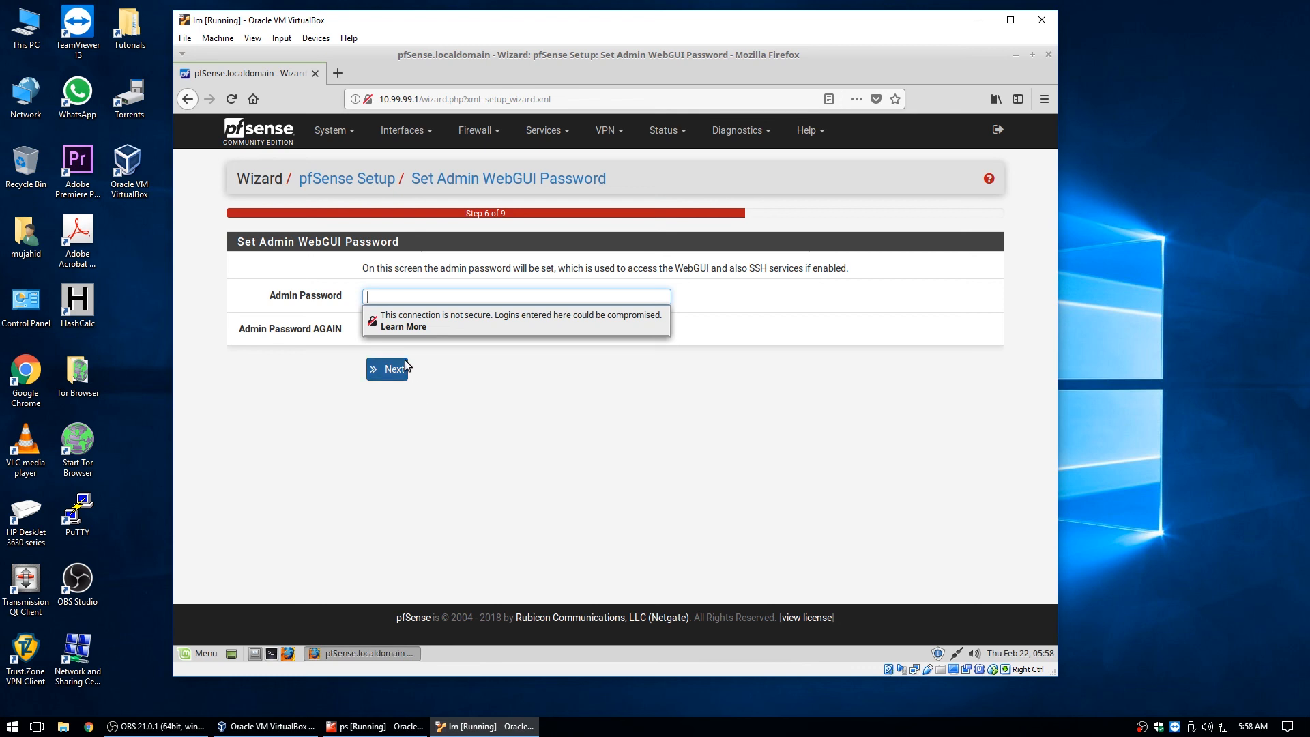
text(admin)
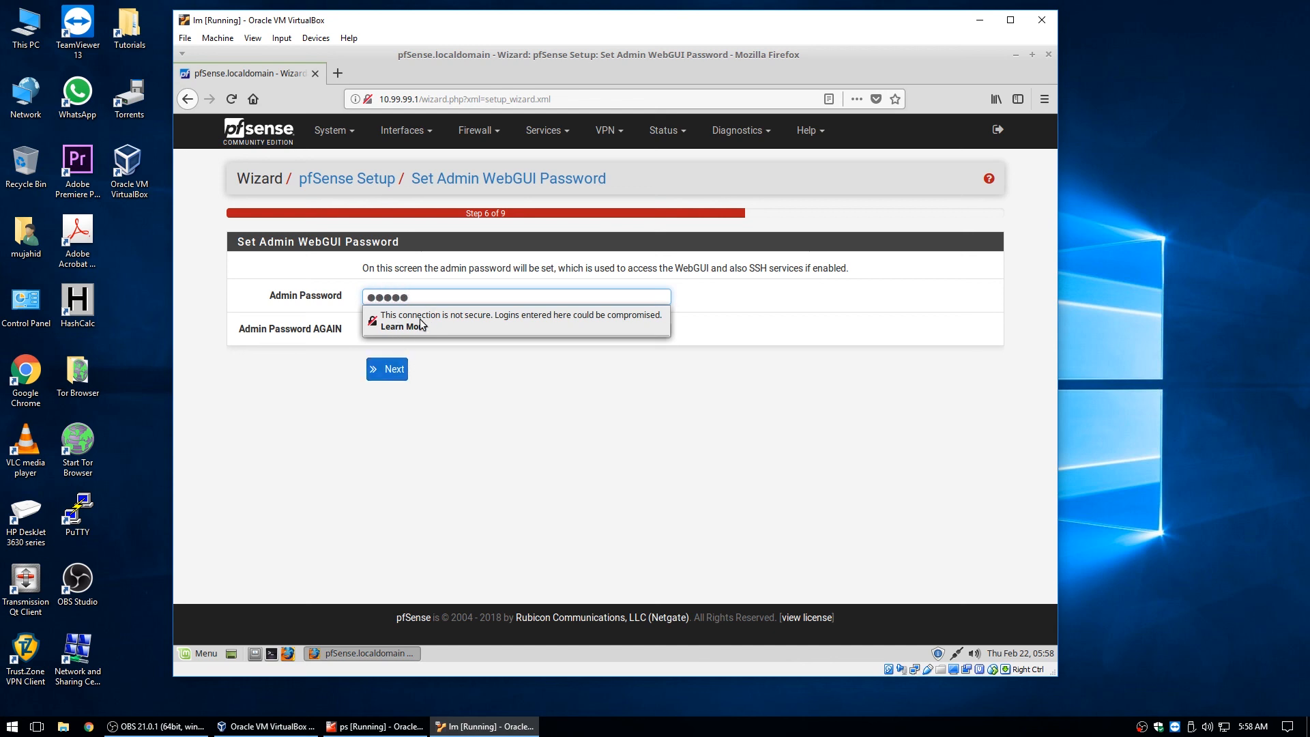
key(Tab)
text(admin)
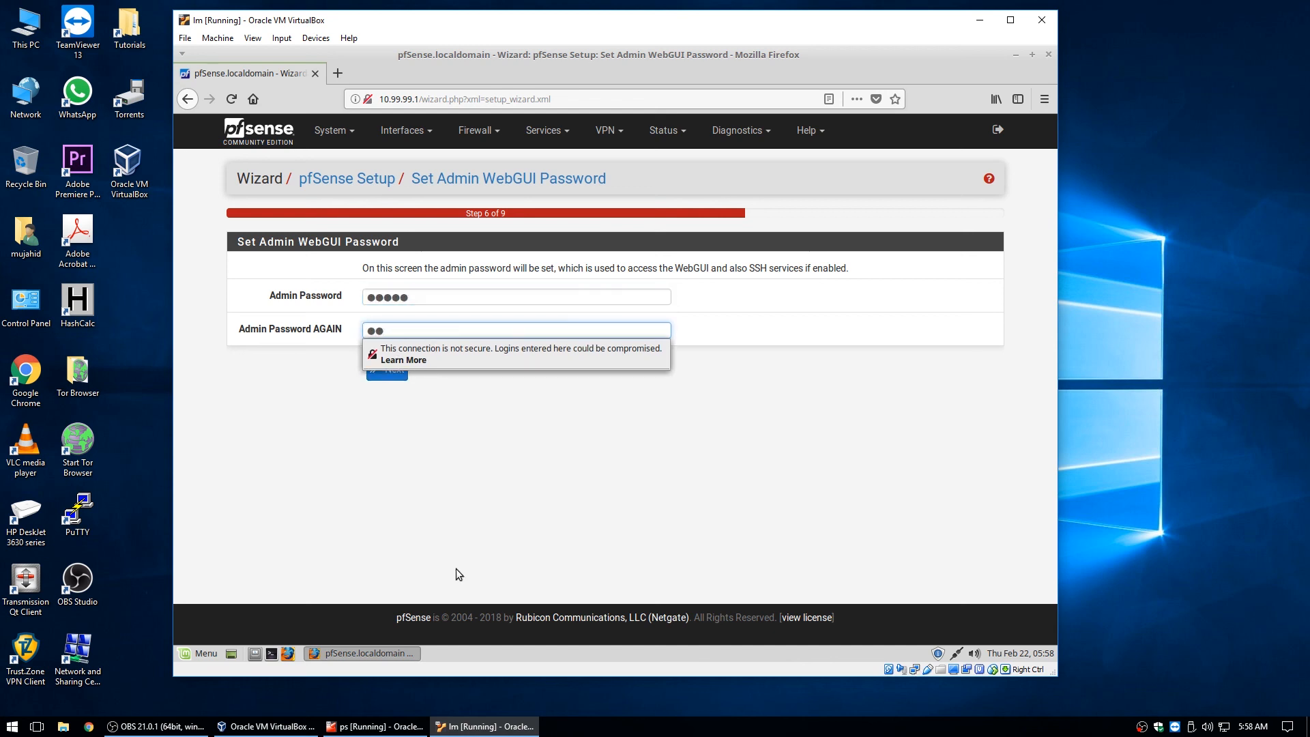
click(393, 377)
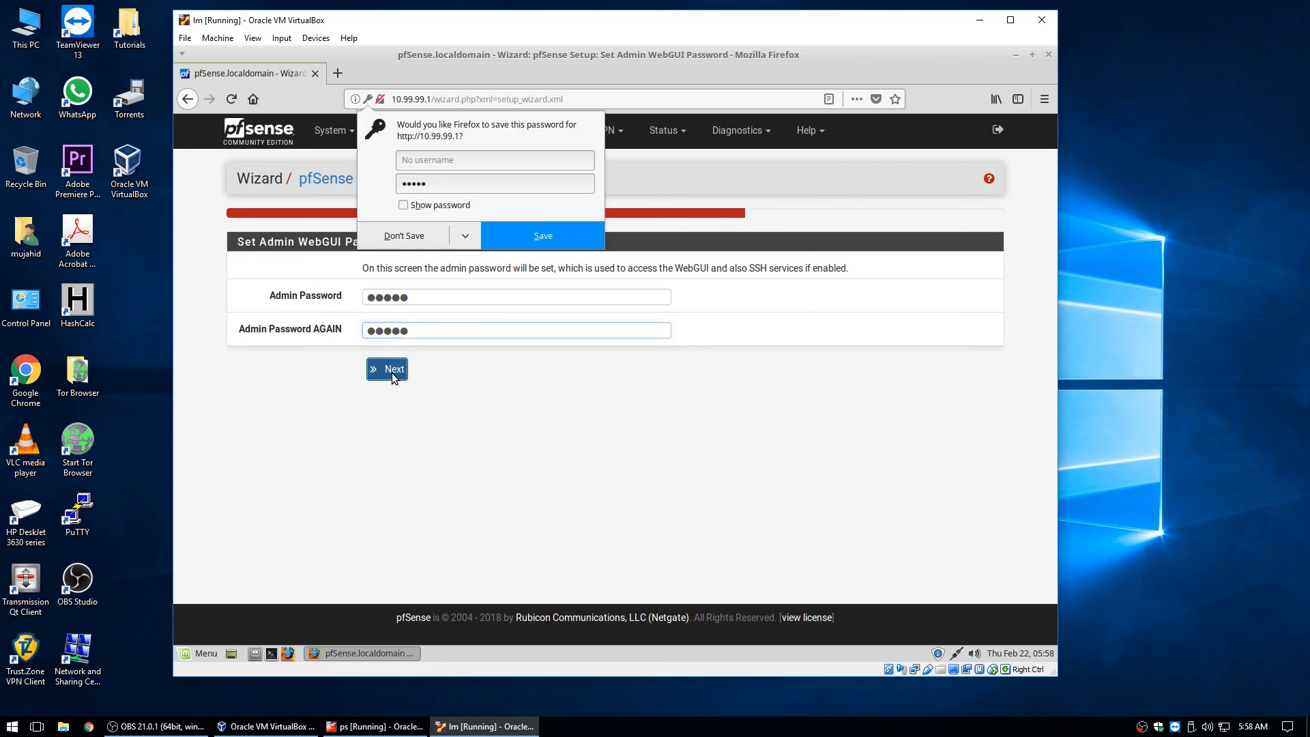
Decline saving the password, reload pfSense with the new configuration, and continue to the webConfigurator.
click(609, 461)
click(406, 309)
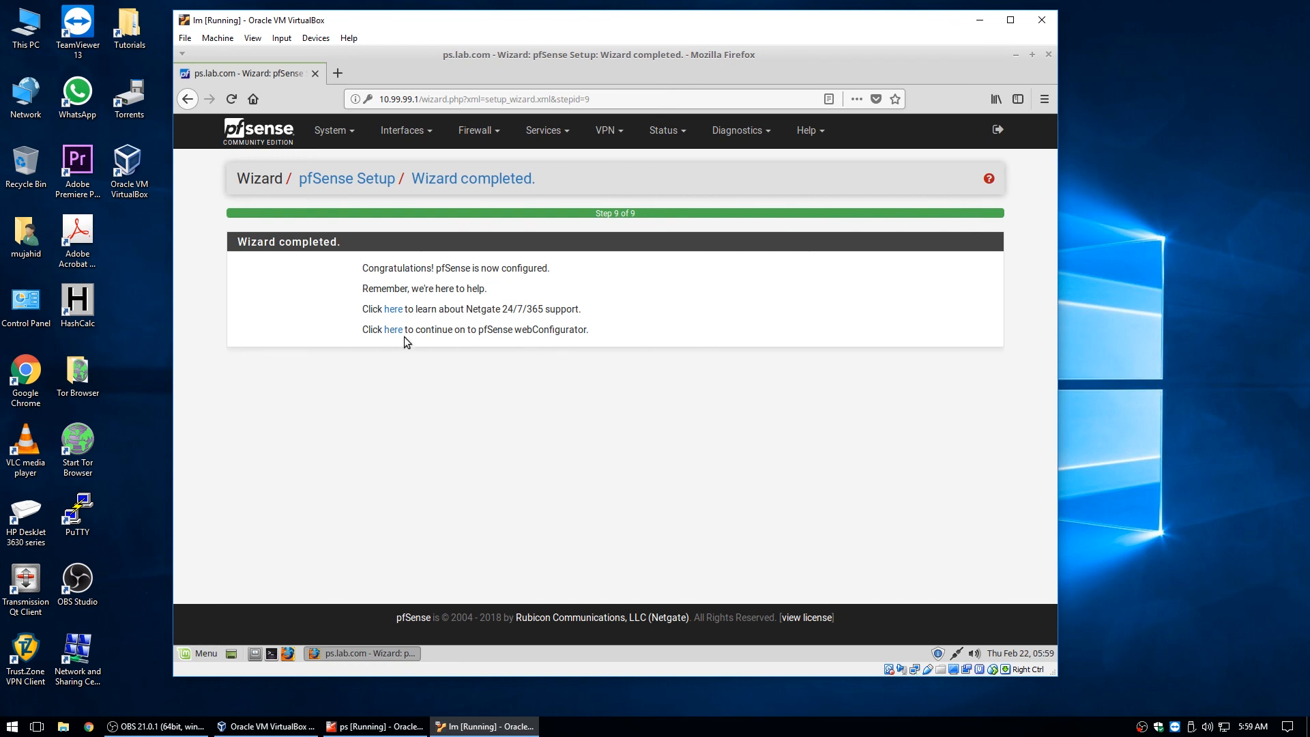
click(394, 330)
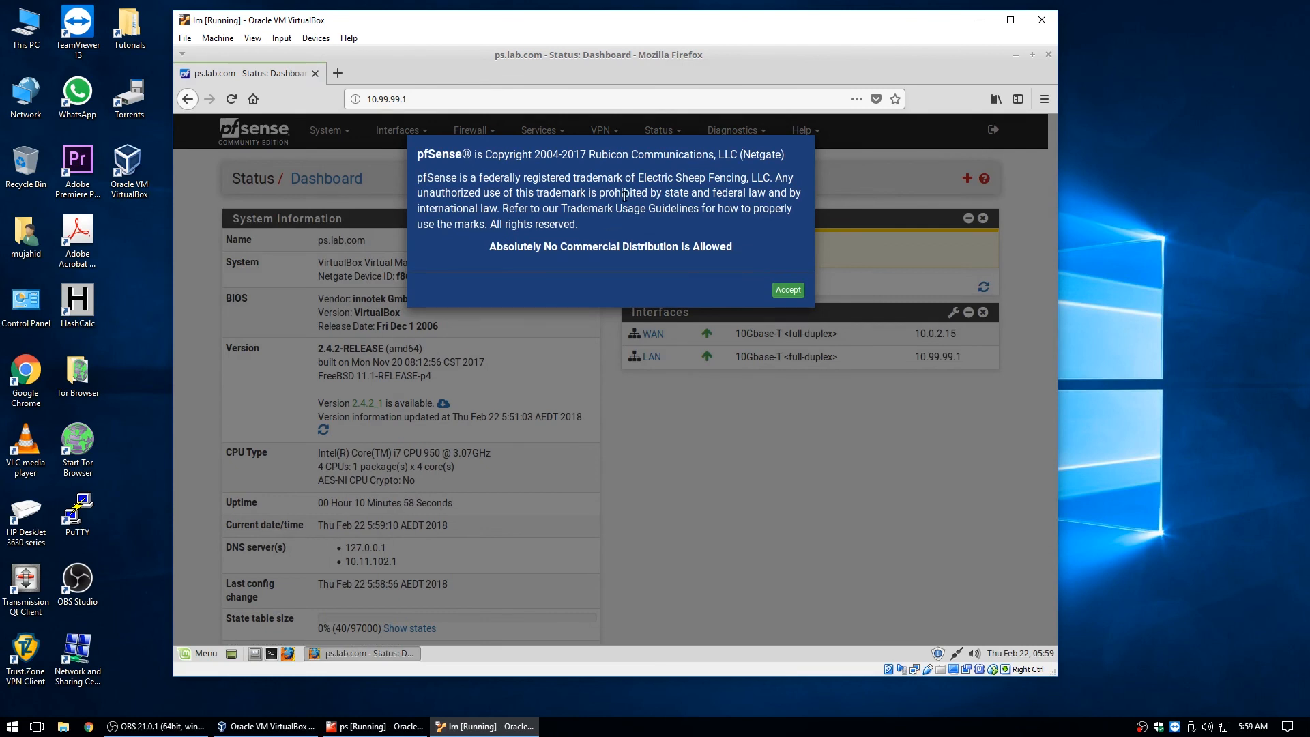
Accept the trademark notice, remove the Netgate Services And Support widget, and open a blank tab.
click(791, 291)
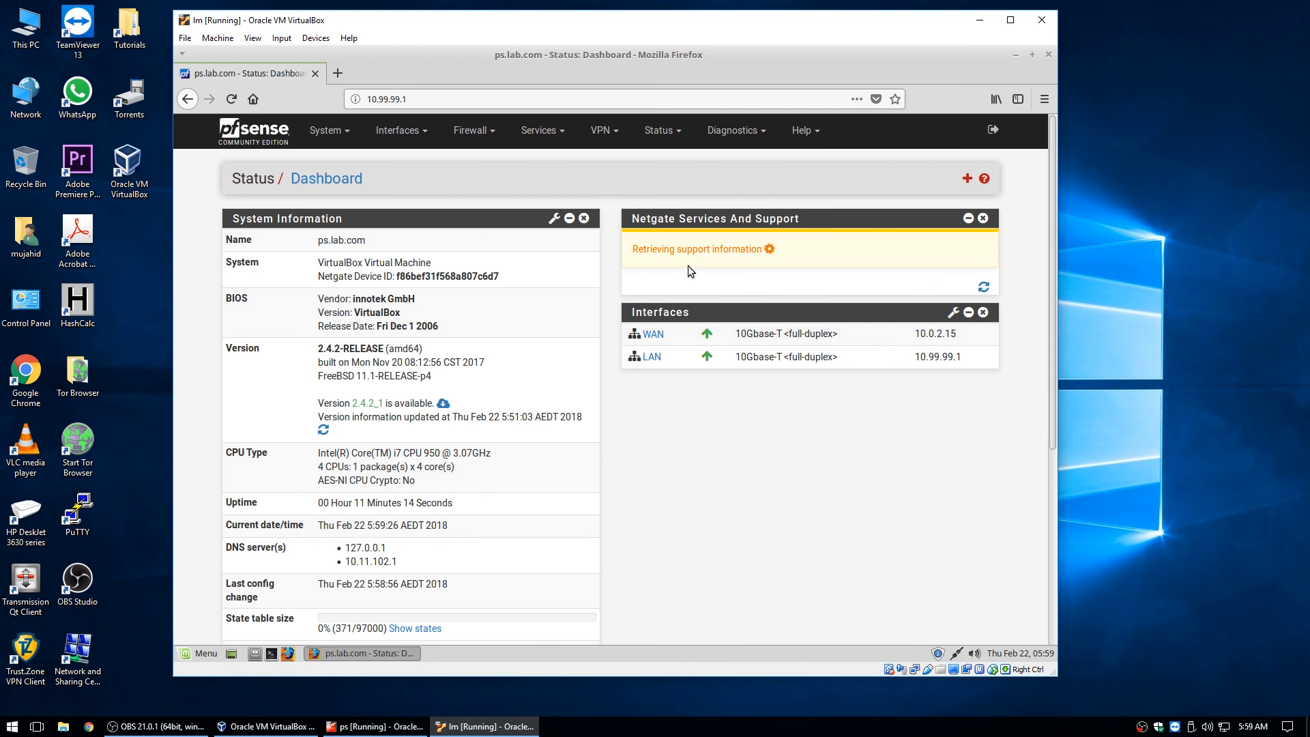
click(983, 218)
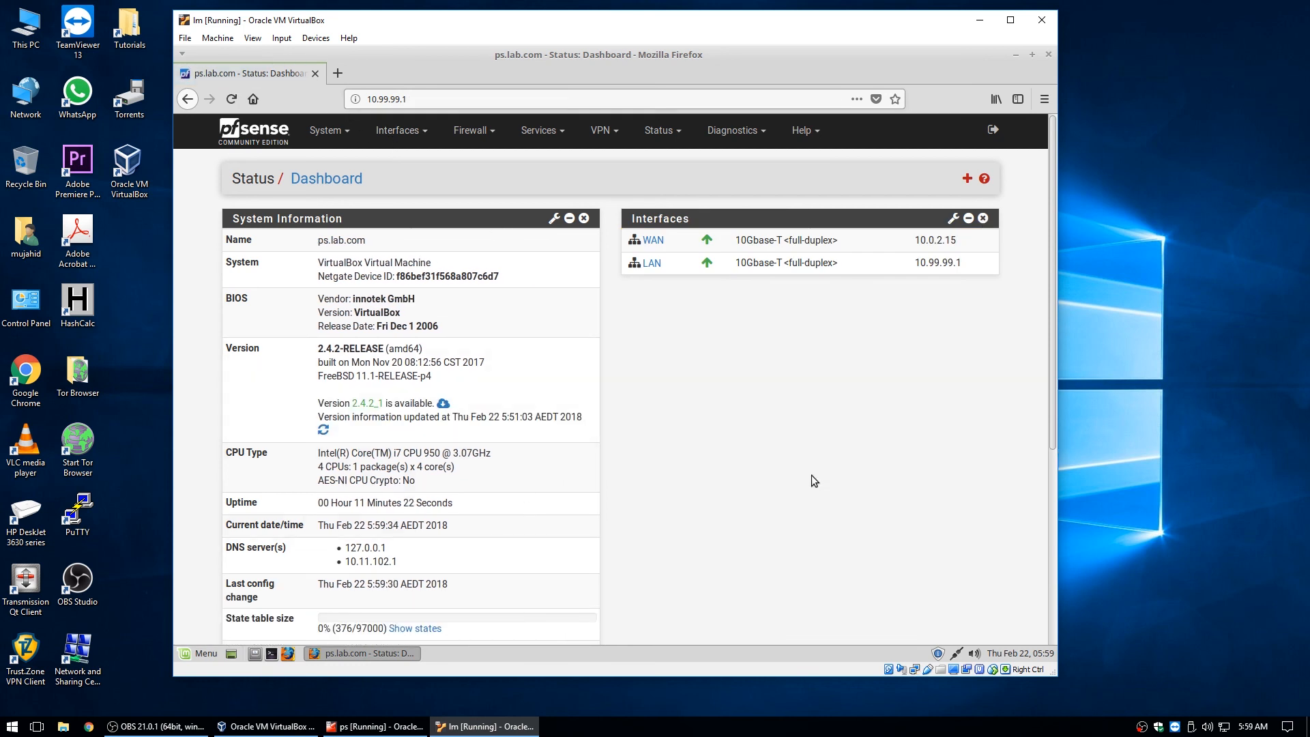
scroll(807, 468, down, 3)
scroll(738, 370, up, 1)
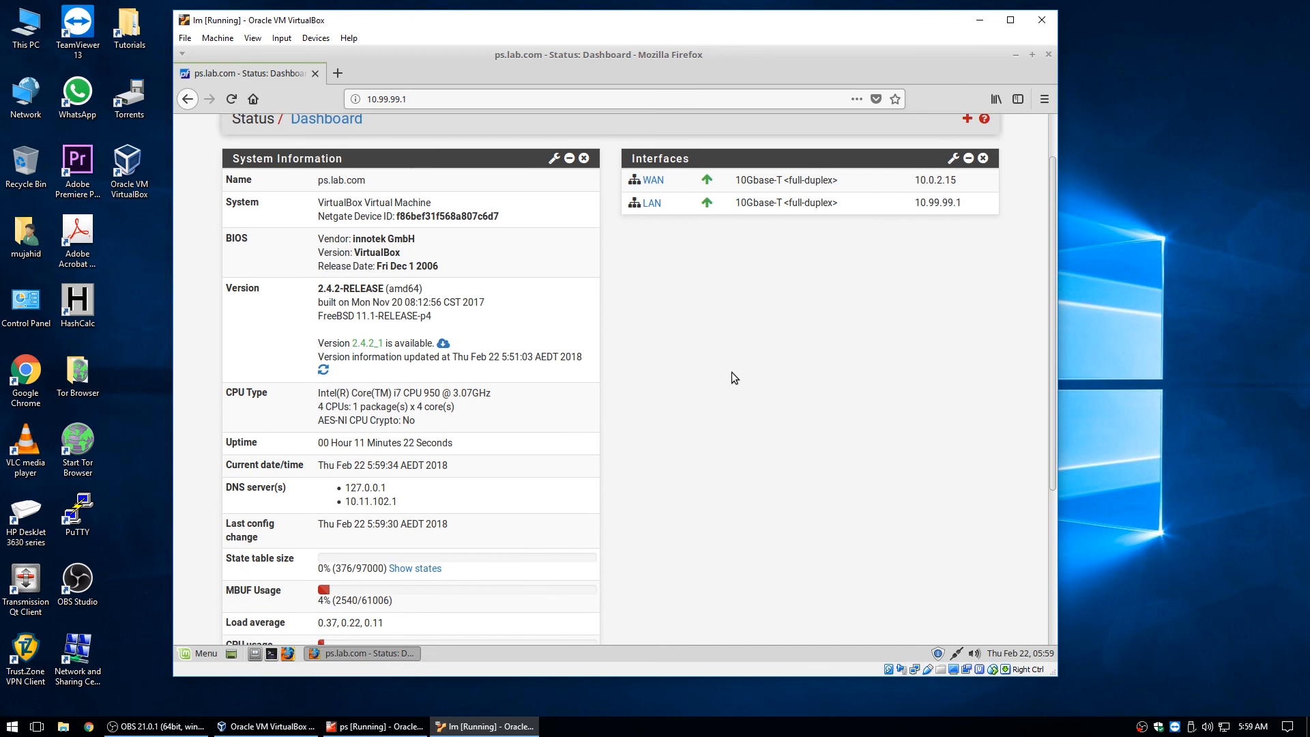
scroll(731, 372, up, 2)
click(339, 73)
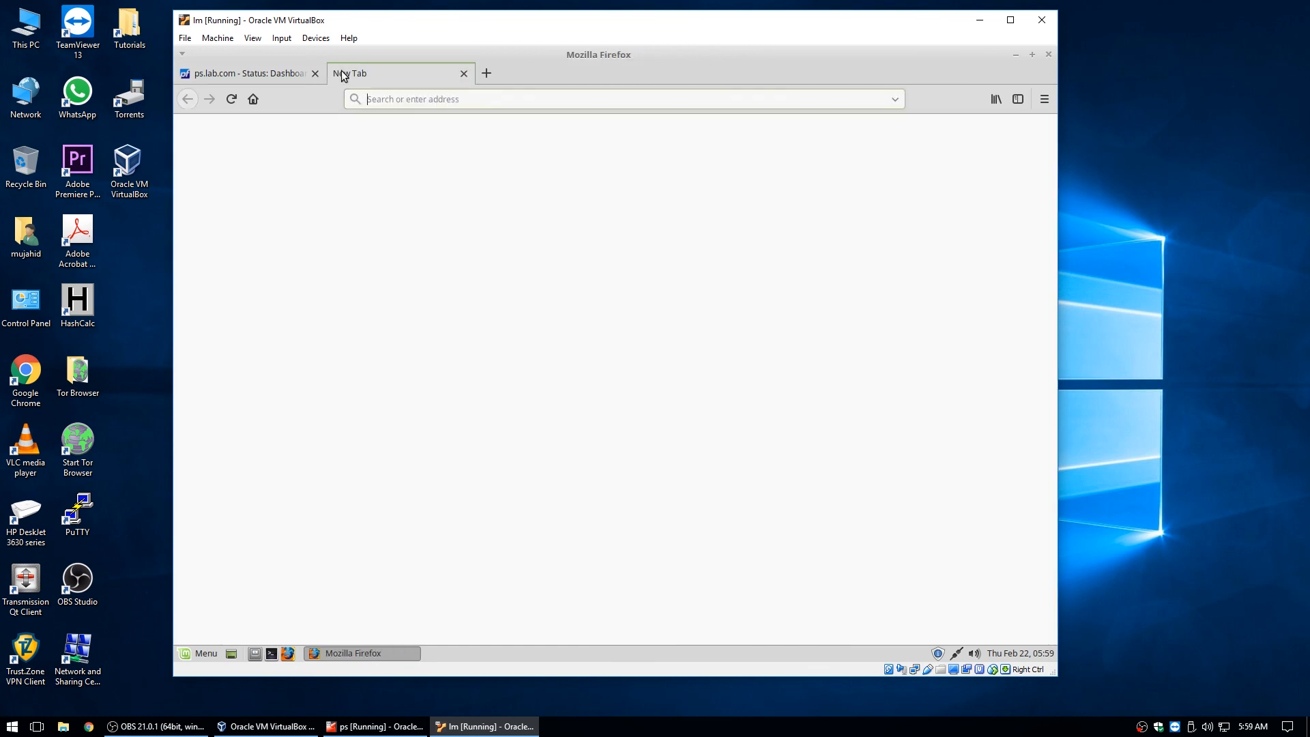
Load google.com in the new tab, then switch back to the ps.lab.com dashboard tab.
text(g)
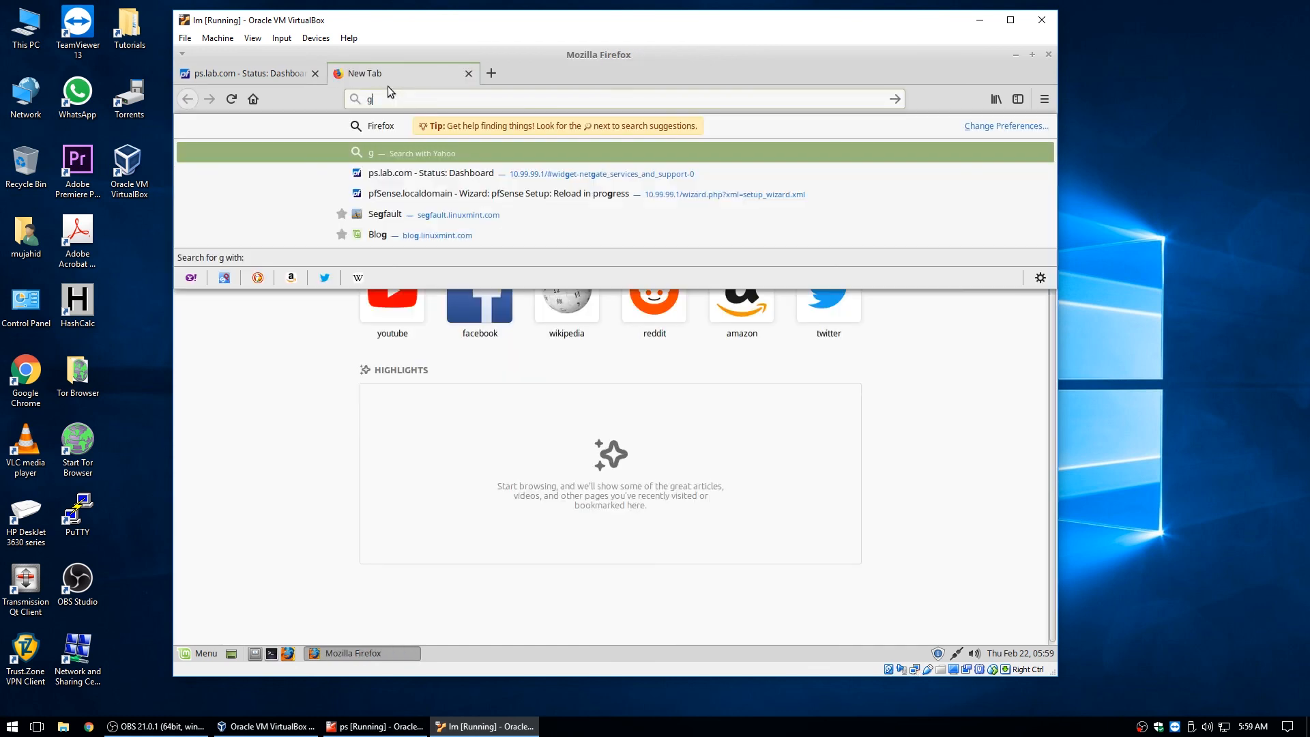
text(oogle.com)
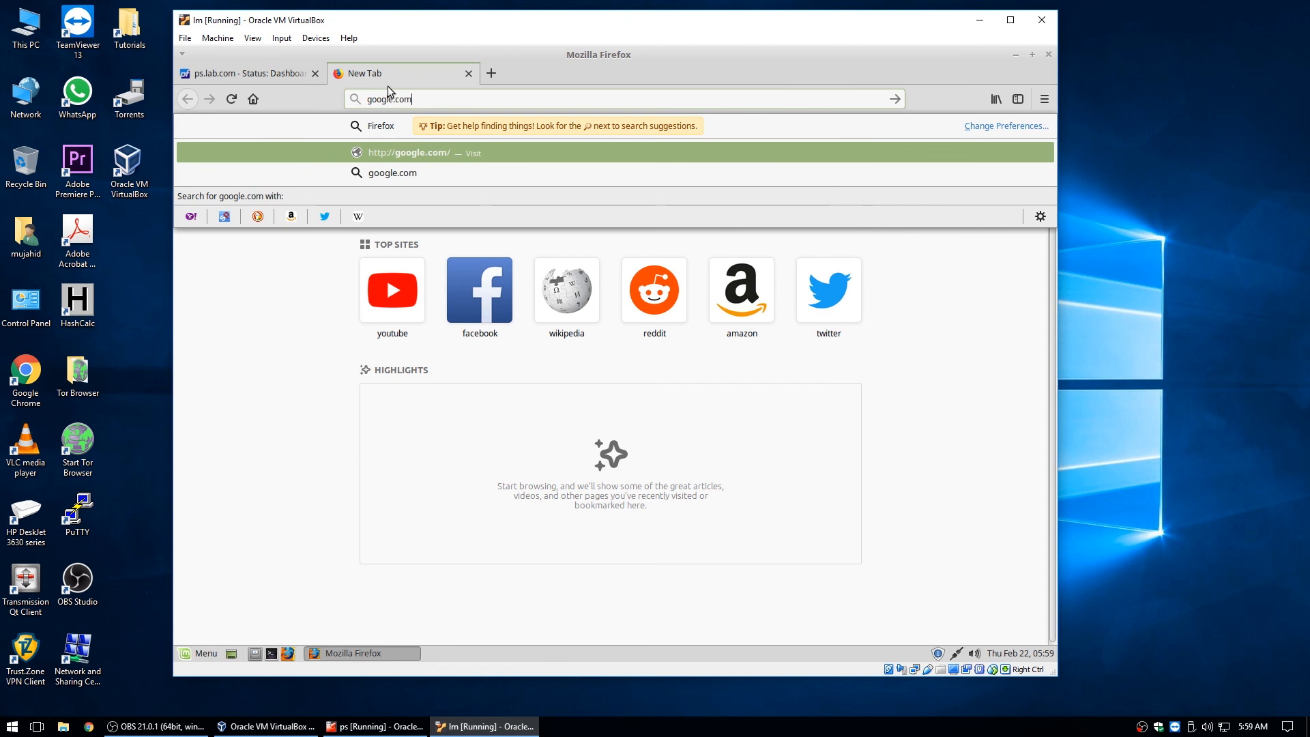
key(Return)
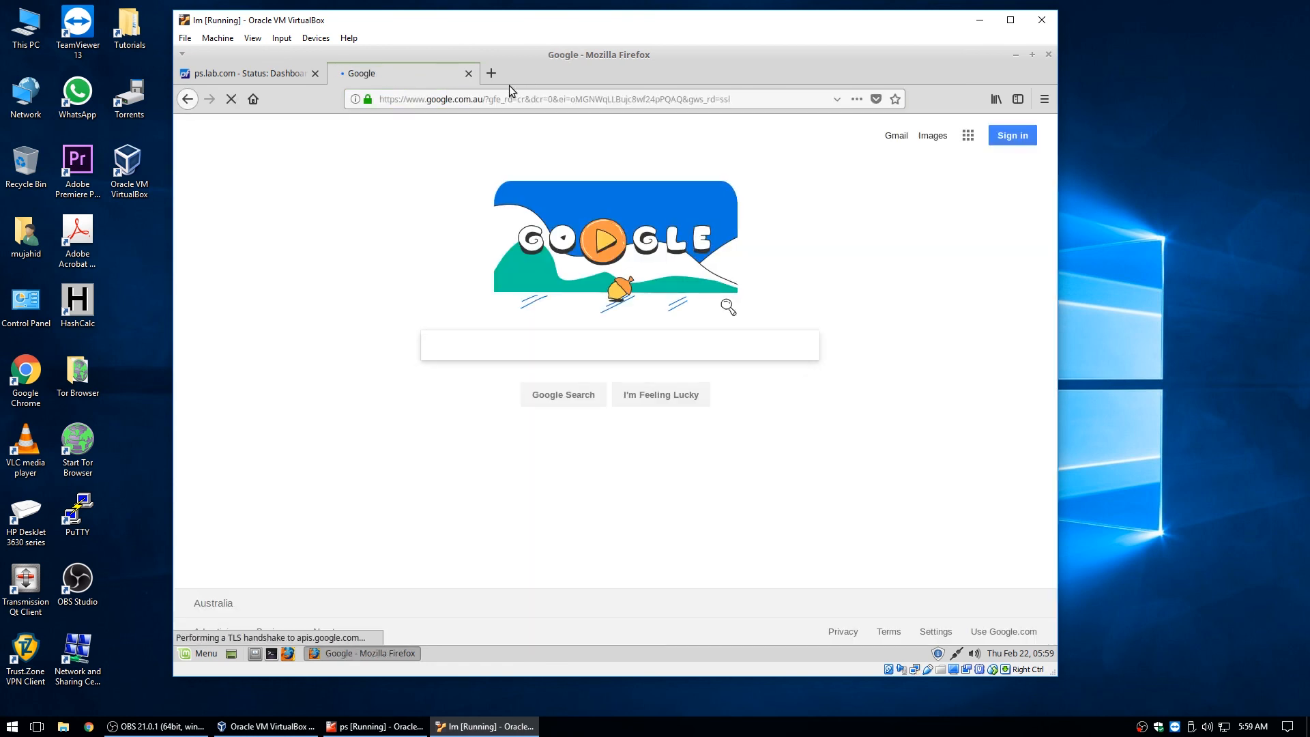
click(287, 73)
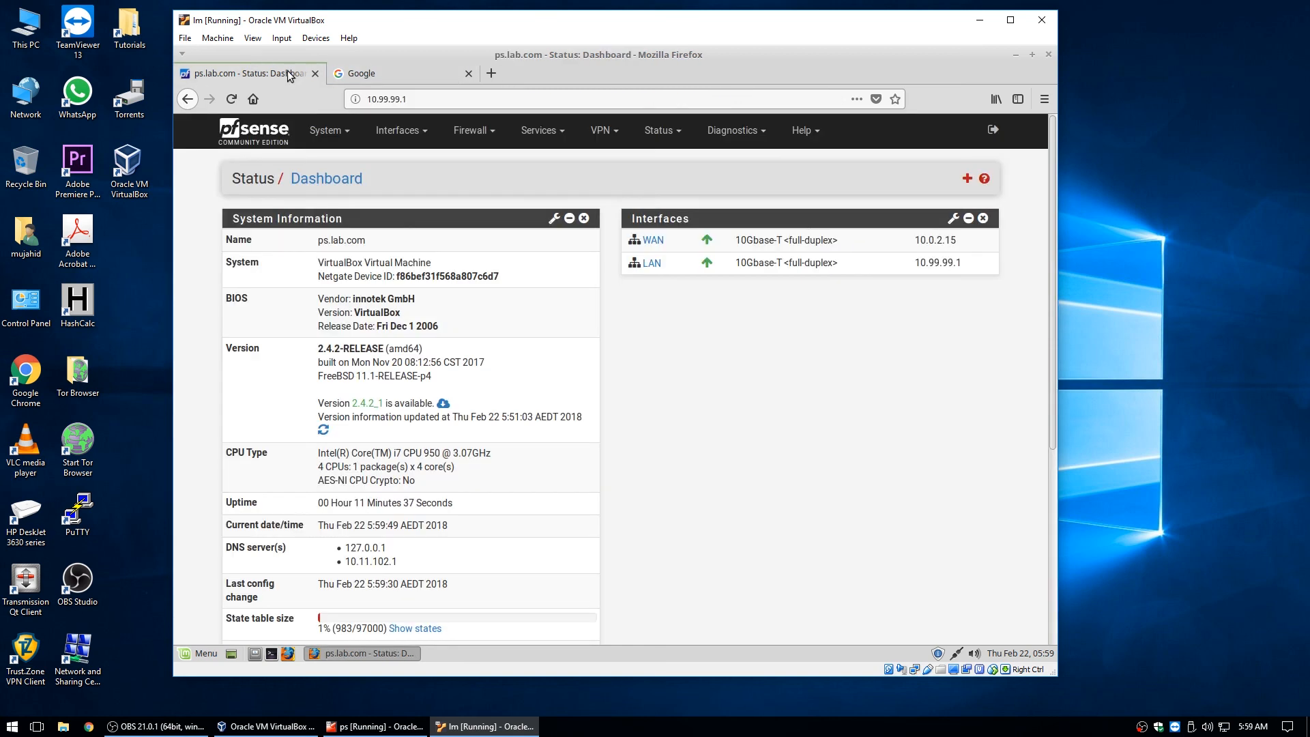
scroll(739, 394, down, 4)
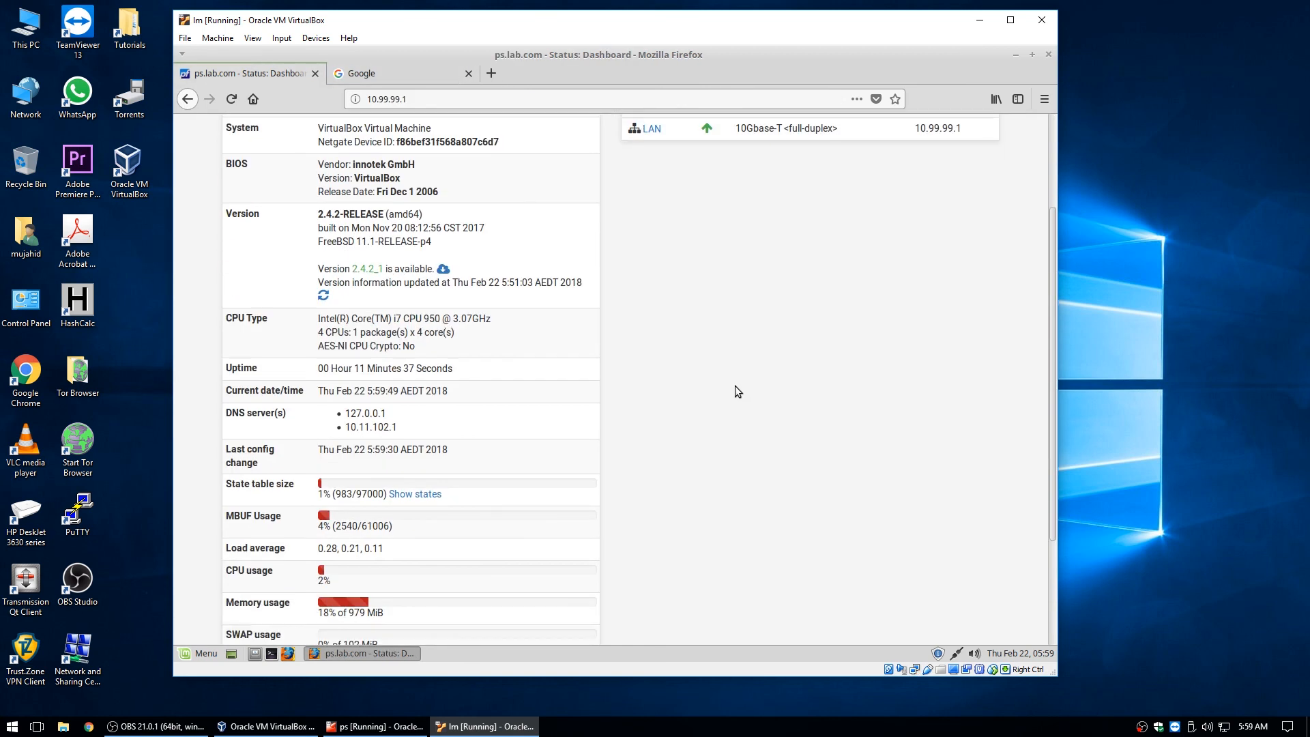
scroll(727, 389, up, 4)
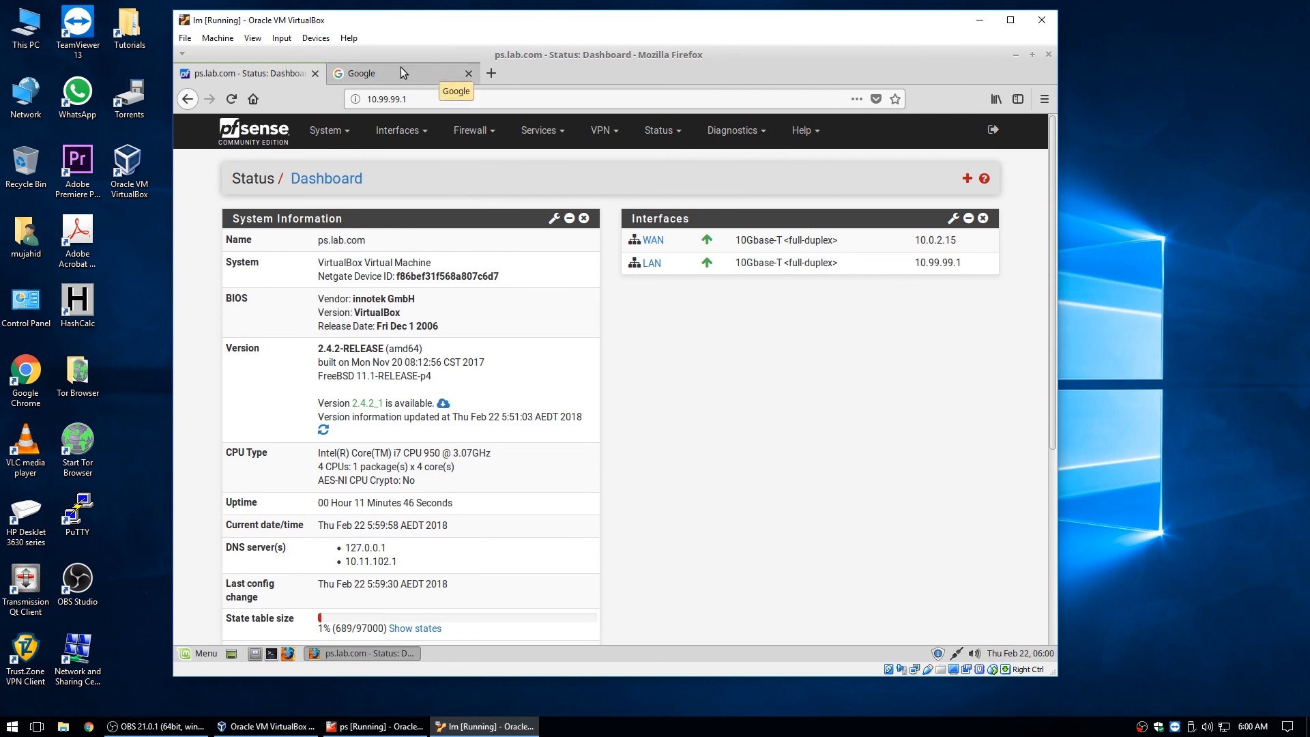
click(320, 134)
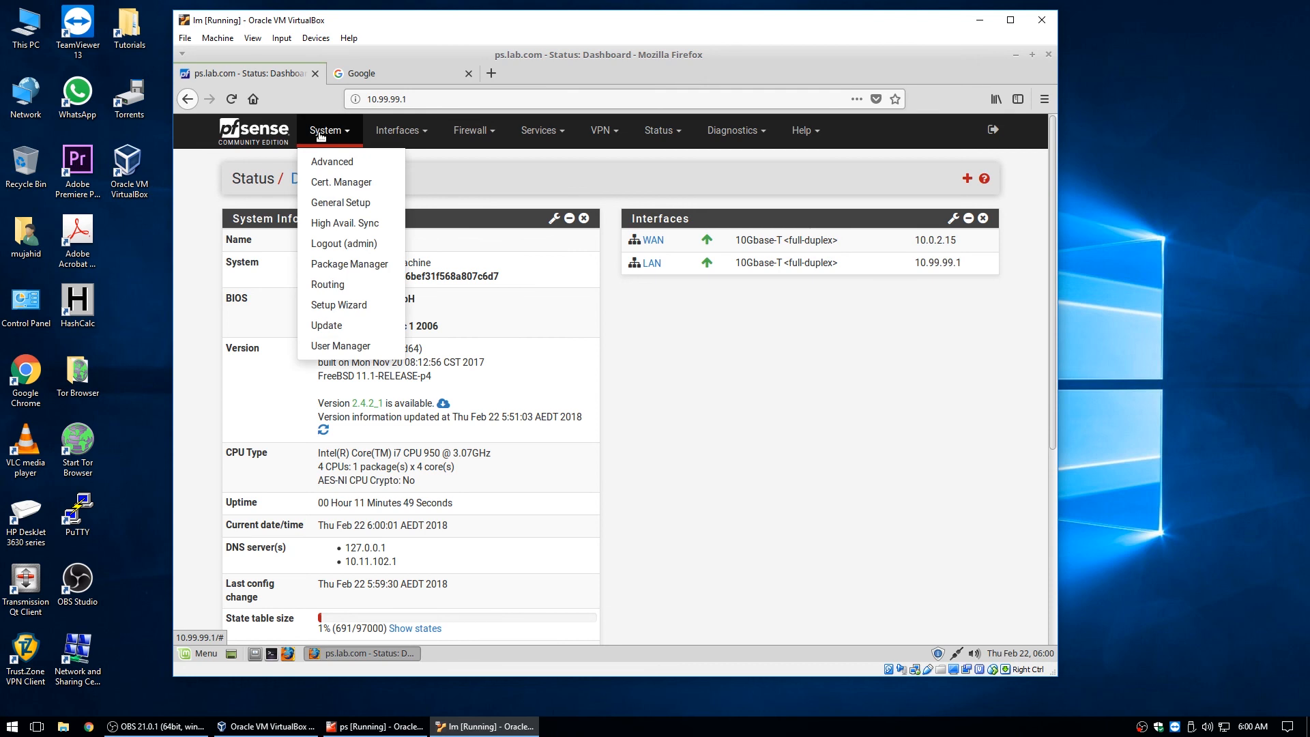
On System > General Setup, choose the pfSense-dark-BETA theme.
click(330, 202)
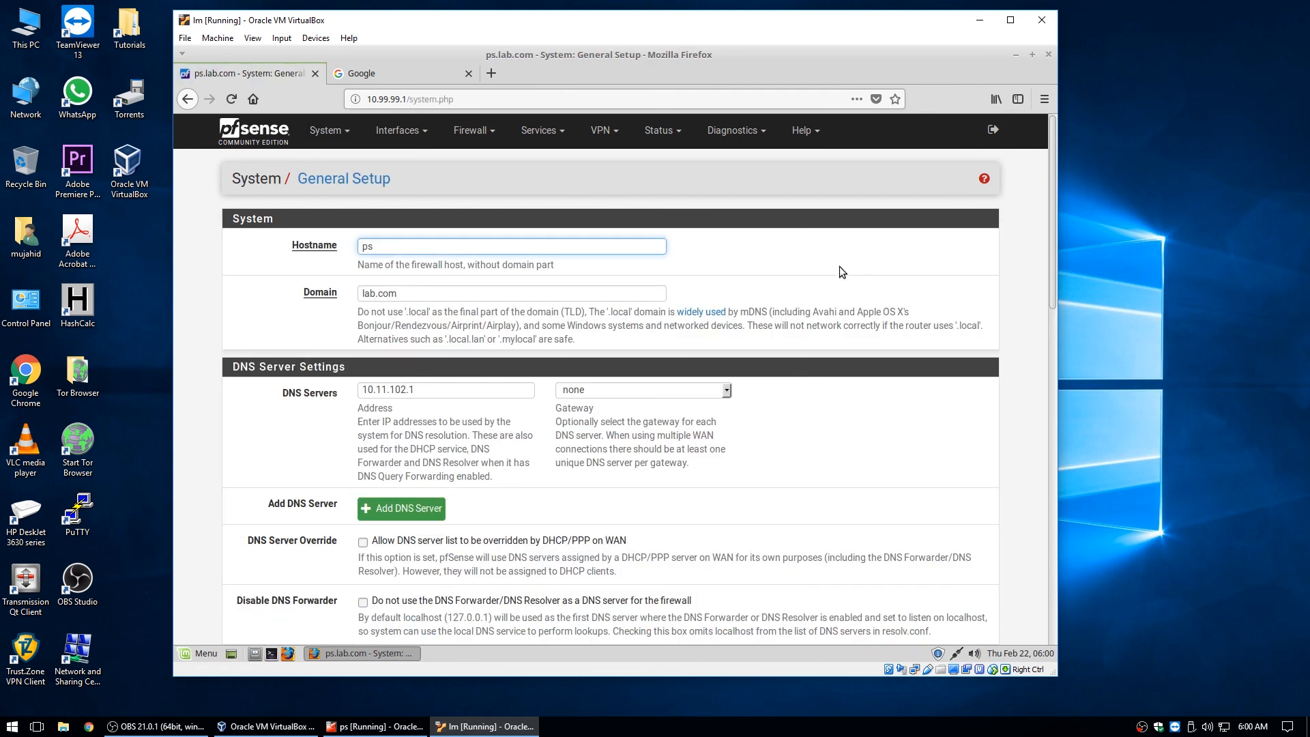
scroll(836, 274, down, 4)
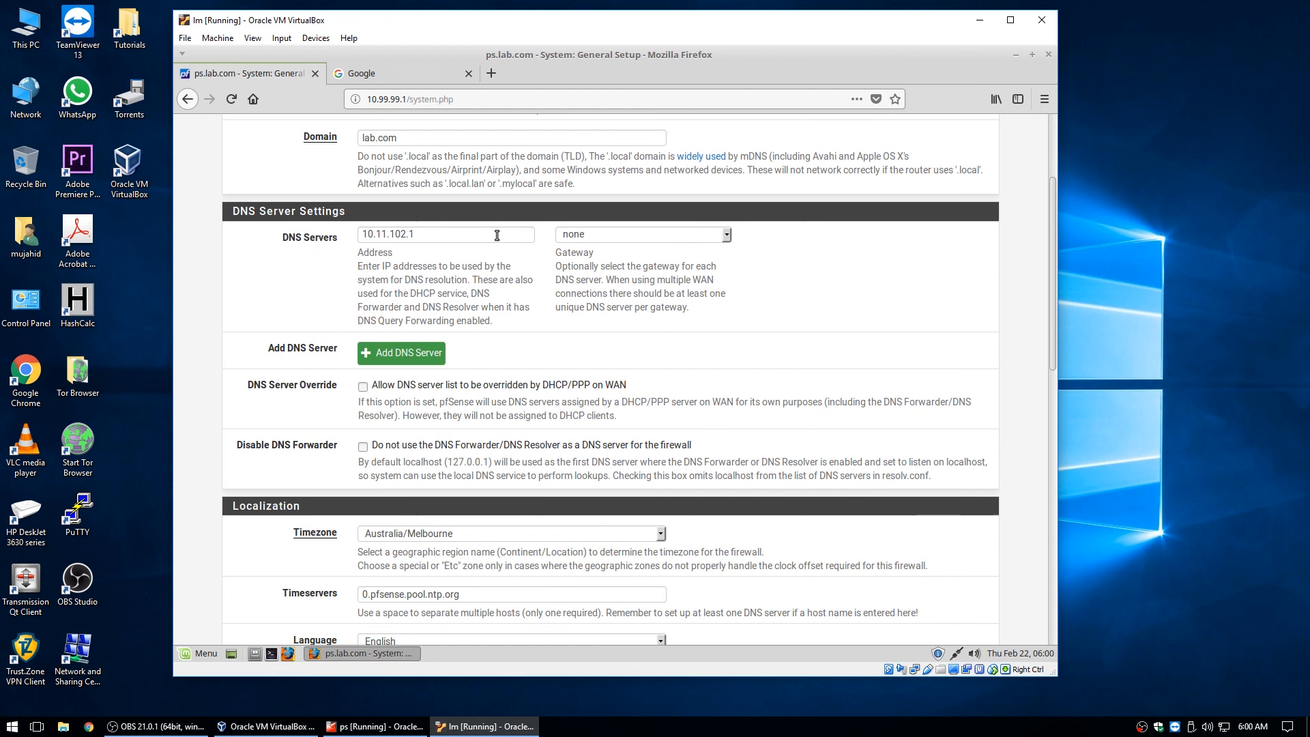
scroll(816, 348, down, 5)
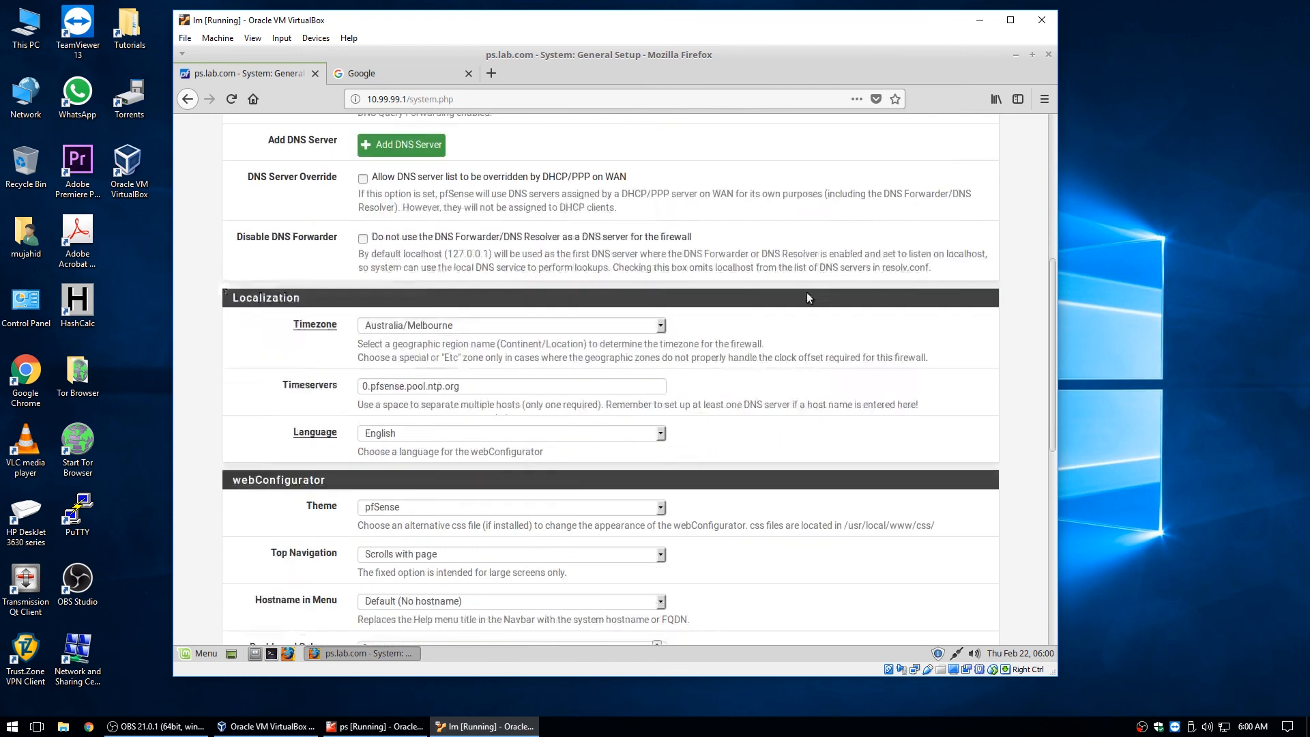
scroll(802, 290, down, 8)
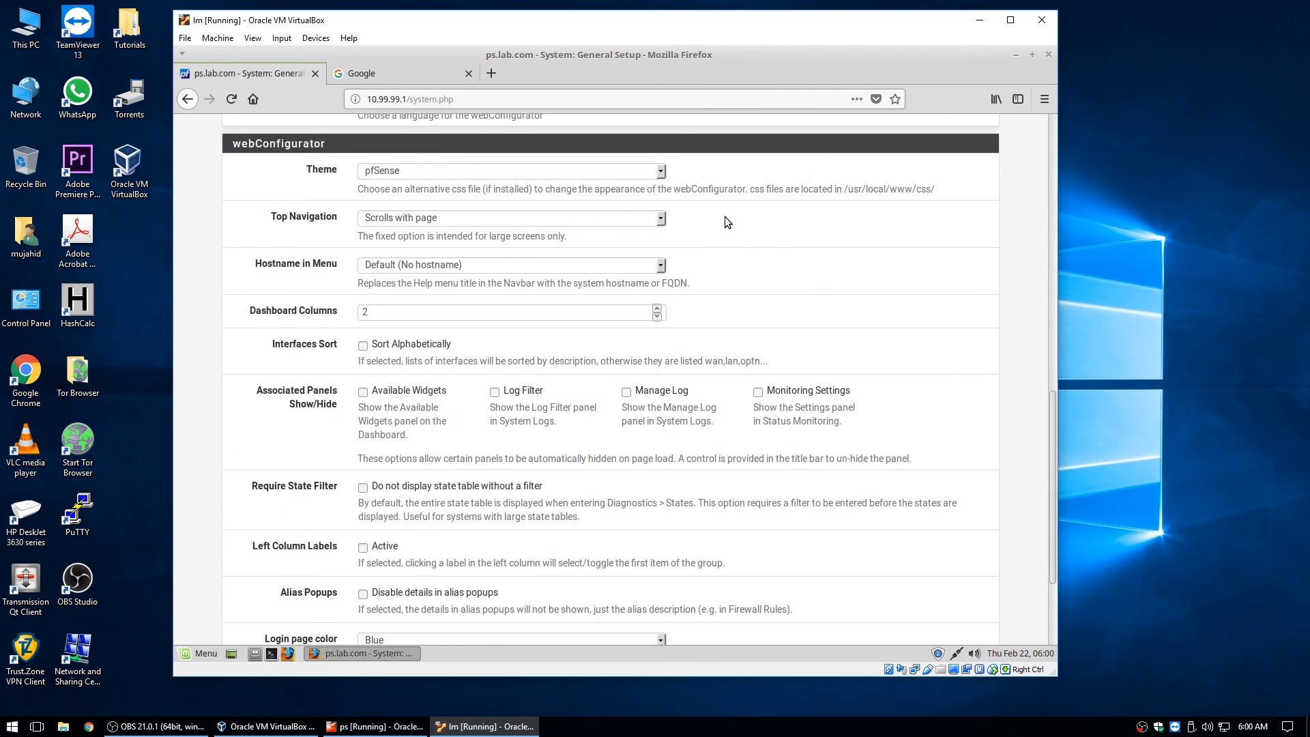
click(658, 170)
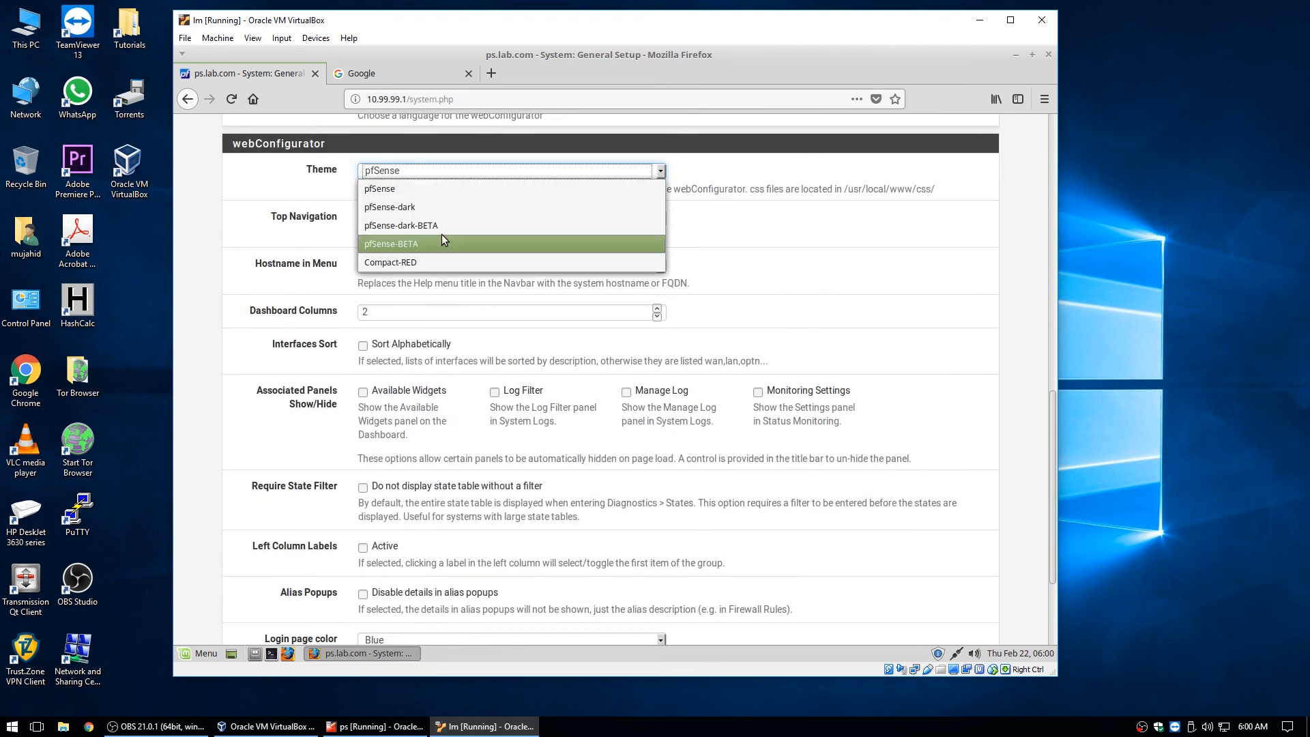
click(404, 225)
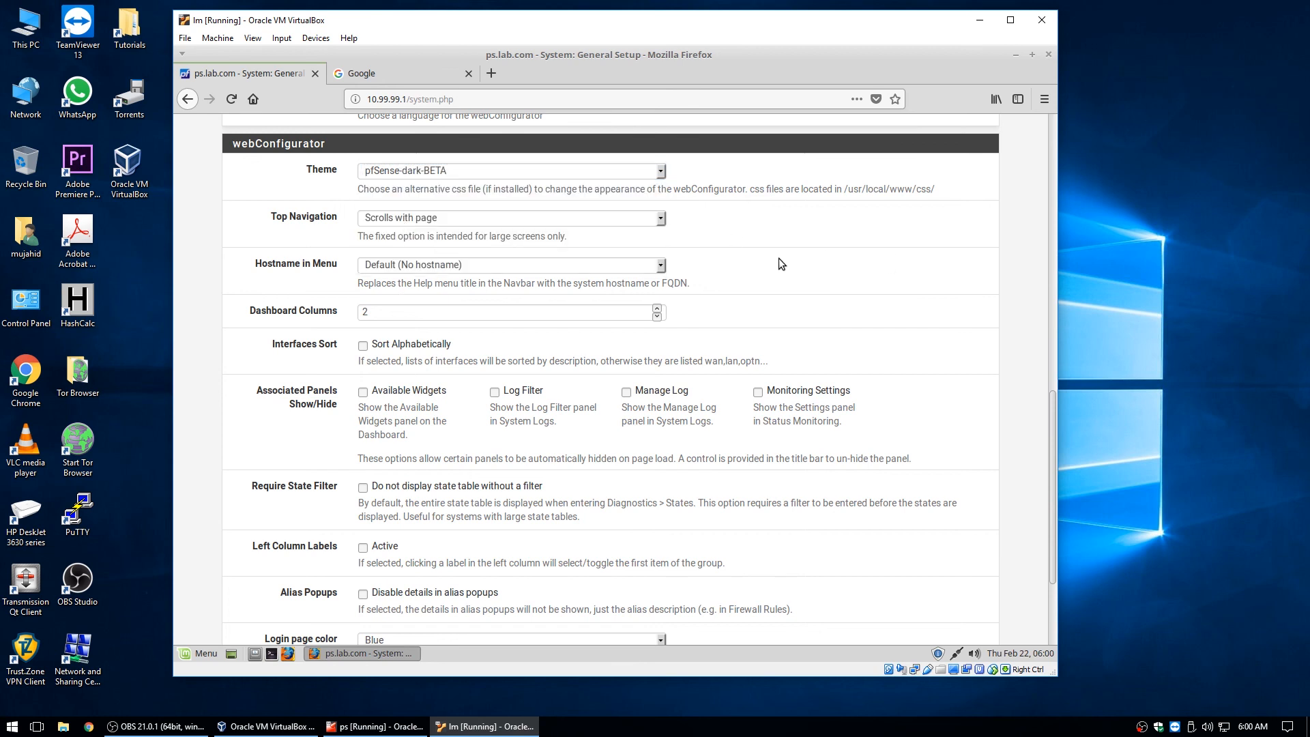
Set the menu to show only the hostname.
scroll(779, 258, down, 2)
click(656, 189)
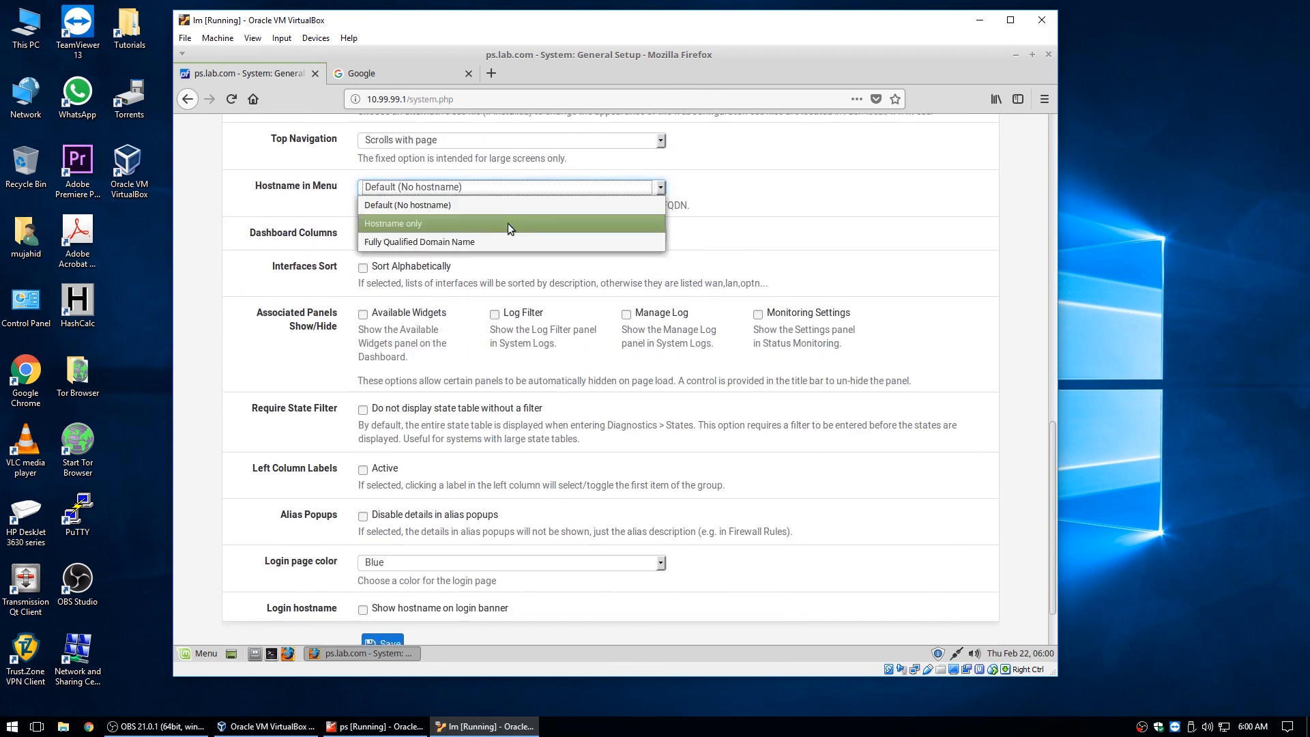
click(507, 223)
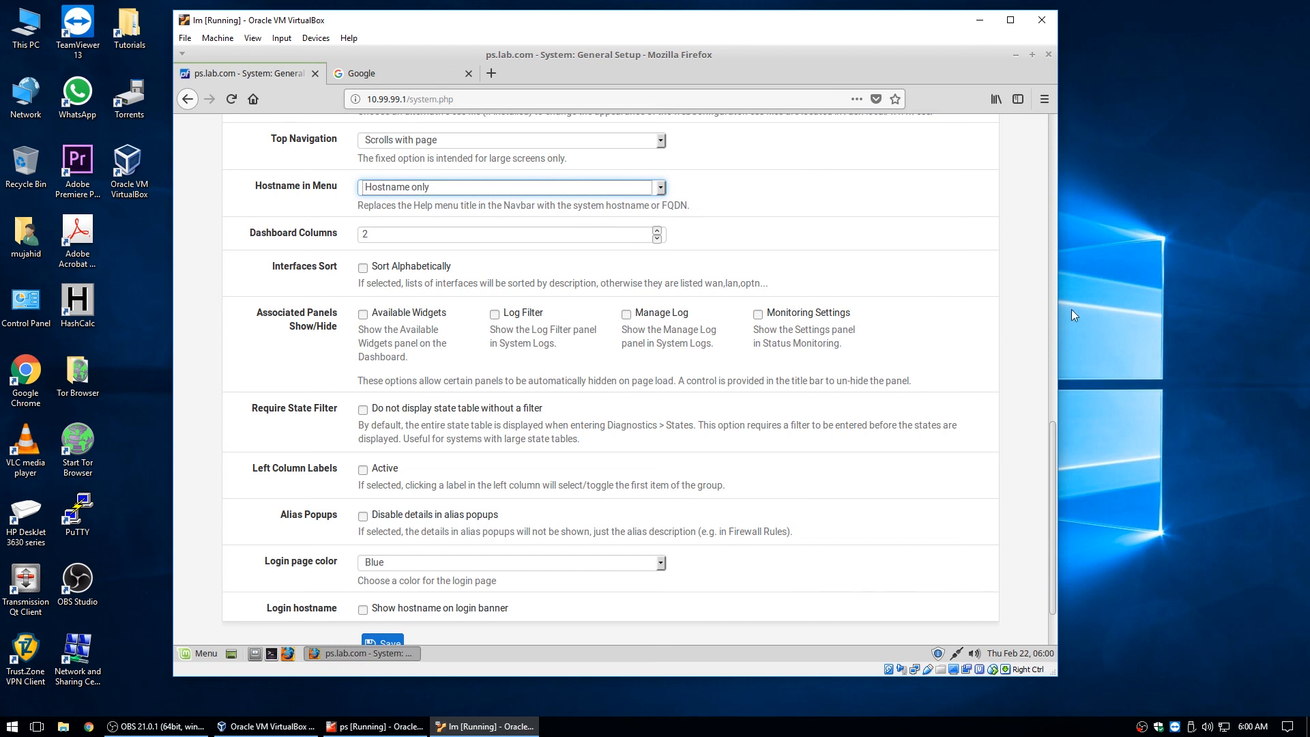
Show the hostname on the login banner, keep Blue as login page colour, and save.
mouse_move(1049, 453)
mouse_down()
mouse_move(1008, 186)
mouse_move(1058, 141)
mouse_move(1065, 434)
mouse_up()
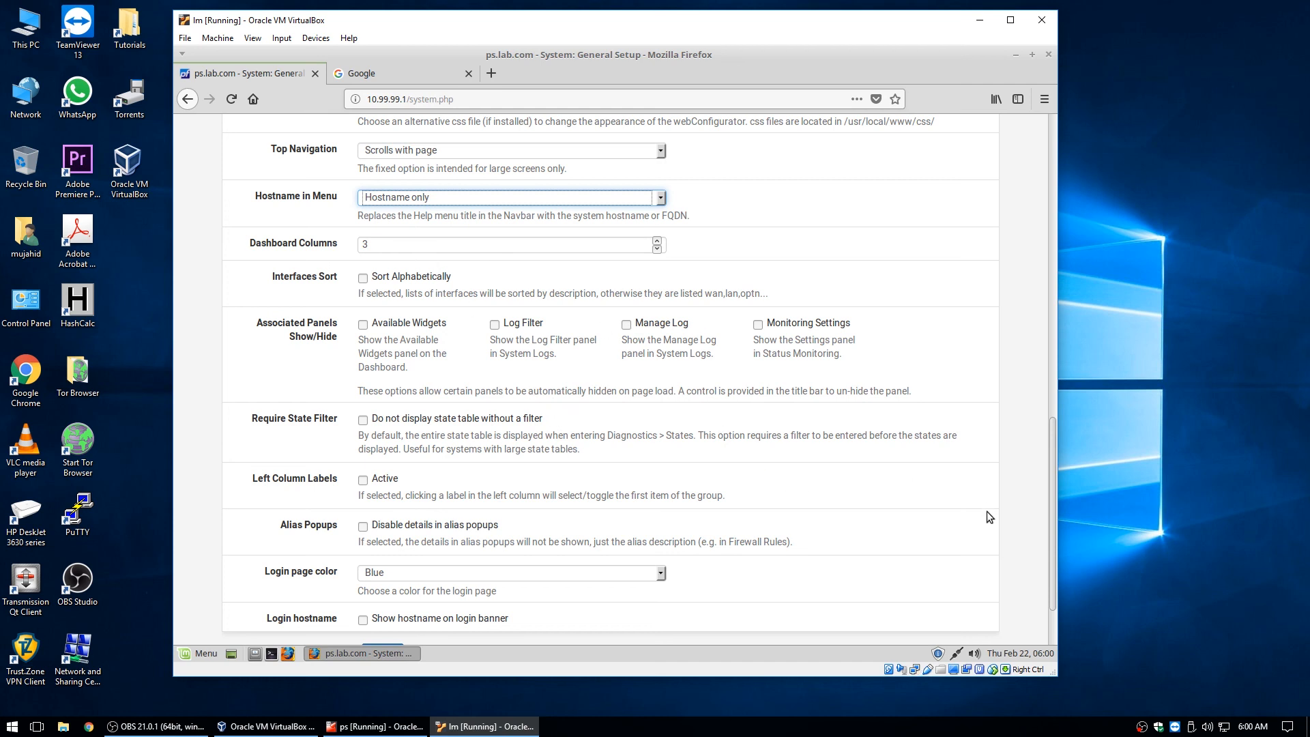
scroll(986, 512, down, 2)
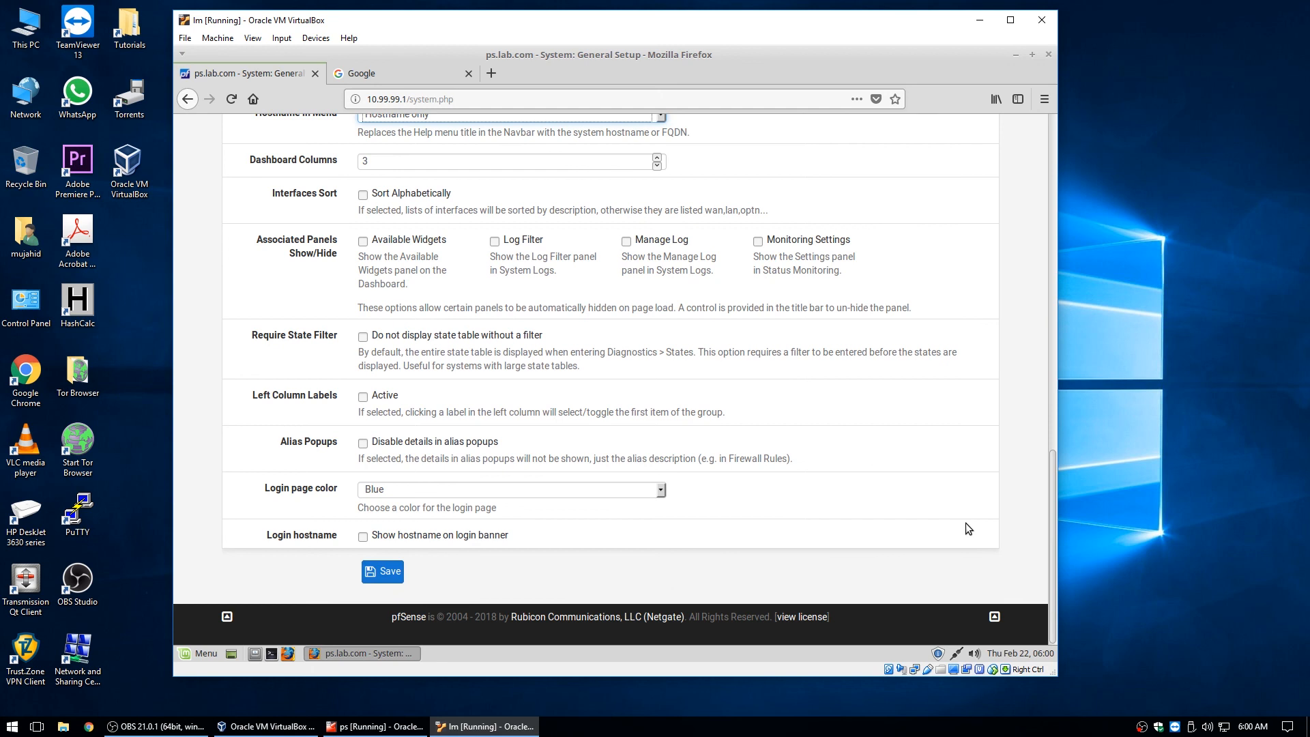
click(369, 537)
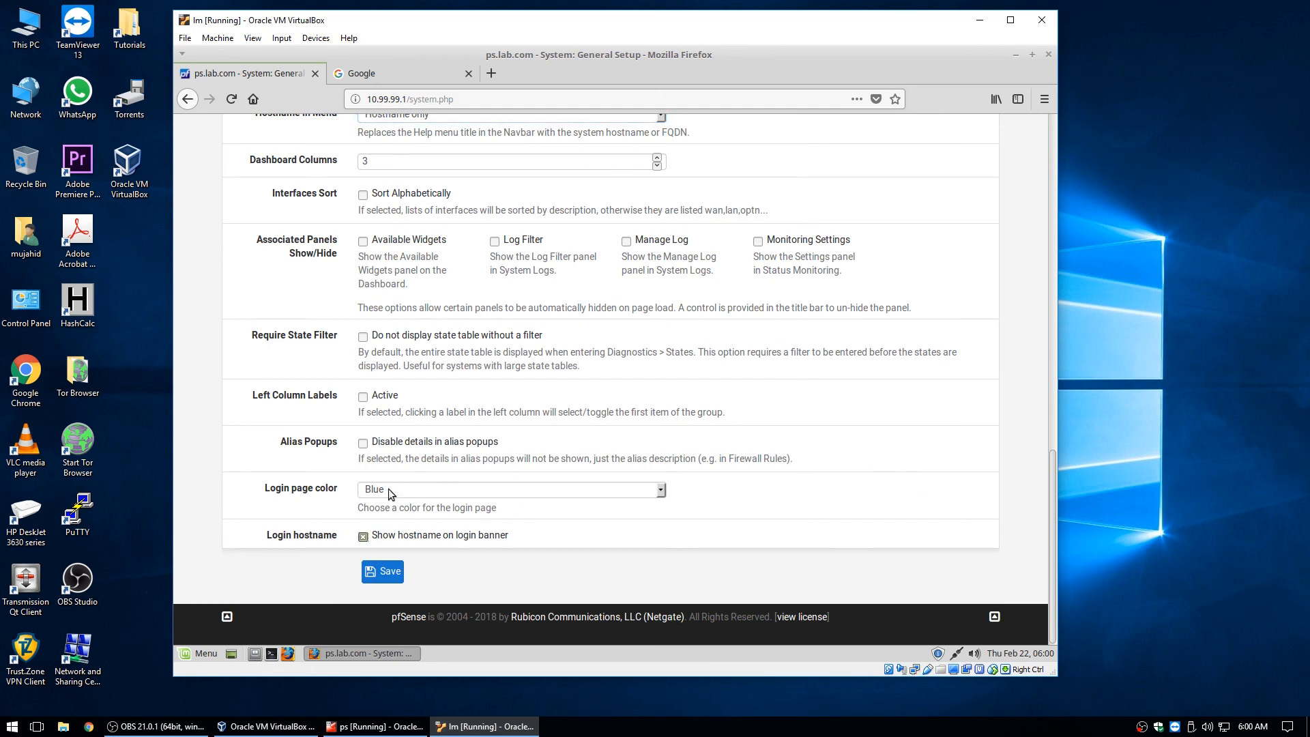
click(388, 489)
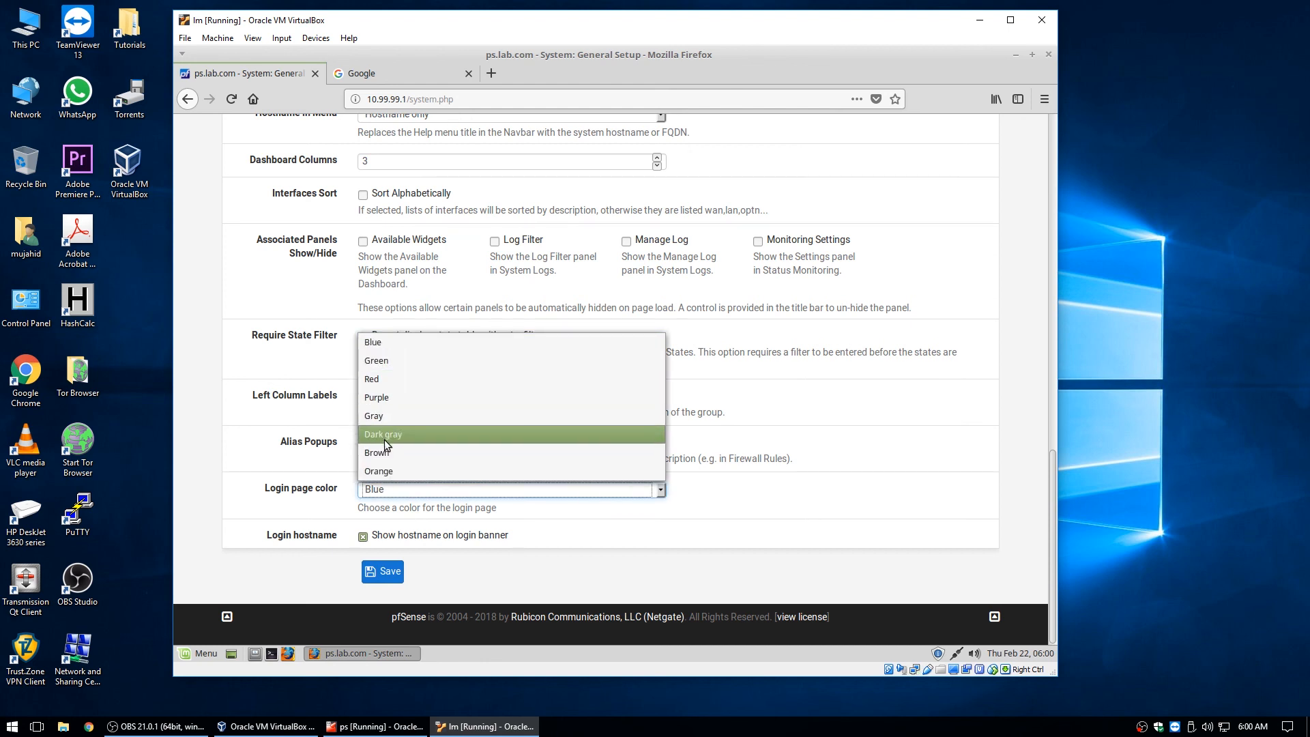
click(379, 485)
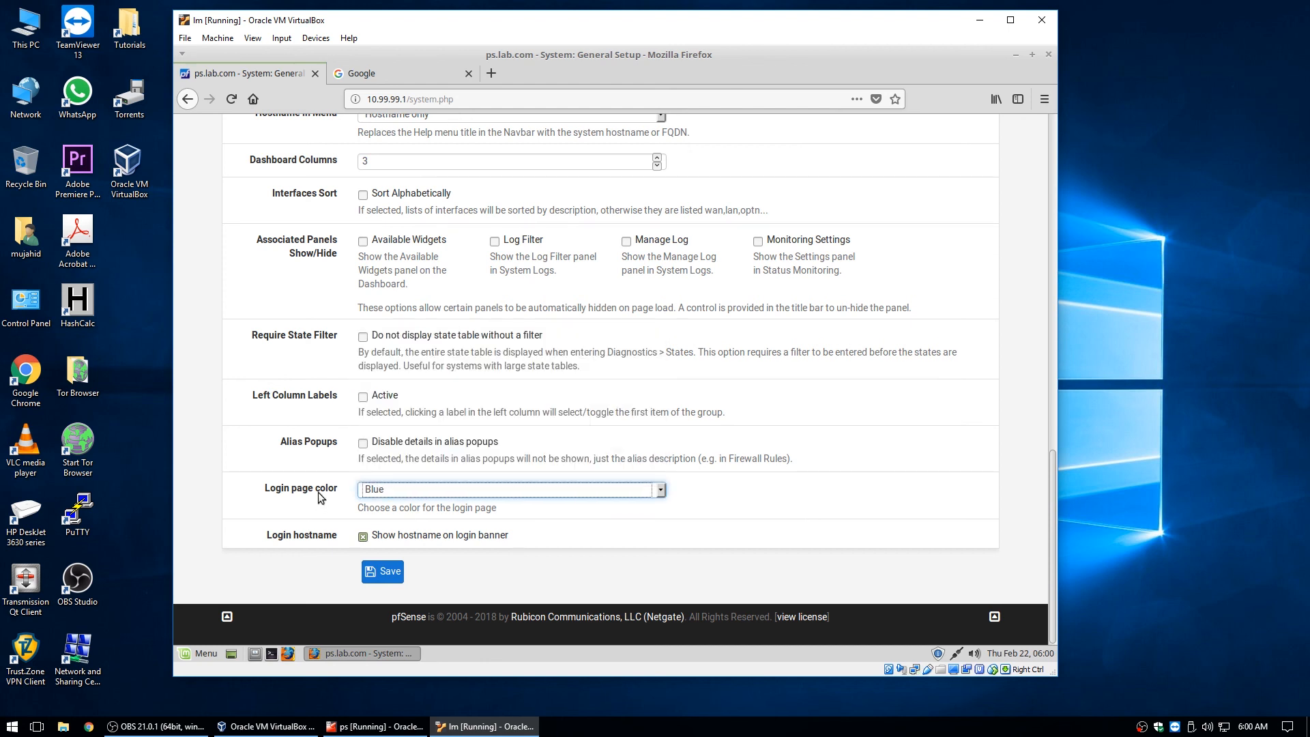
click(380, 575)
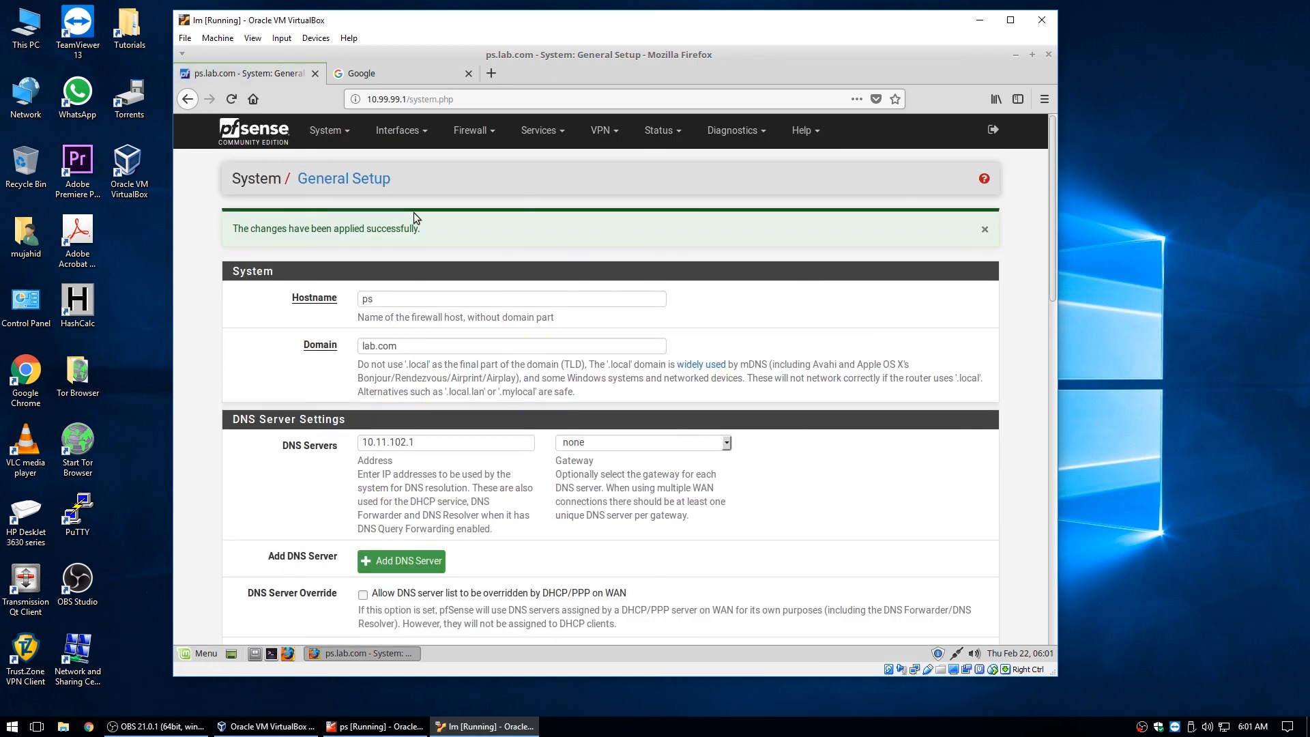
Open System > Advanced on the Admin Access tab and scroll through its settings.
click(326, 130)
click(327, 162)
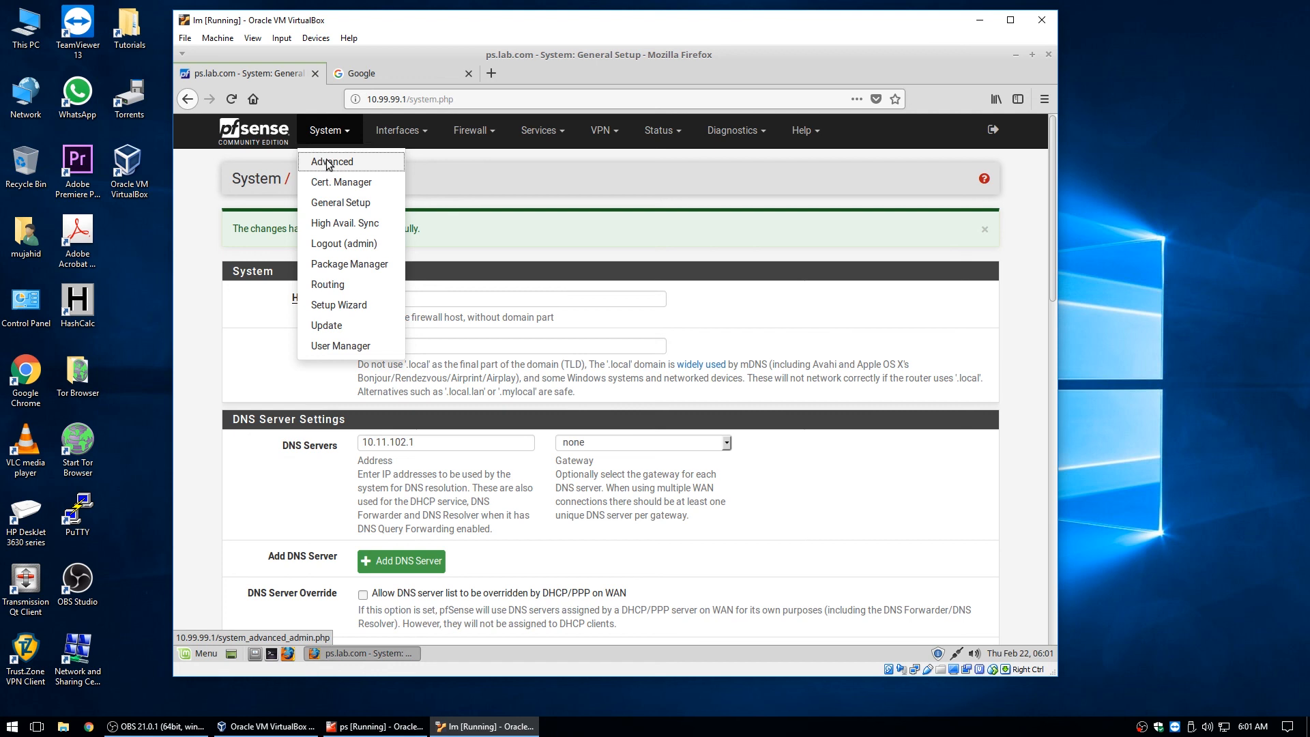
scroll(866, 436, down, 5)
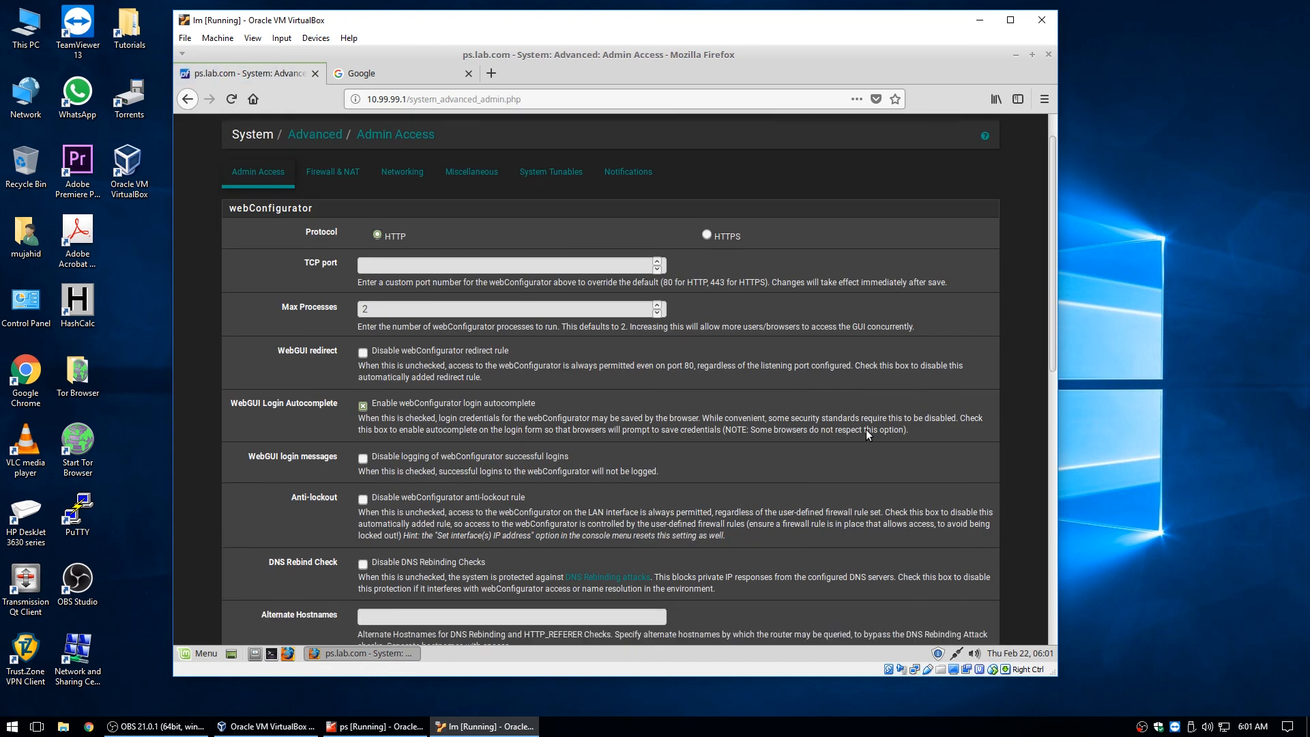
scroll(861, 405, down, 5)
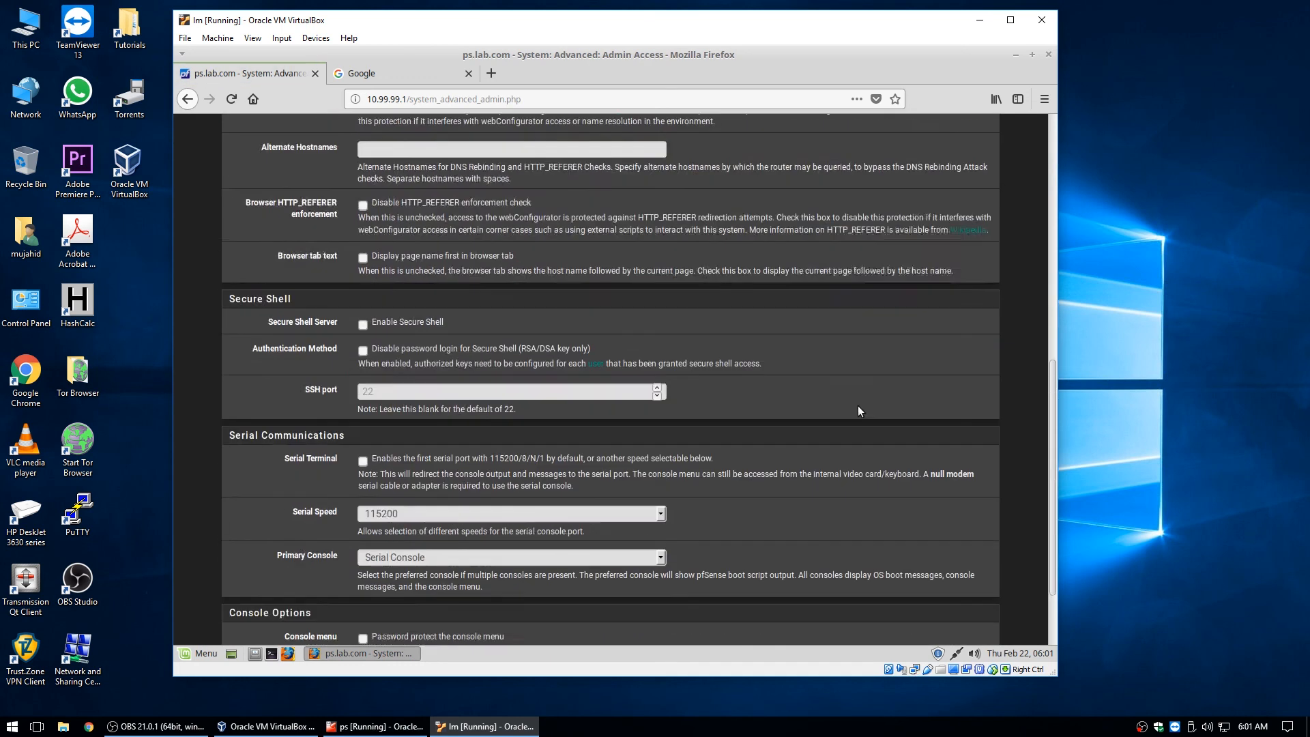
scroll(848, 419, up, 4)
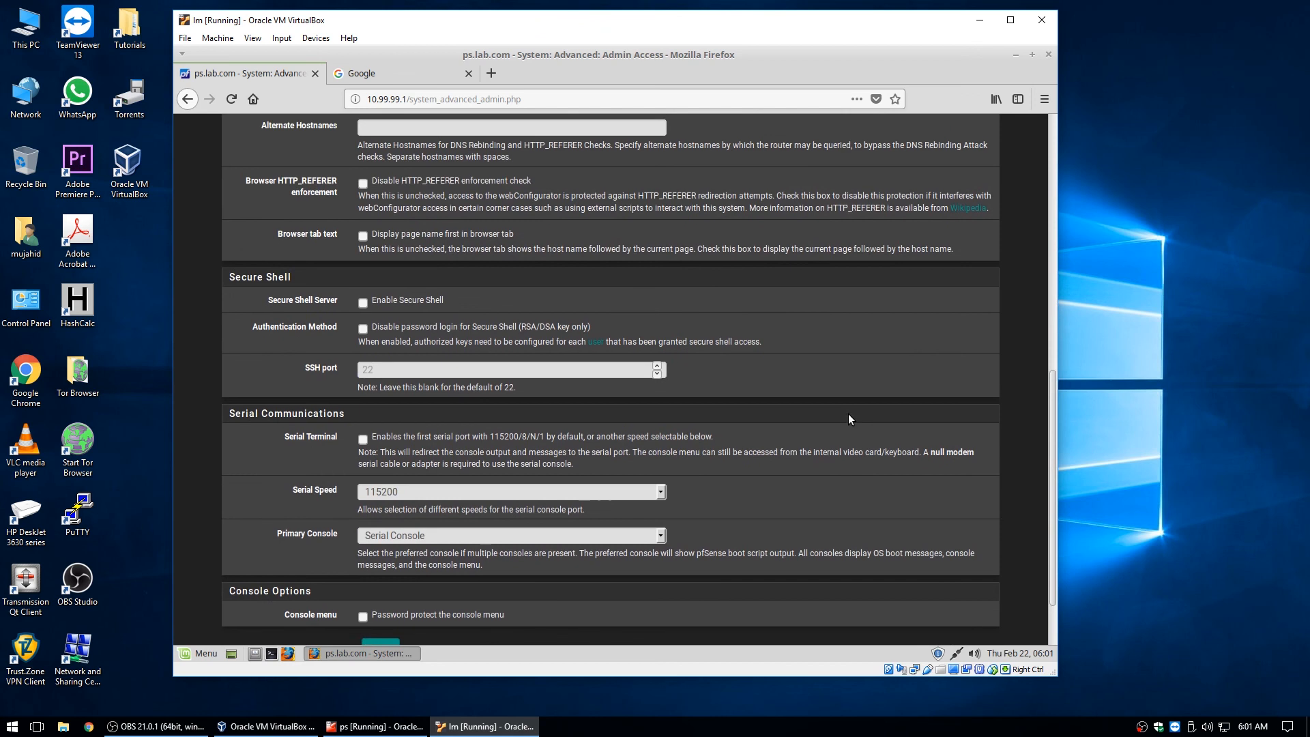
scroll(848, 419, up, 5)
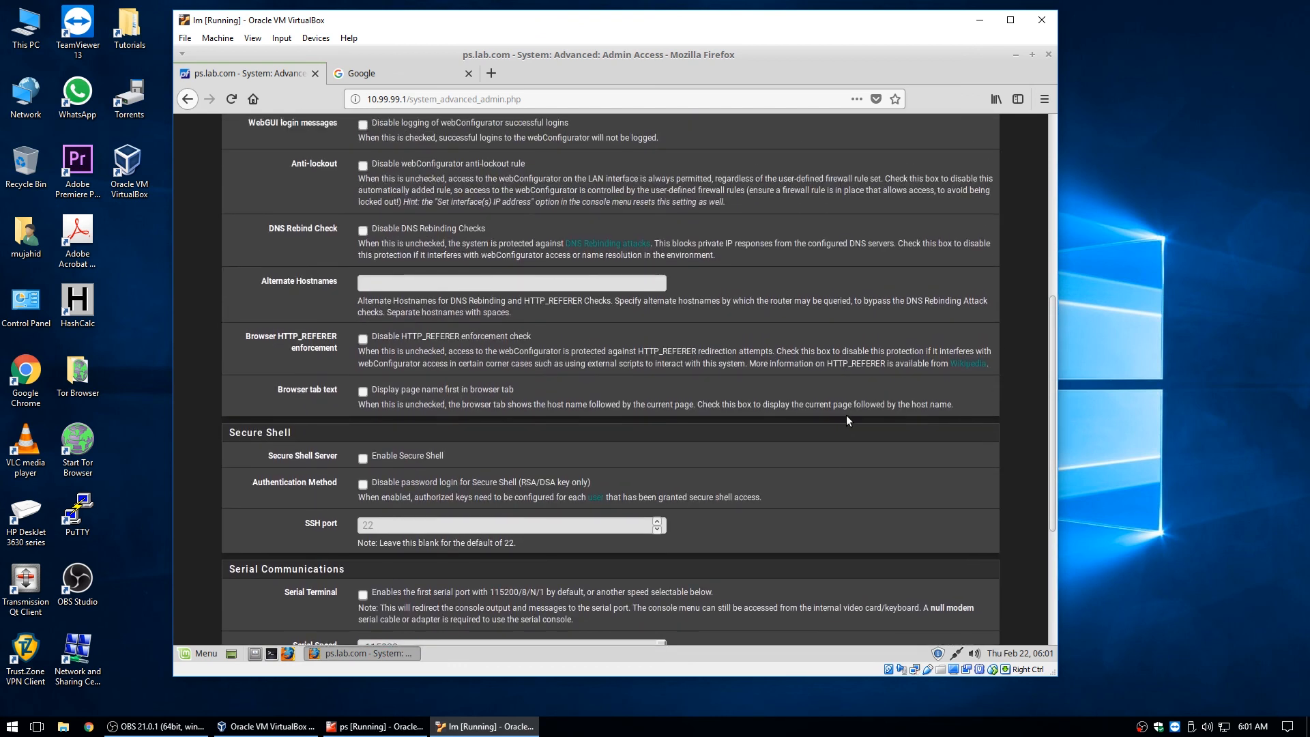
scroll(848, 418, up, 2)
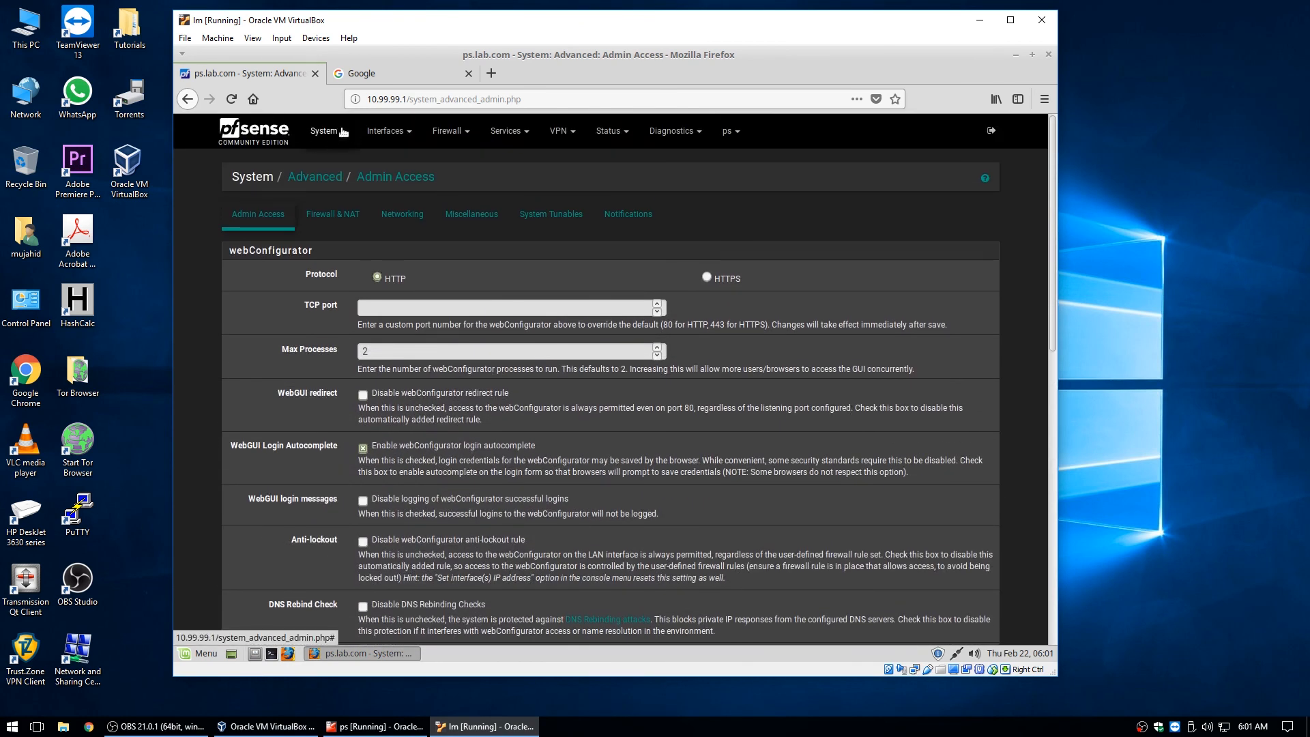
click(327, 131)
Under System > Update > Update Settings, disable the Dashboard auto-update check, save, and return to Dashboard.
click(333, 308)
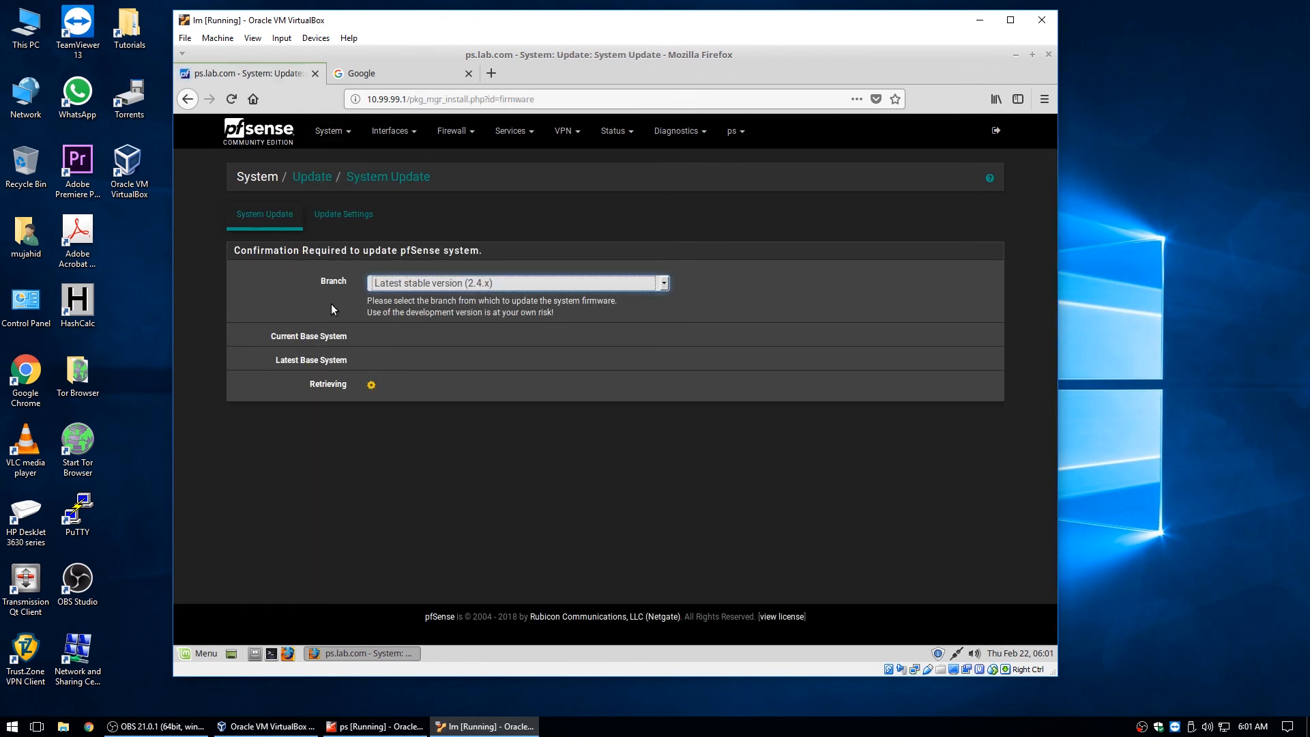
click(354, 214)
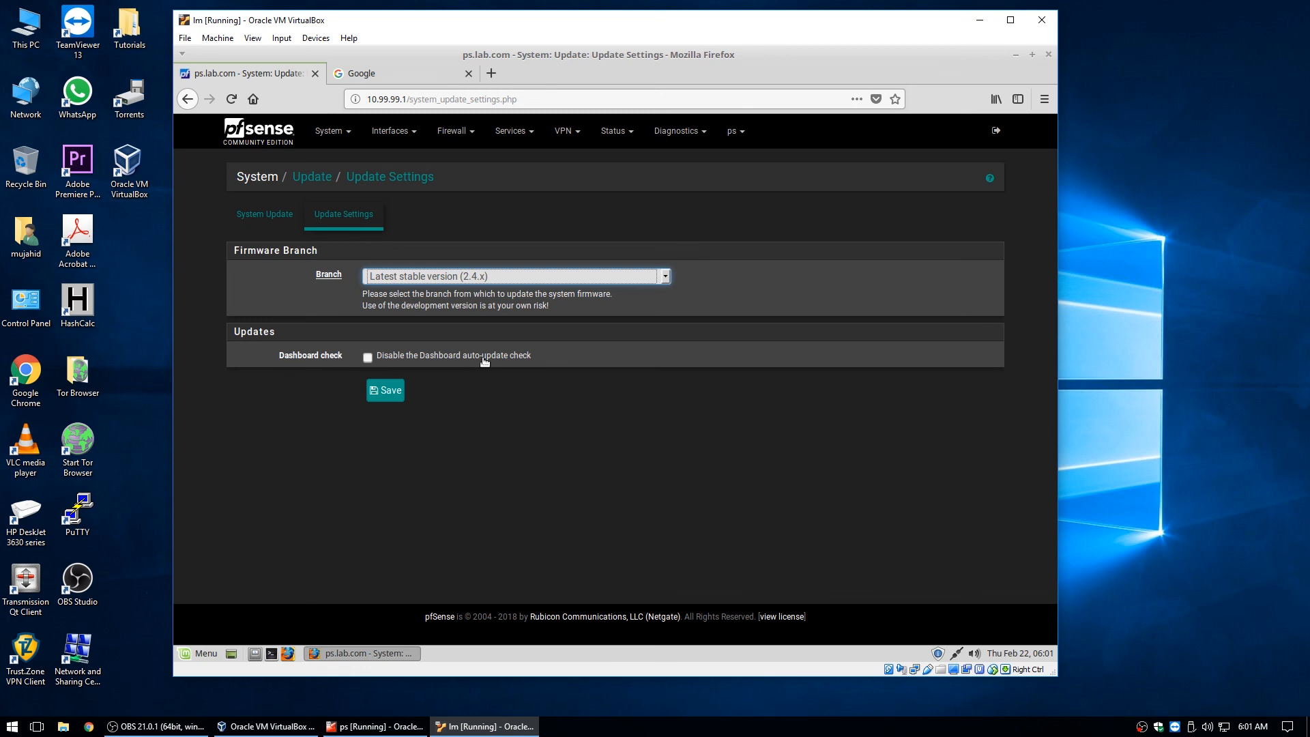
click(369, 358)
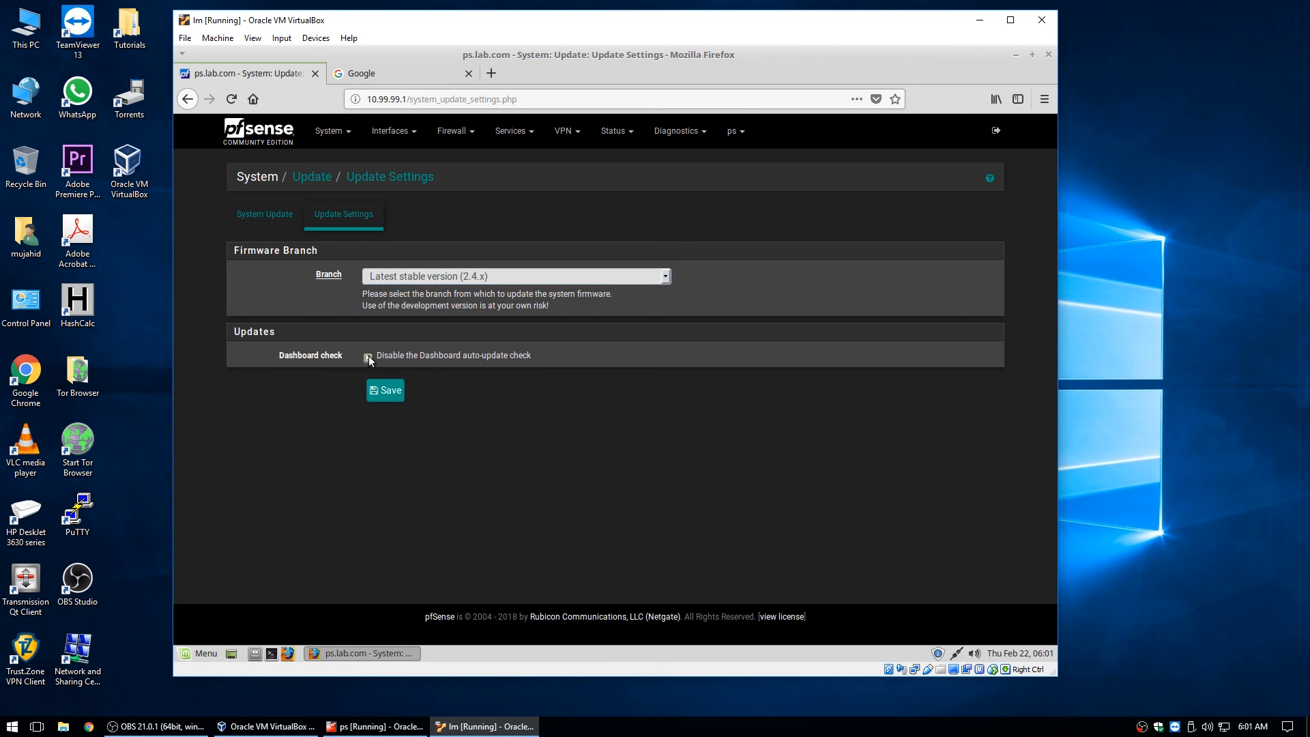
click(385, 392)
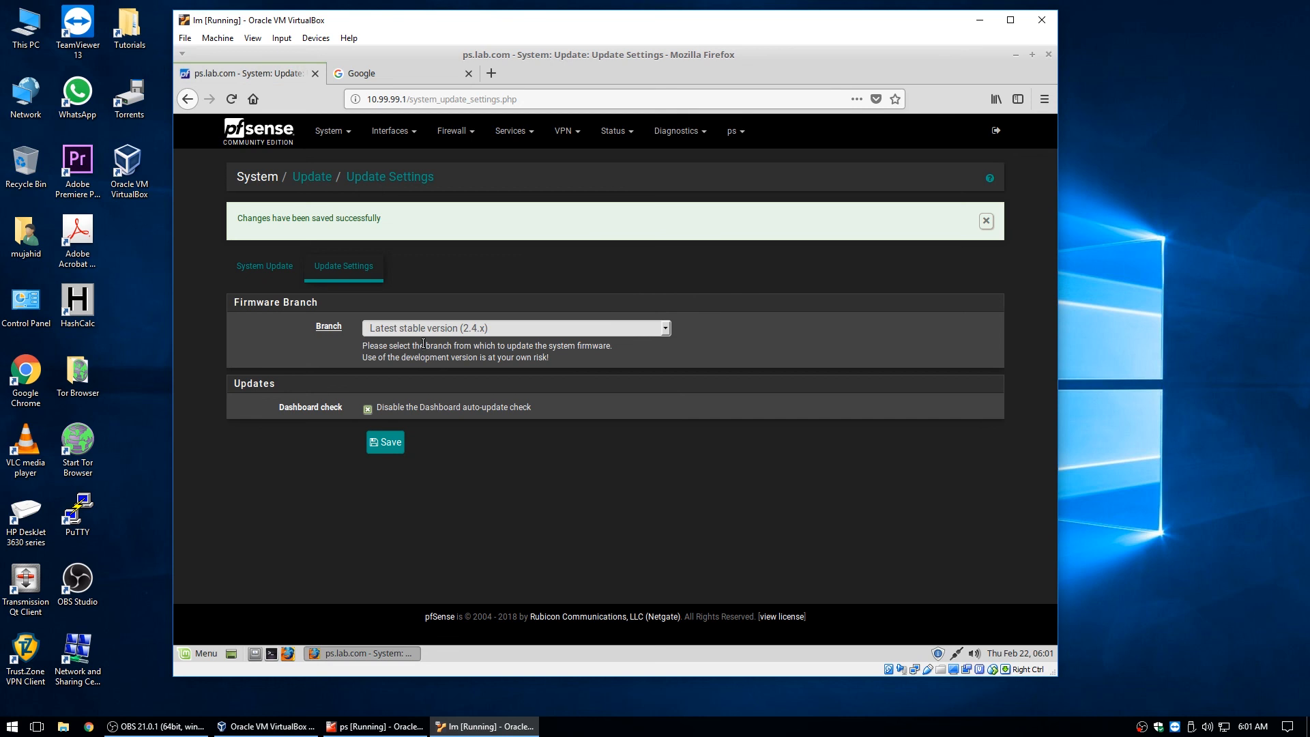
click(265, 266)
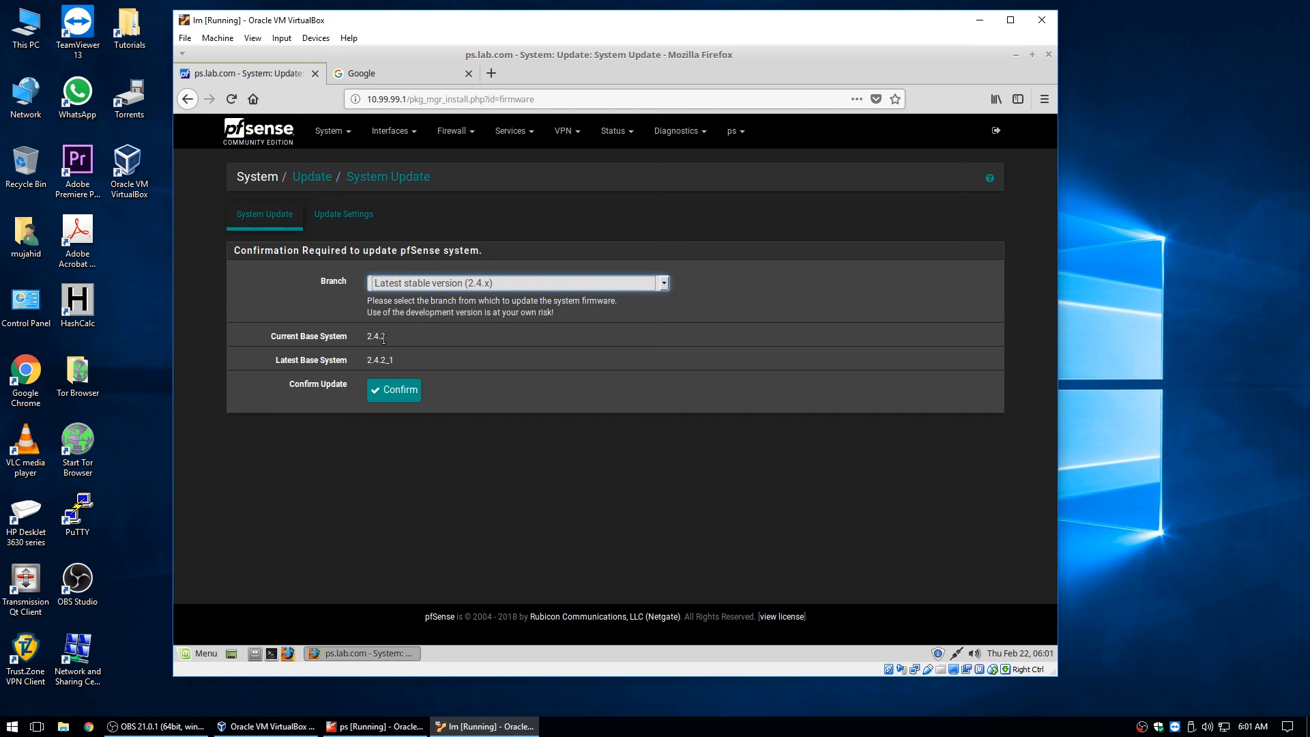
click(246, 141)
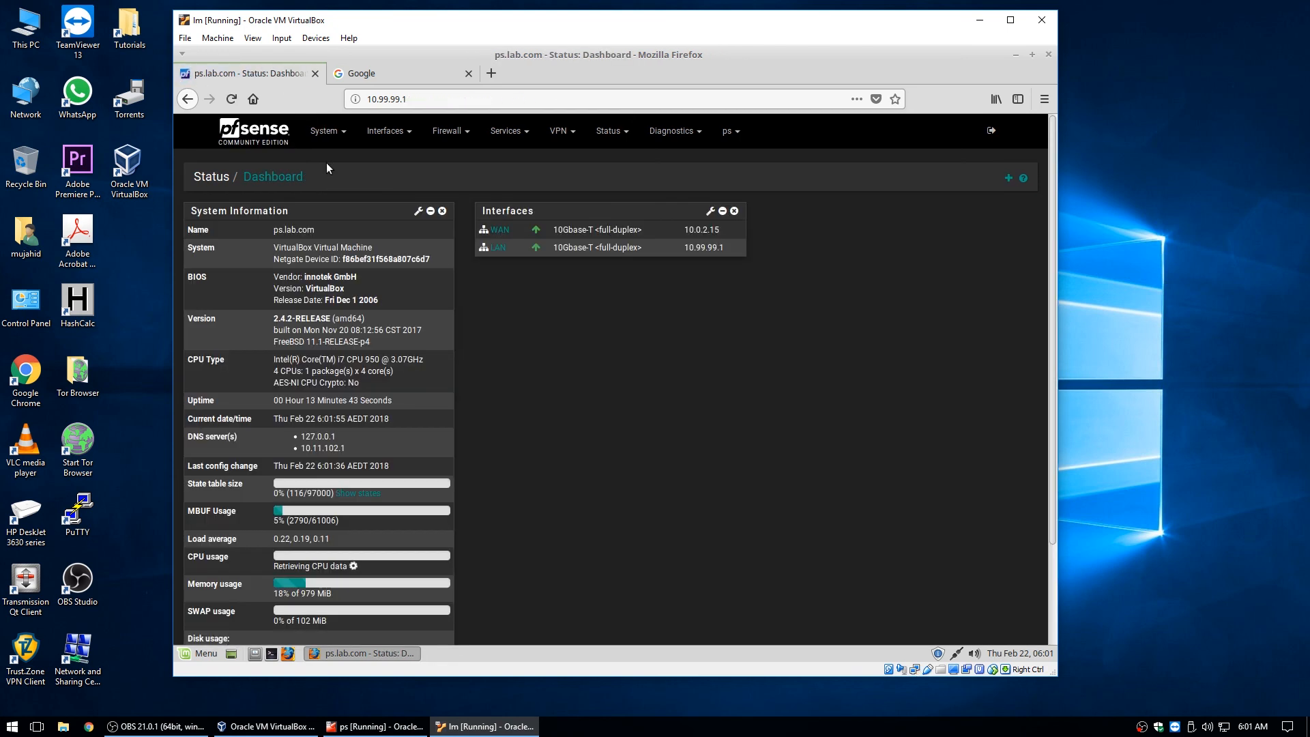
Maximize the VM window, log out of pfSense, and close Firefox with both tabs.
click(1010, 20)
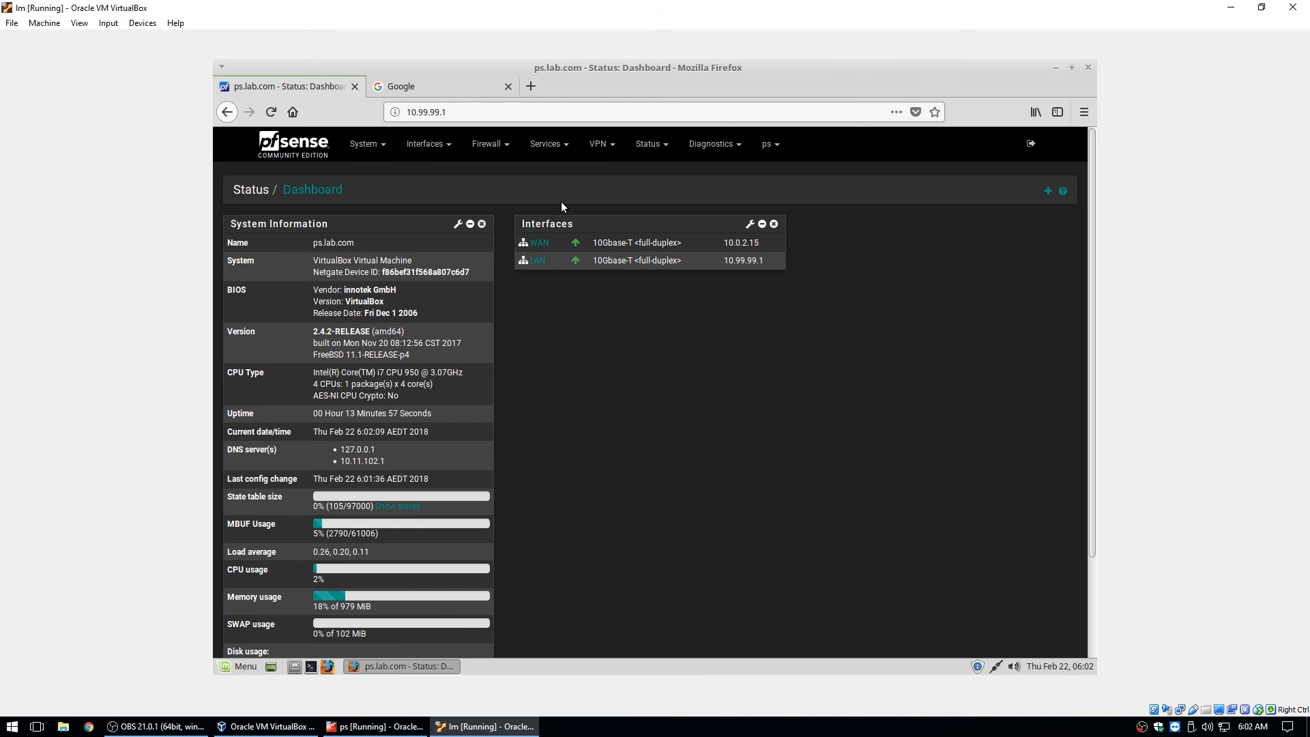
click(1028, 146)
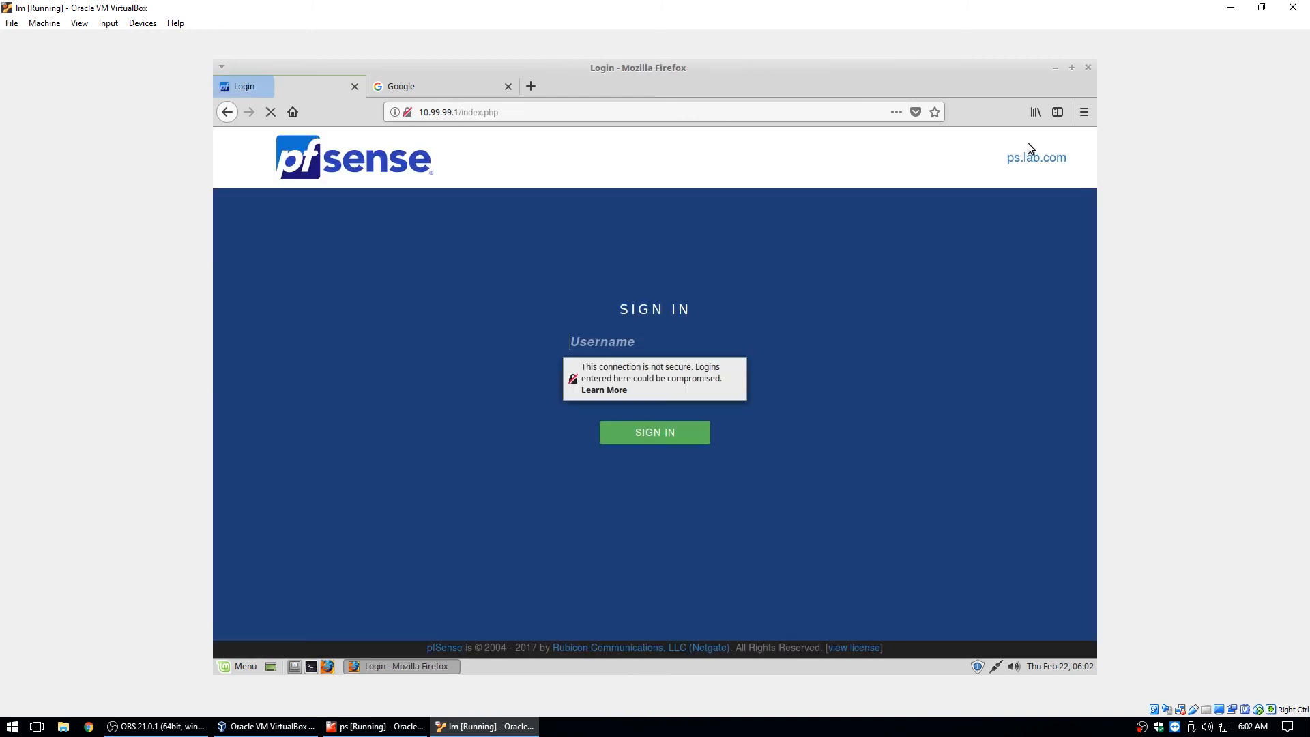
click(1088, 69)
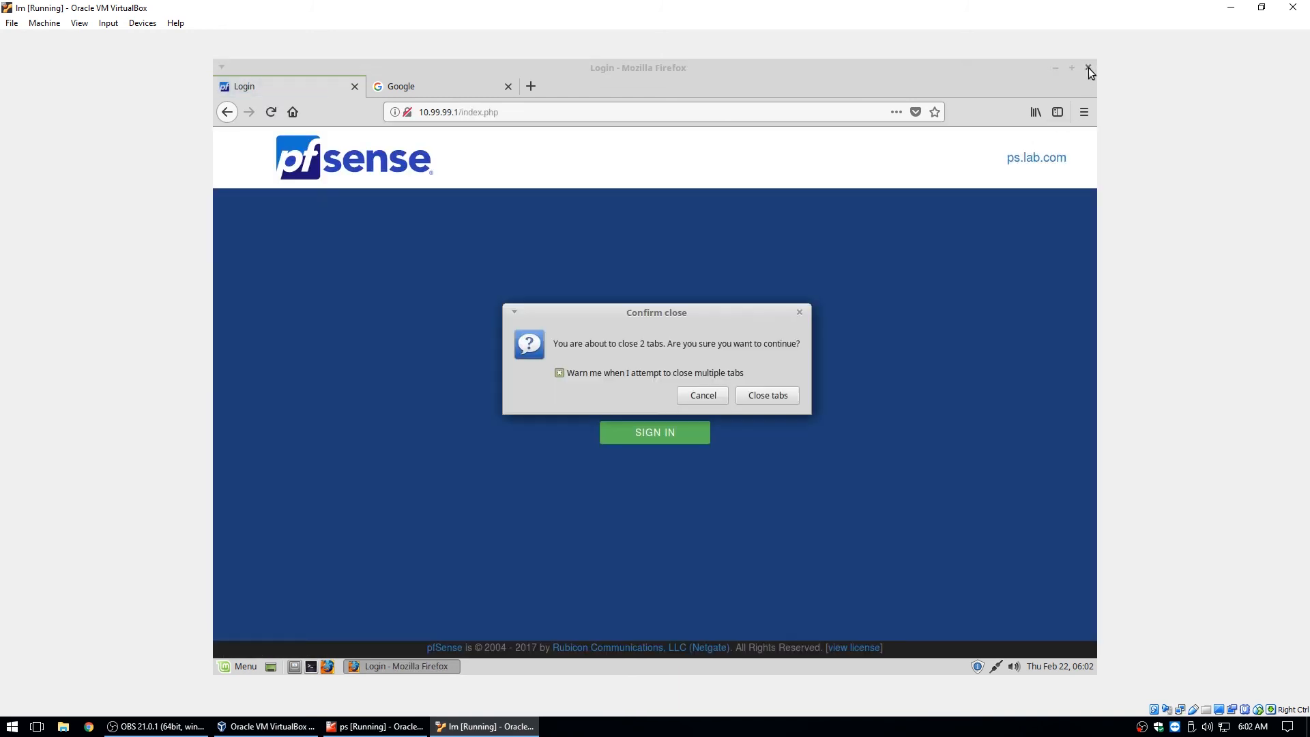
click(757, 399)
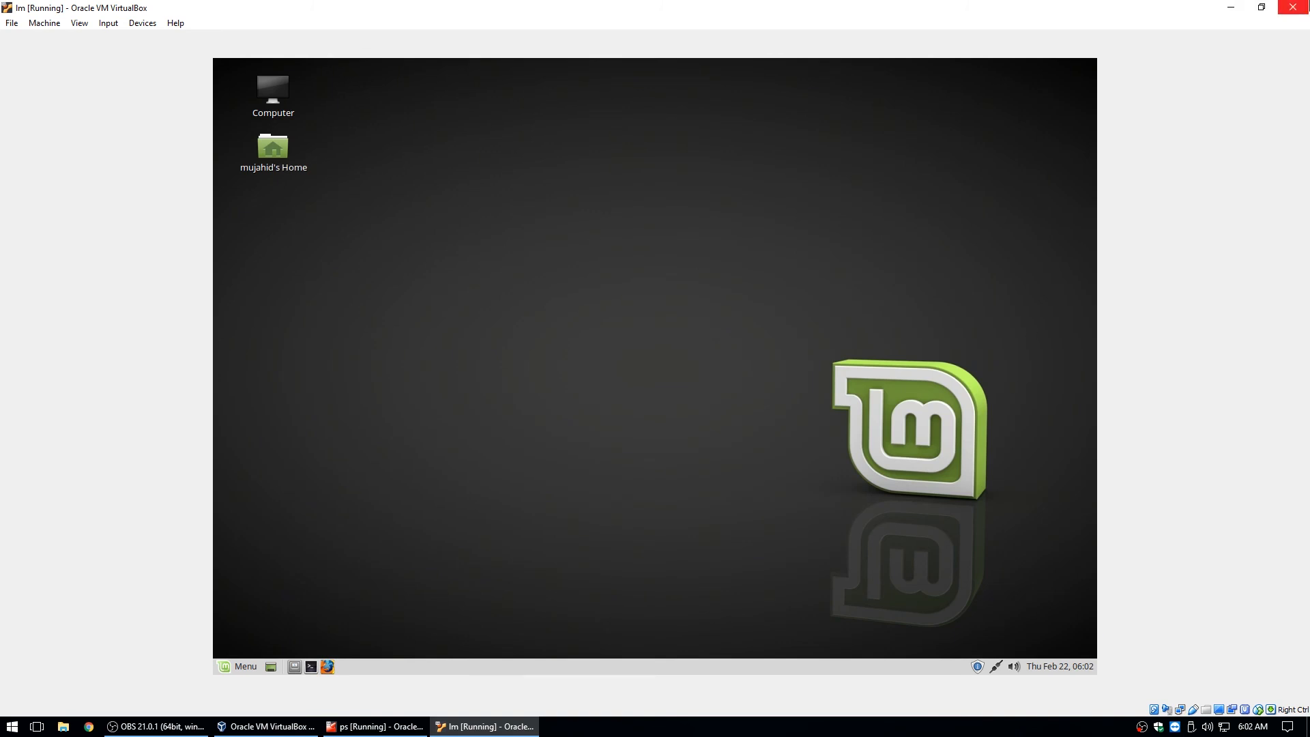
Restore the VM window, enlarge it slightly, and nudge it up-left.
click(1261, 7)
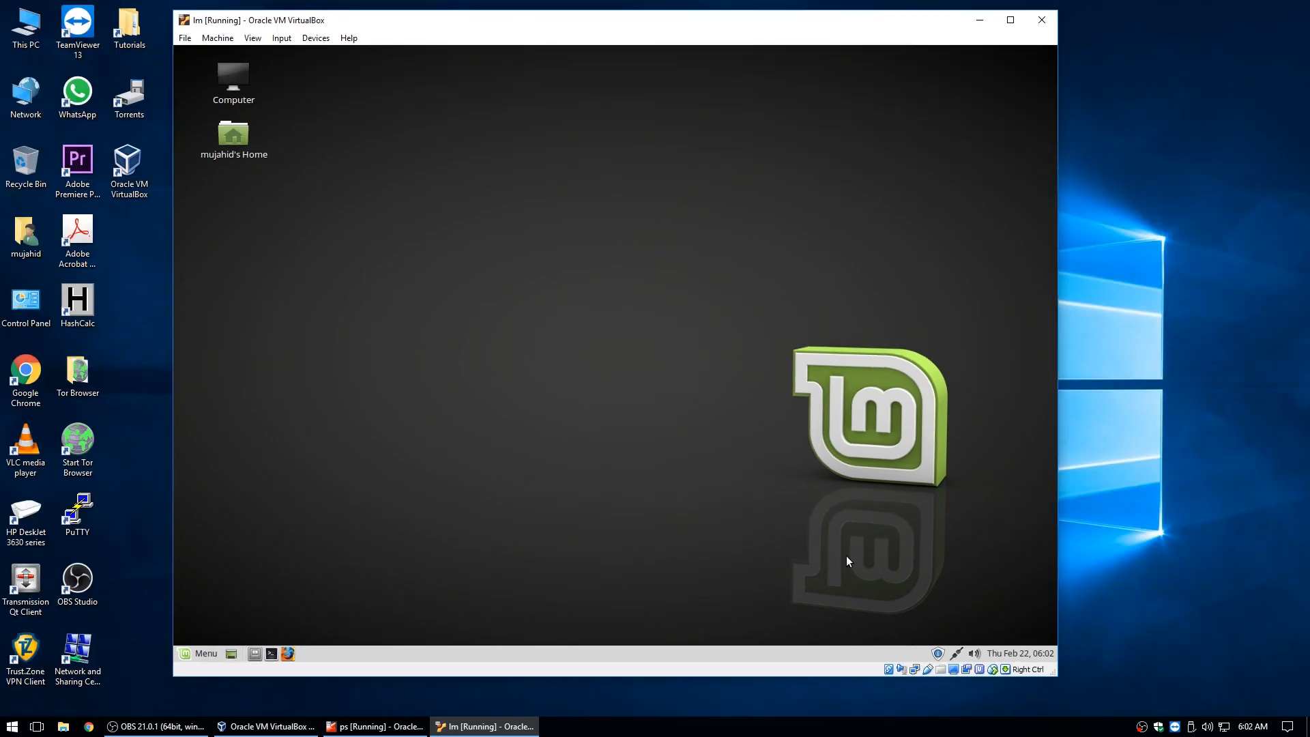
drag(1055, 674, 1115, 706)
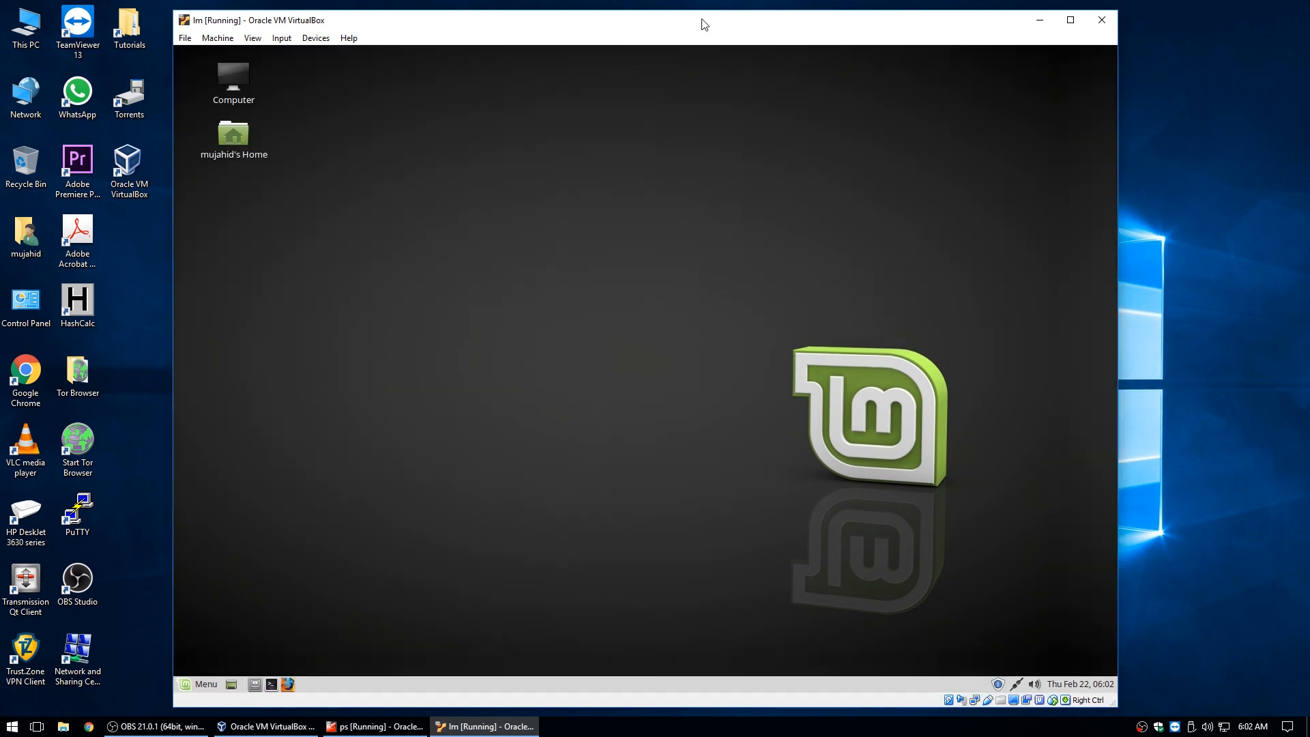
drag(704, 24, 687, 19)
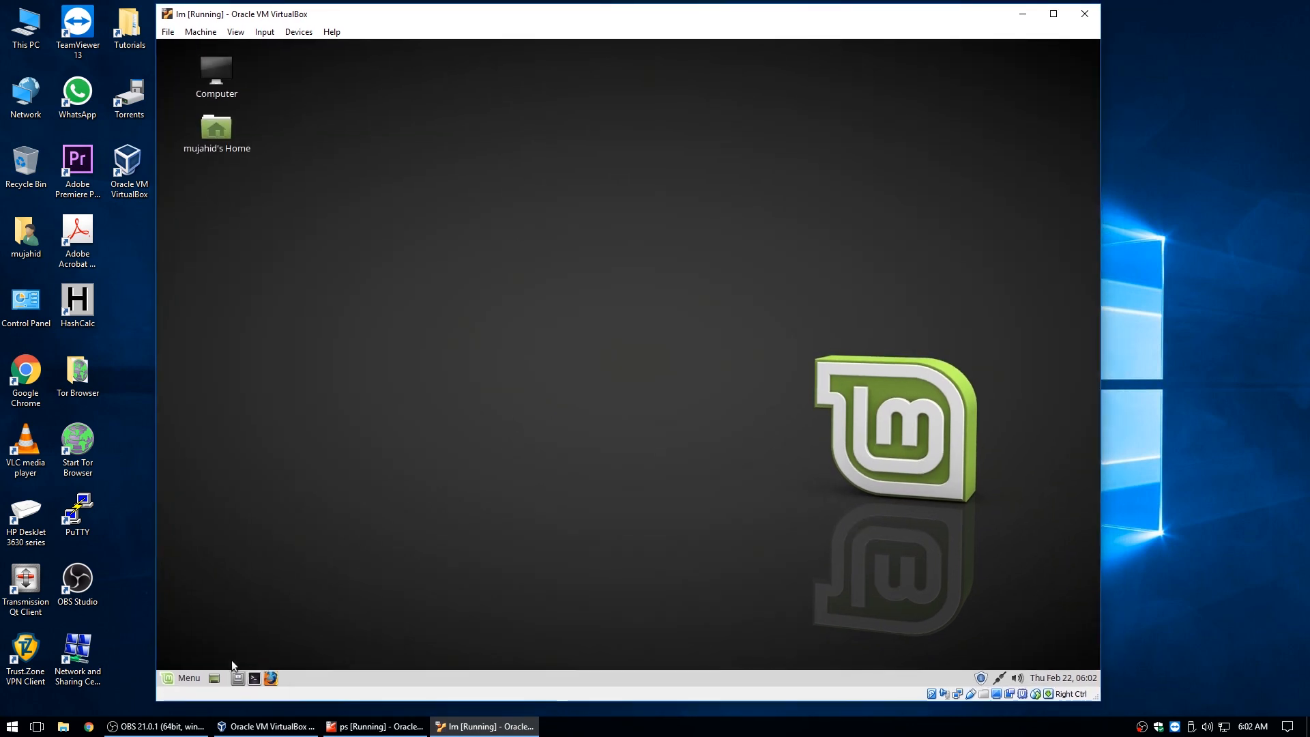
Launch Firefox in the Mint guest, let the linuxmint.com start page load, then close it.
click(266, 681)
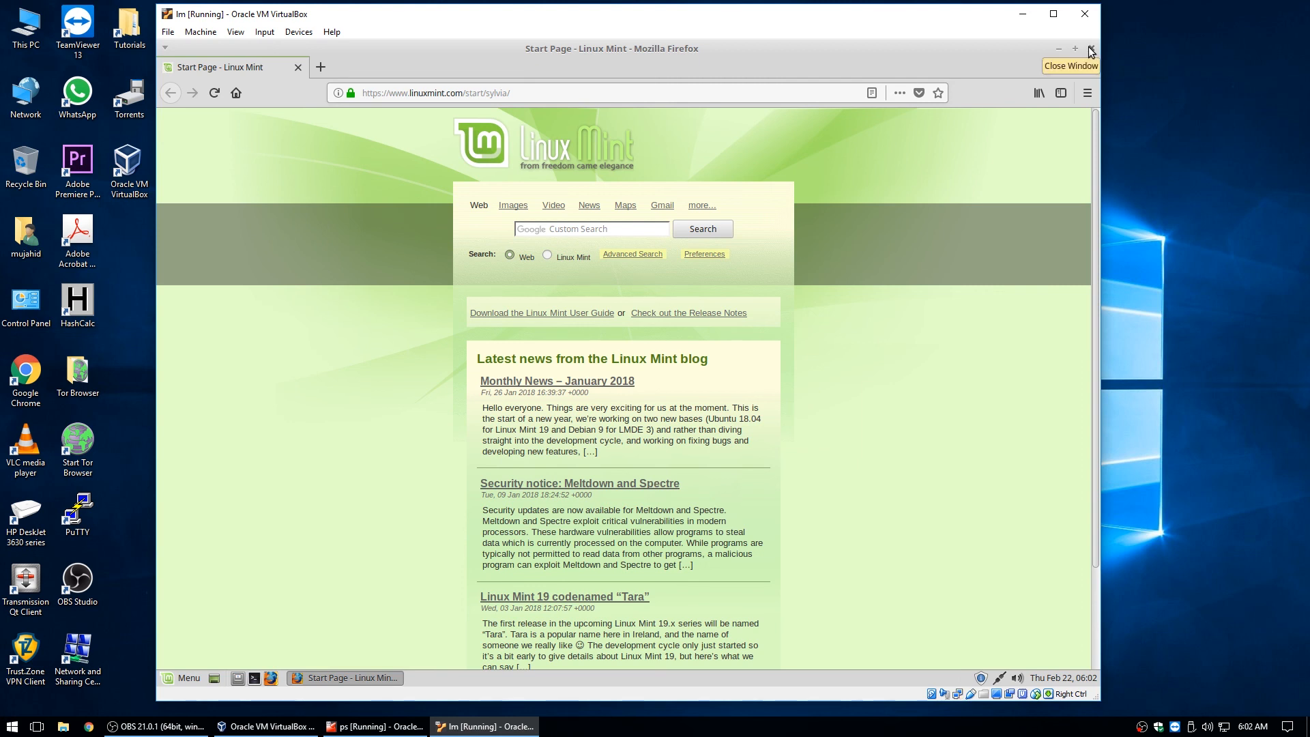
click(1090, 49)
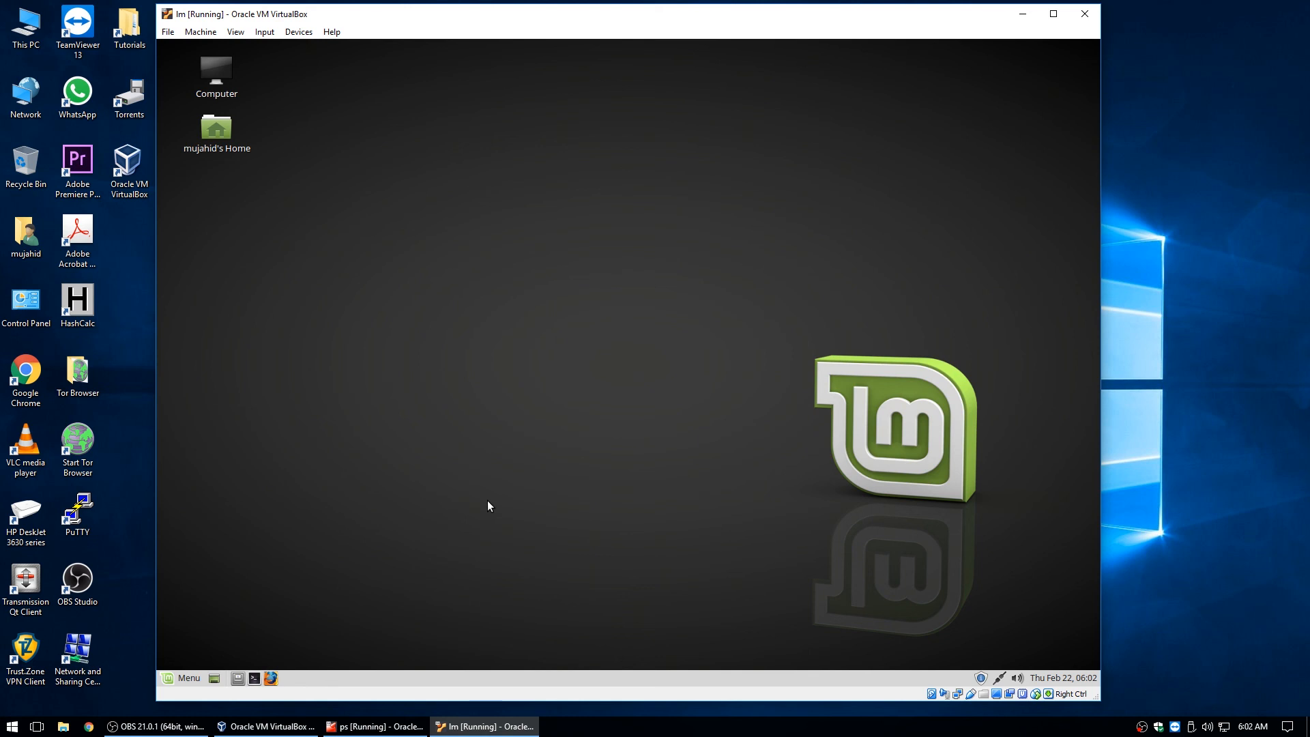
mouse_move(353, 724)
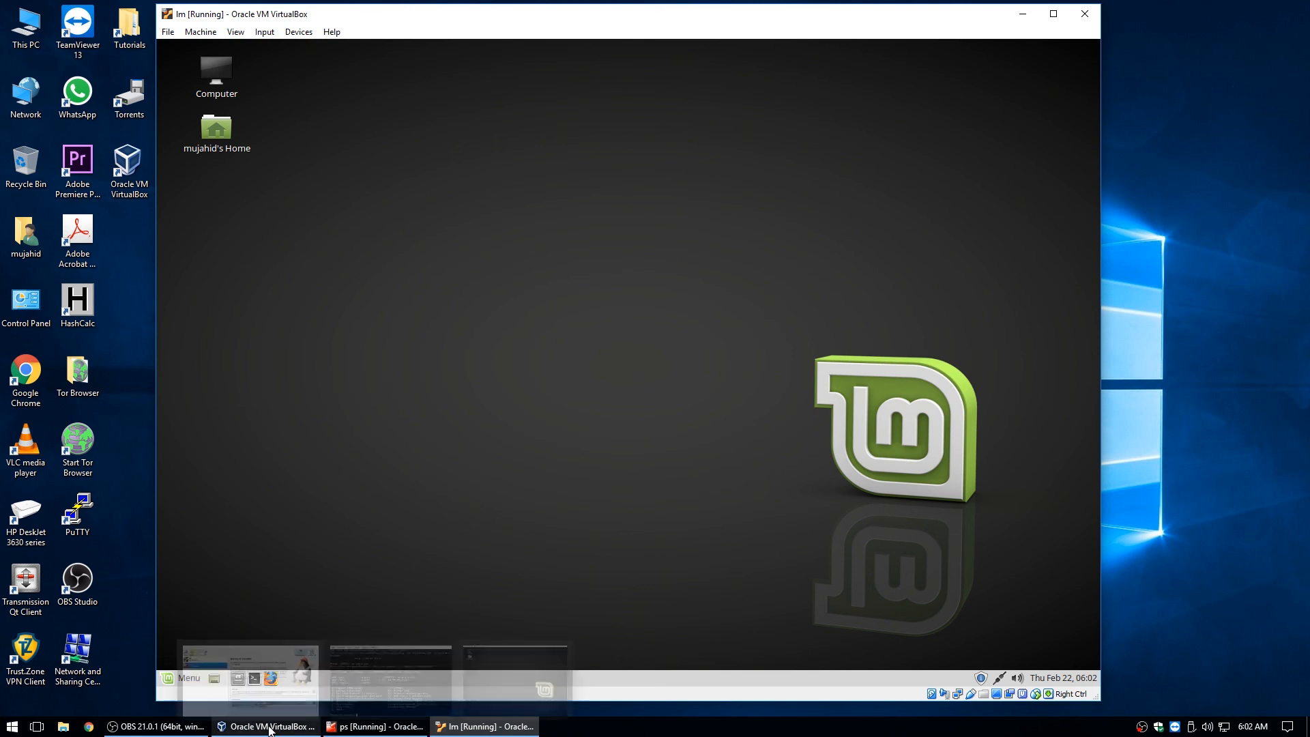